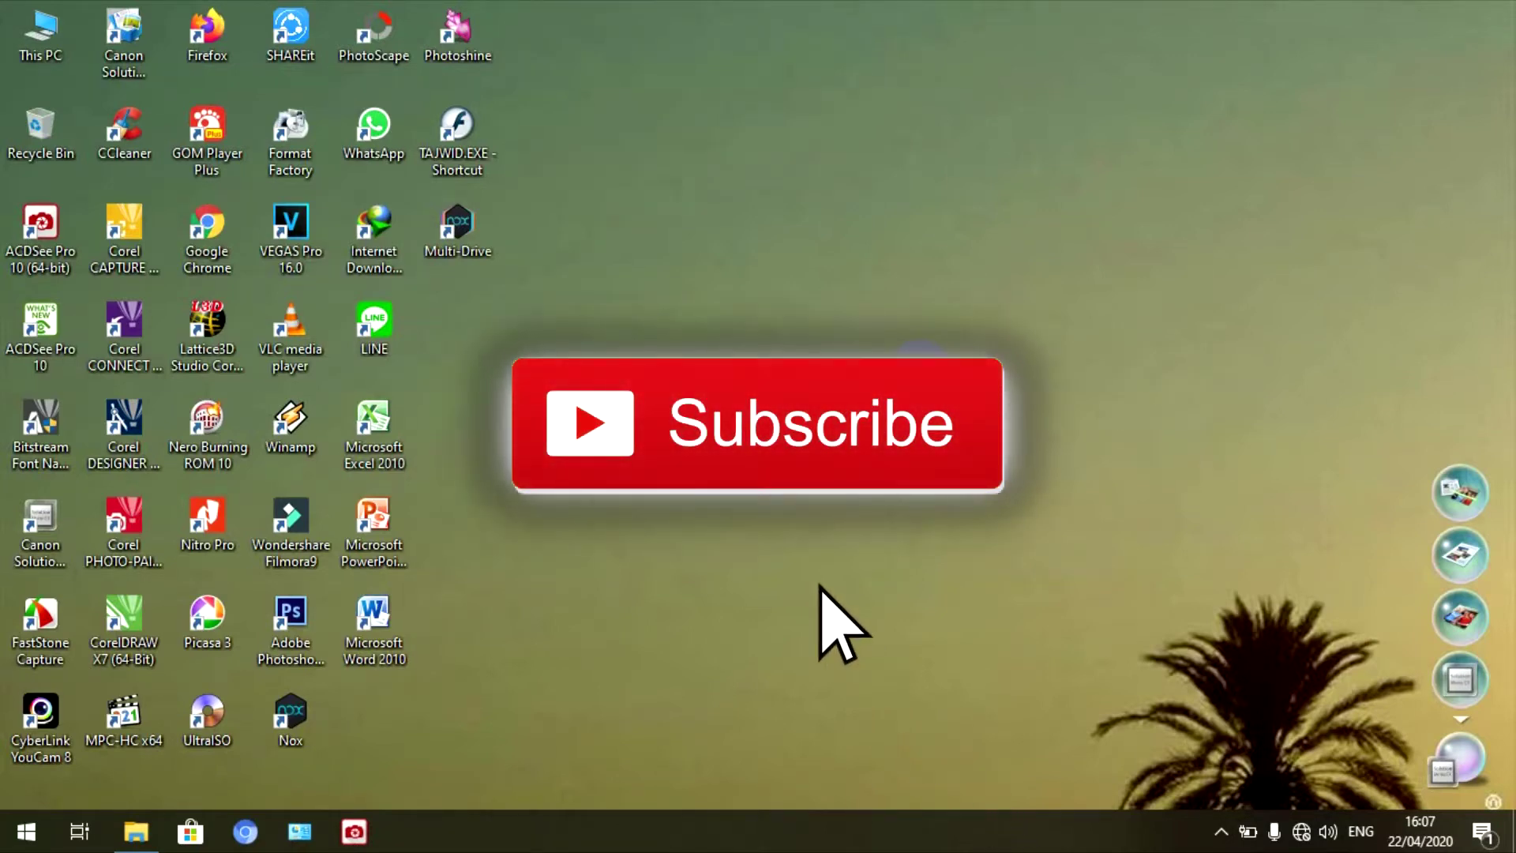
- Refresh the Windows desktop several times from its right-click menu
right_click(903, 267)
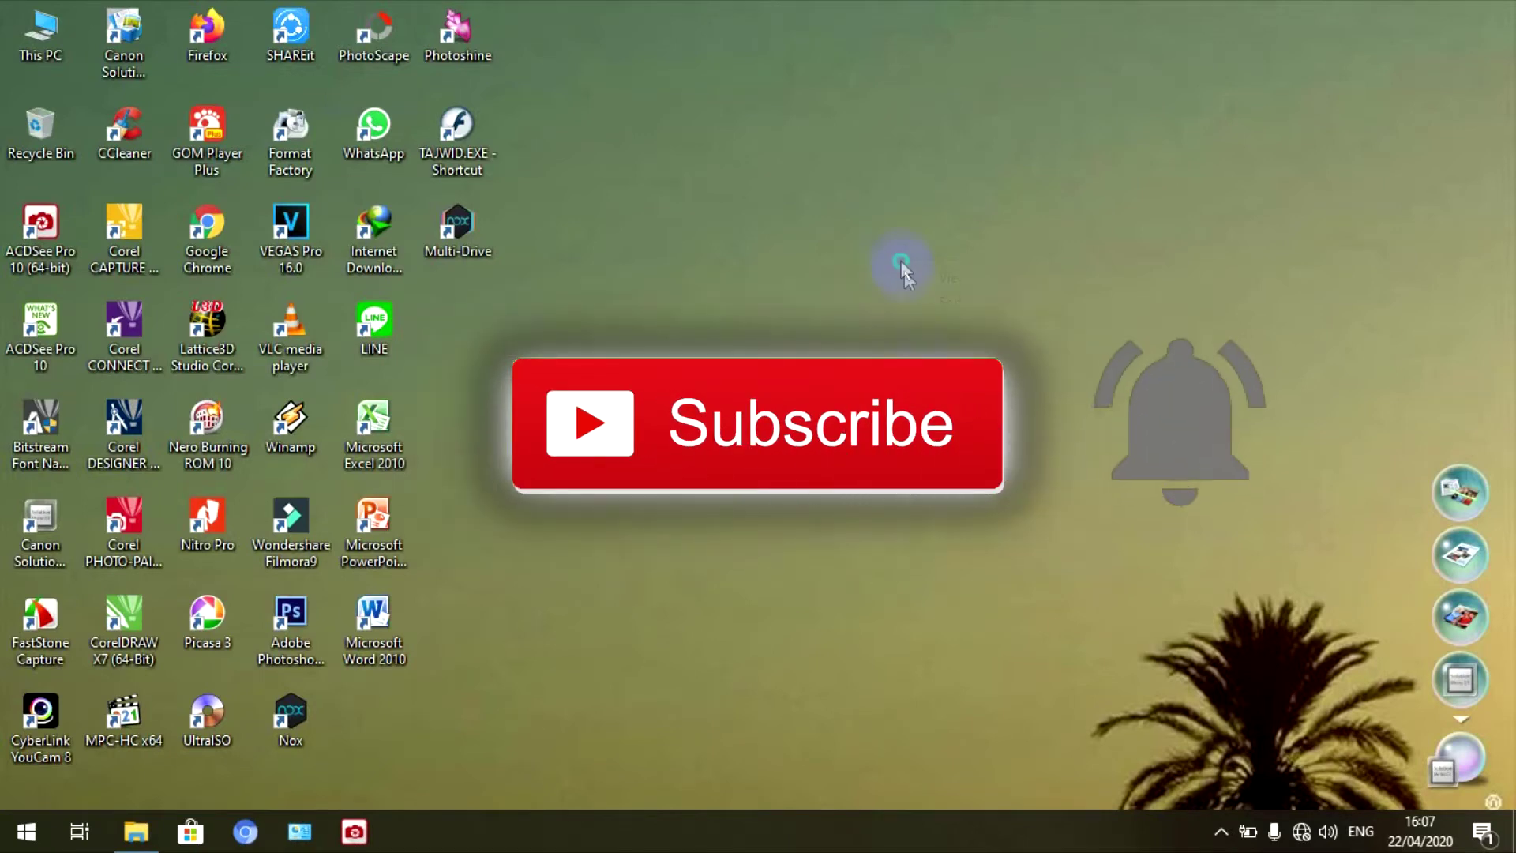
left_click(999, 328)
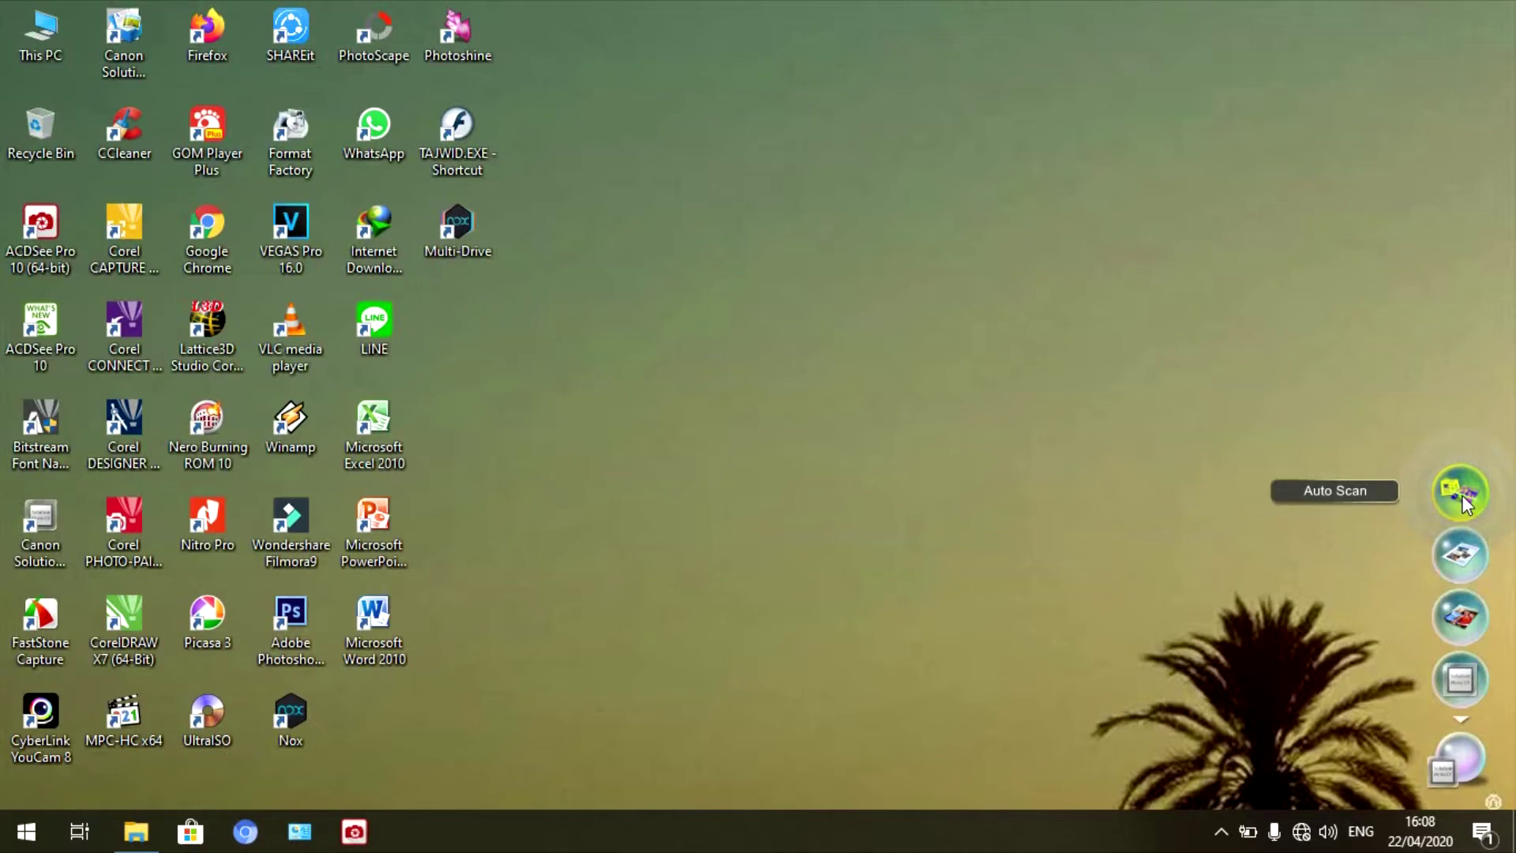
left_click(1463, 496)
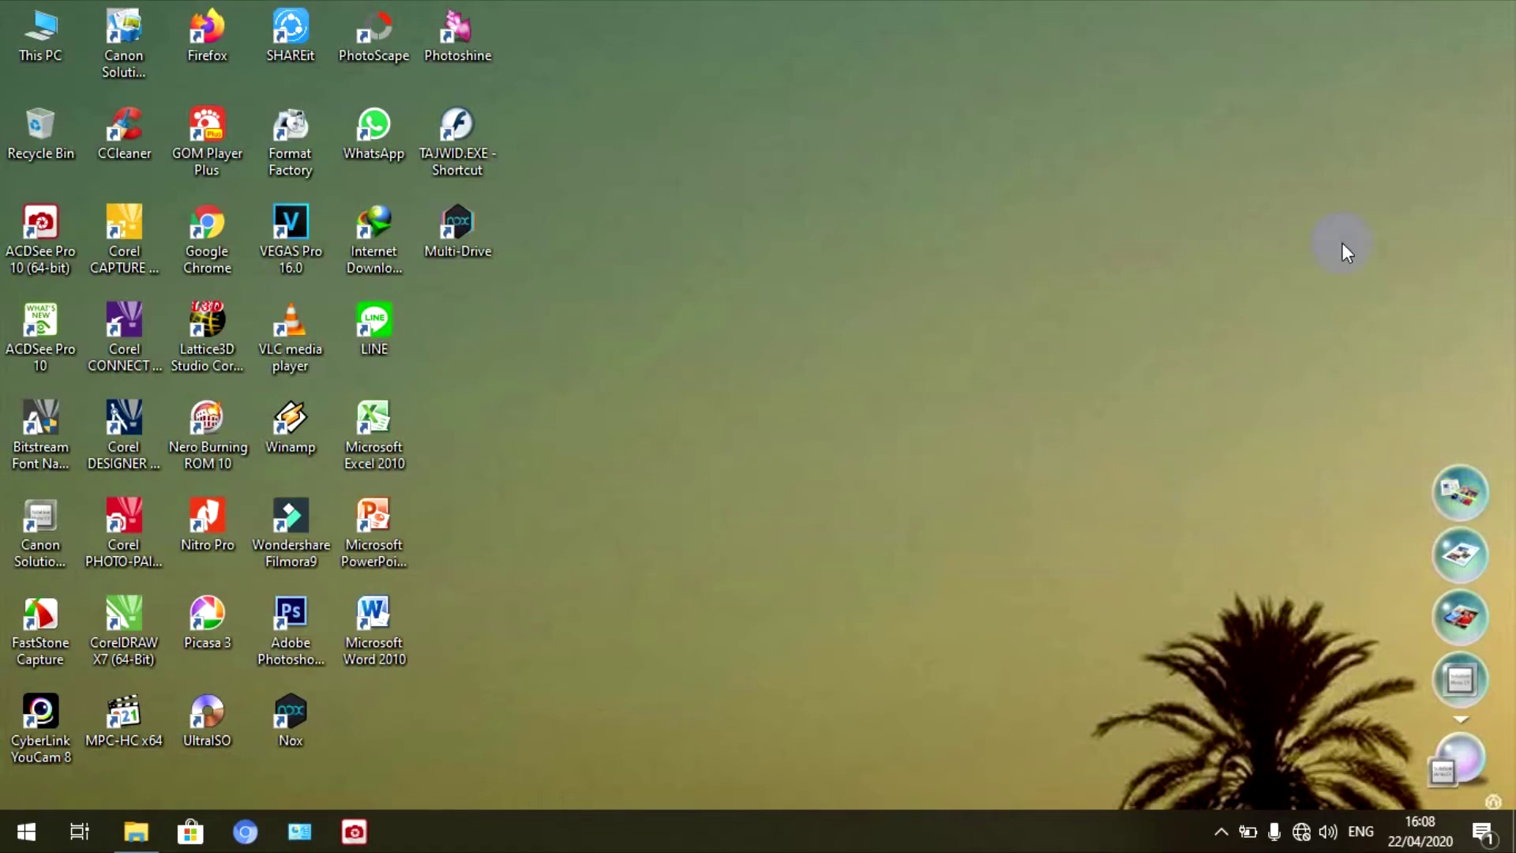
right_click(1058, 203)
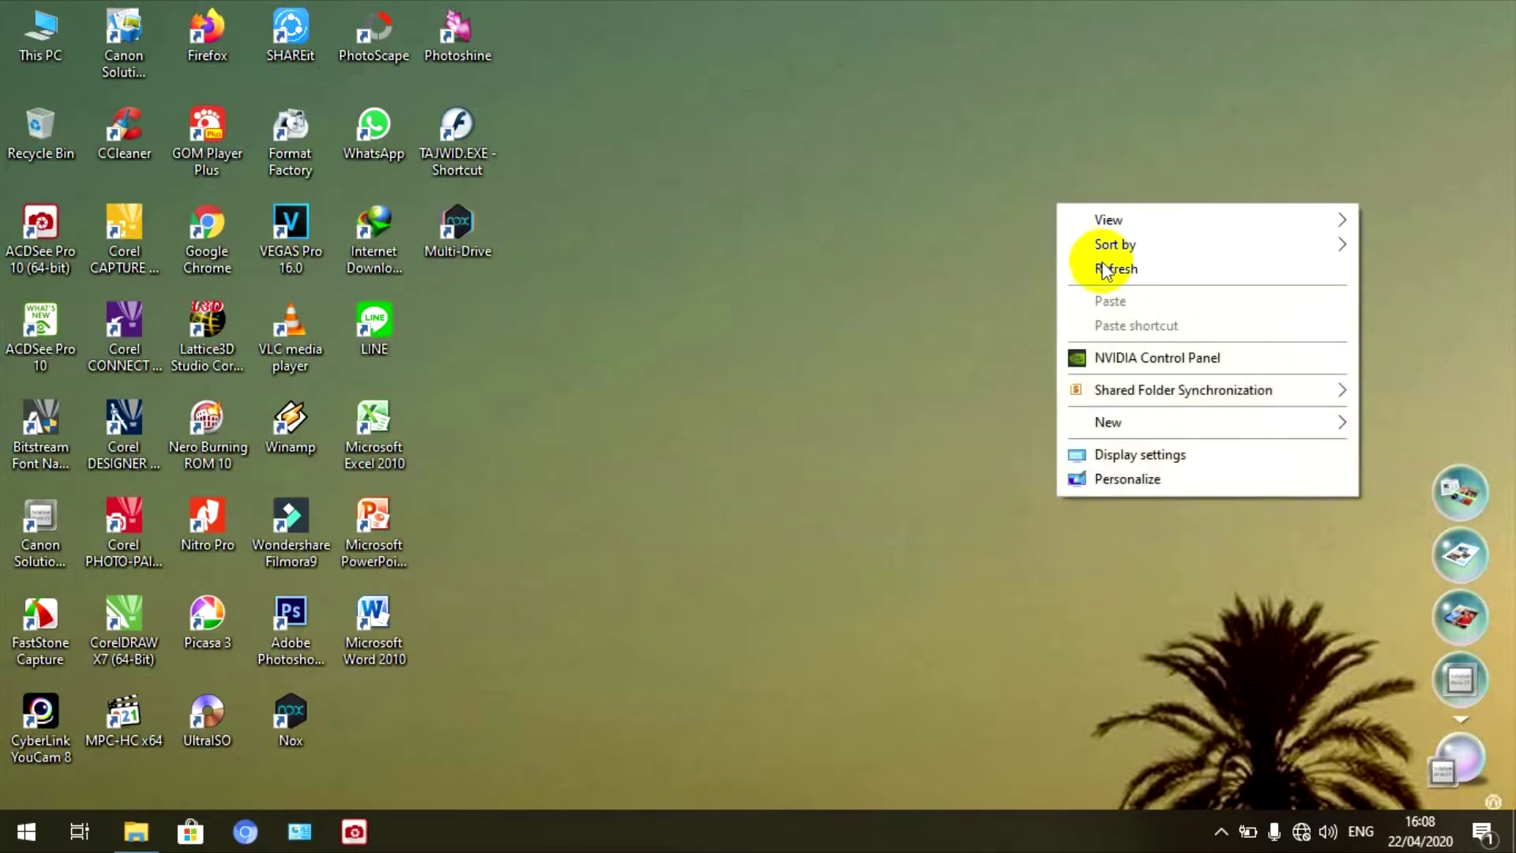
left_click(1106, 267)
right_click(893, 189)
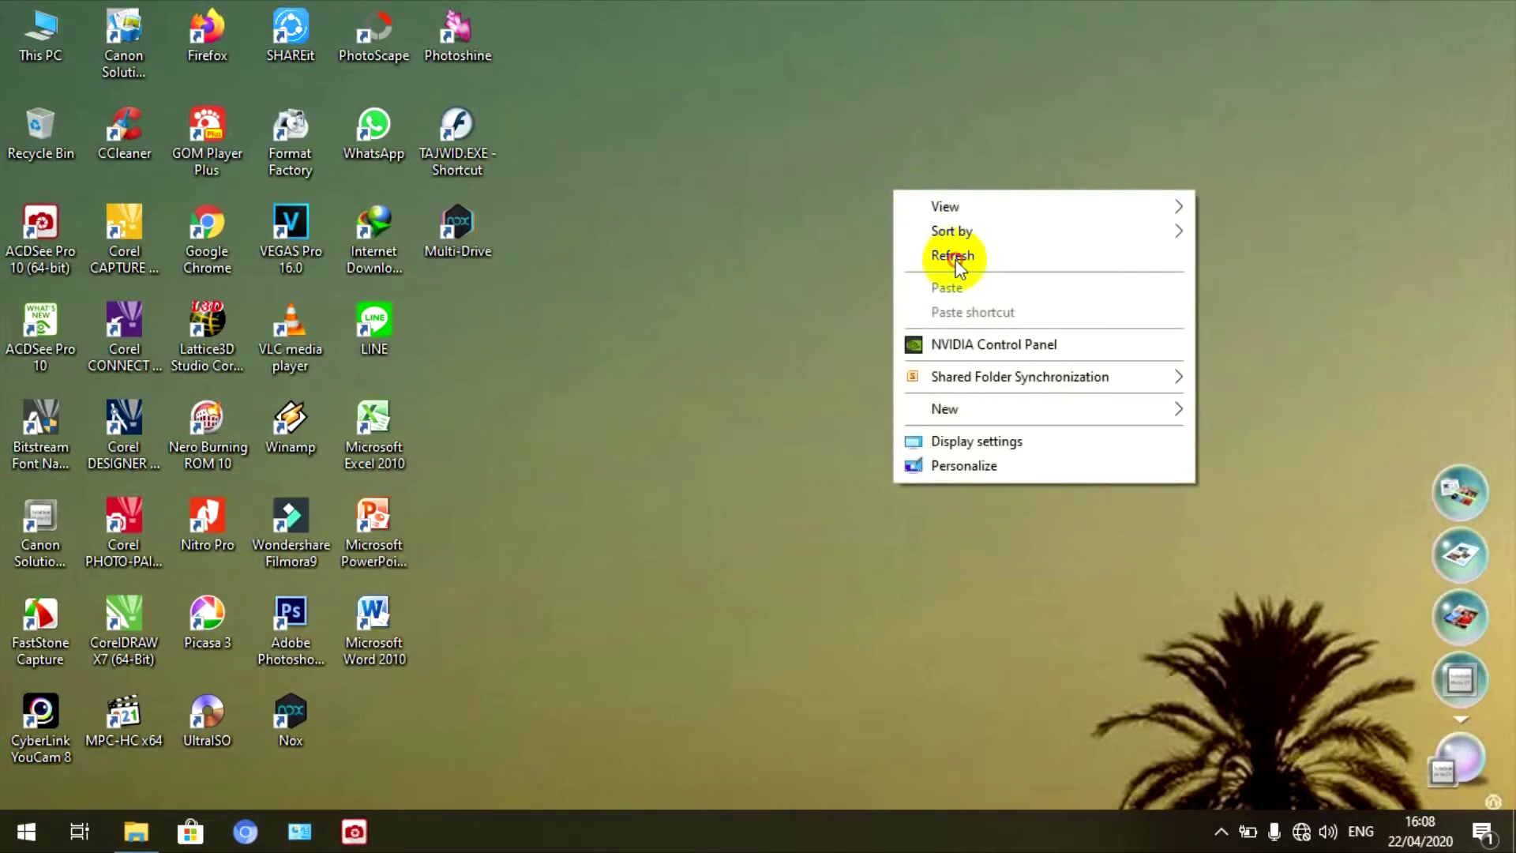
left_click(957, 259)
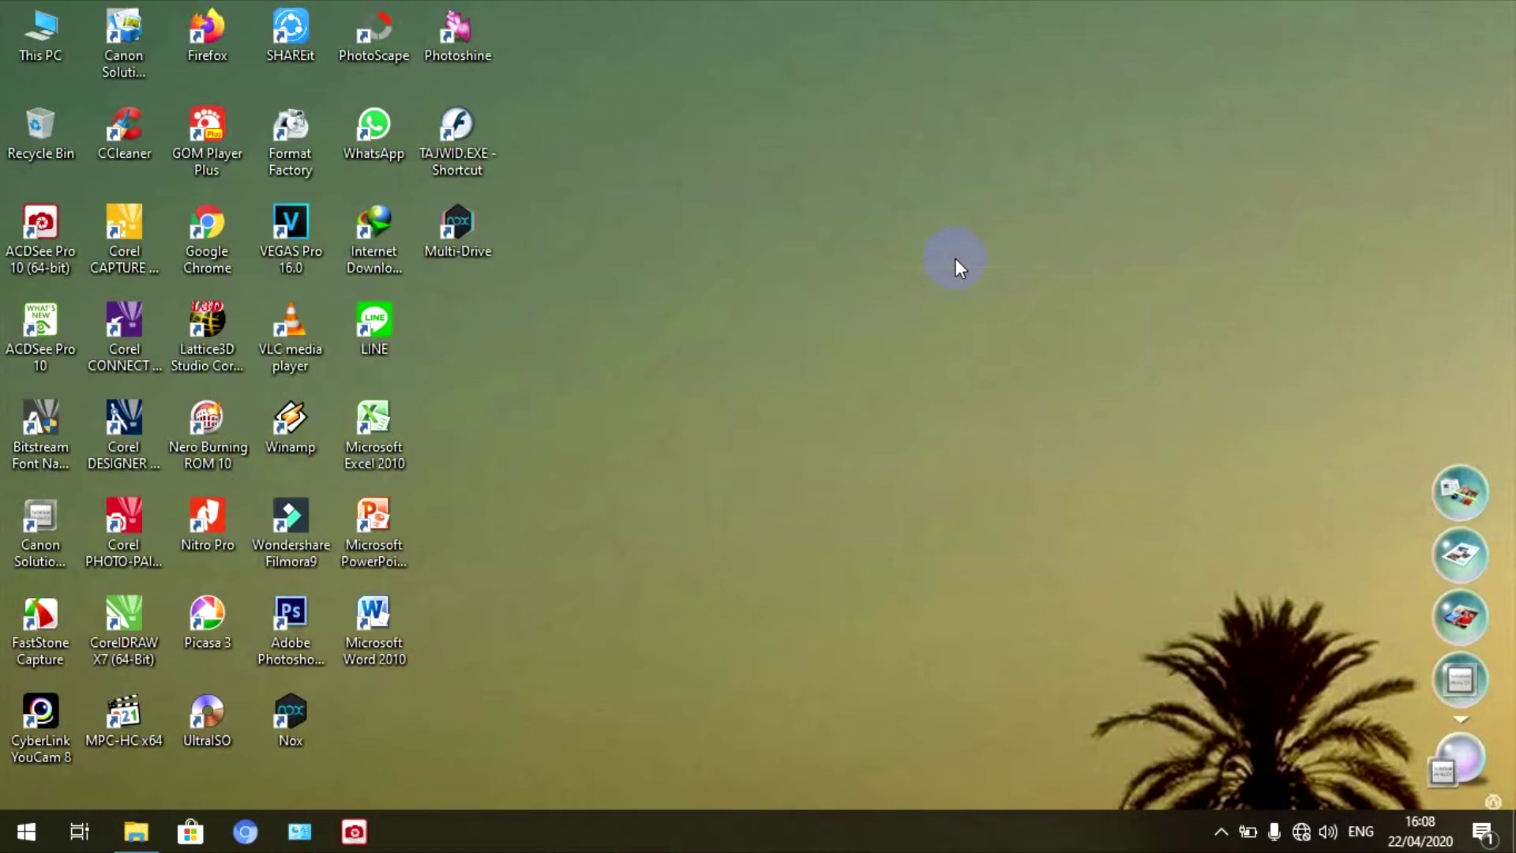
right_click(955, 258)
left_click(991, 322)
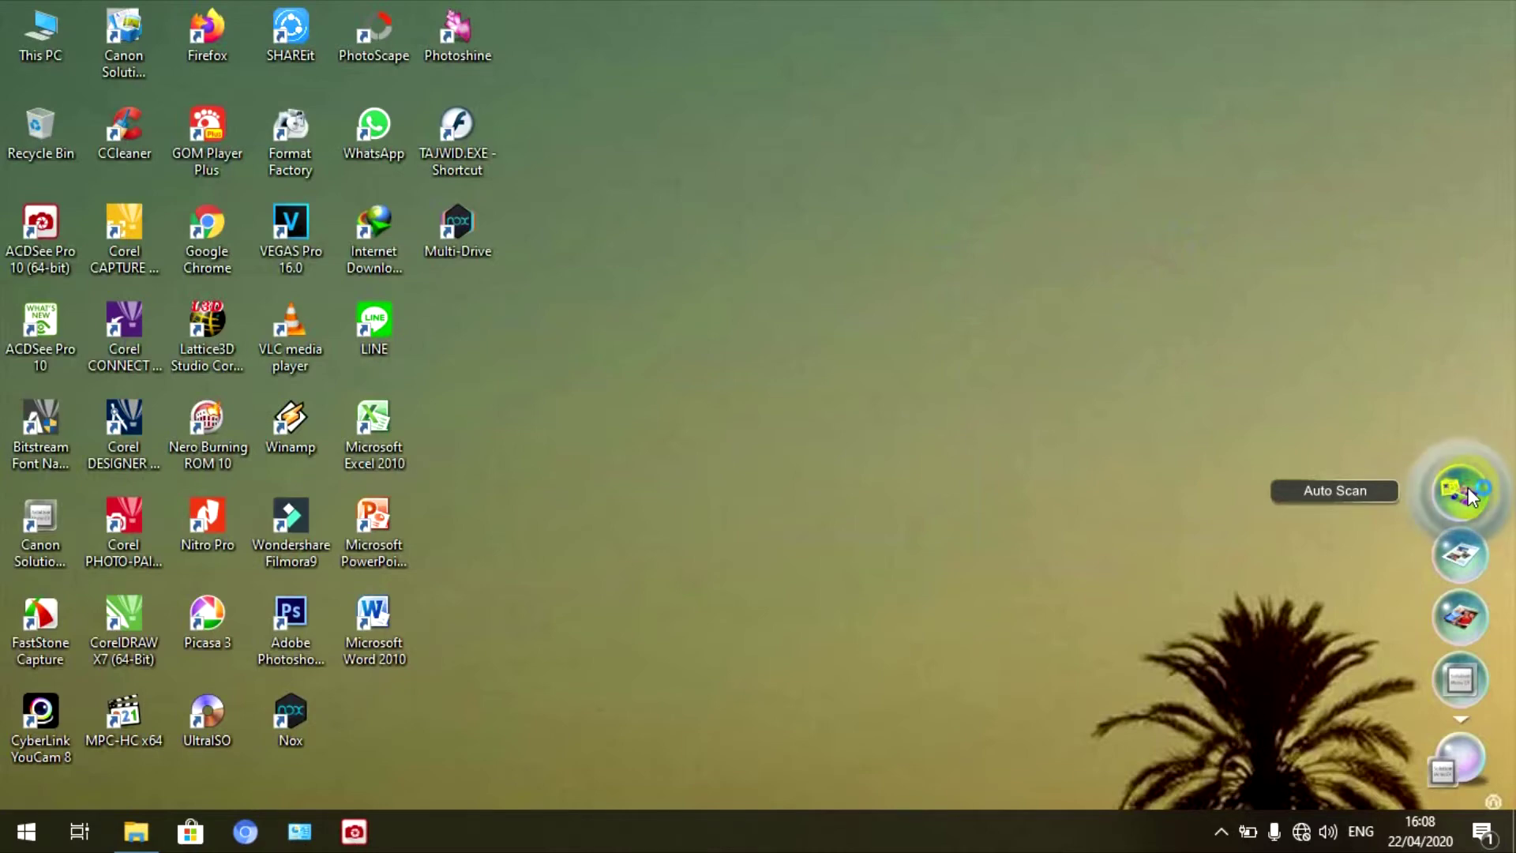
- Auto Scan the document as a PDF named IMG with PDF compression kept at High
left_click(1466, 489)
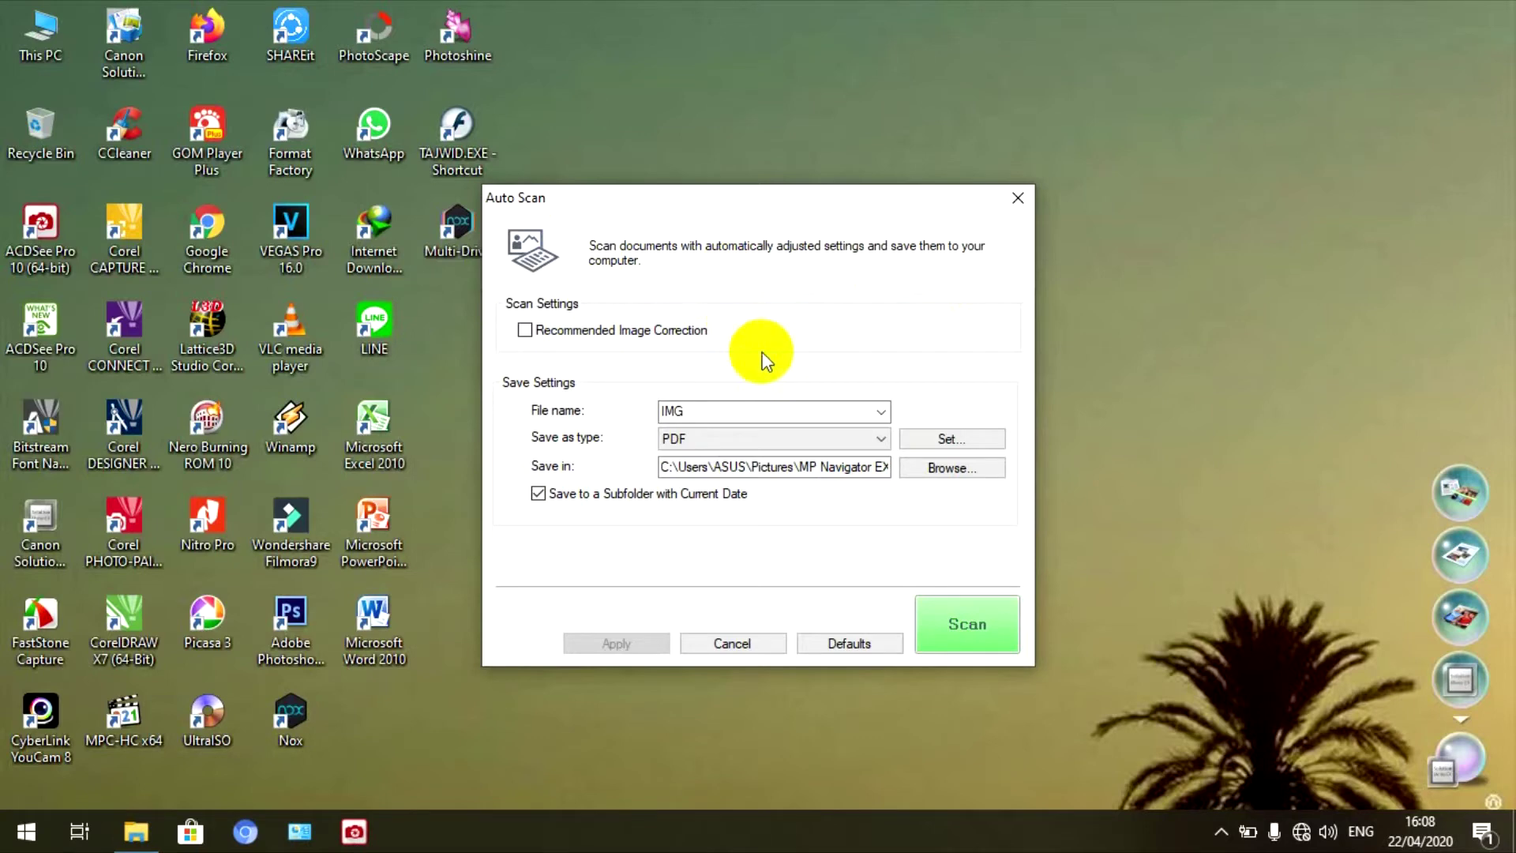
left_click(880, 411)
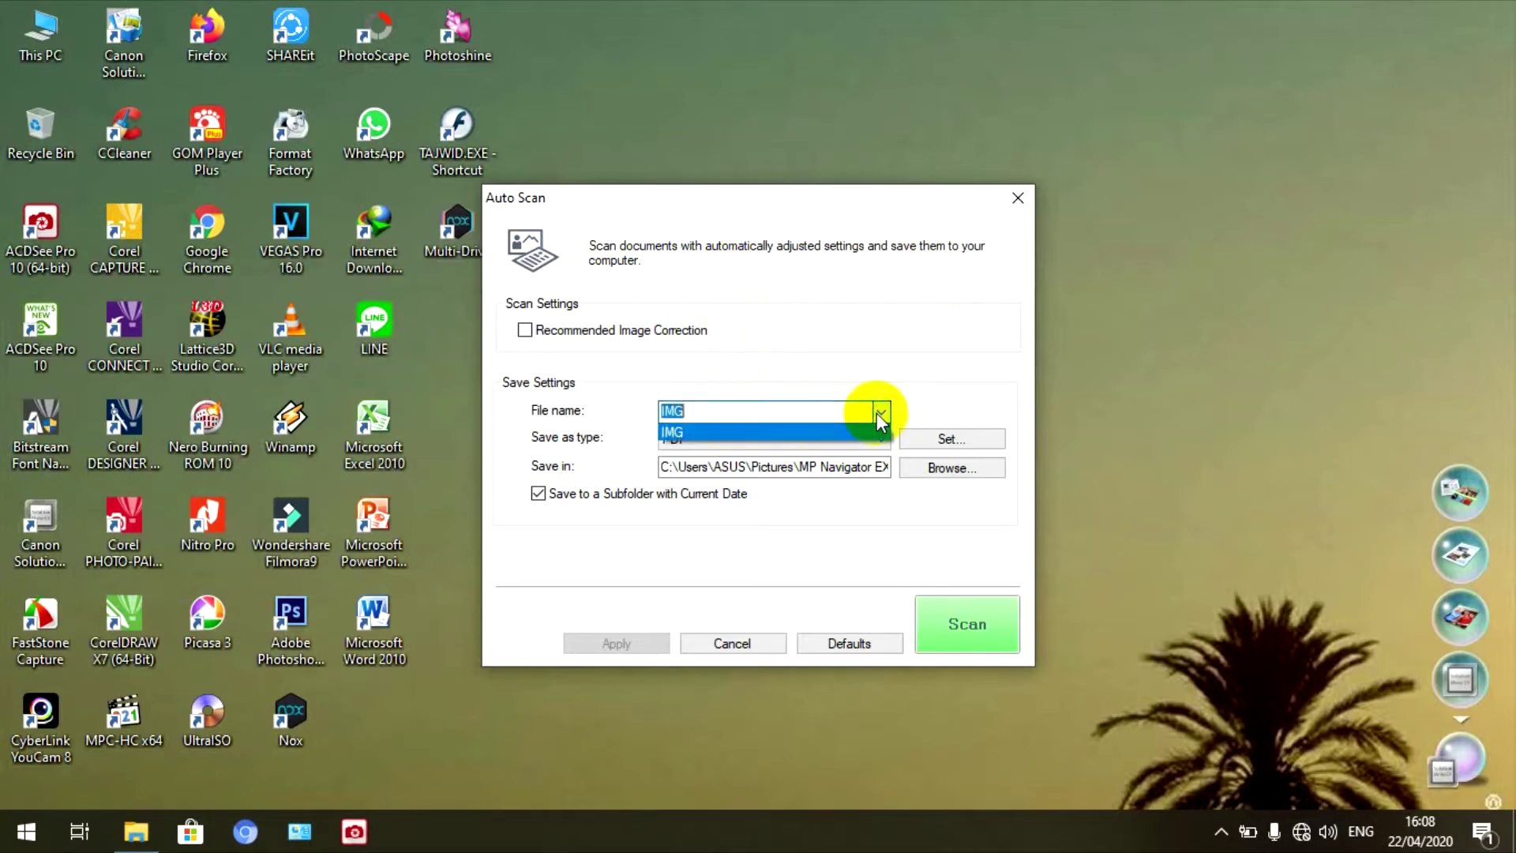
left_click(826, 430)
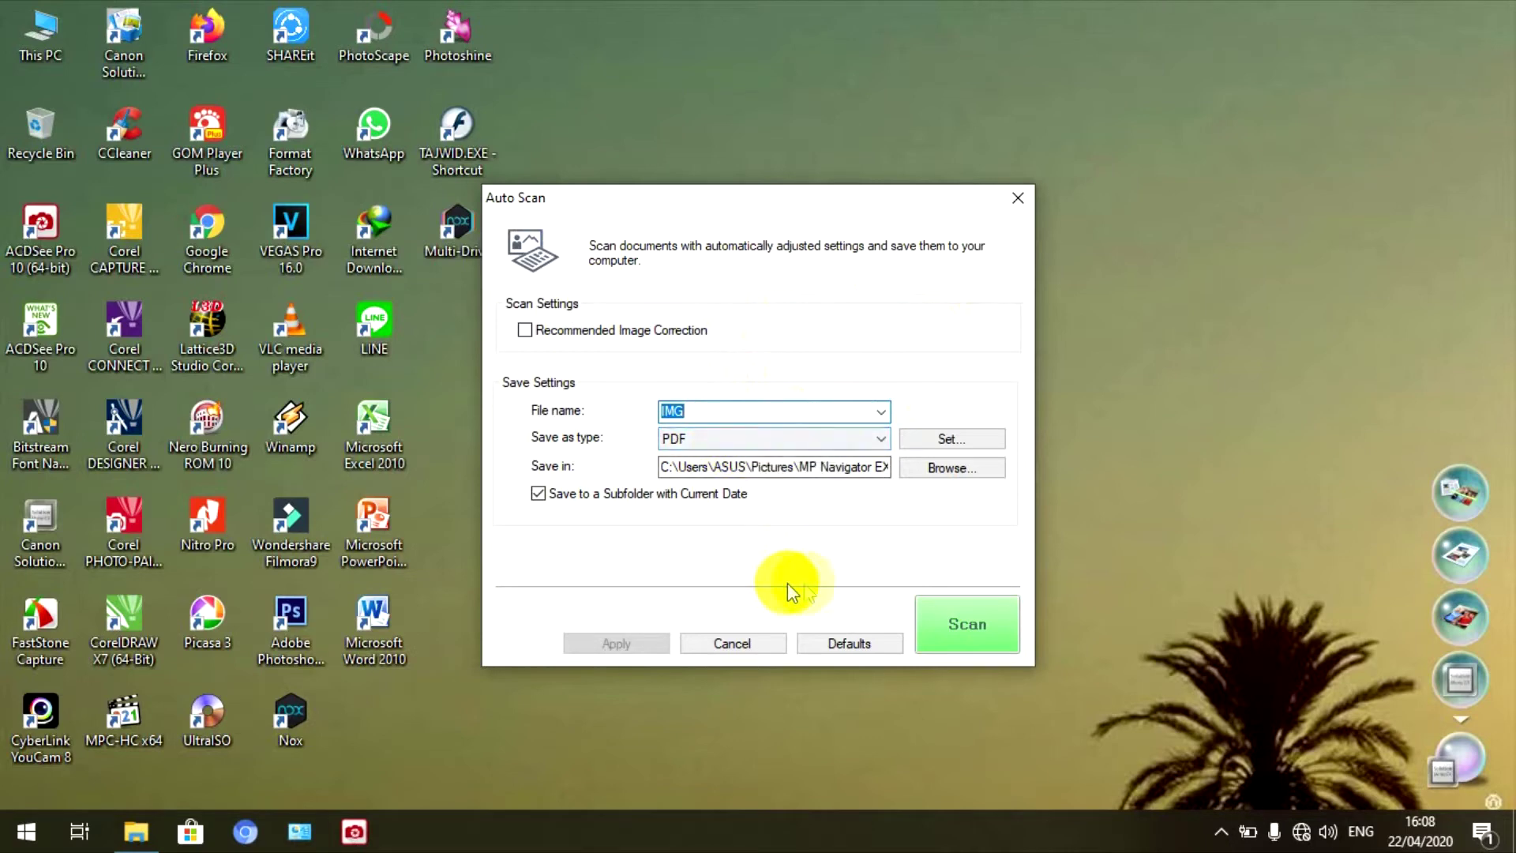
left_click(952, 440)
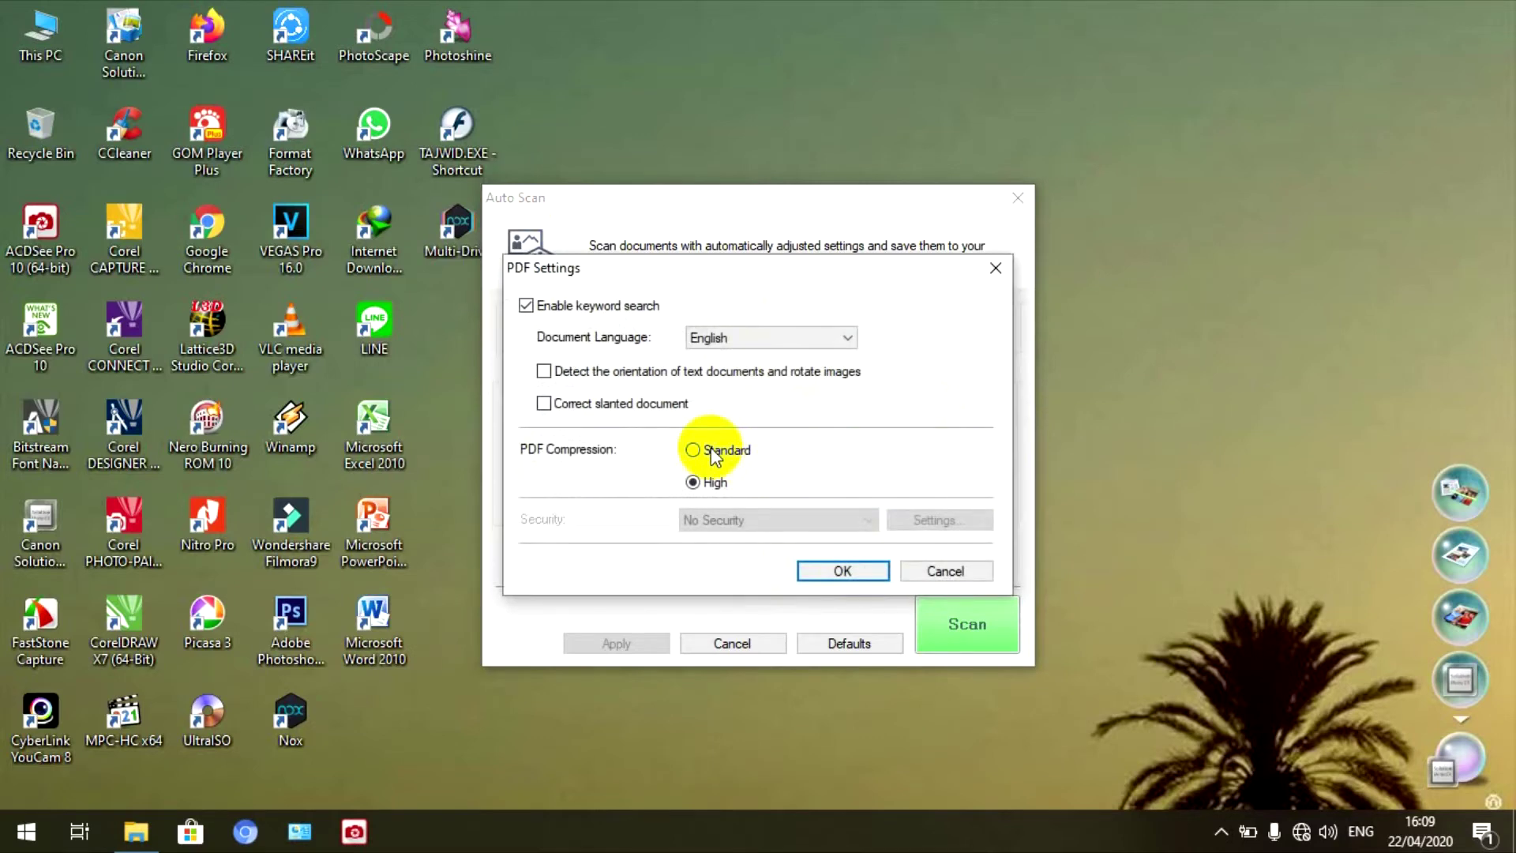
left_click(705, 449)
left_click(694, 482)
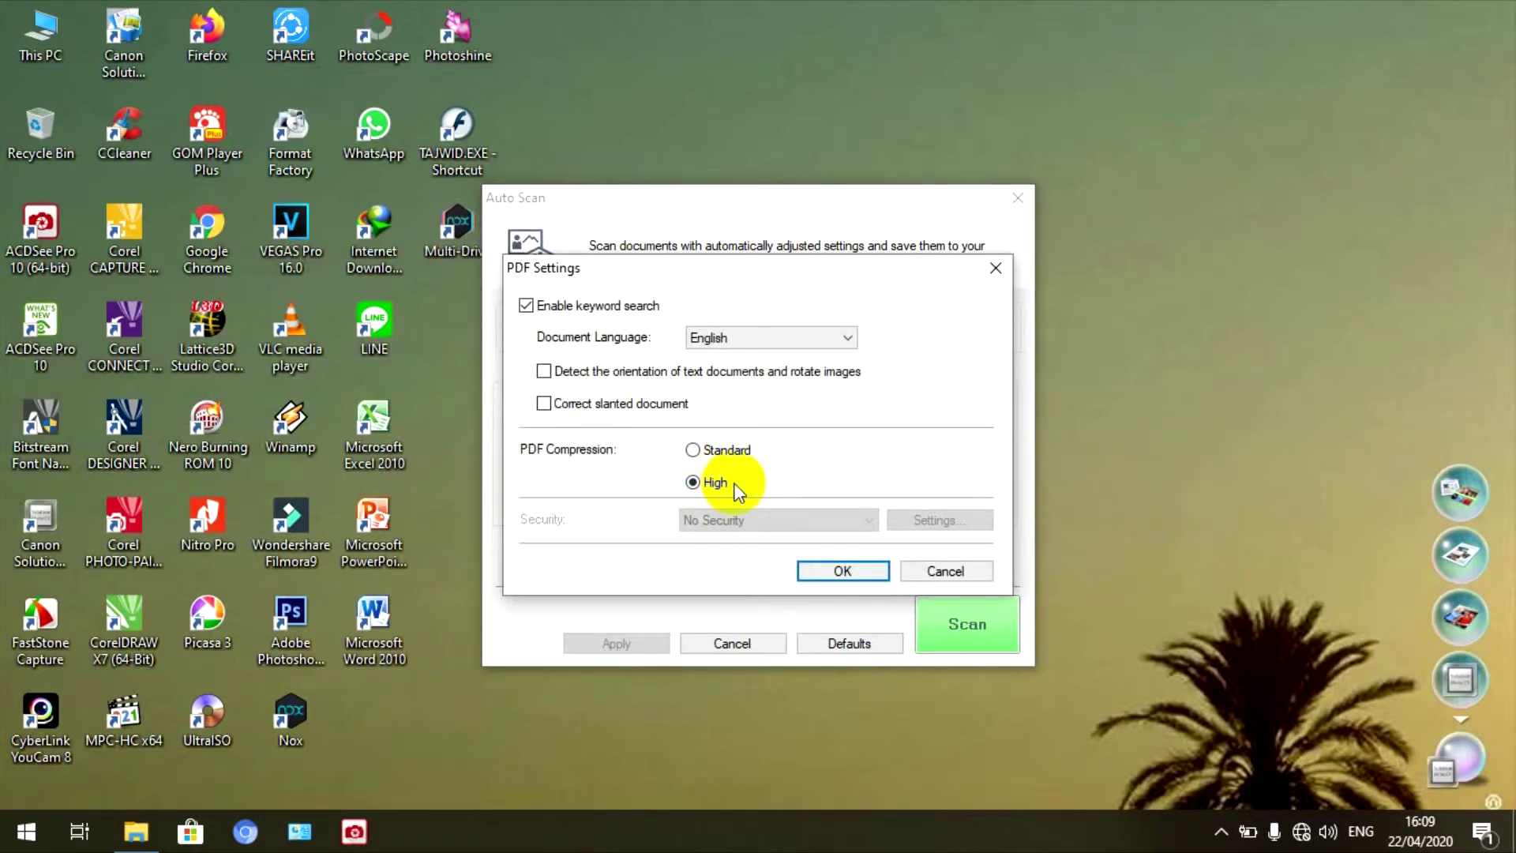
left_click(843, 572)
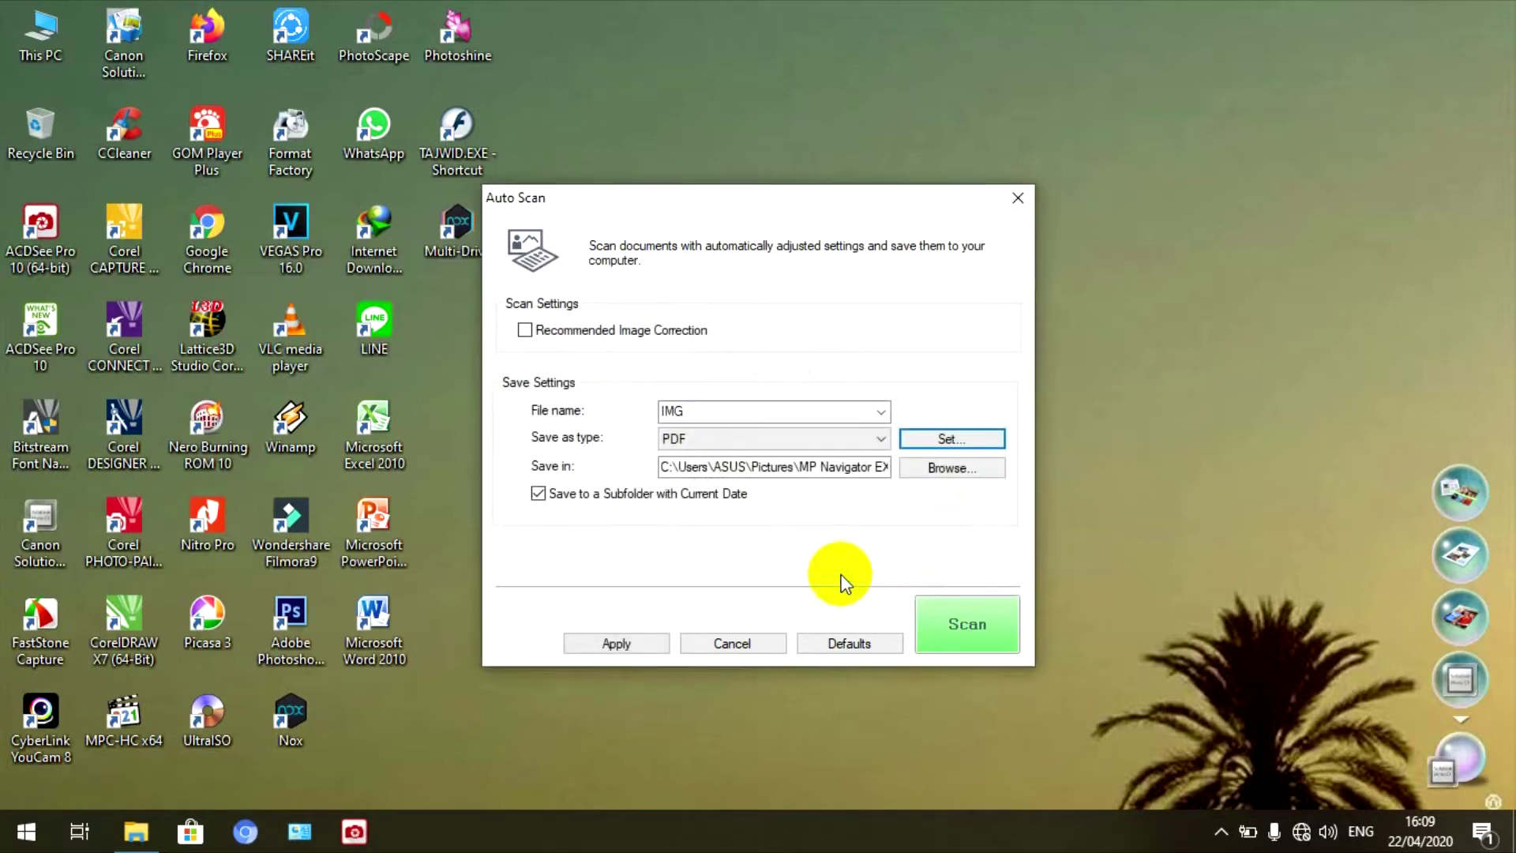
left_click(959, 621)
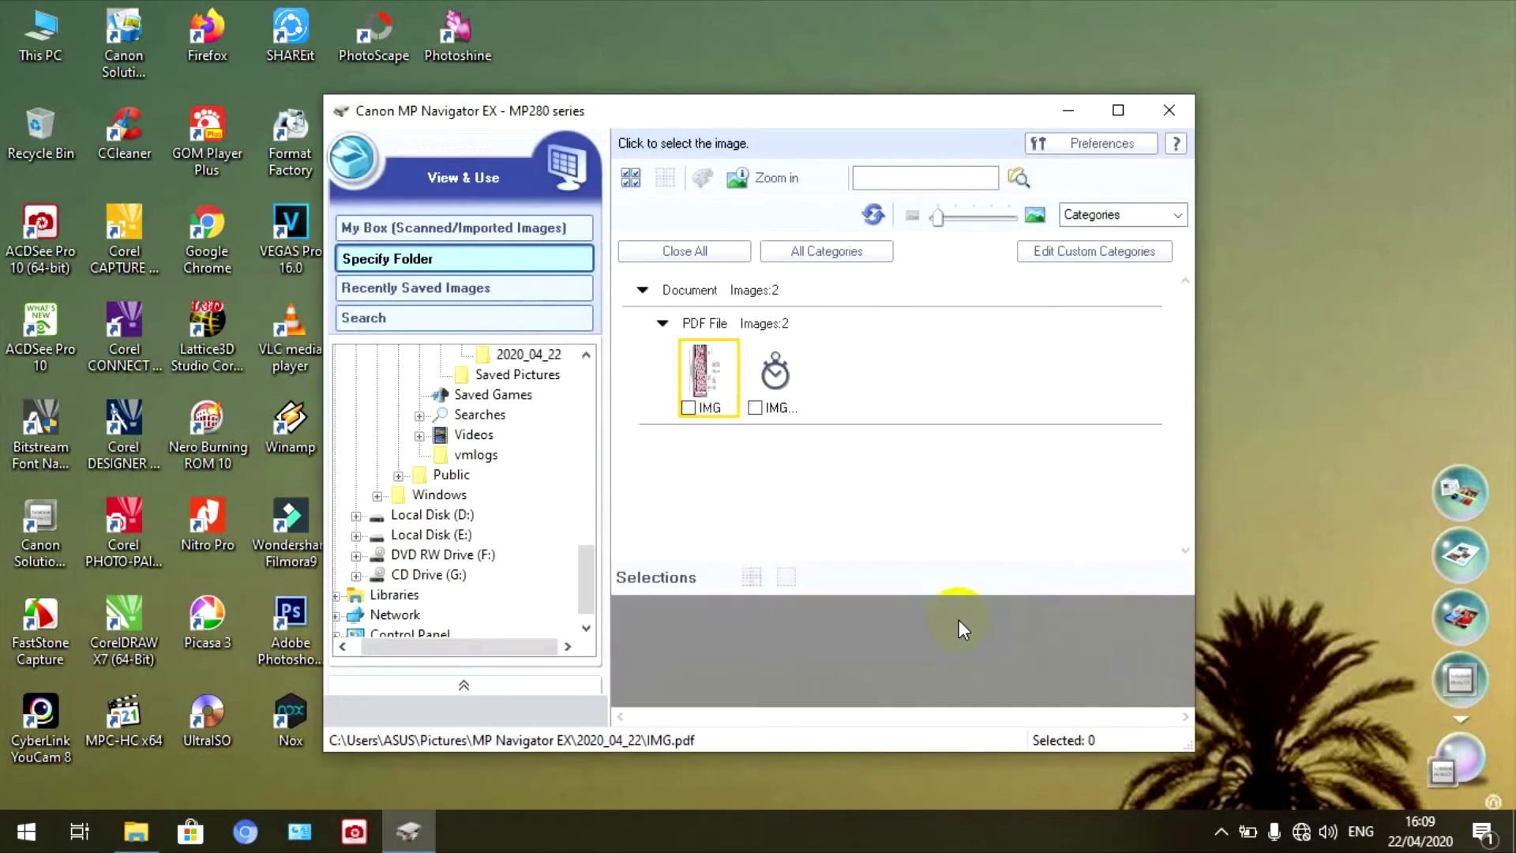
- Delete the extra IMG file and preview the remaining IMG_0001.pdf scan enlarged
left_click(704, 387)
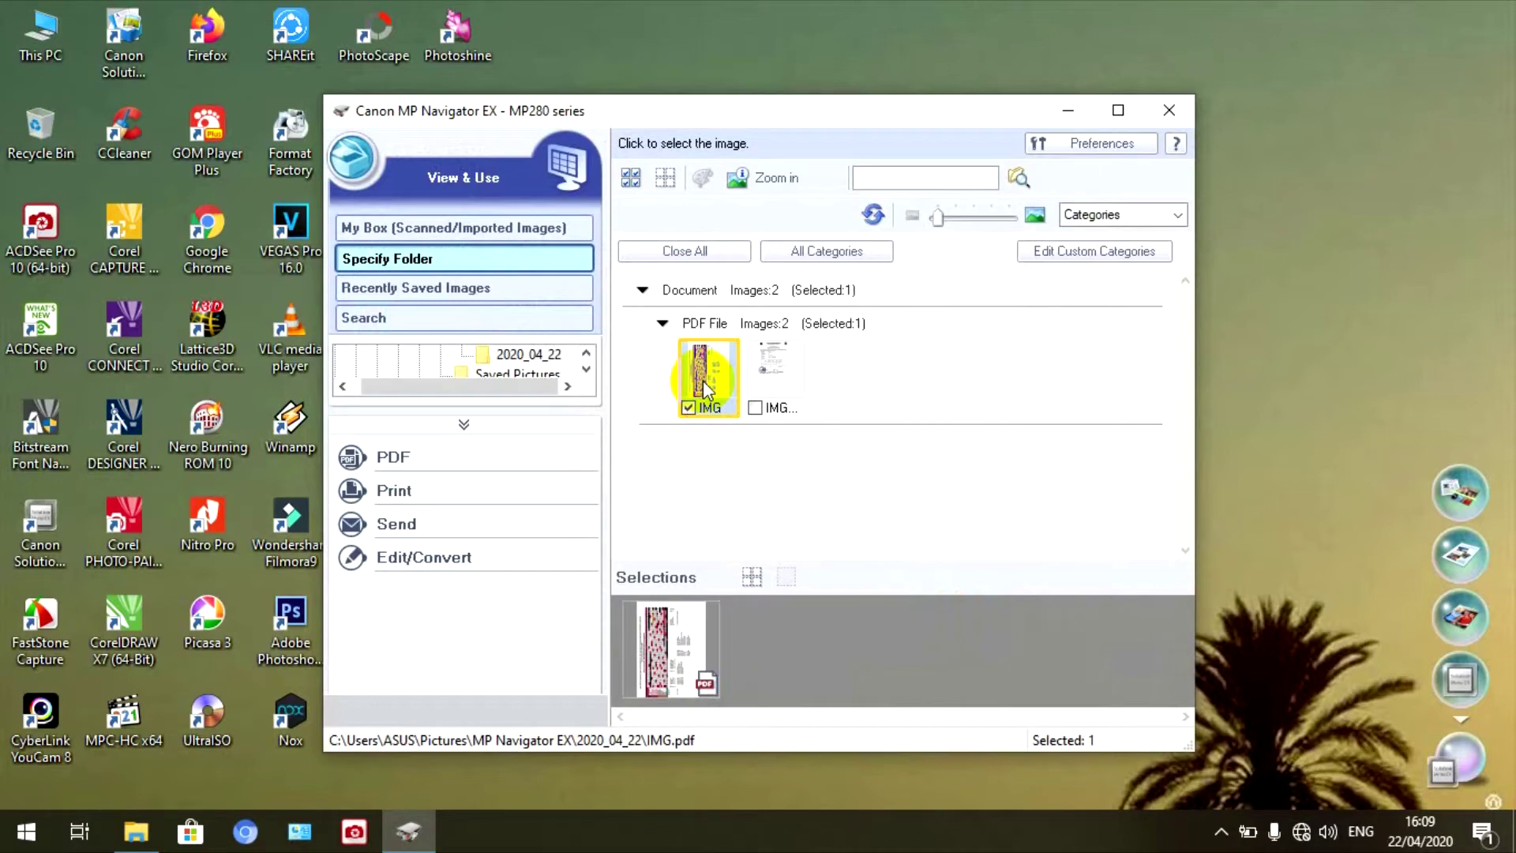
key("Delete")
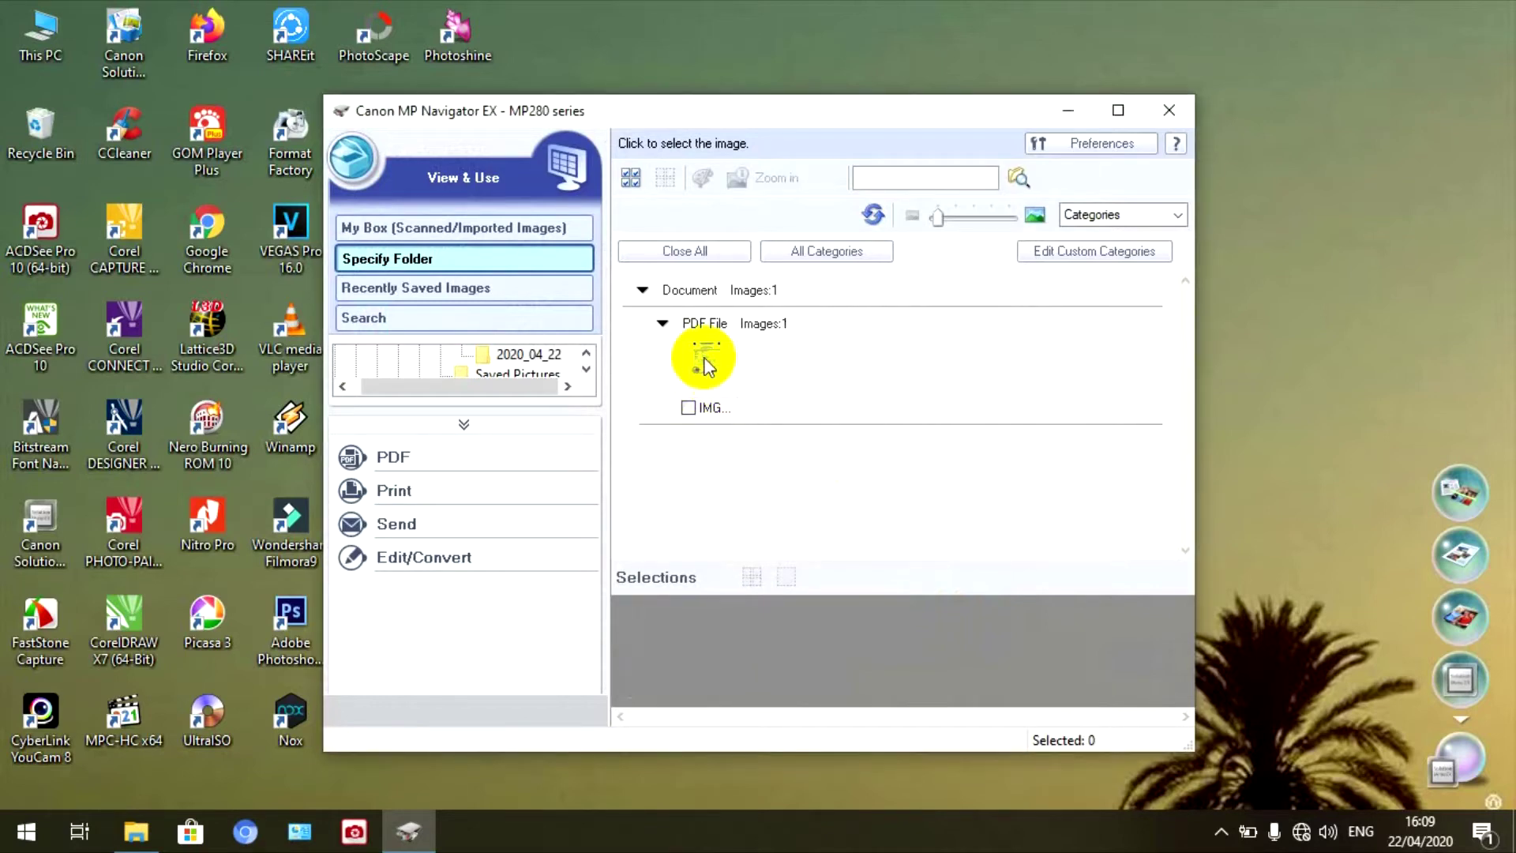
left_click(704, 362)
double_click(704, 359)
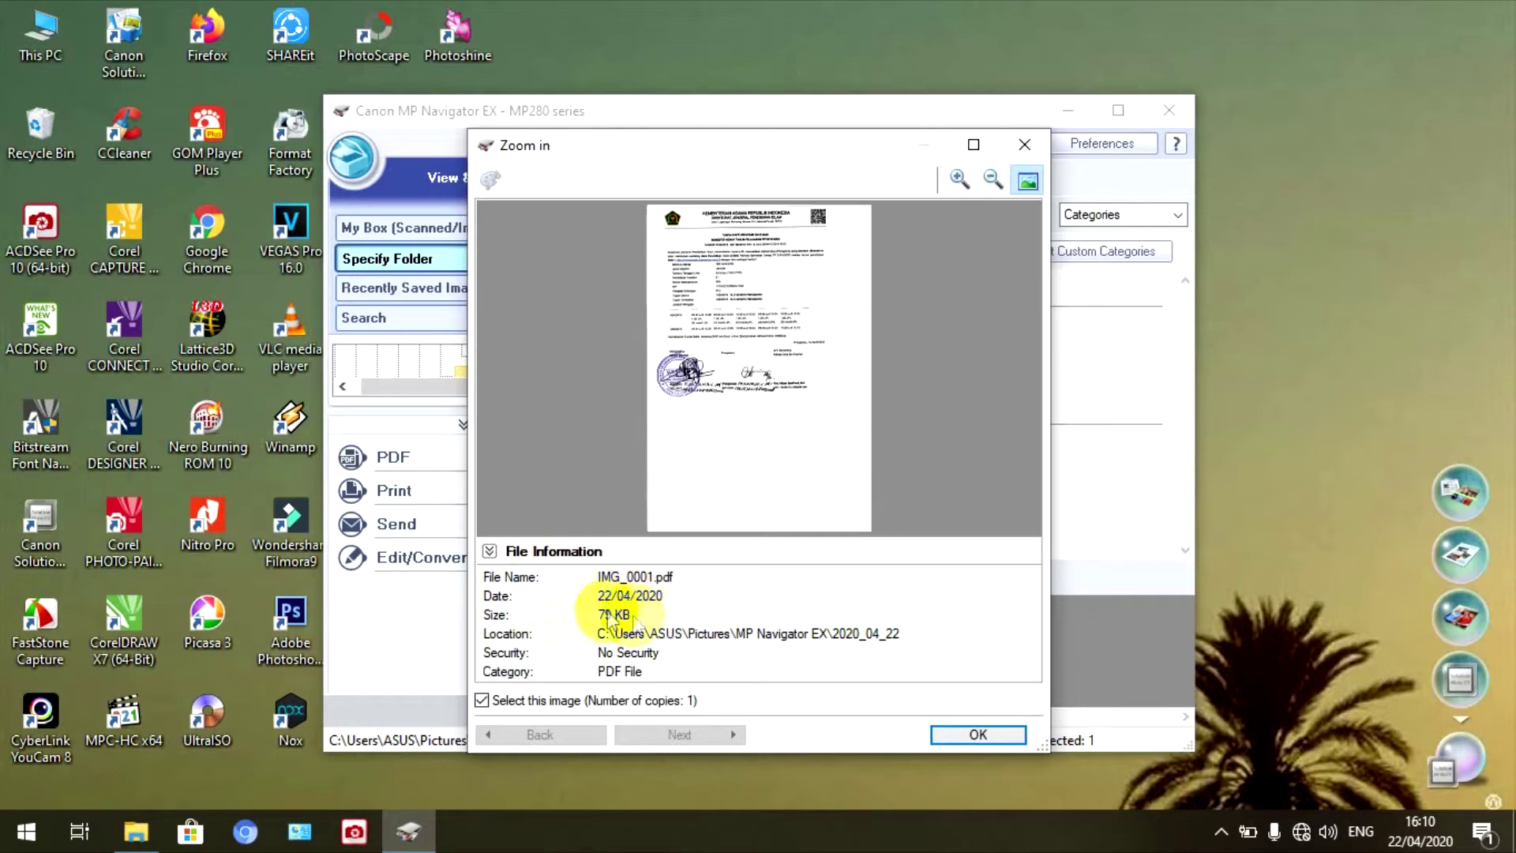
left_click(973, 734)
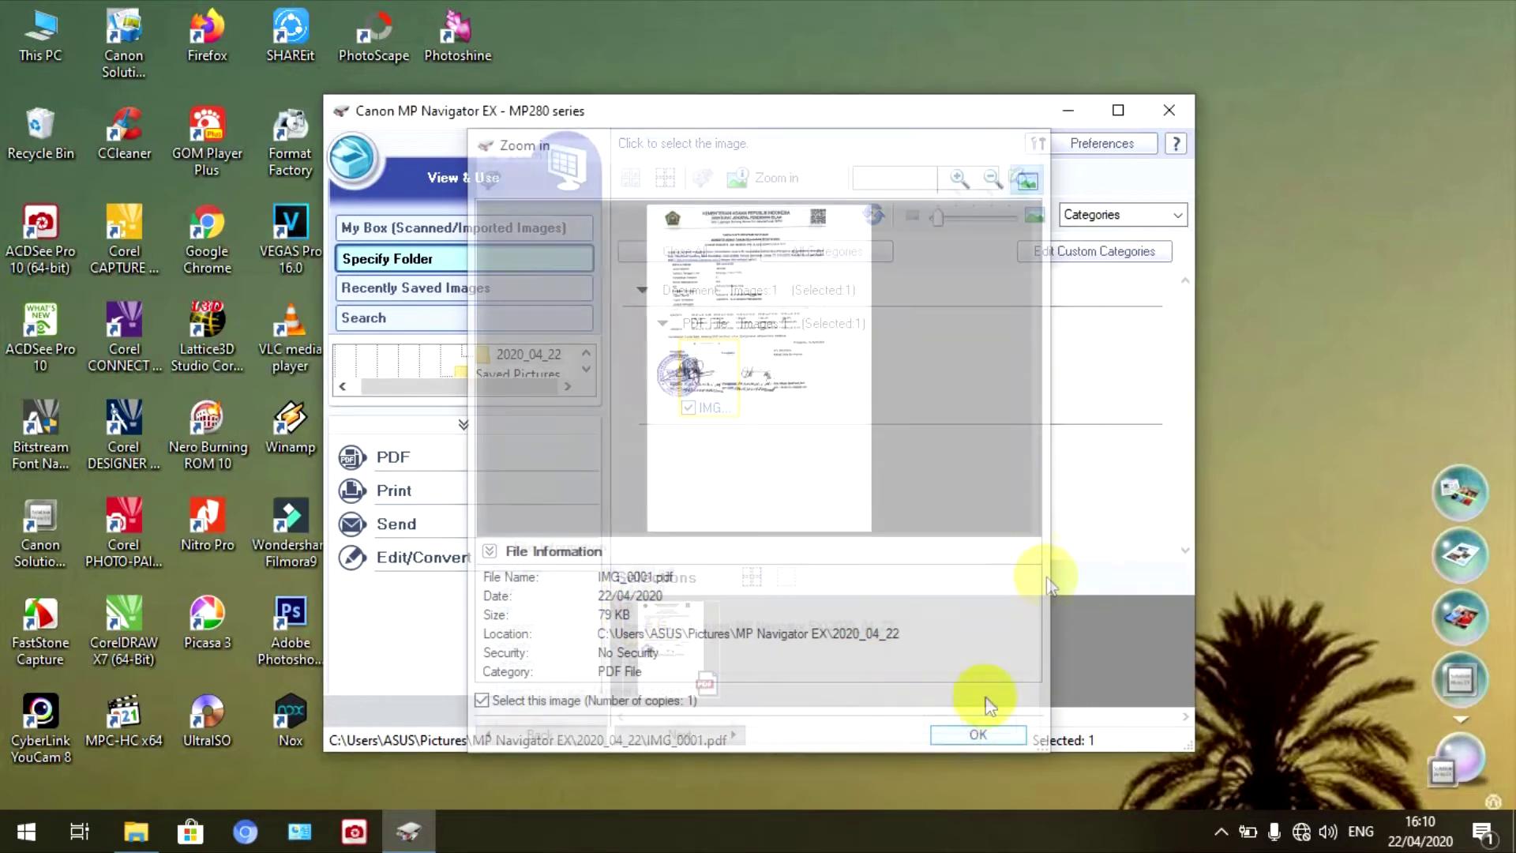
- Copy IMG_0001.pdf to the clipboard and minimise MP Navigator EX
right_click(695, 385)
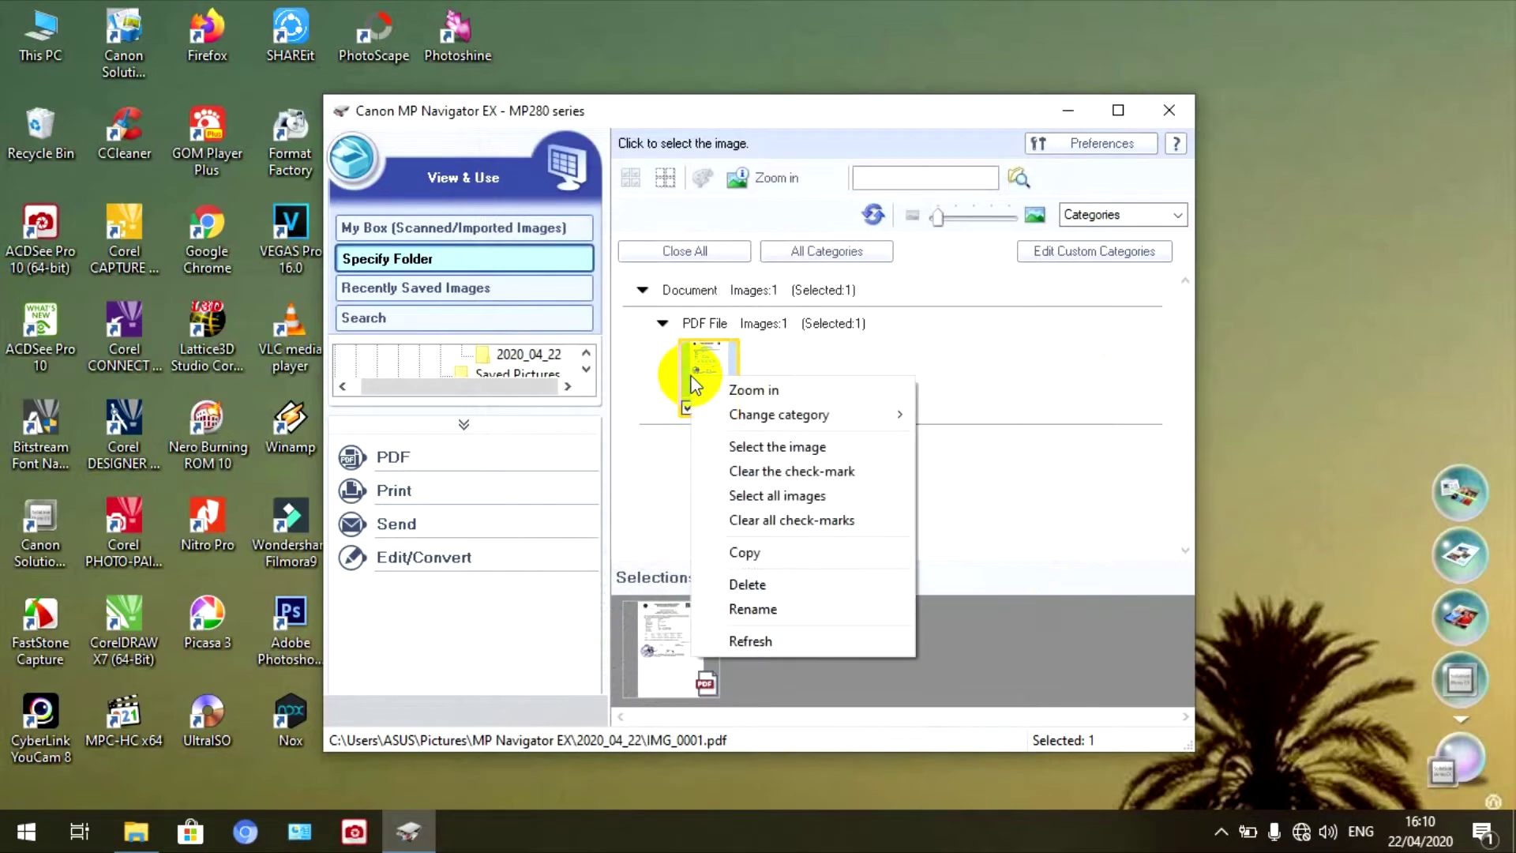
left_click(773, 554)
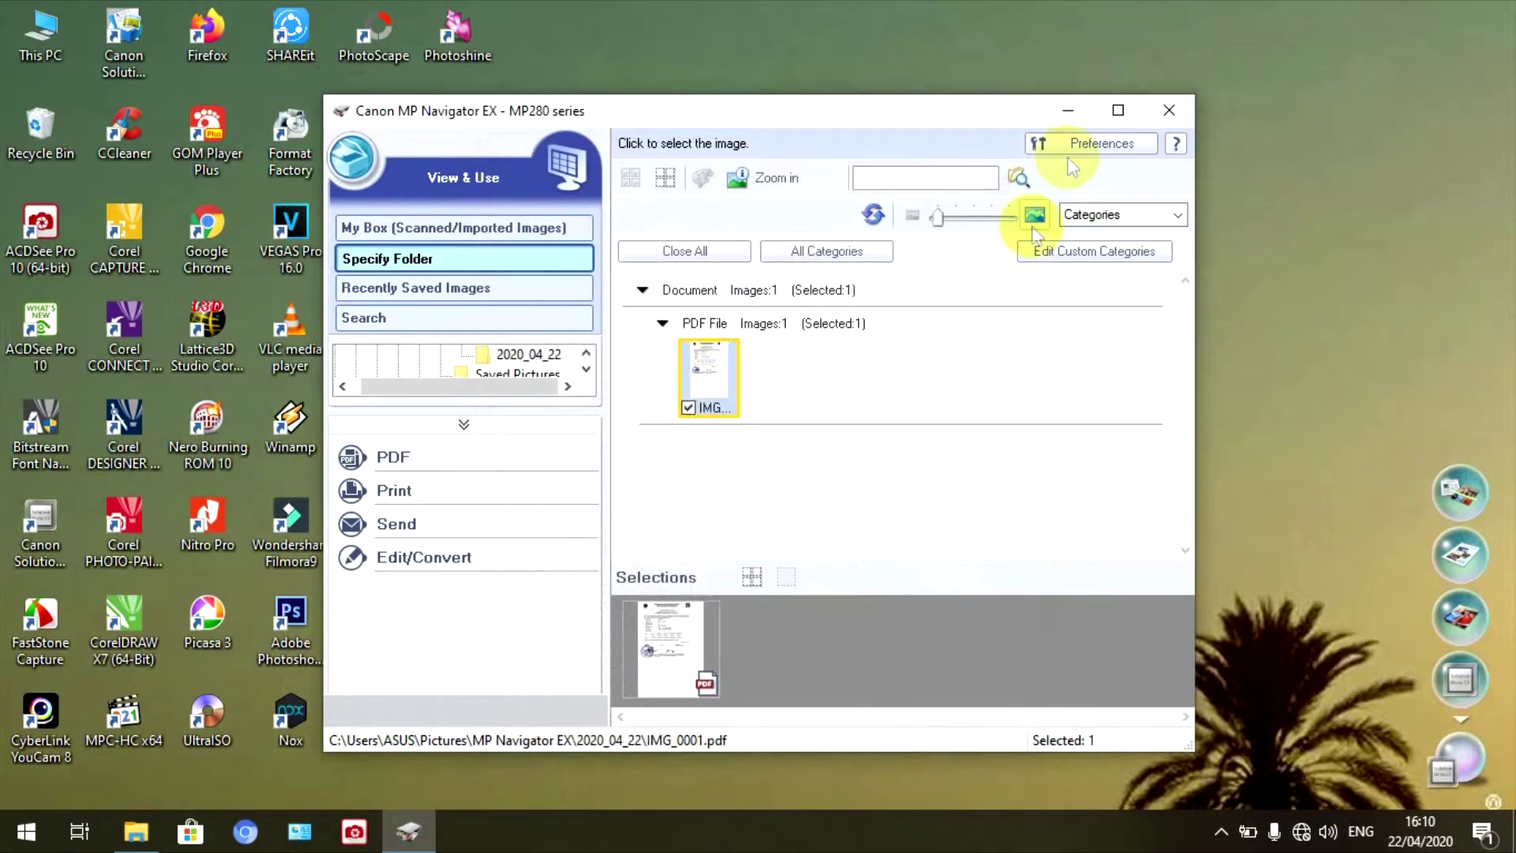
left_click(1069, 110)
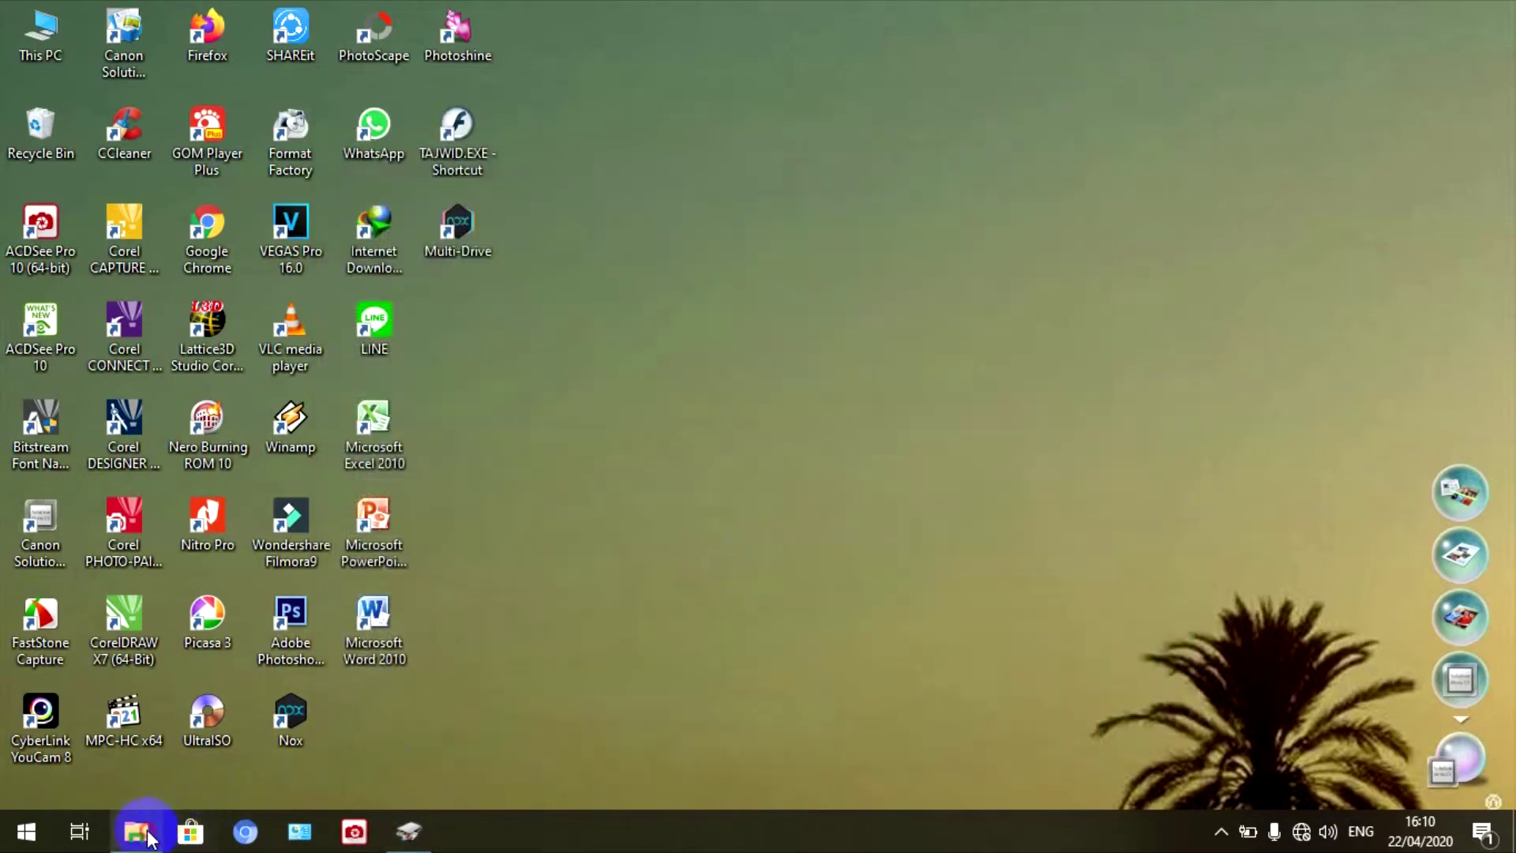
- Create the folder 'REKAP EMIS SUDAH TANDA TANGAN' in DATA EMIS 2017-2018 scan feri and open it
left_click(136, 830)
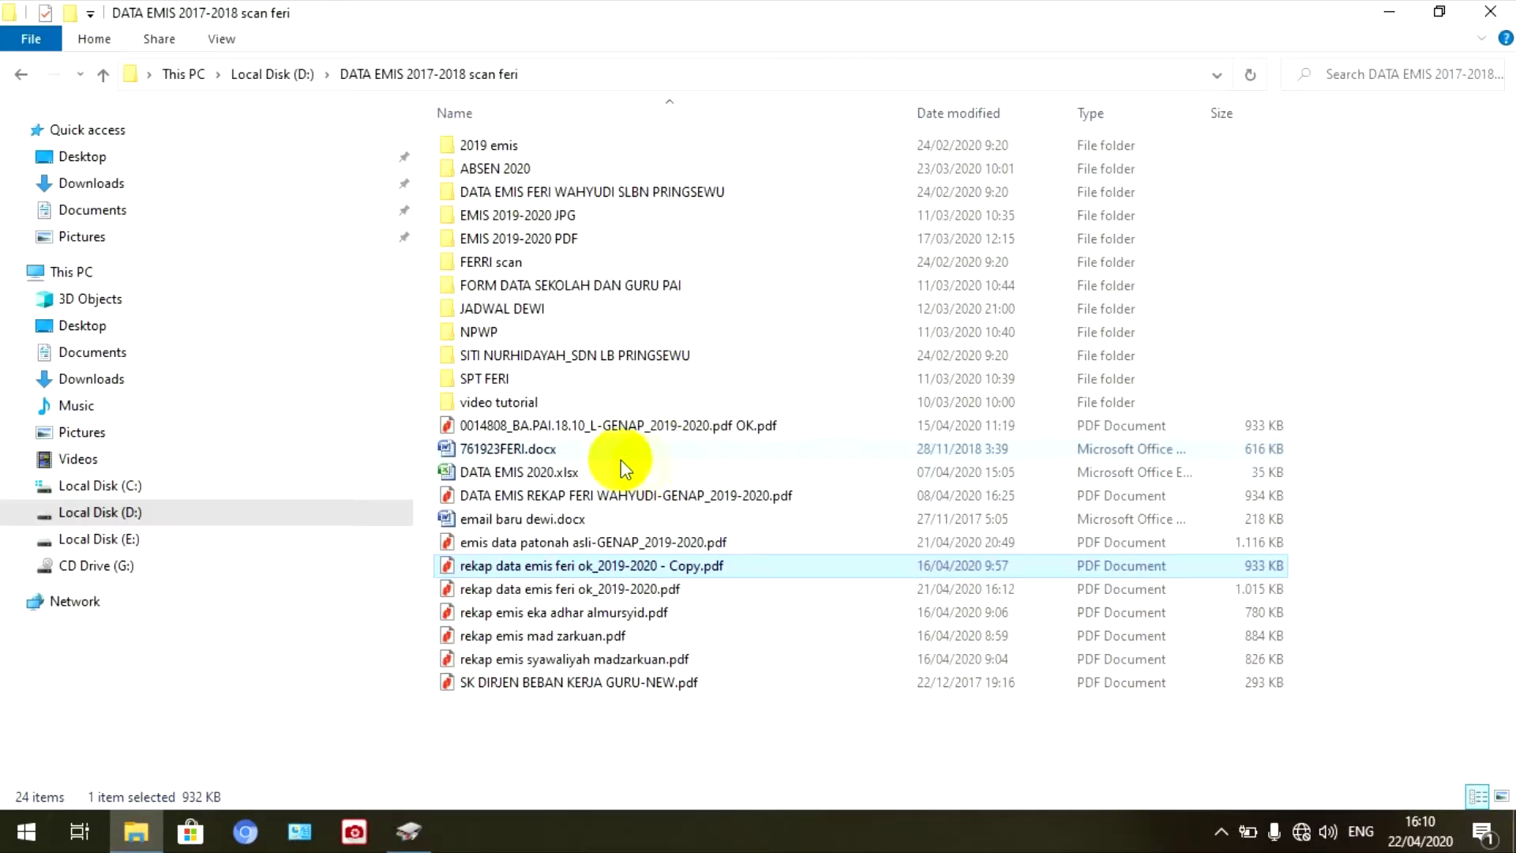
left_click(71, 13)
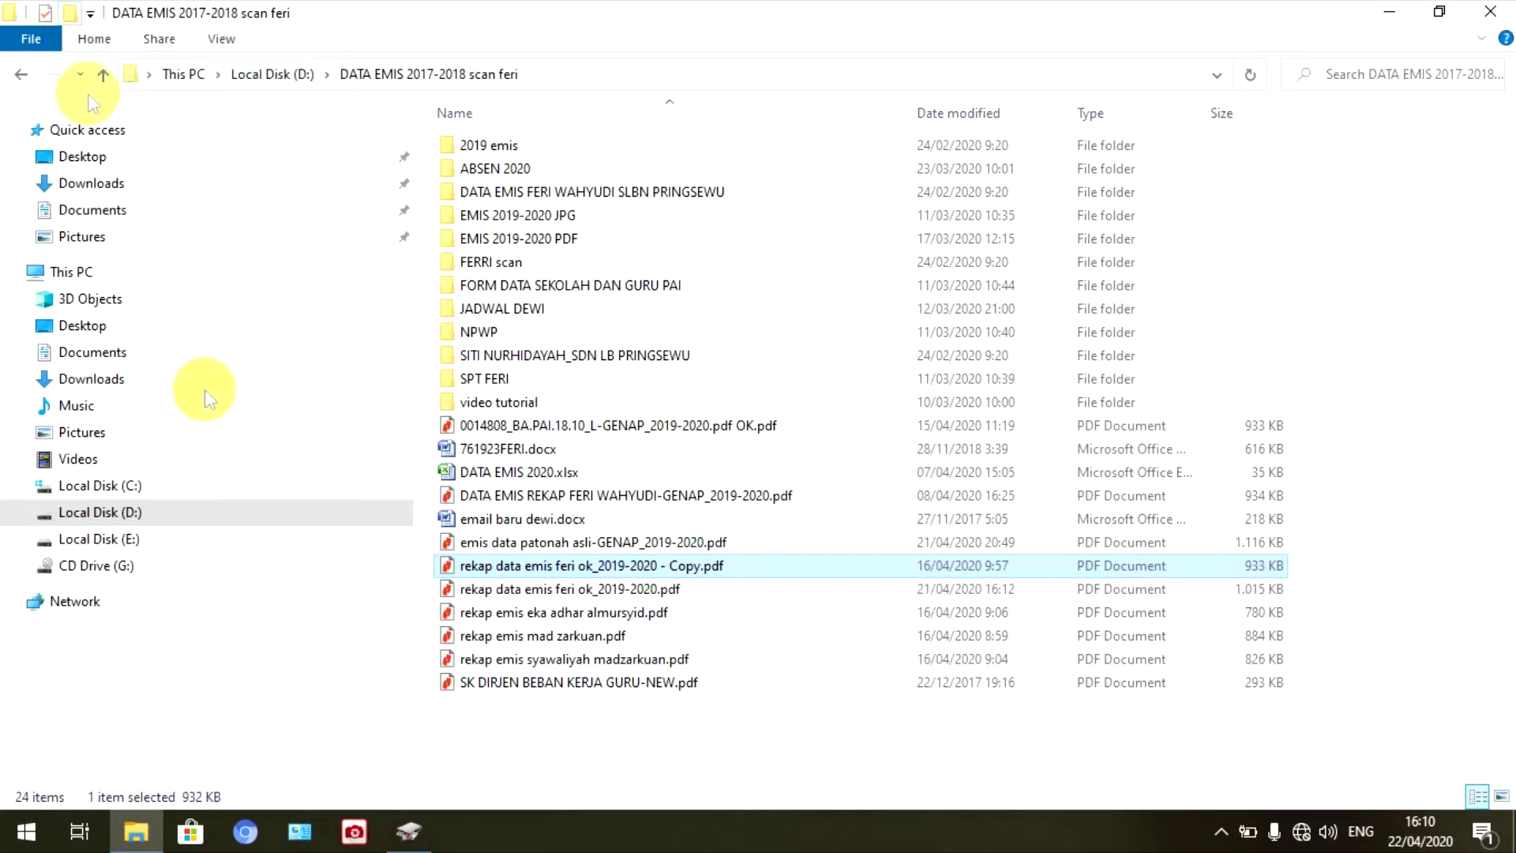
key("BackSpace")
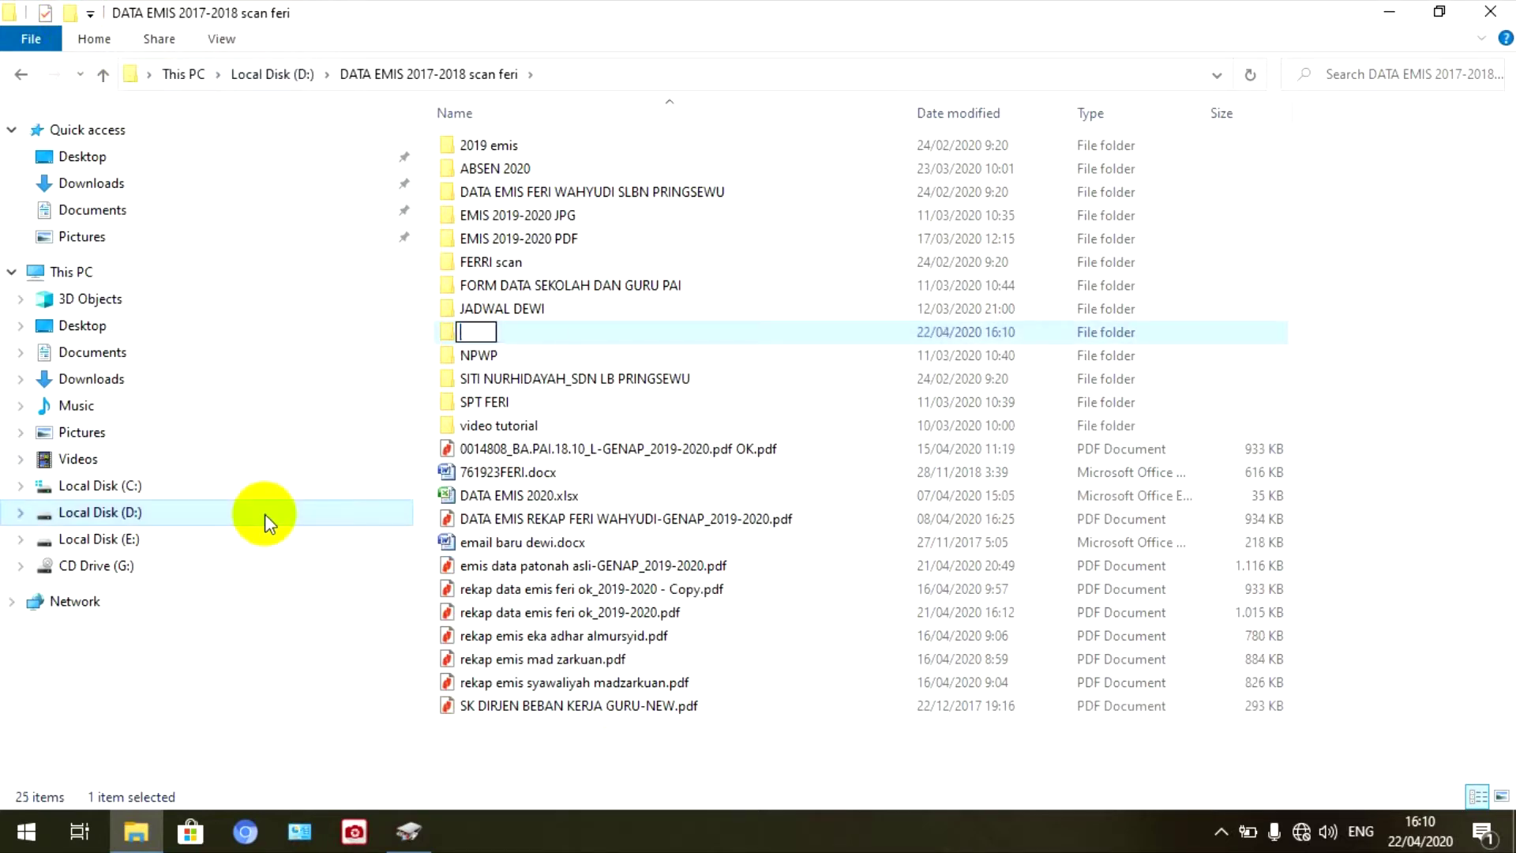
type("rek")
key("BackSpace")
key("BackSpace")
type("REKAP EMIS ")
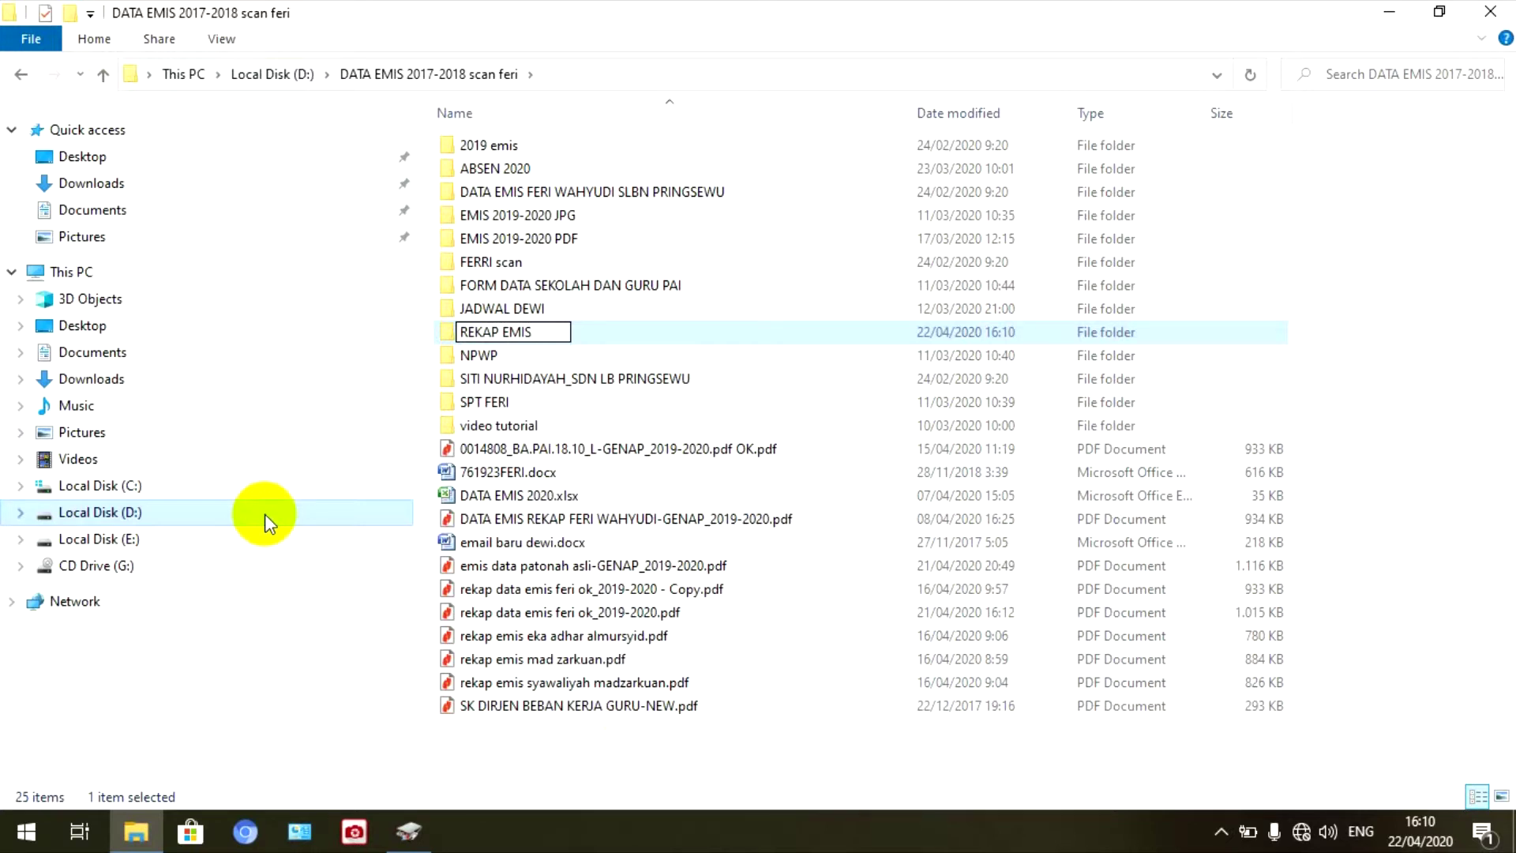
type("SUDAH TANDA TANGAN")
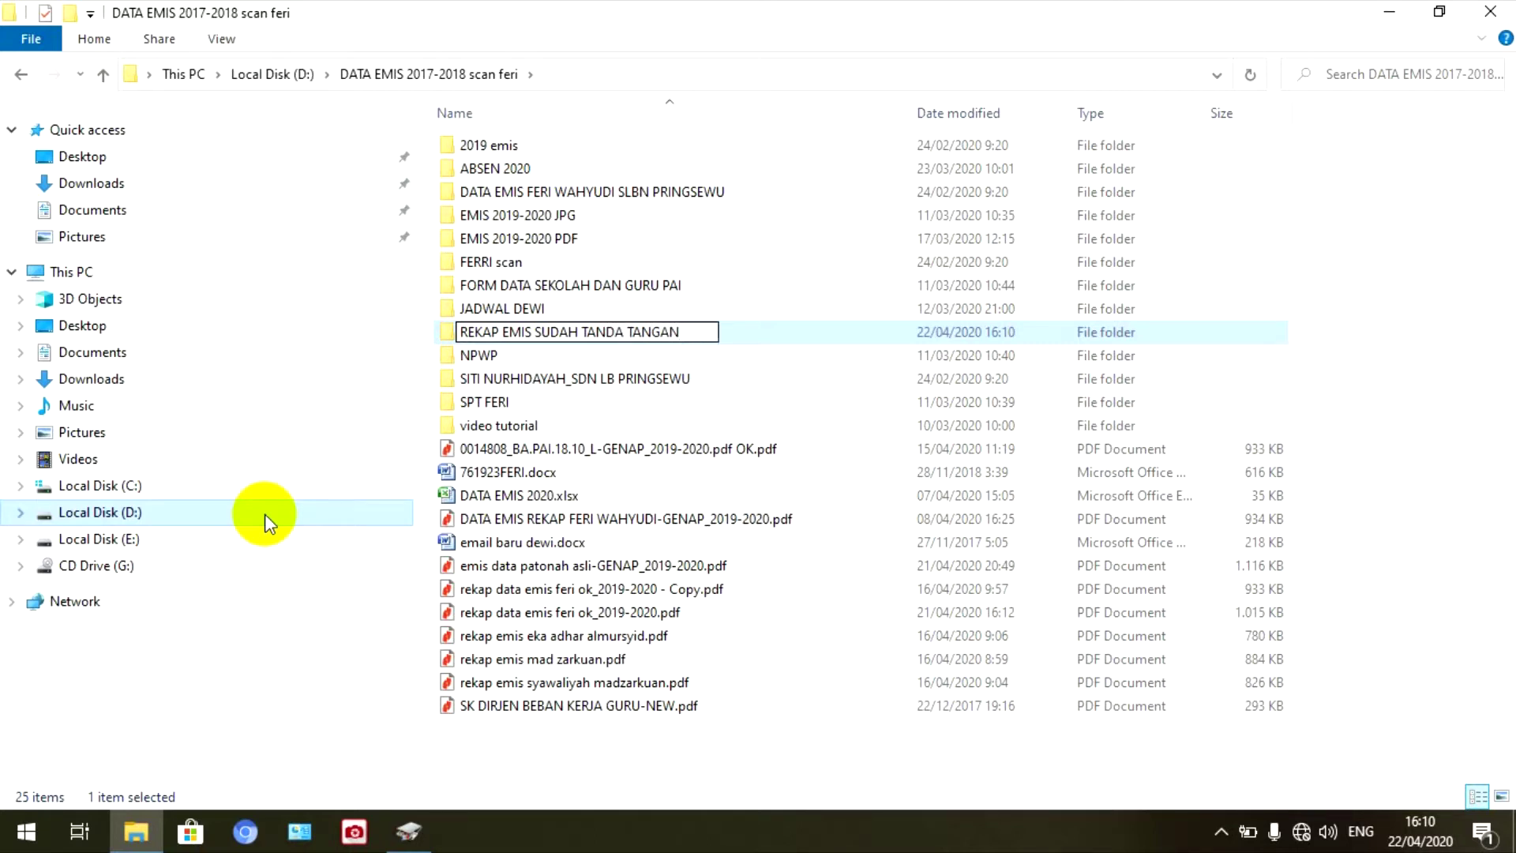
left_click(610, 754)
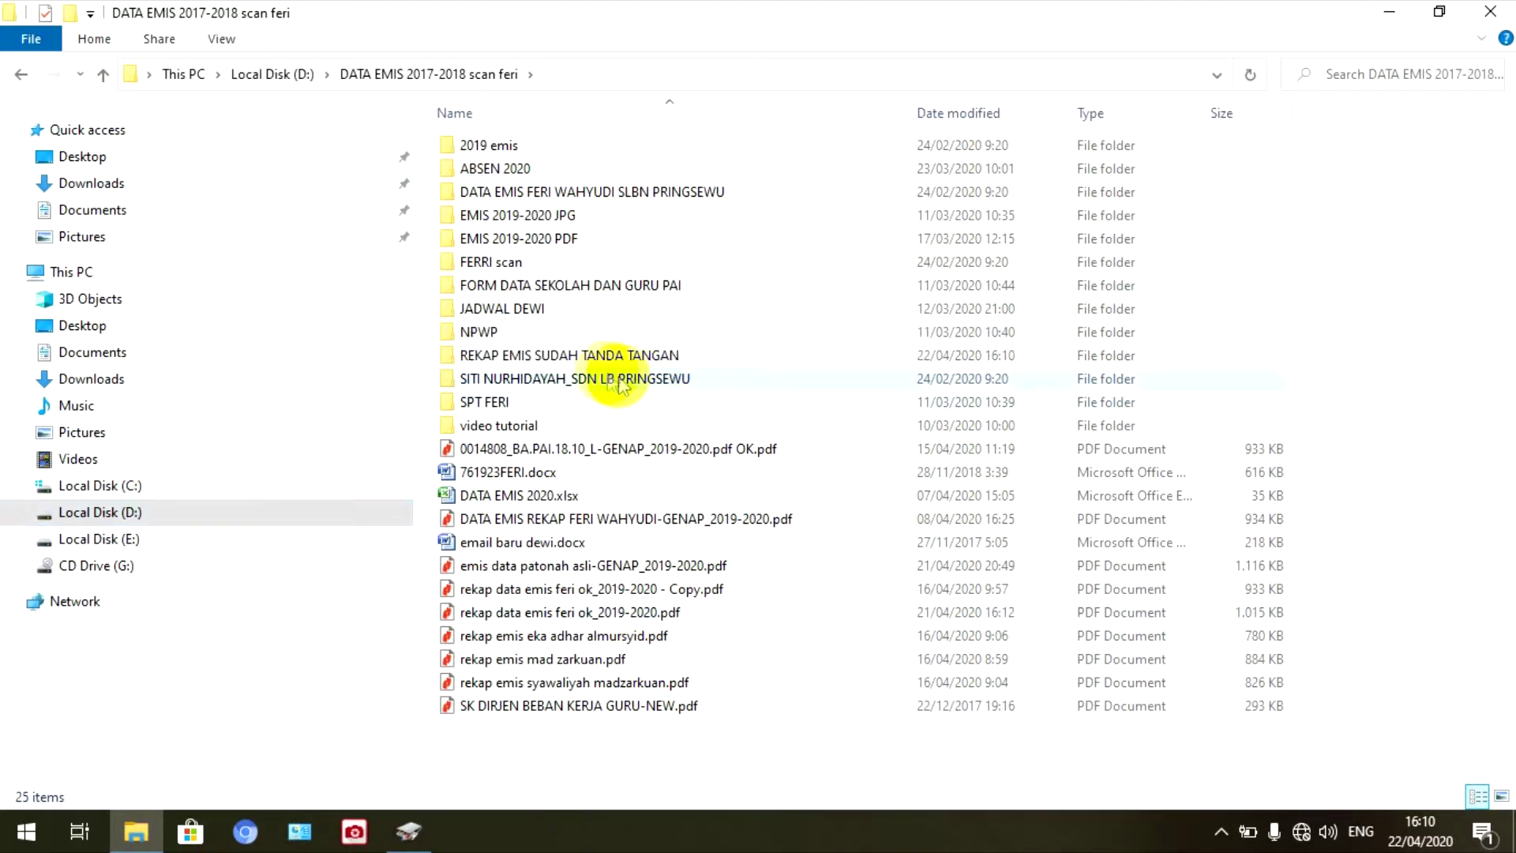
double_click(604, 354)
- Paste the copied IMG_0001.pdf scan into the empty folder and open it to check
right_click(600, 356)
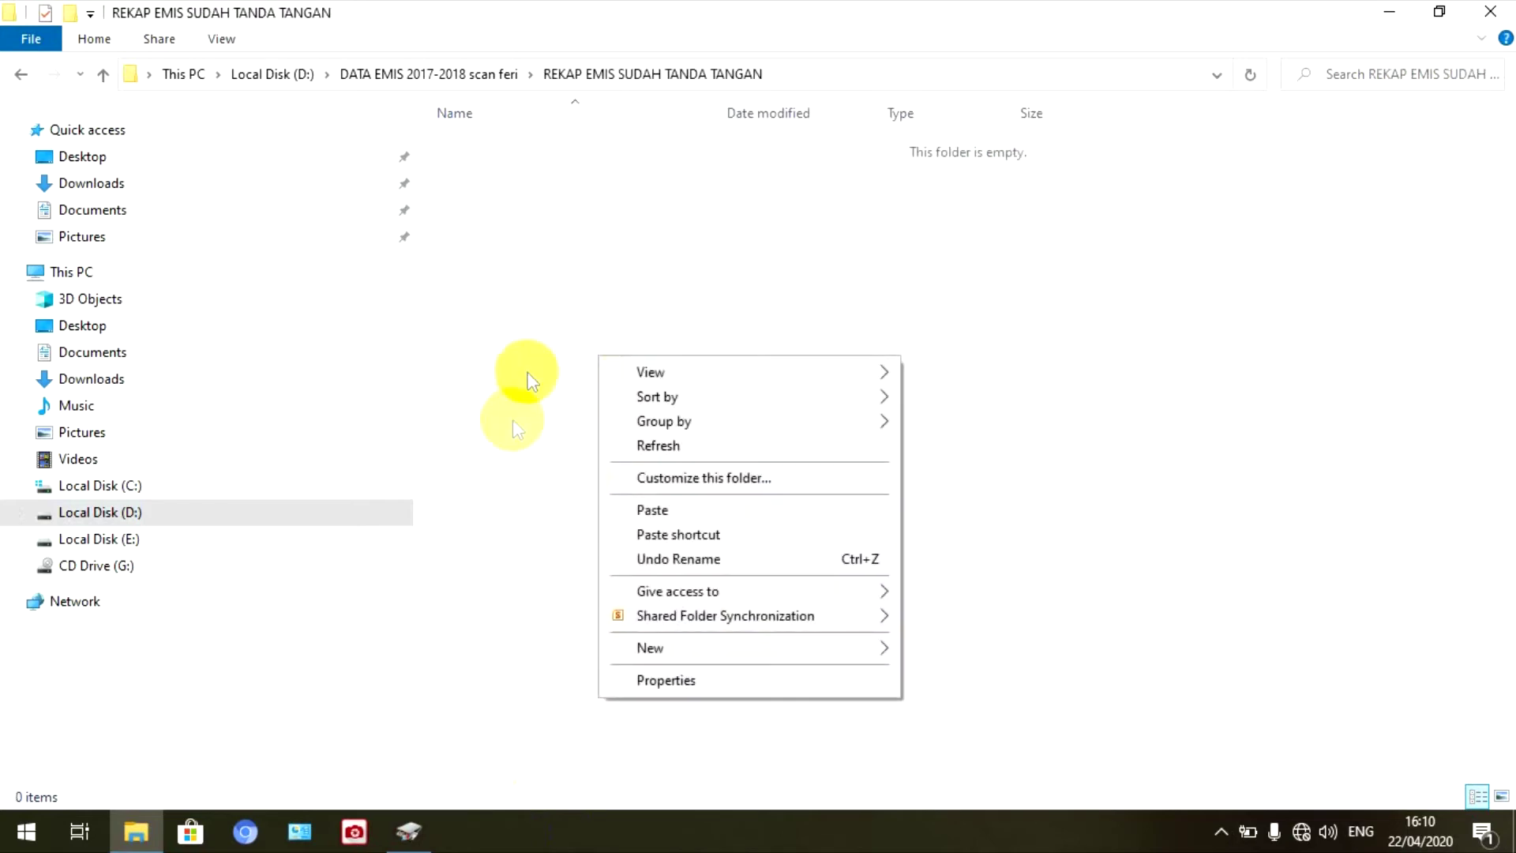
left_click(643, 508)
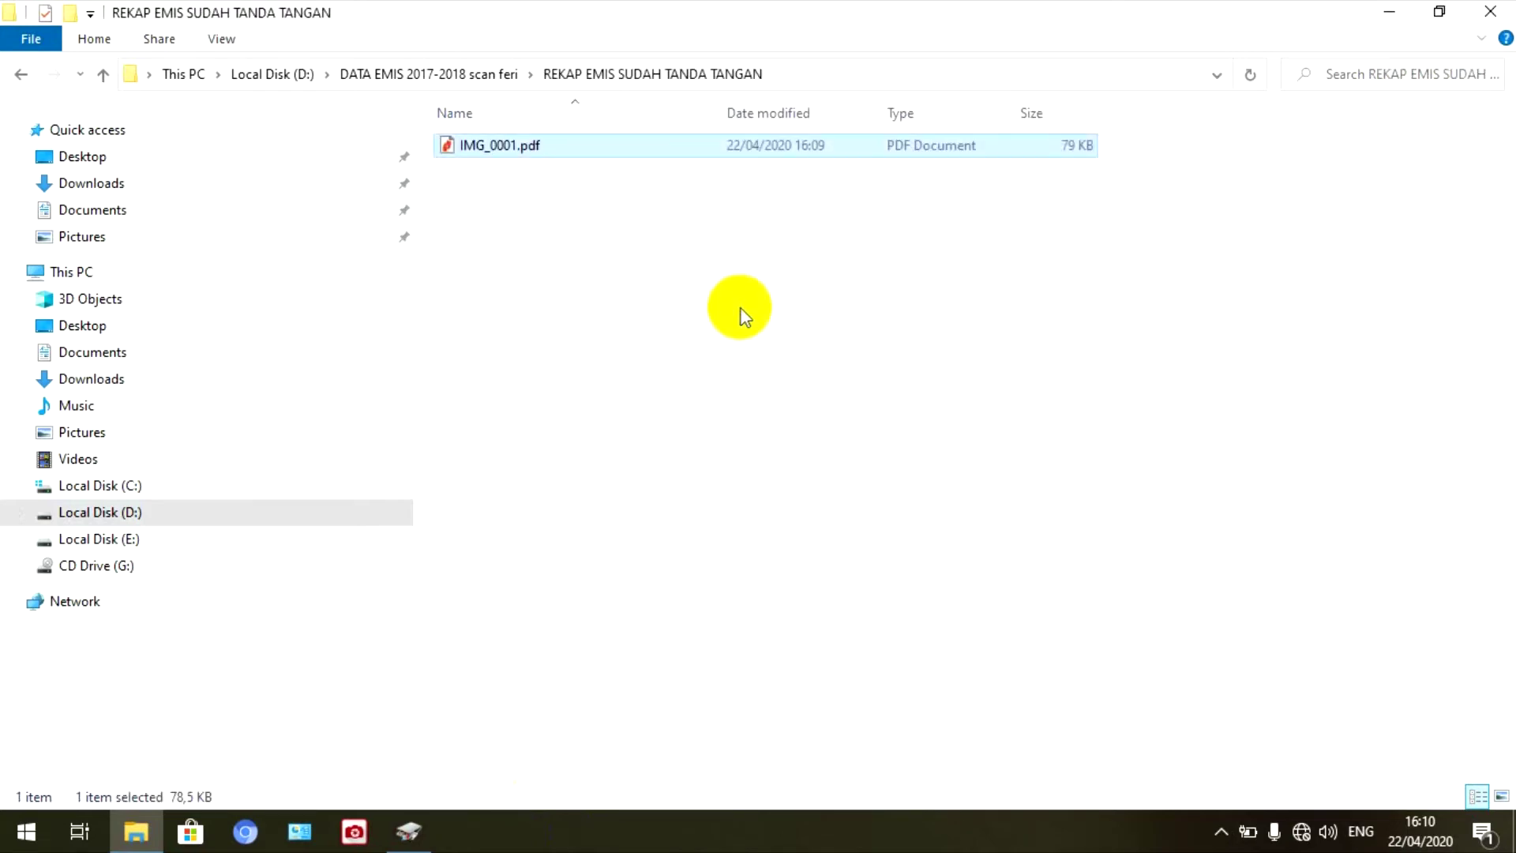
double_click(542, 145)
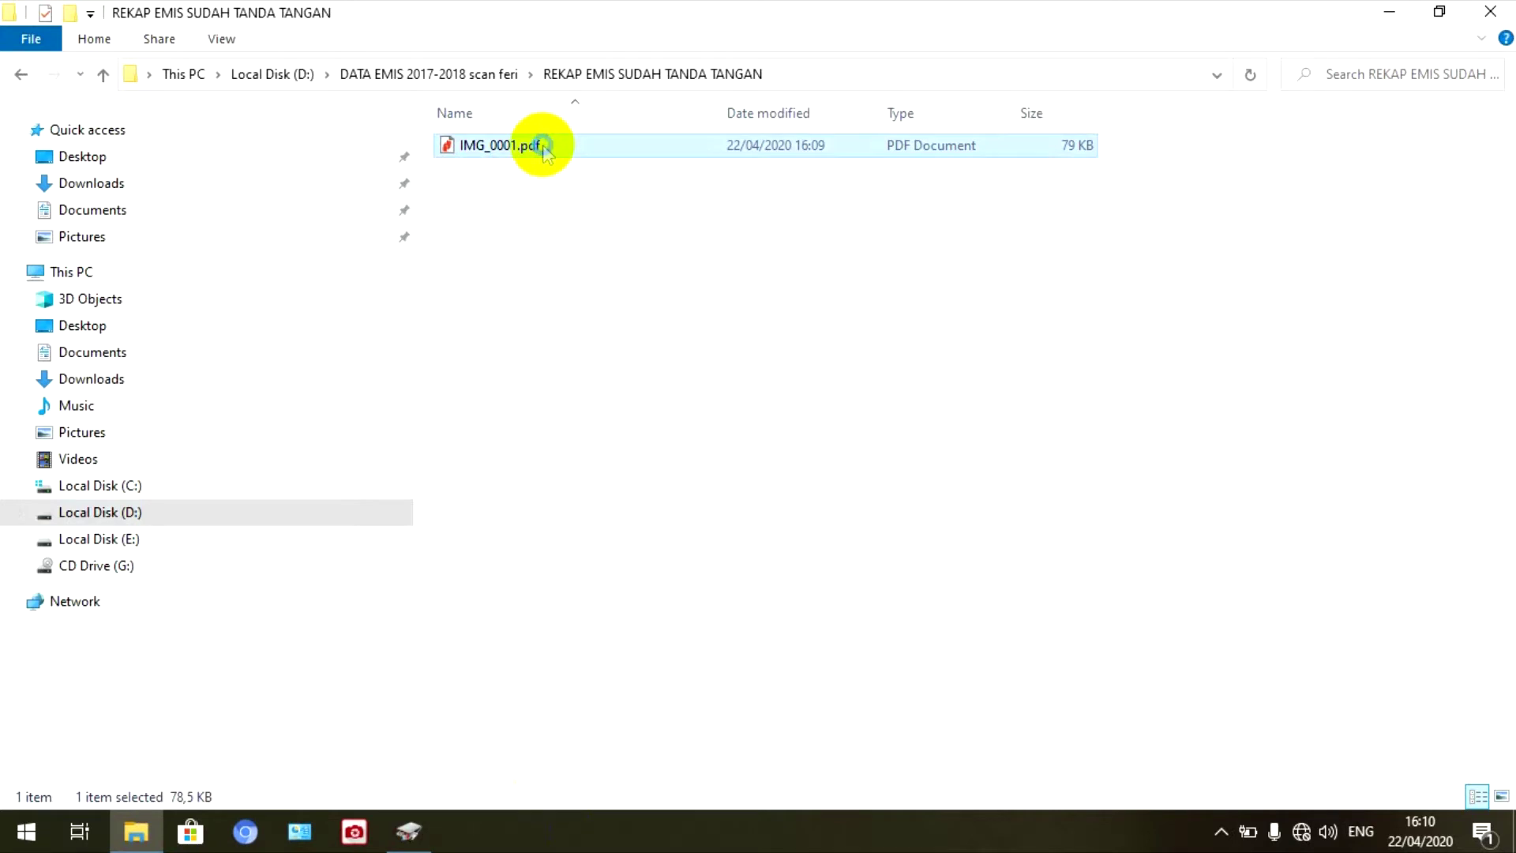
- Rename IMG_0001.pdf to halaman1.pdf, then bring MP Navigator EX back to the front
right_click(543, 144)
left_click(636, 663)
left_click(460, 146)
key("Delete")
key("Delete")
key("Delete")
key("Delete")
key("Delete")
key("Delete")
key("Delete")
key("Delete")
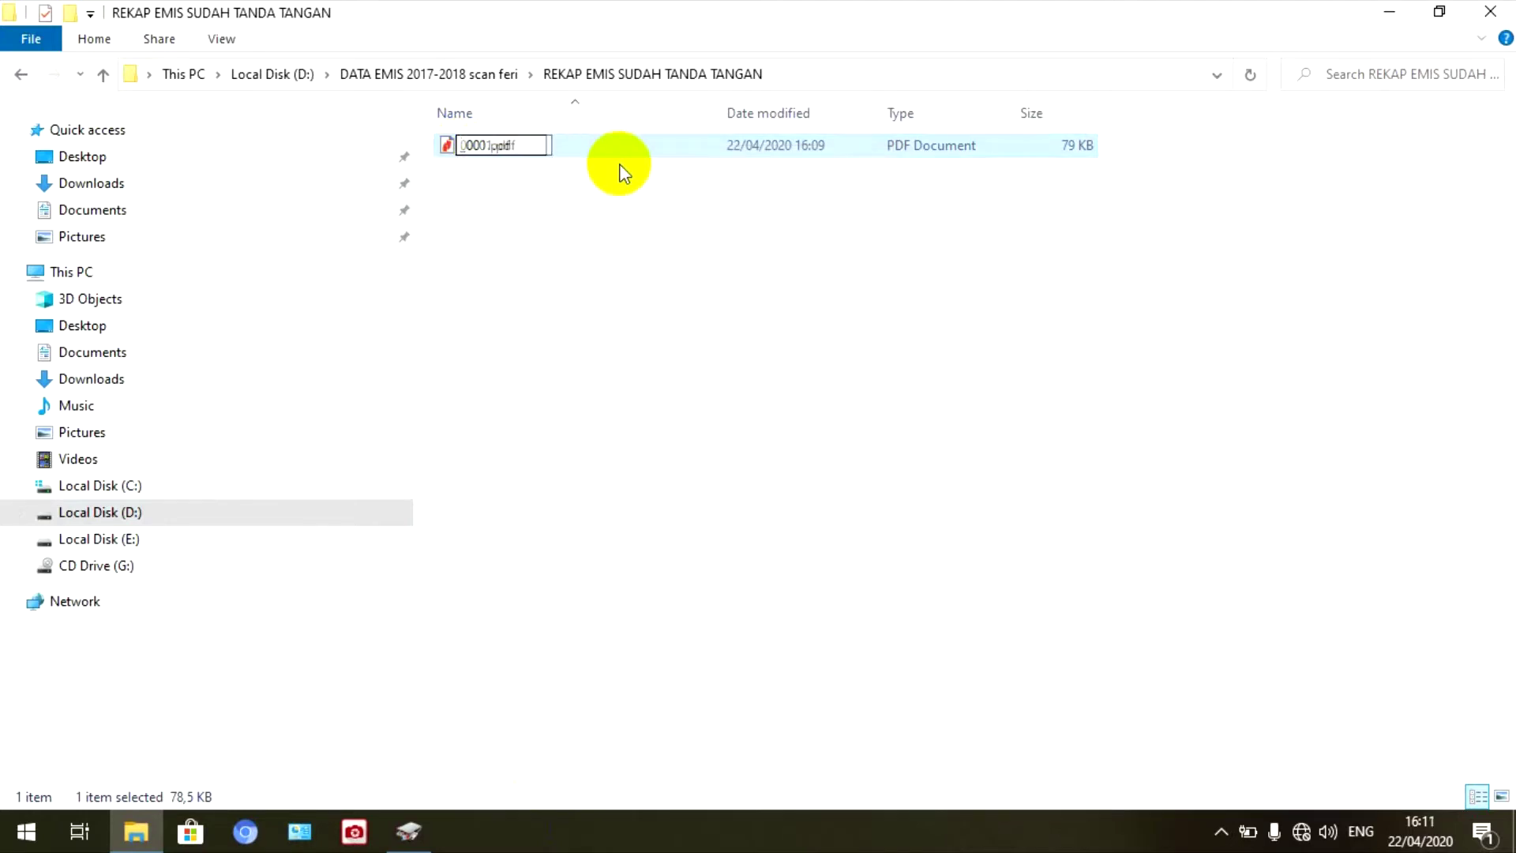
type("TANGAN")
key("BackSpace")
key("BackSpace")
key("BackSpace")
key("BackSpace")
key("BackSpace")
key("BackSpace")
type("halaman")
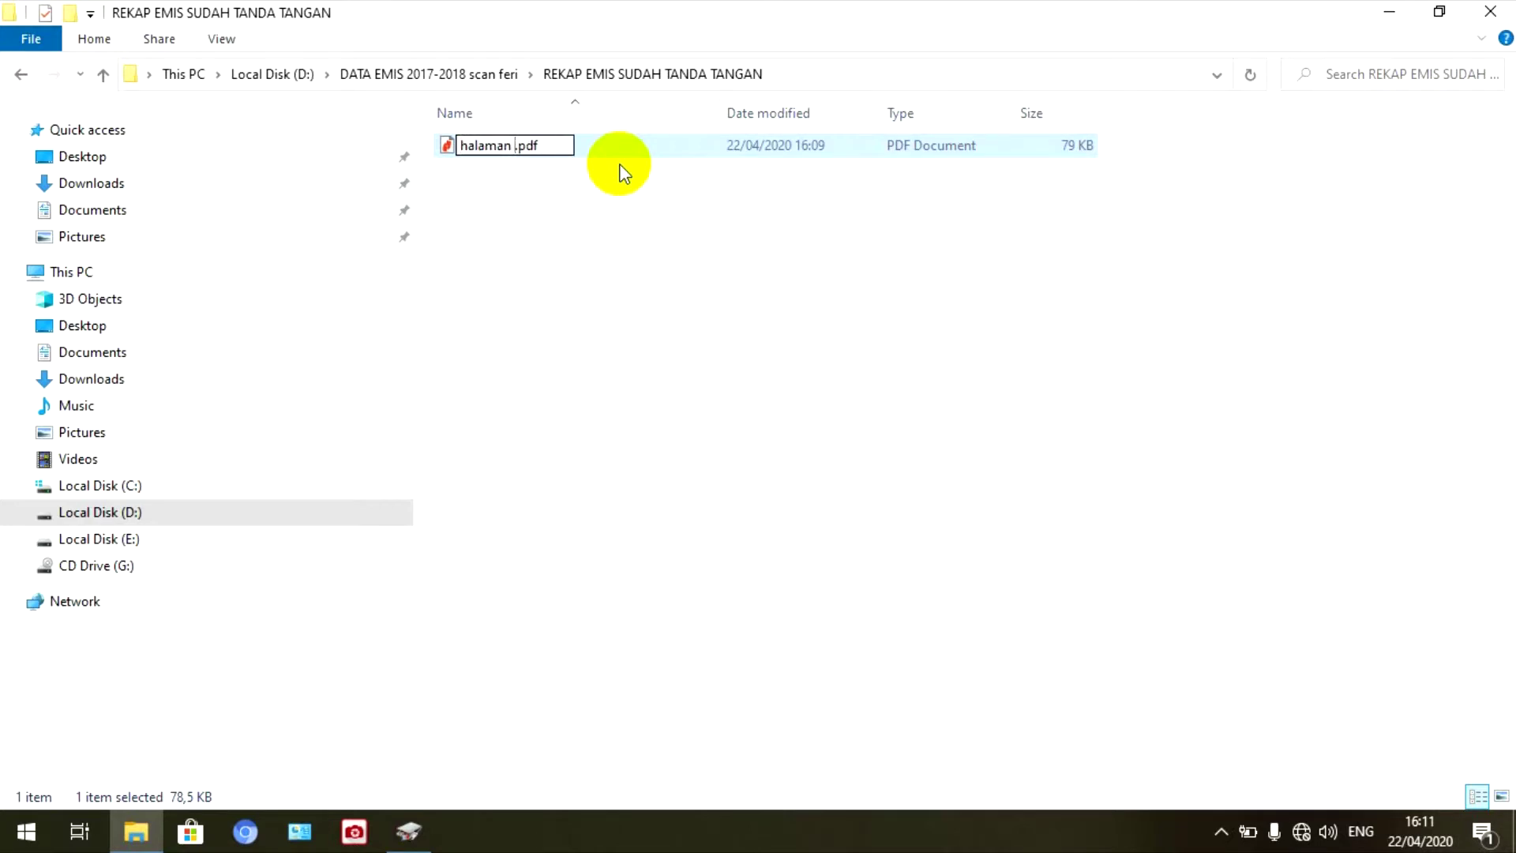
key("BackSpace")
type("1")
left_click(817, 308)
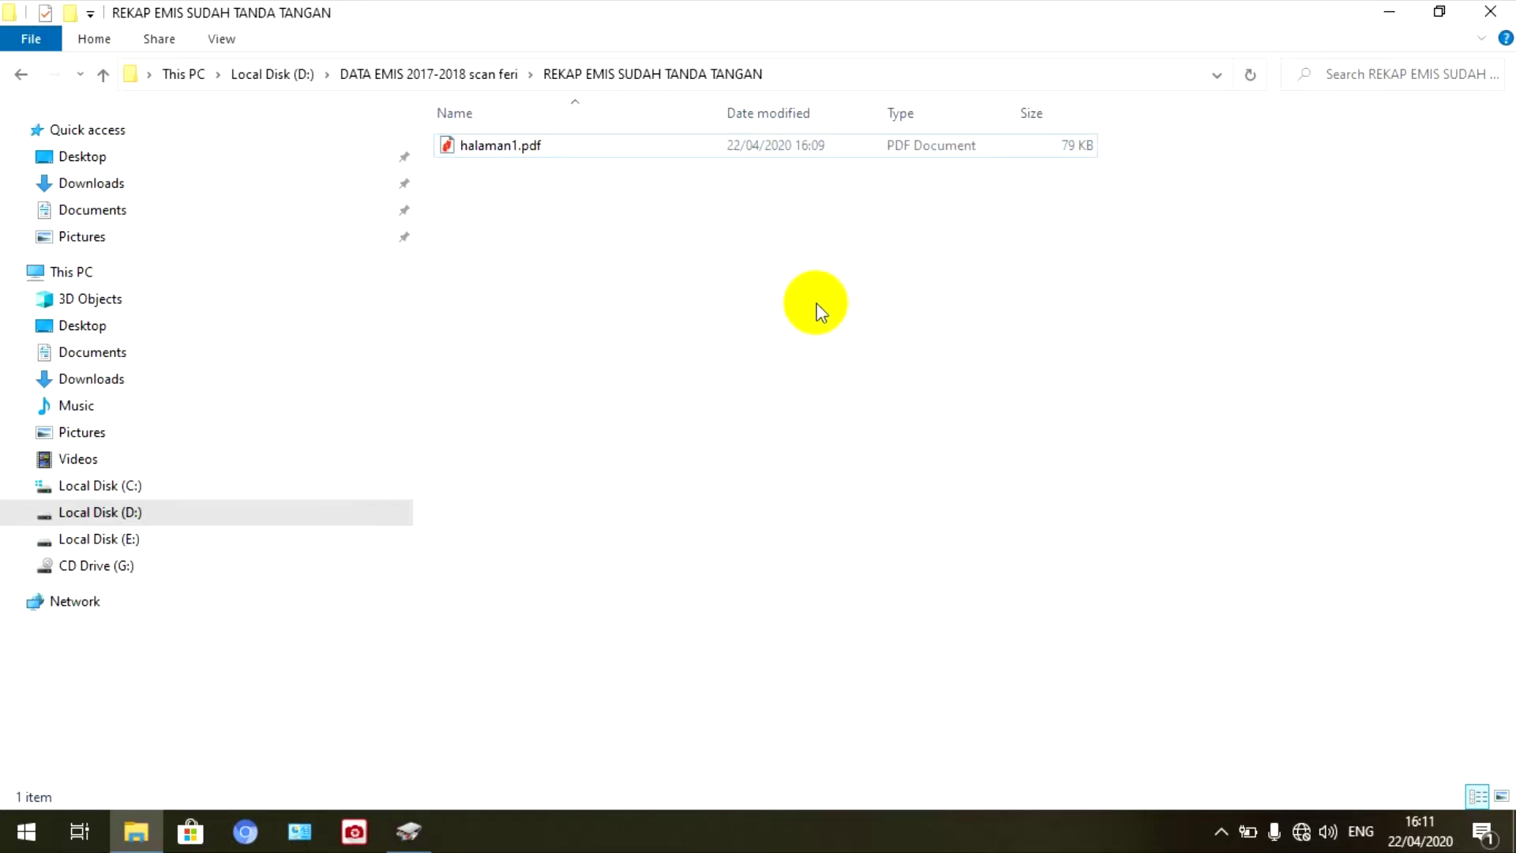
left_click(1390, 13)
left_click(430, 825)
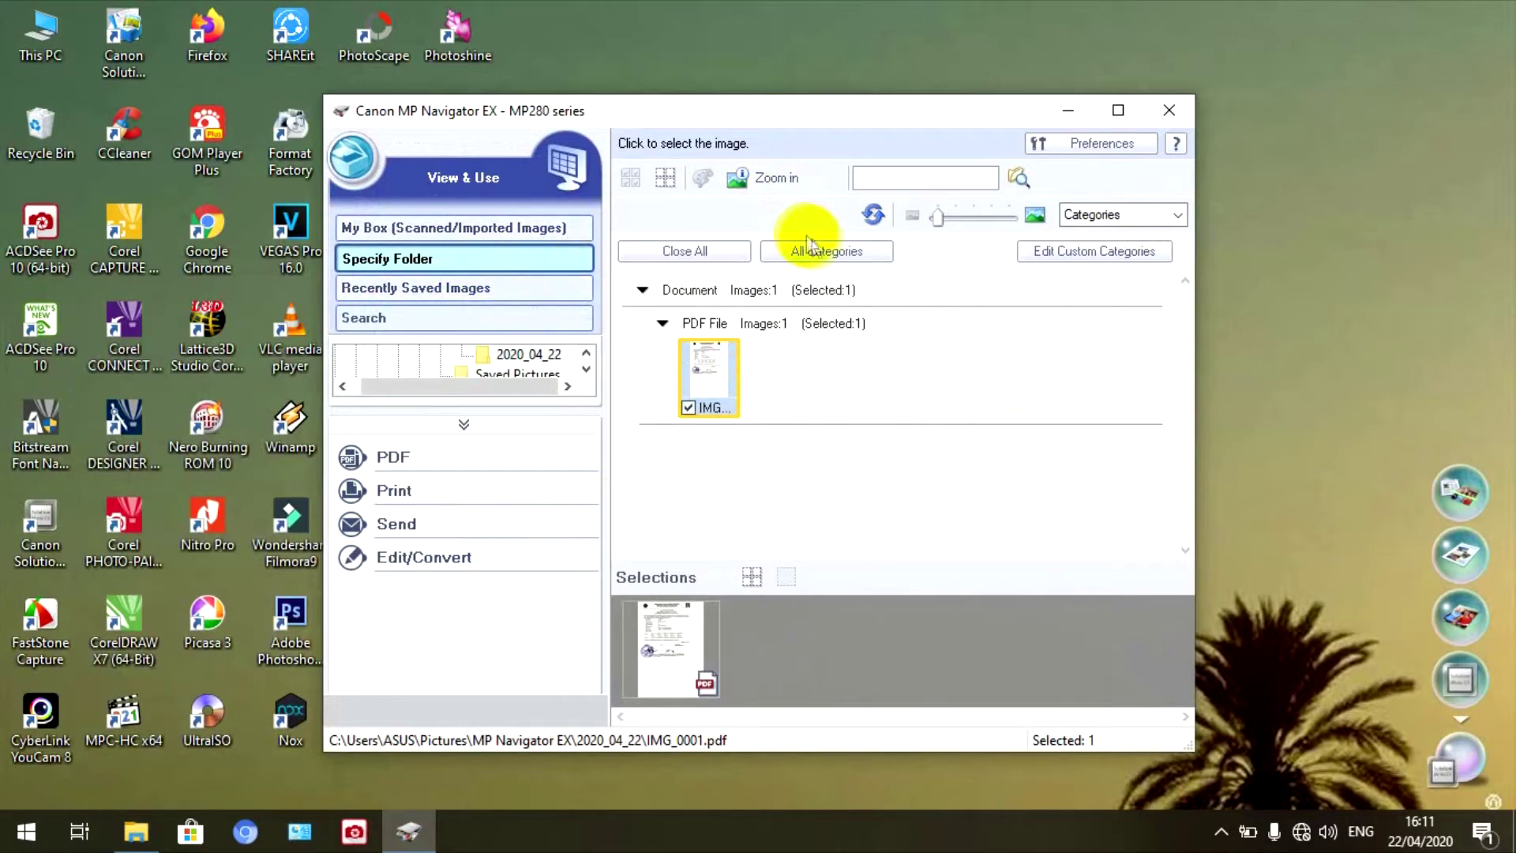
- Switch MP Navigator EX to Scan/Import Photos/Documents (Platen), set to Color Document, A4, 300 dpi
left_click(699, 254)
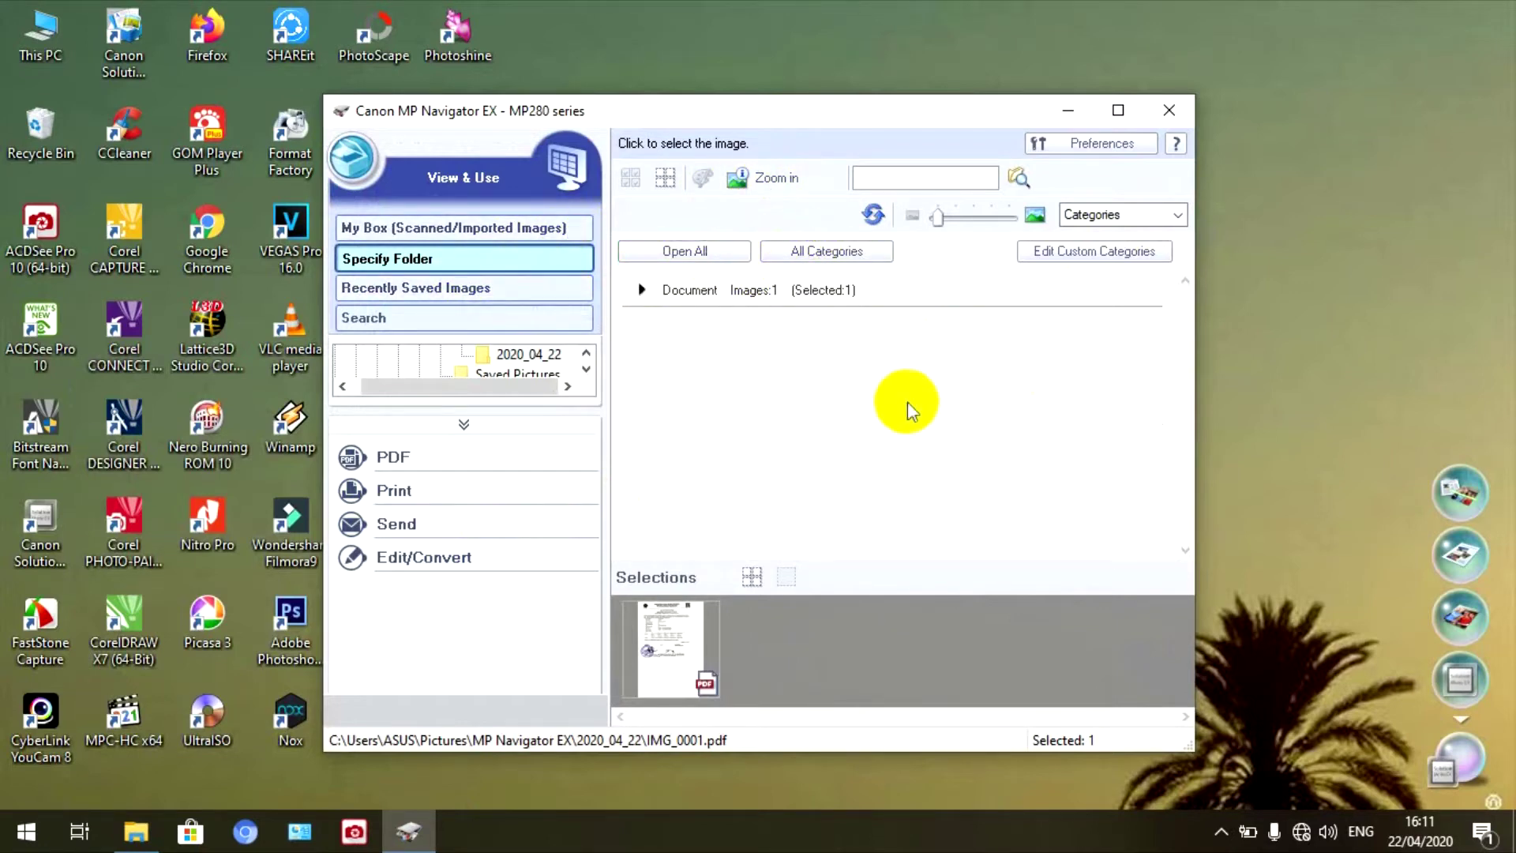
left_click(798, 254)
left_click(695, 253)
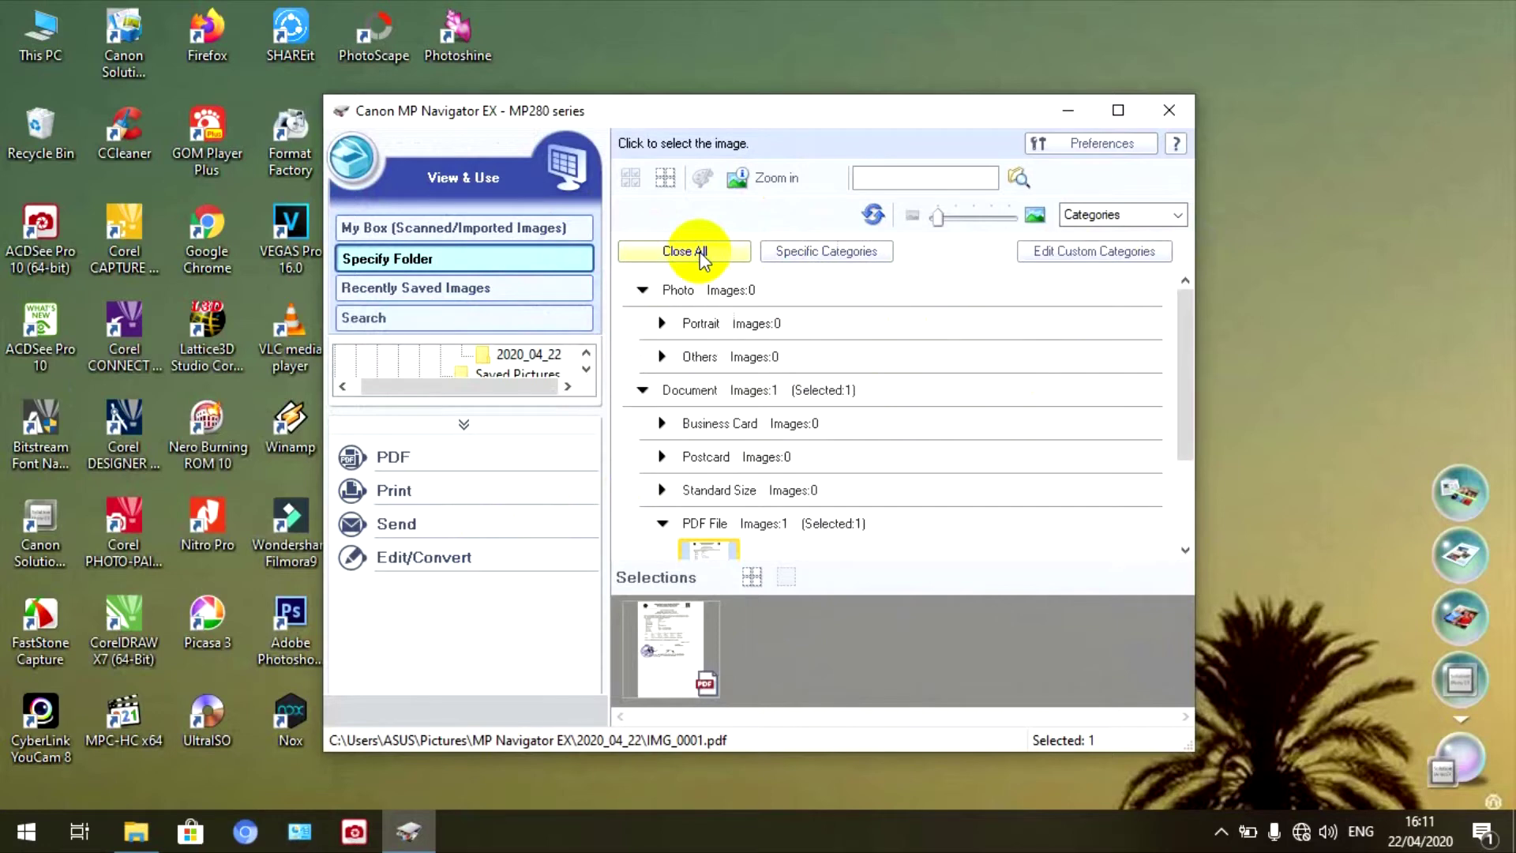
left_click(700, 253)
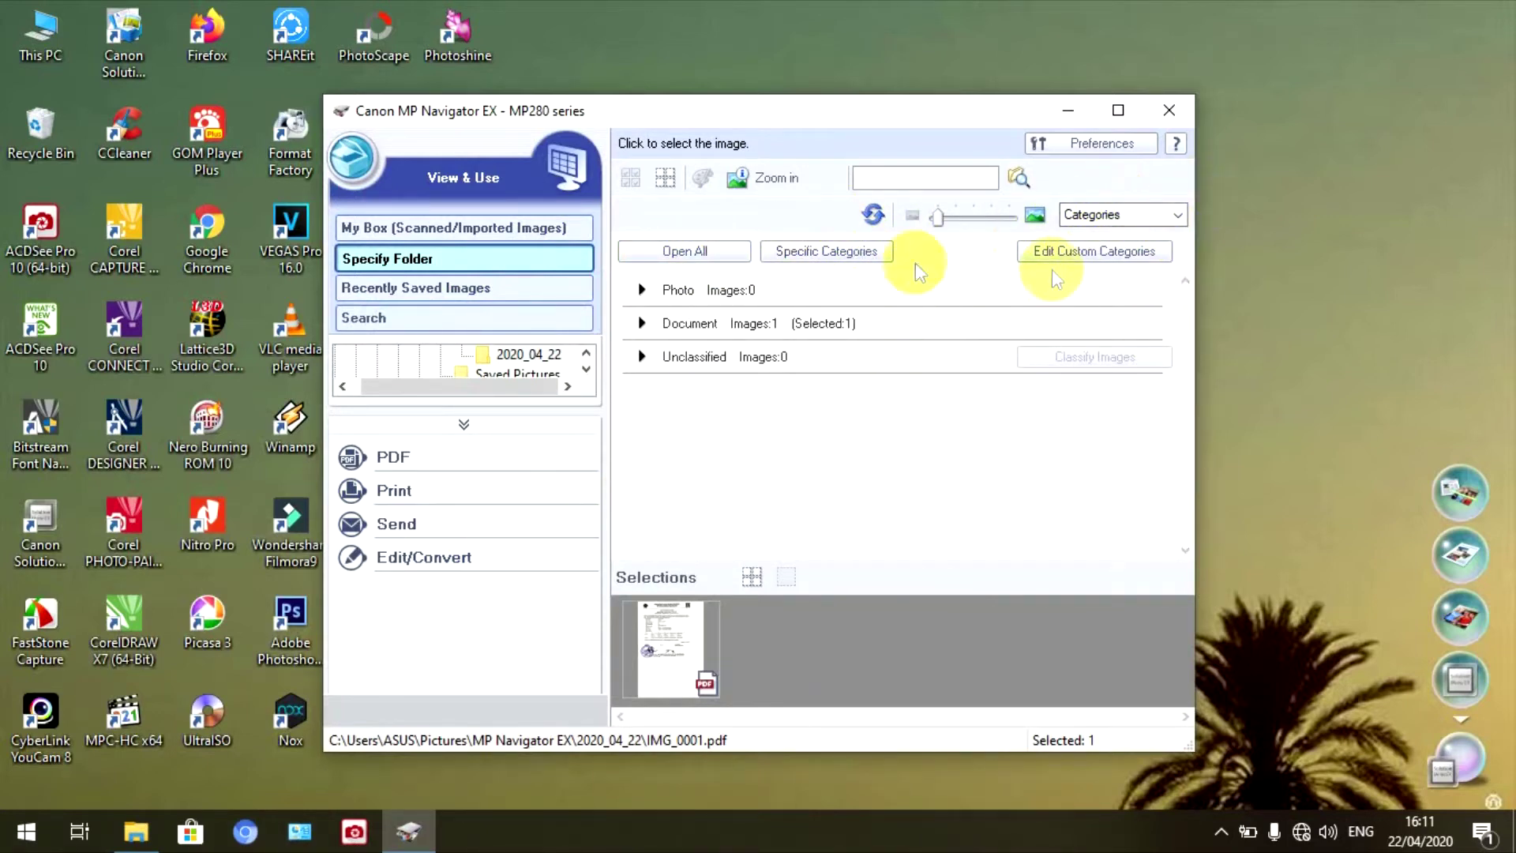
left_click(350, 162)
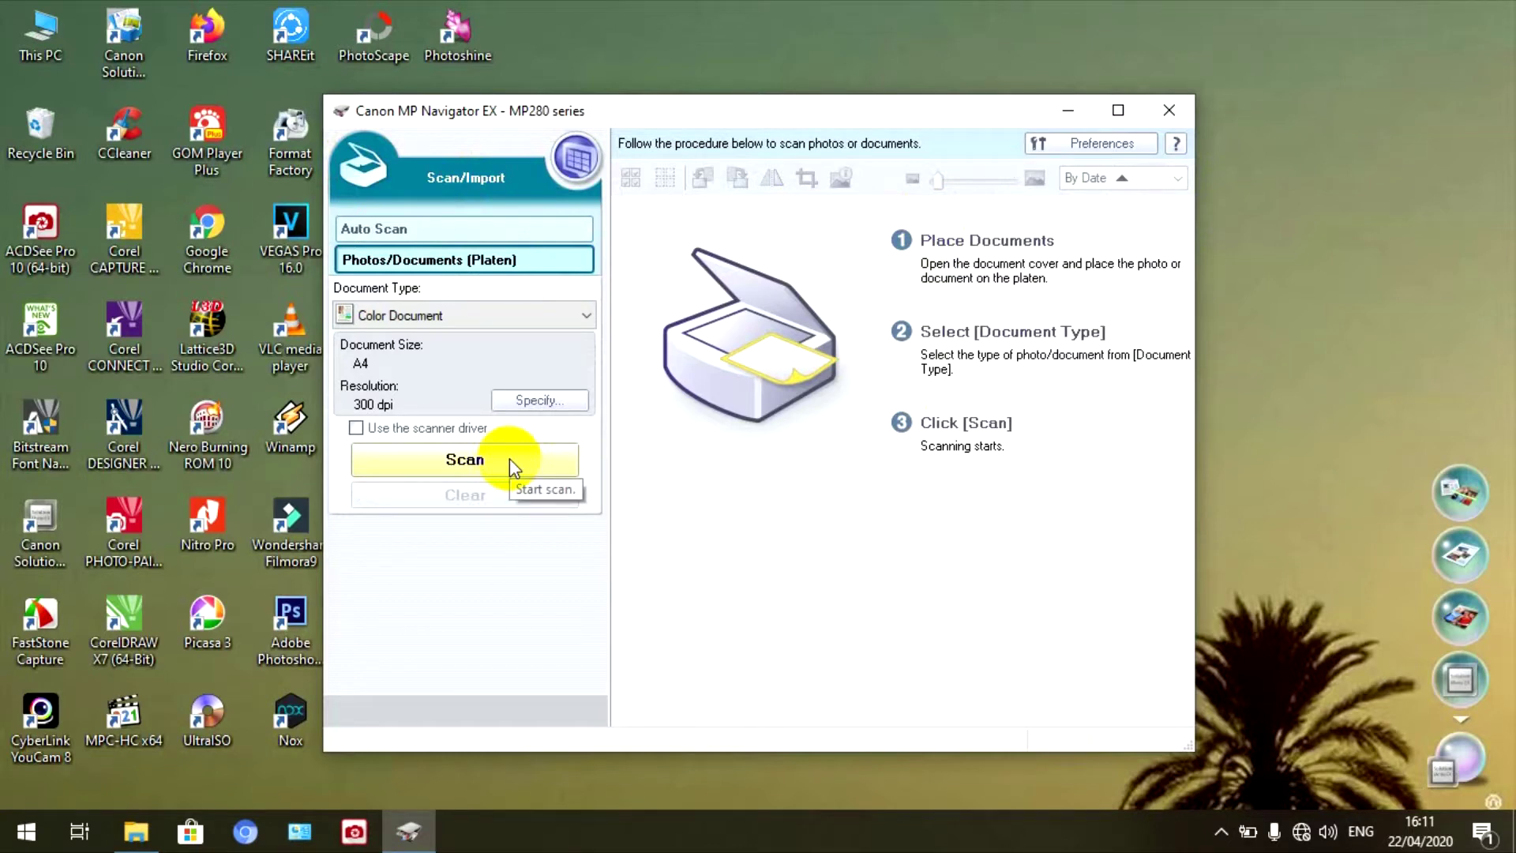
left_click(557, 462)
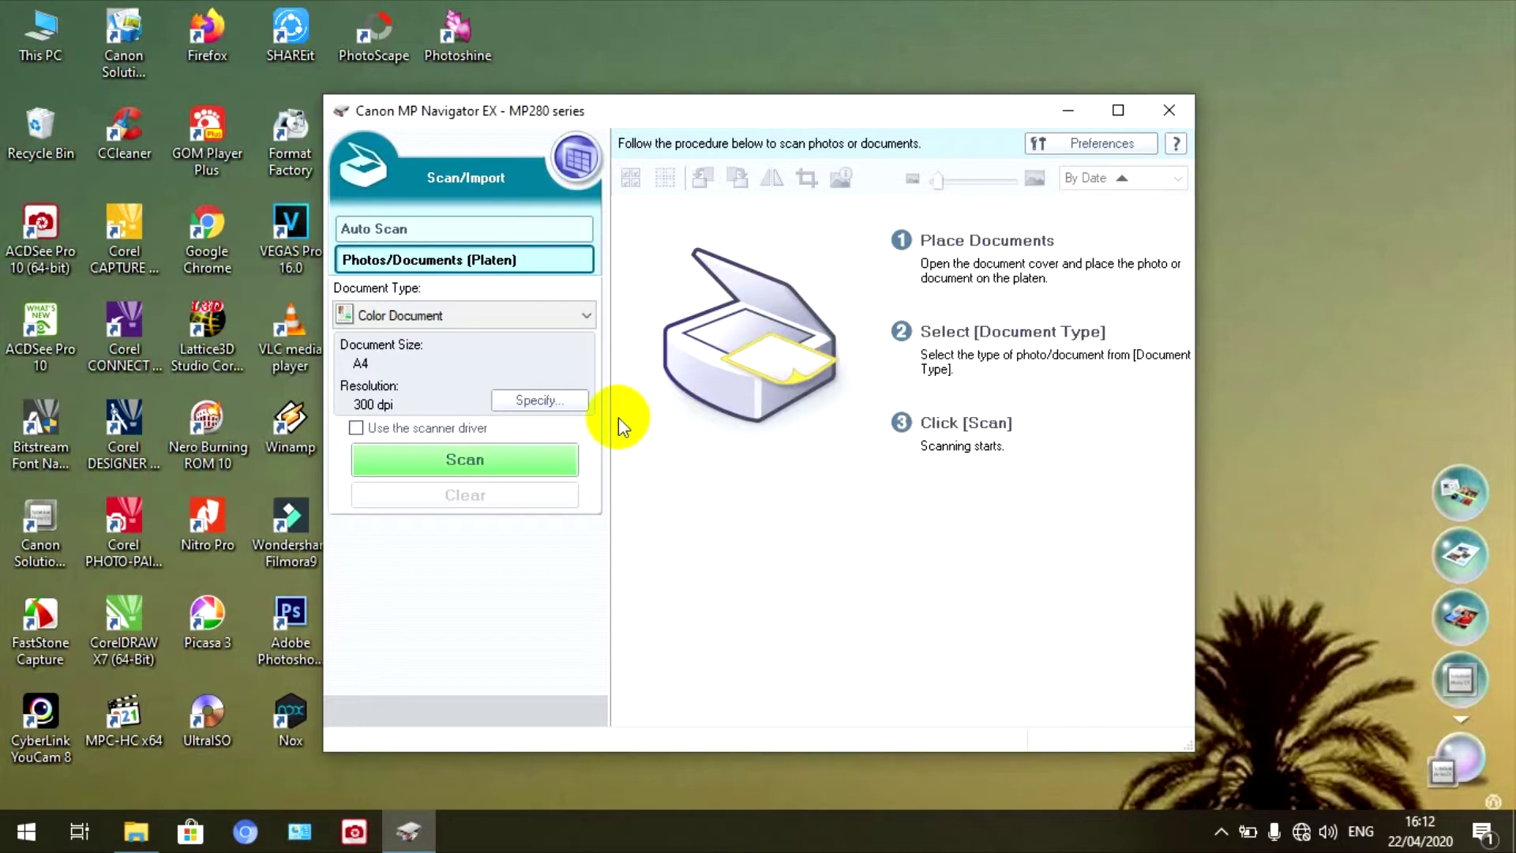
- Scan the A4 colour page from the platen and open its Zoom in preview
left_click(528, 457)
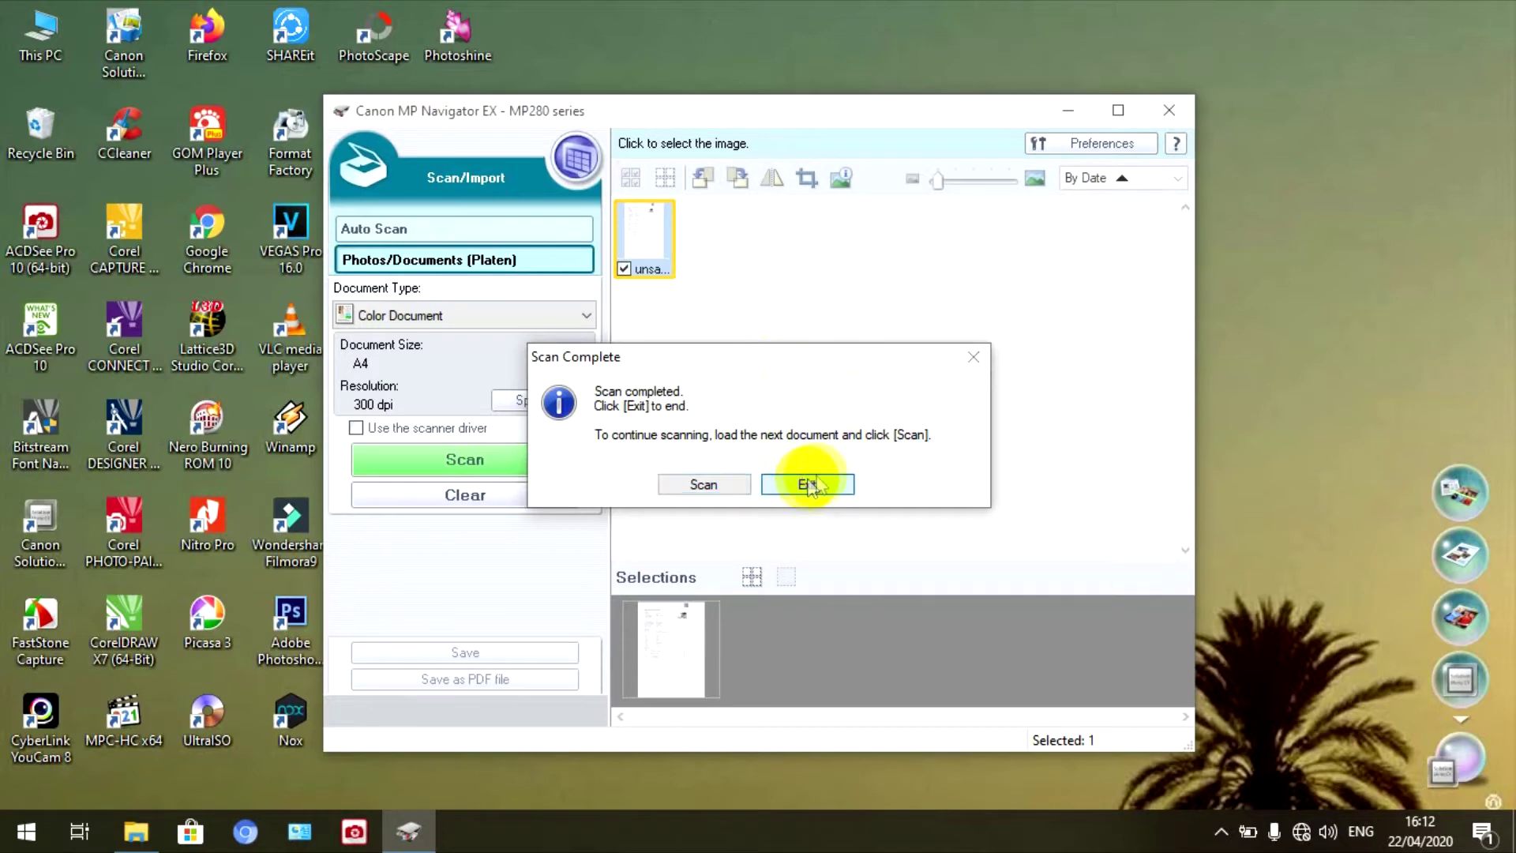
left_click(807, 484)
double_click(637, 251)
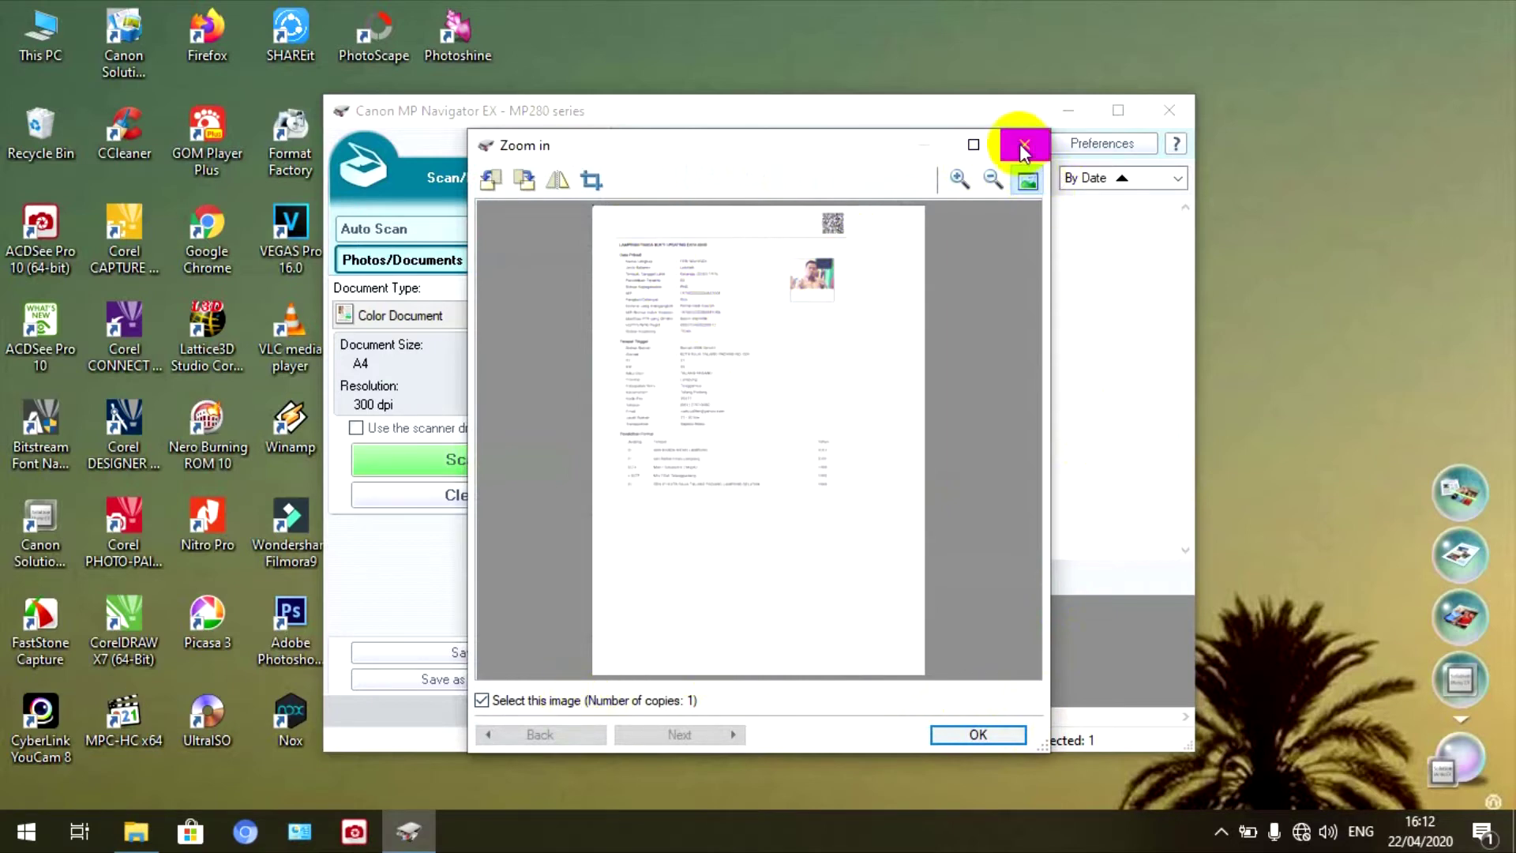
- Close the preview and MP Navigator EX, discarding the unsaved platen scan
left_click(975, 733)
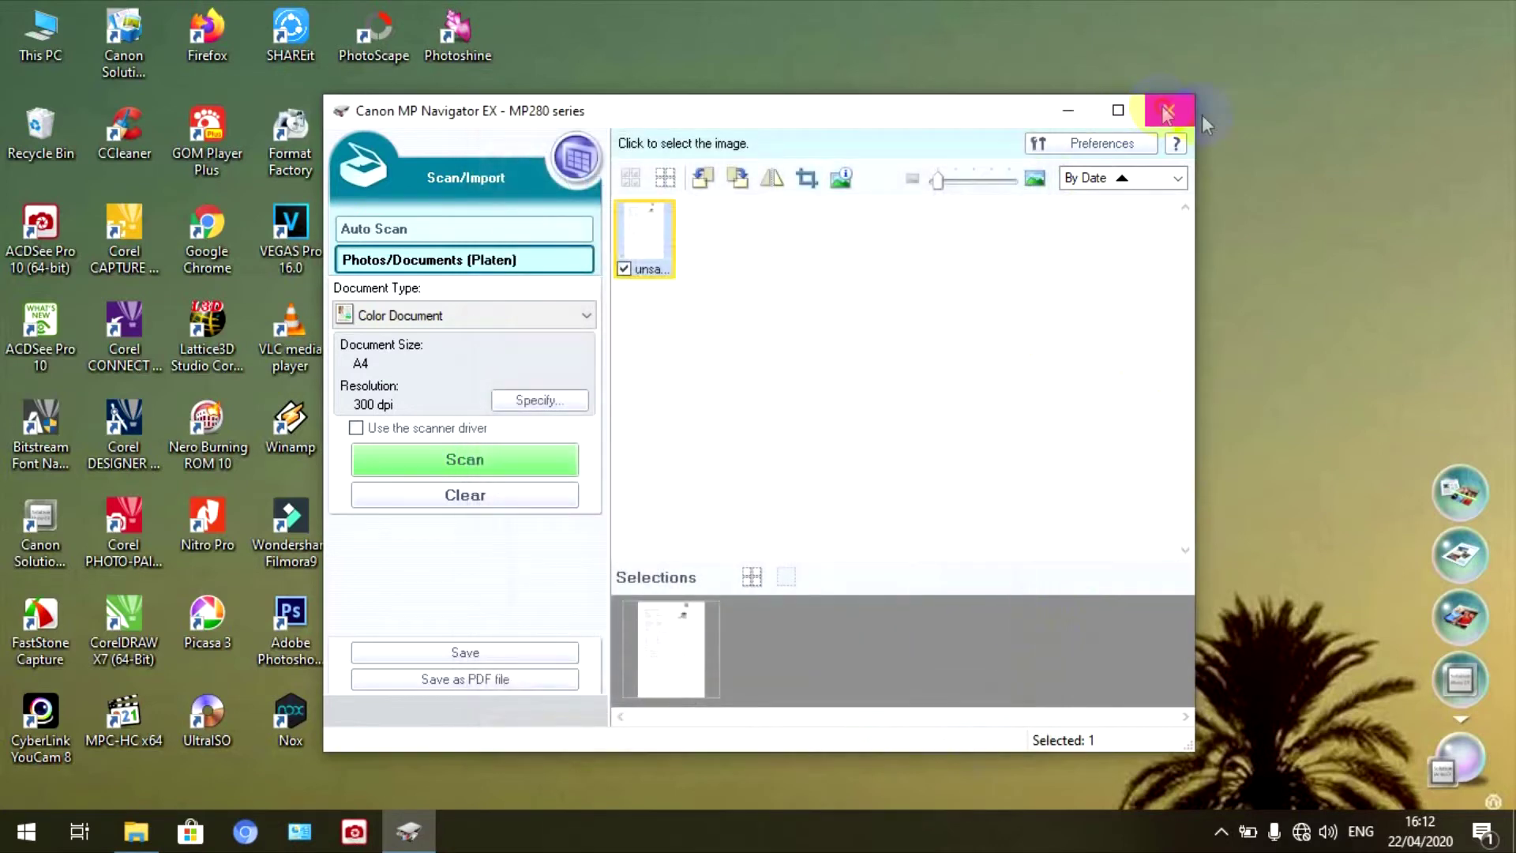
left_click(1167, 112)
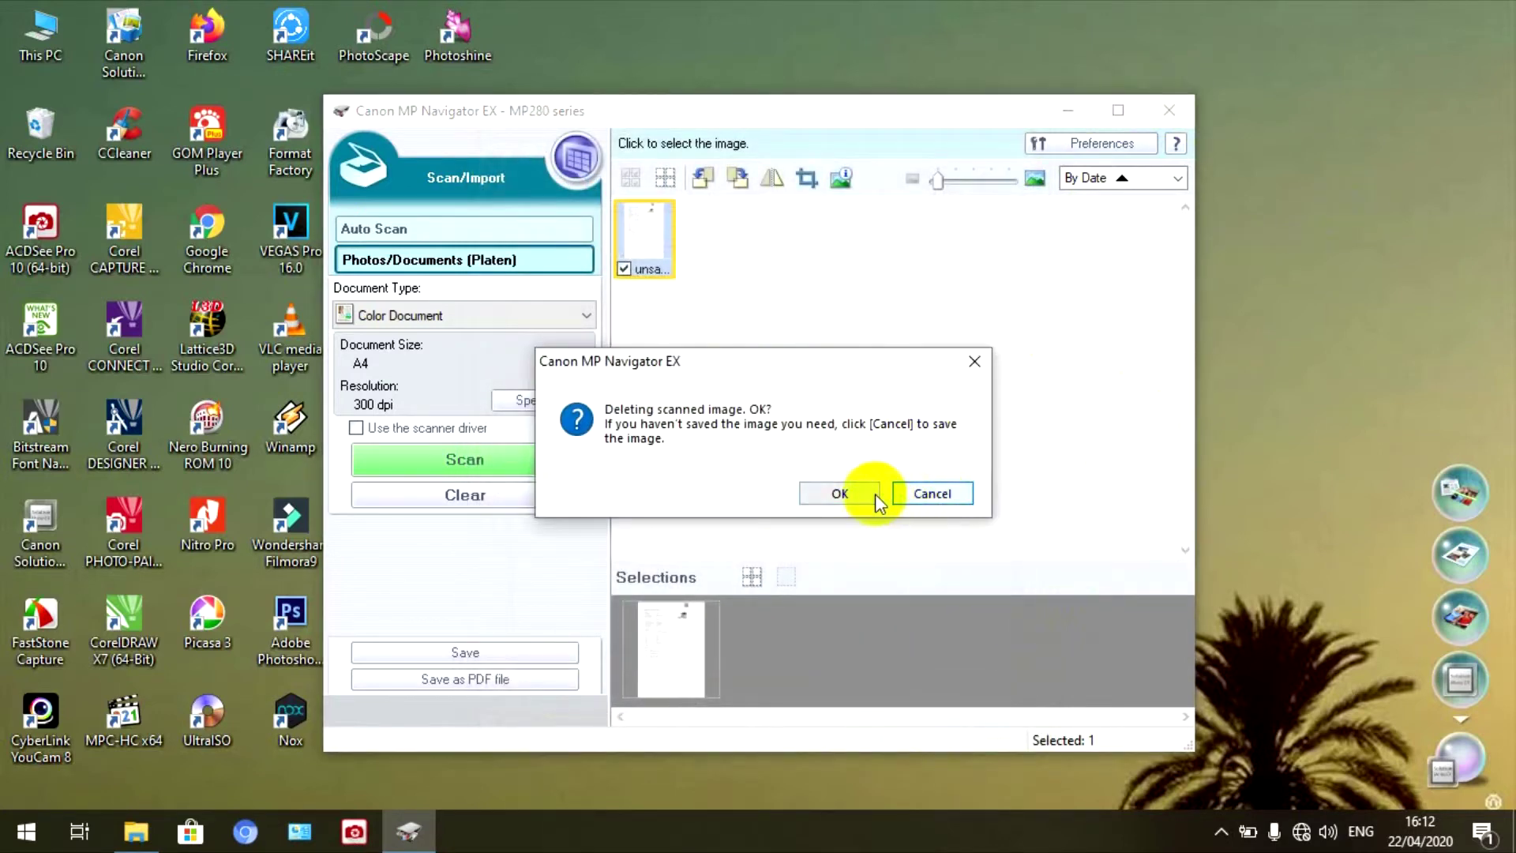
left_click(840, 492)
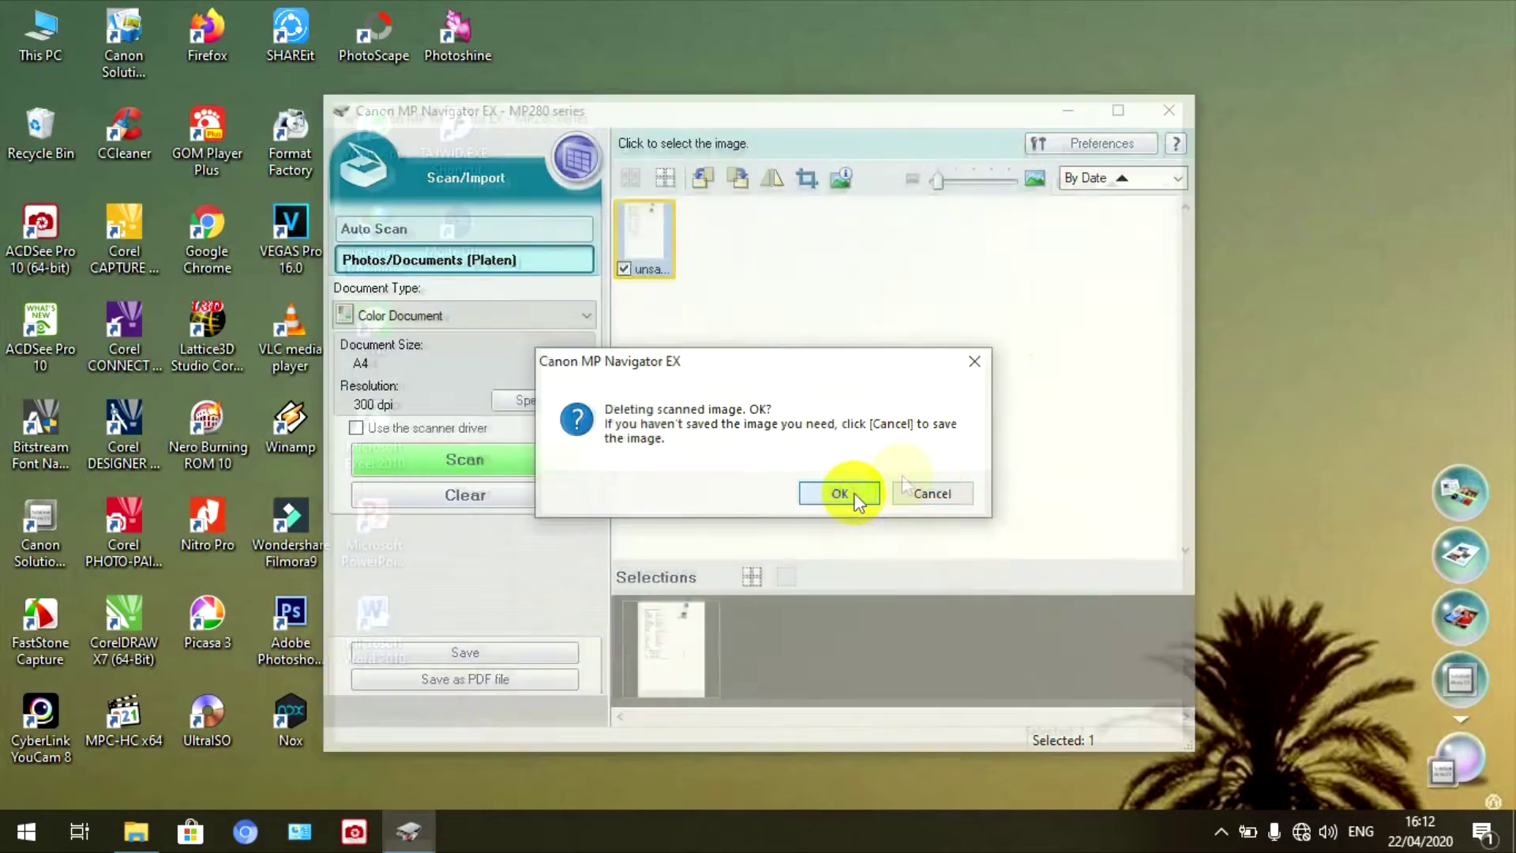
- Refresh the Windows desktop three times from its right-click menu
right_click(898, 203)
left_click(945, 270)
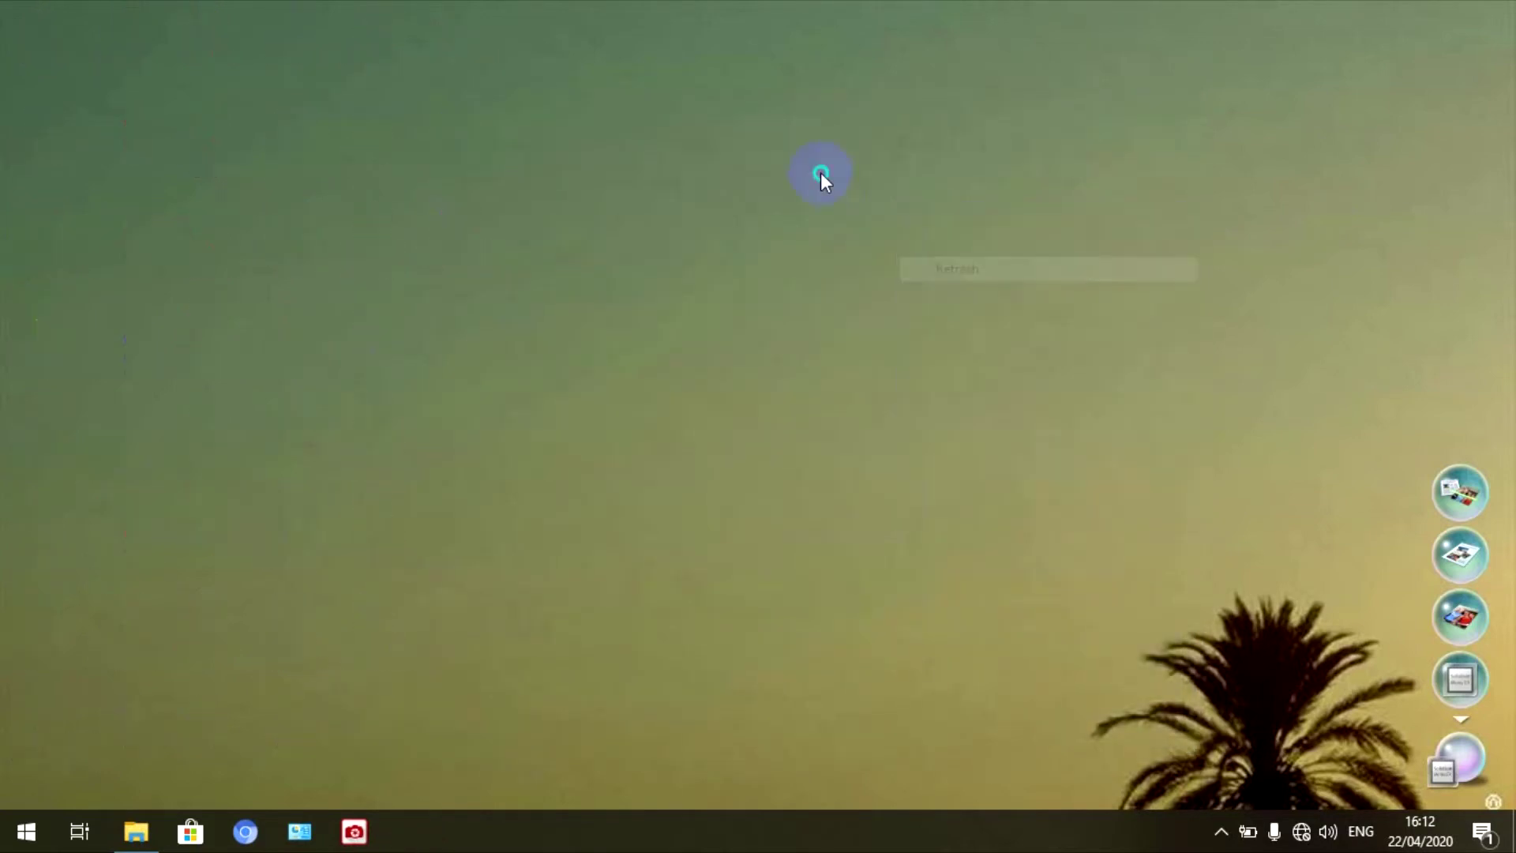
right_click(821, 172)
left_click(870, 246)
right_click(870, 245)
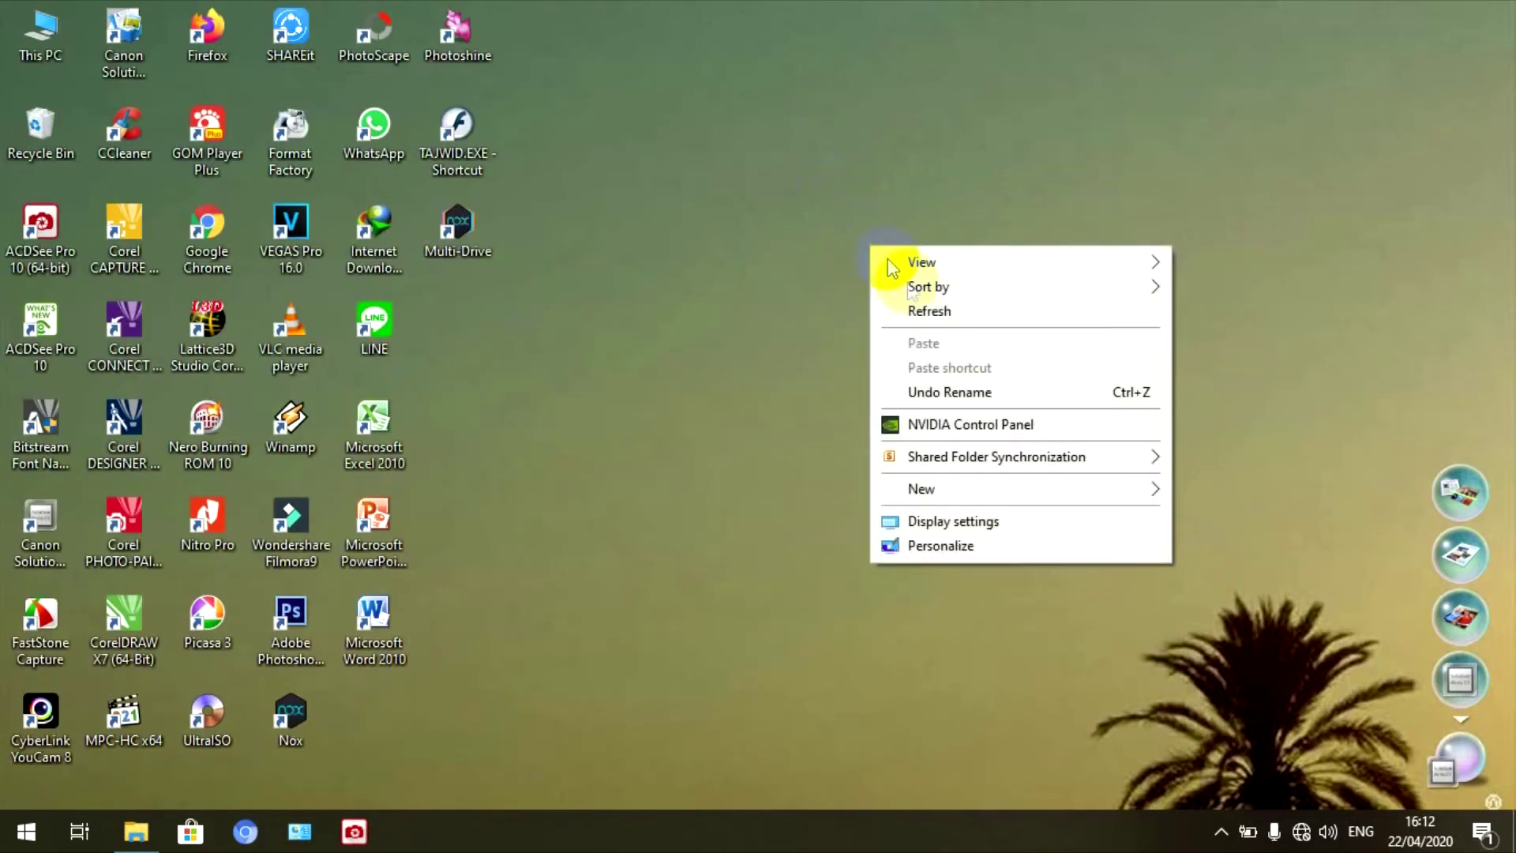
left_click(912, 310)
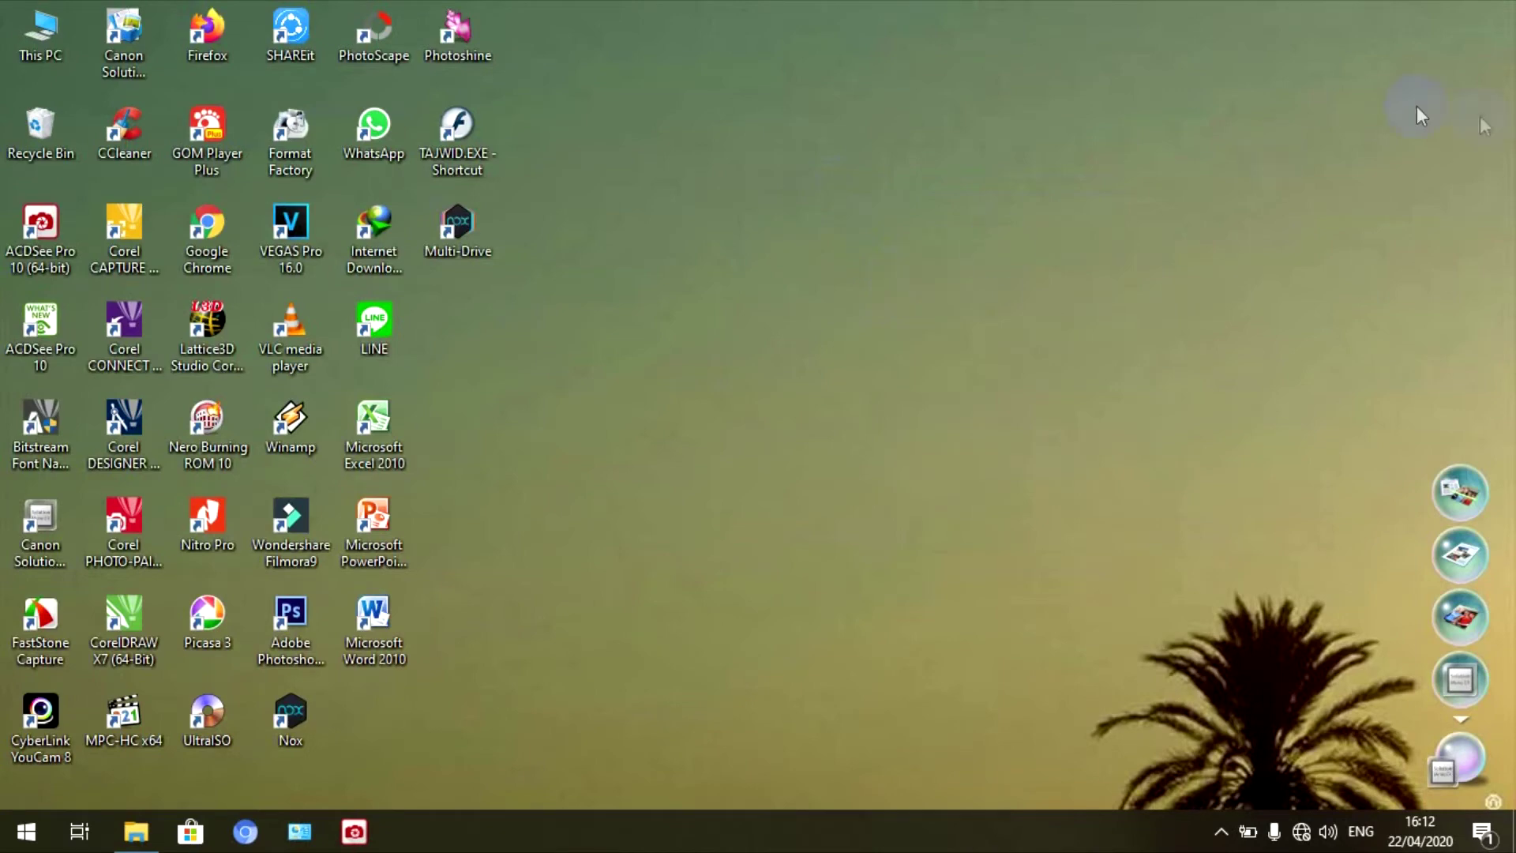
- Auto Scan the next page as a PDF with PDF compression set to High
left_click(1463, 490)
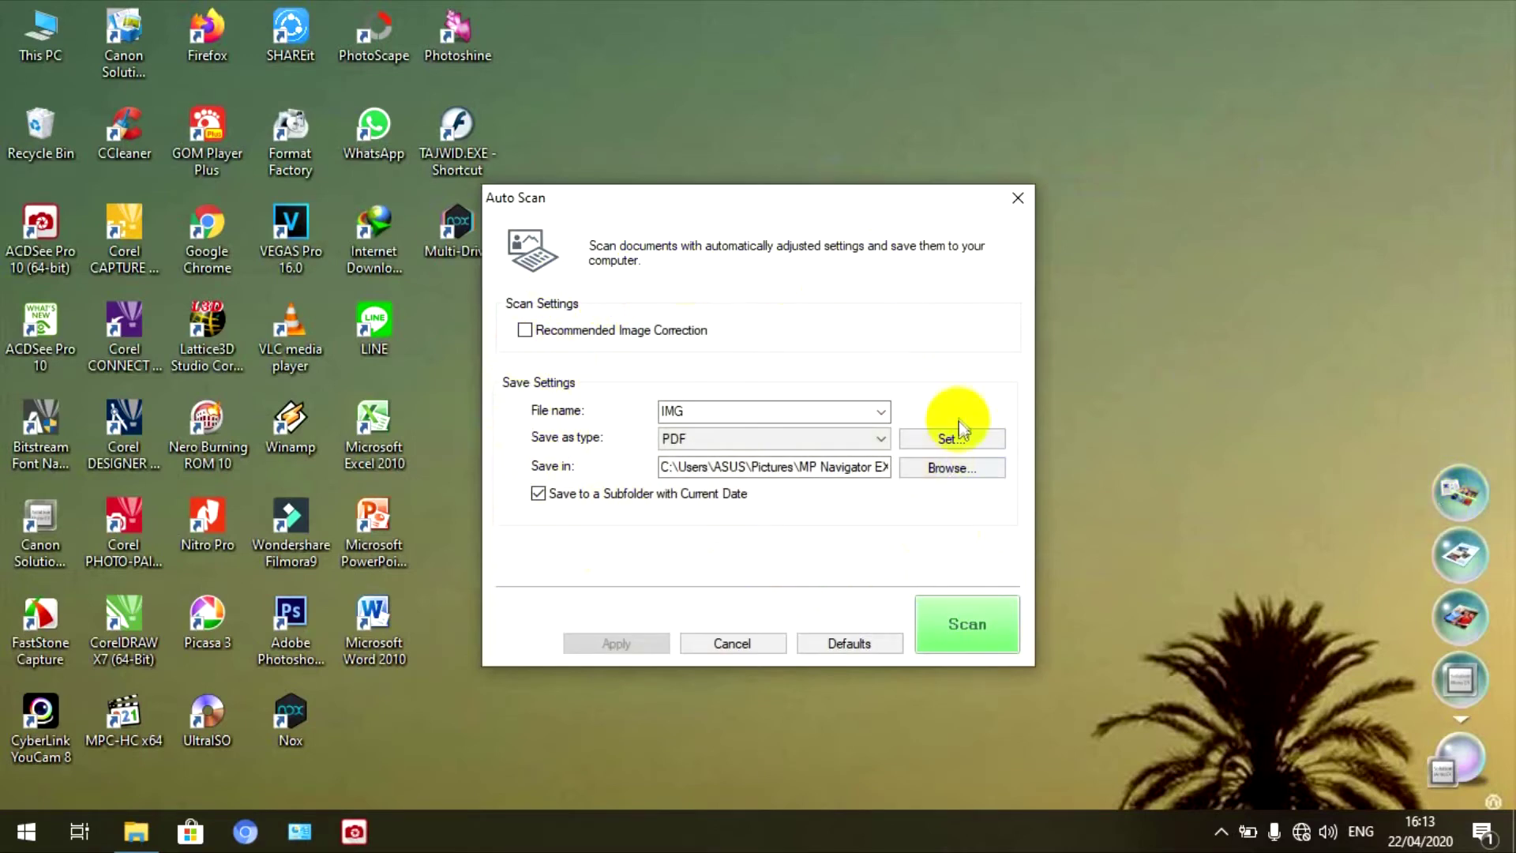
left_click(944, 440)
left_click(693, 450)
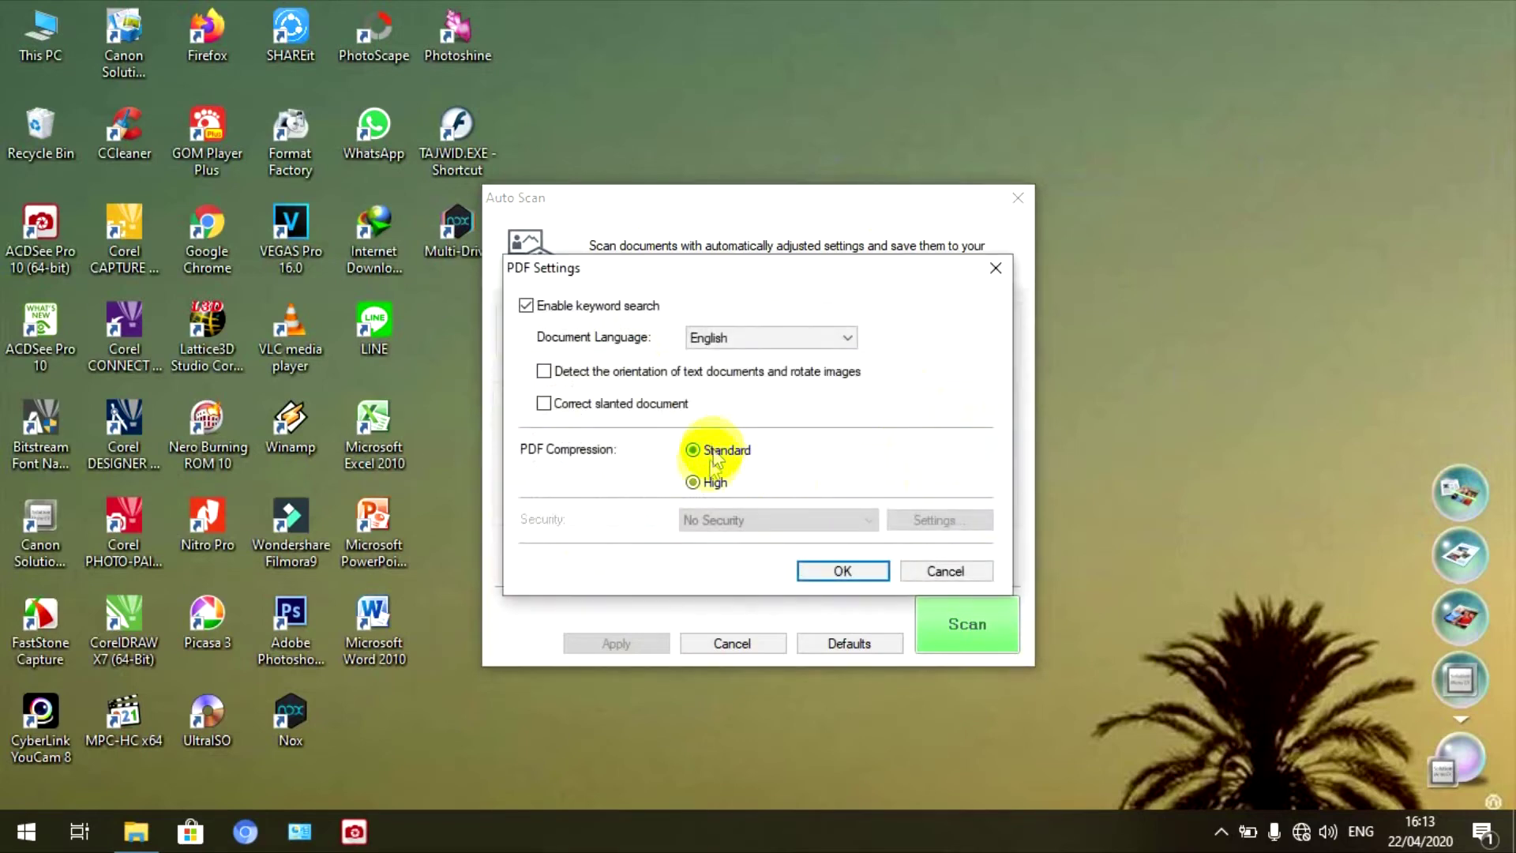
left_click(695, 482)
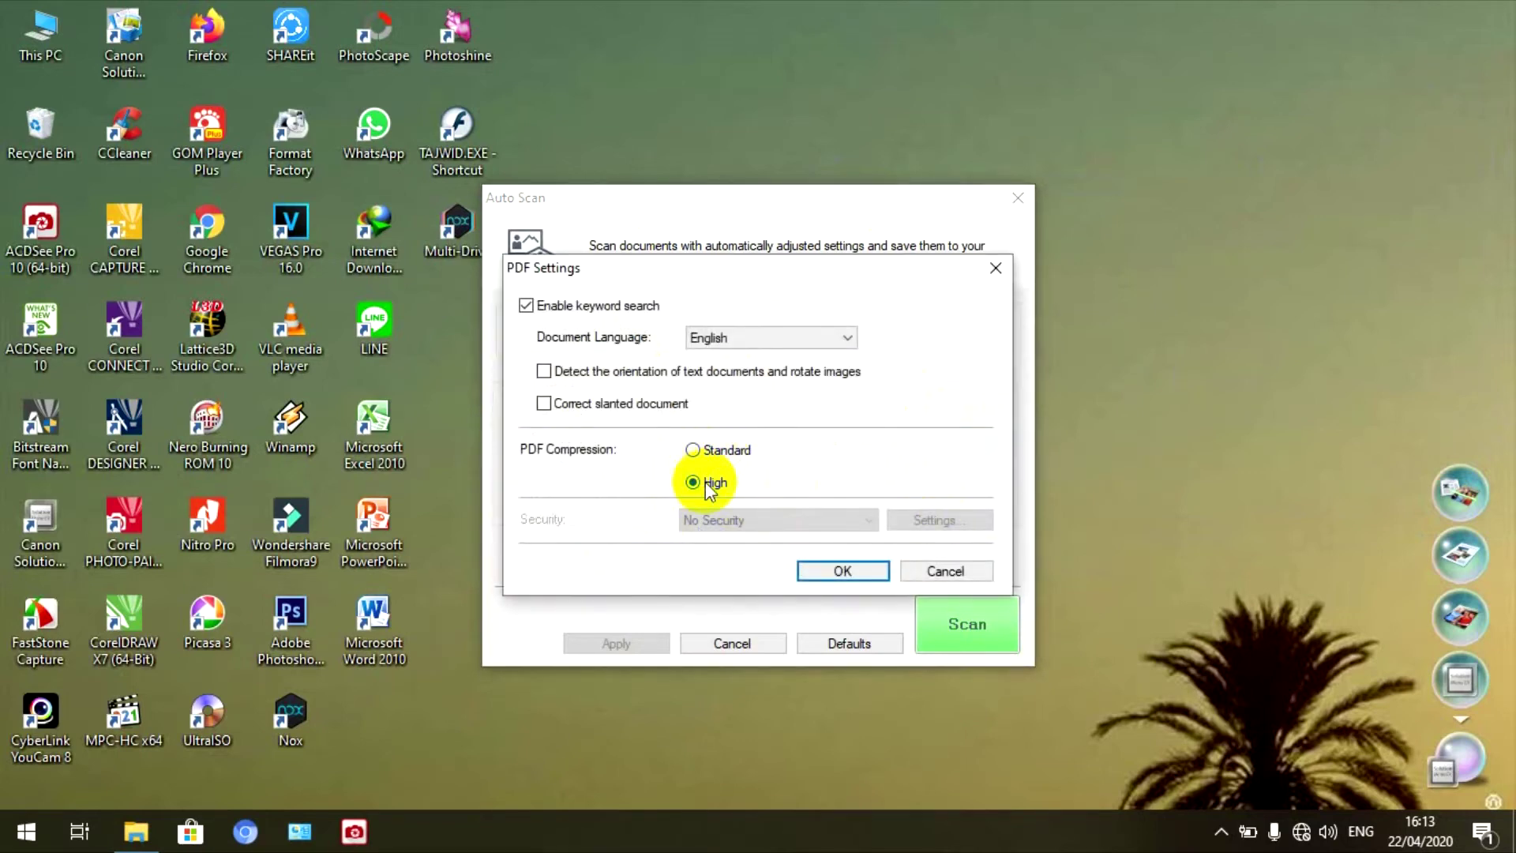
left_click(841, 571)
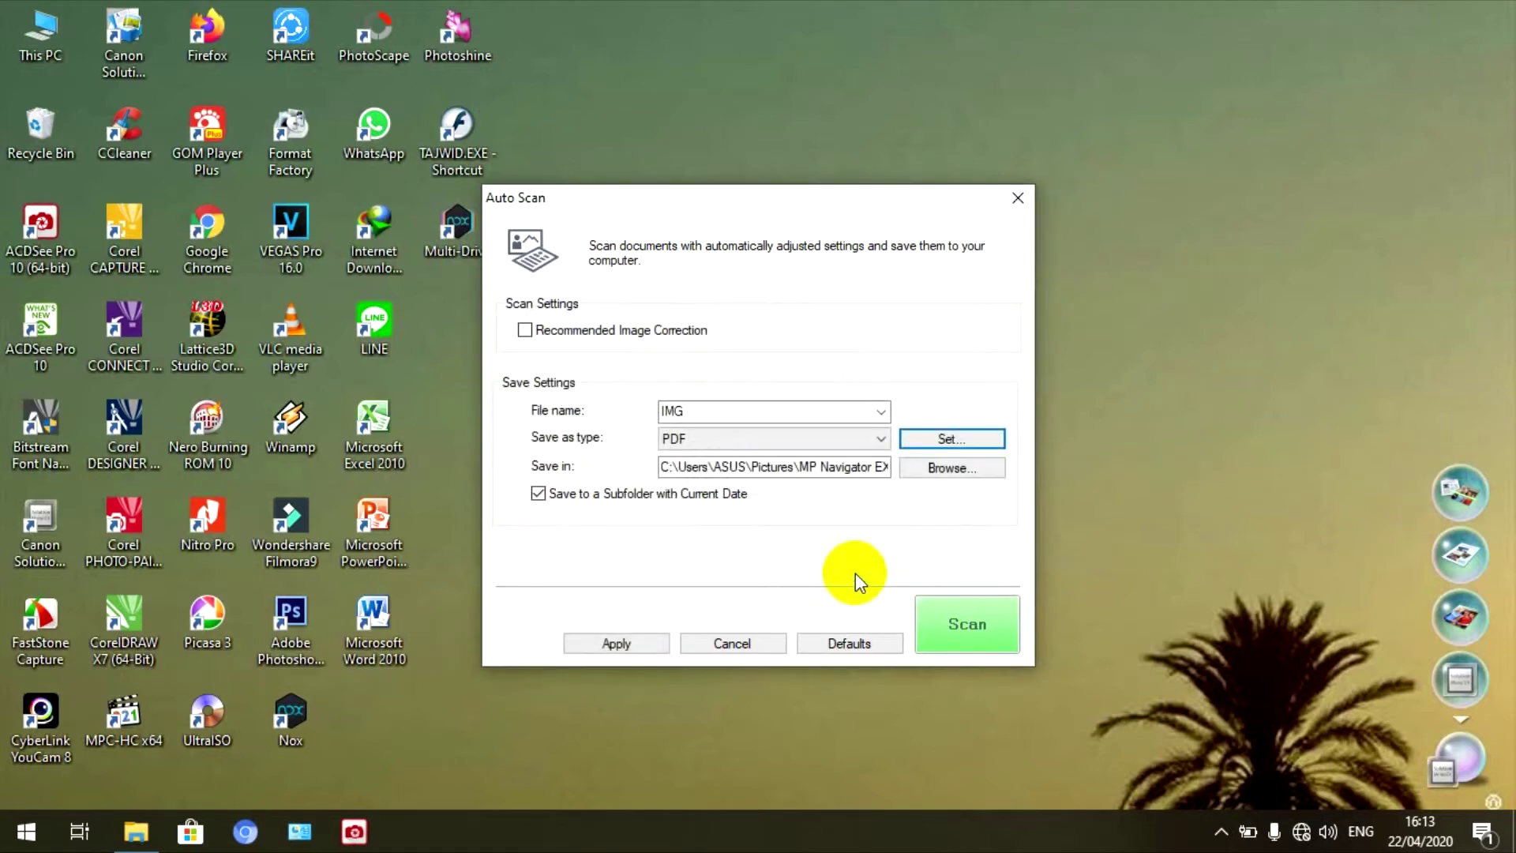
left_click(980, 613)
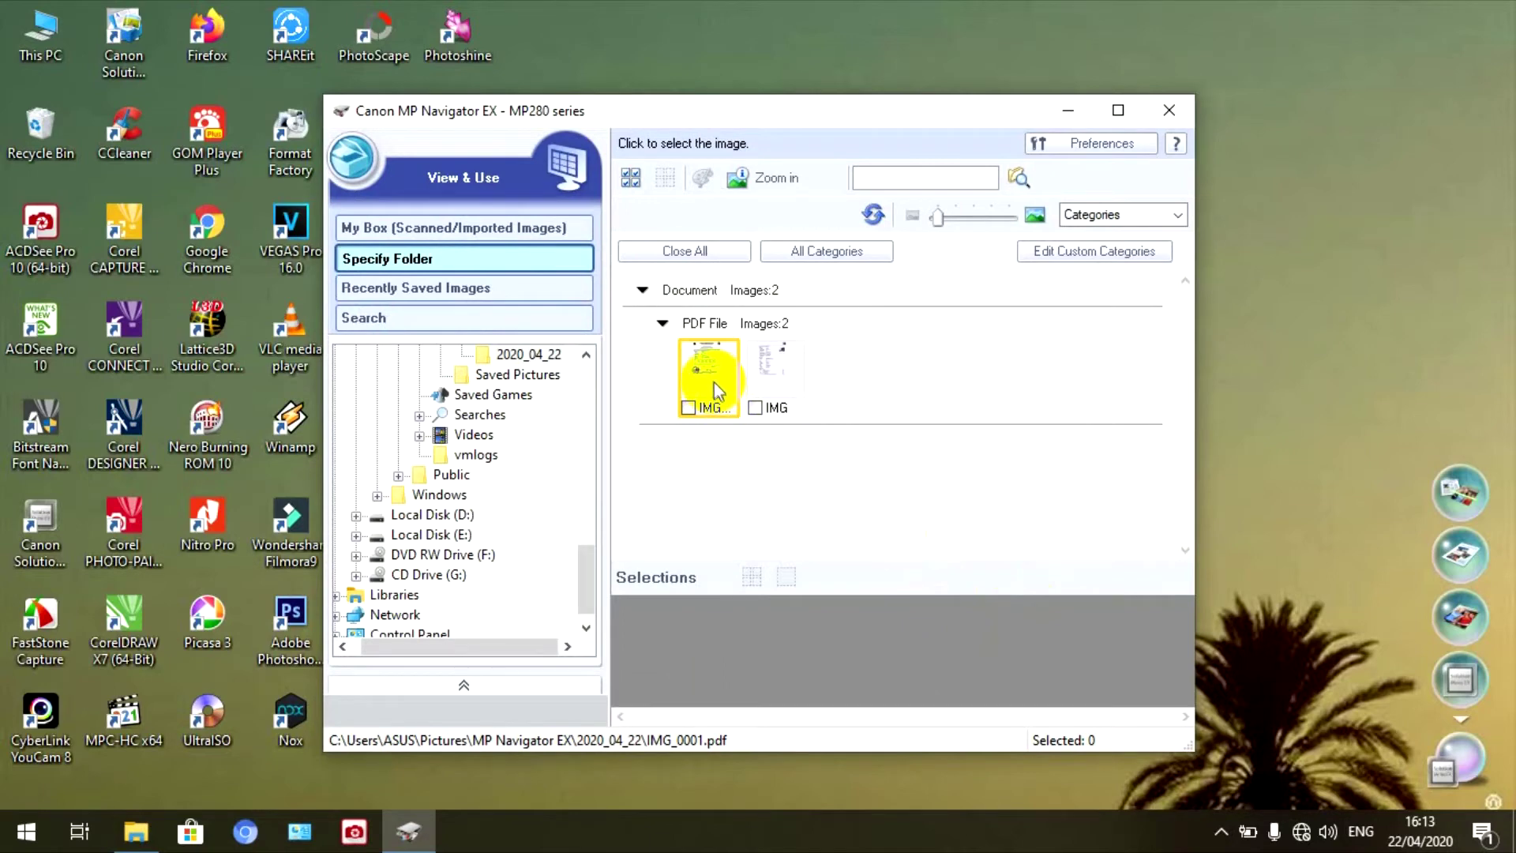
- Preview the new IMG.pdf scan enlarged and magnified, then close the preview
left_click(760, 381)
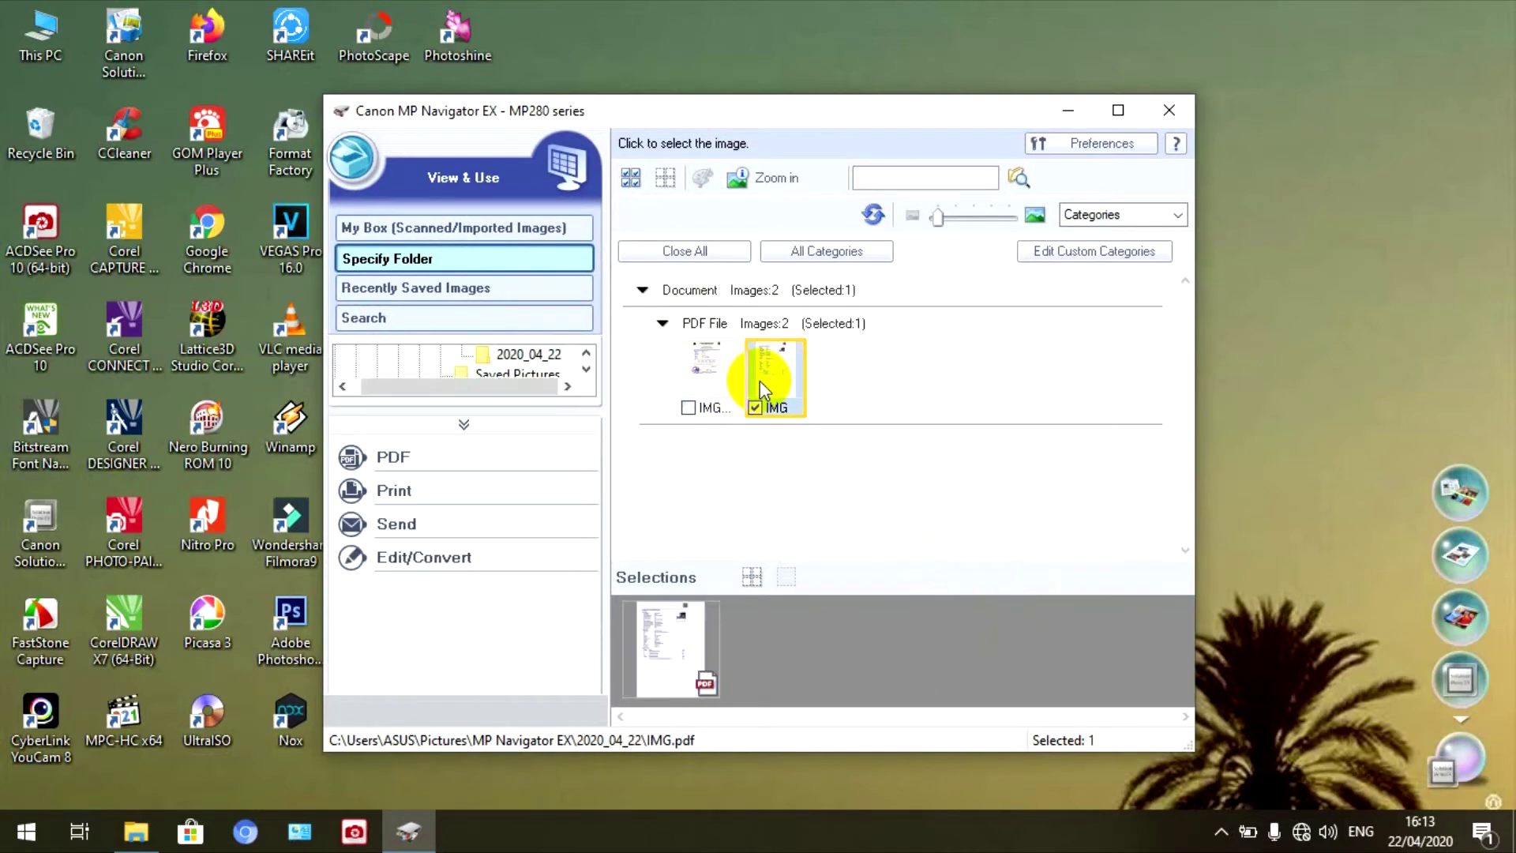
double_click(763, 384)
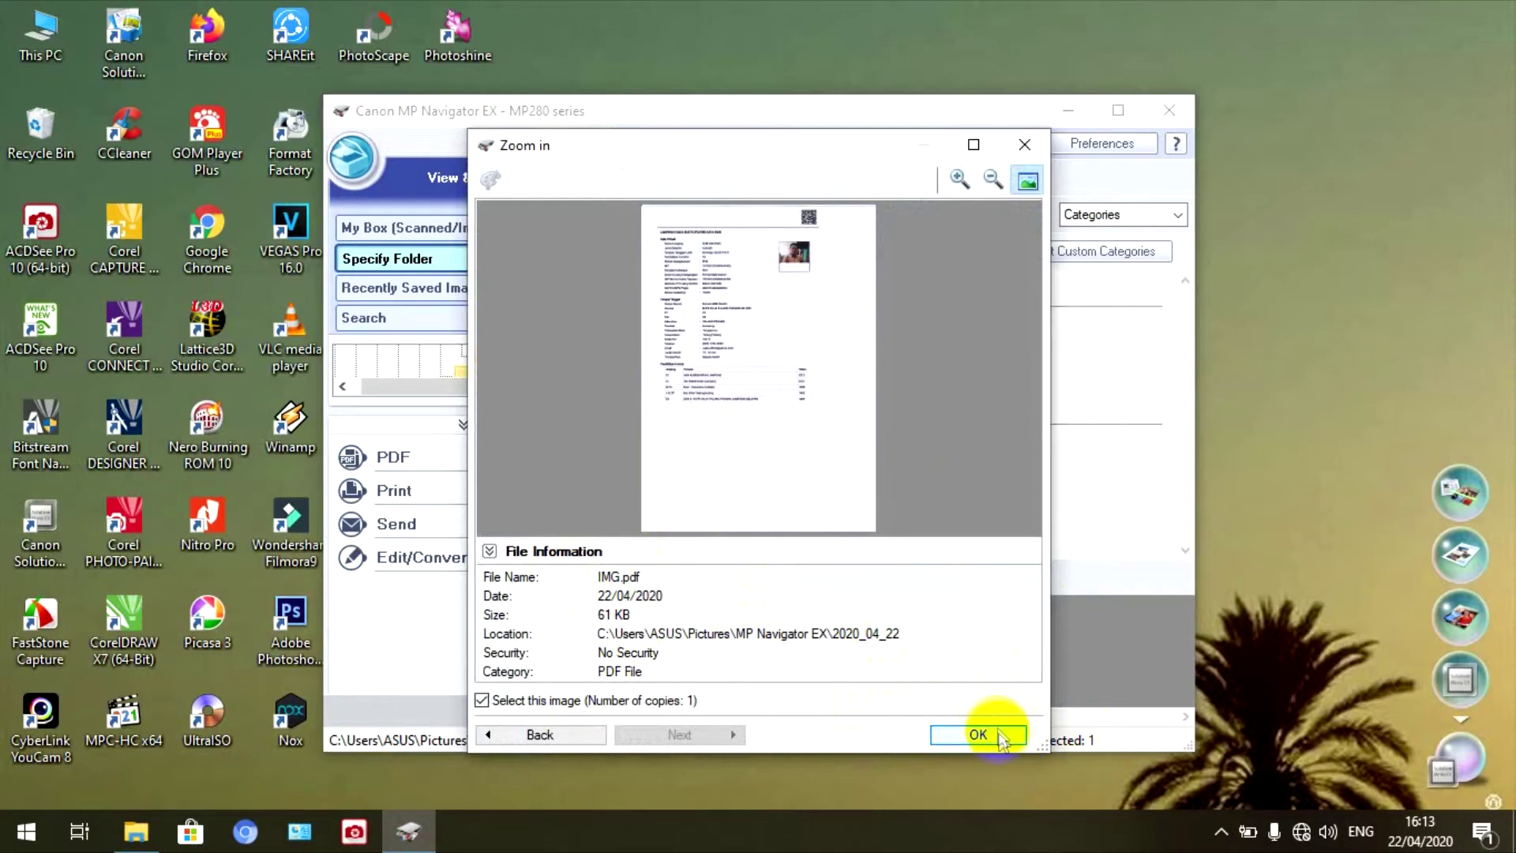
left_click(958, 179)
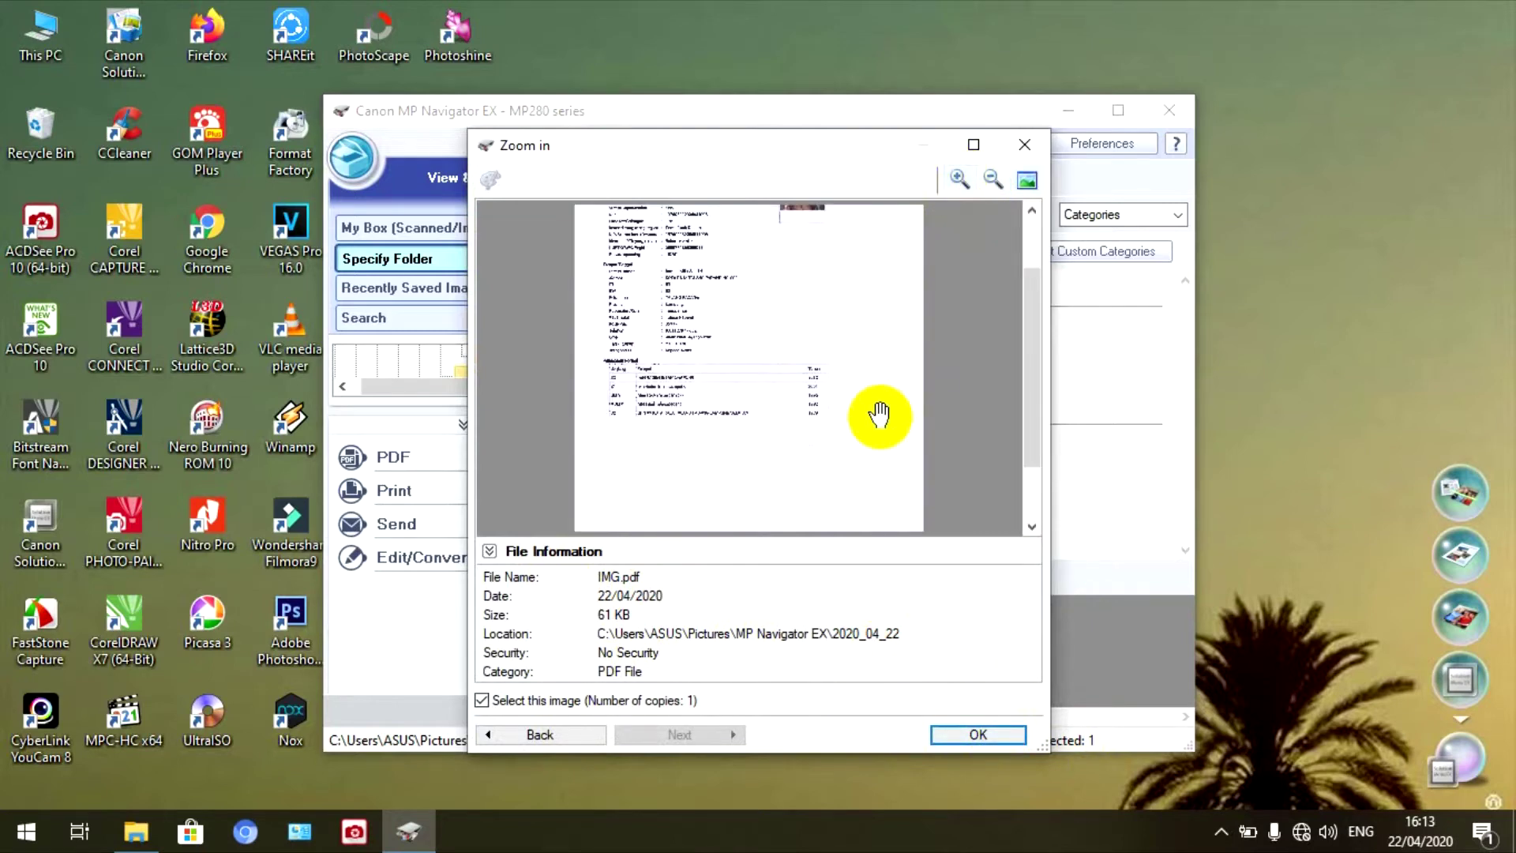
left_click_drag(1036, 357, 1046, 237)
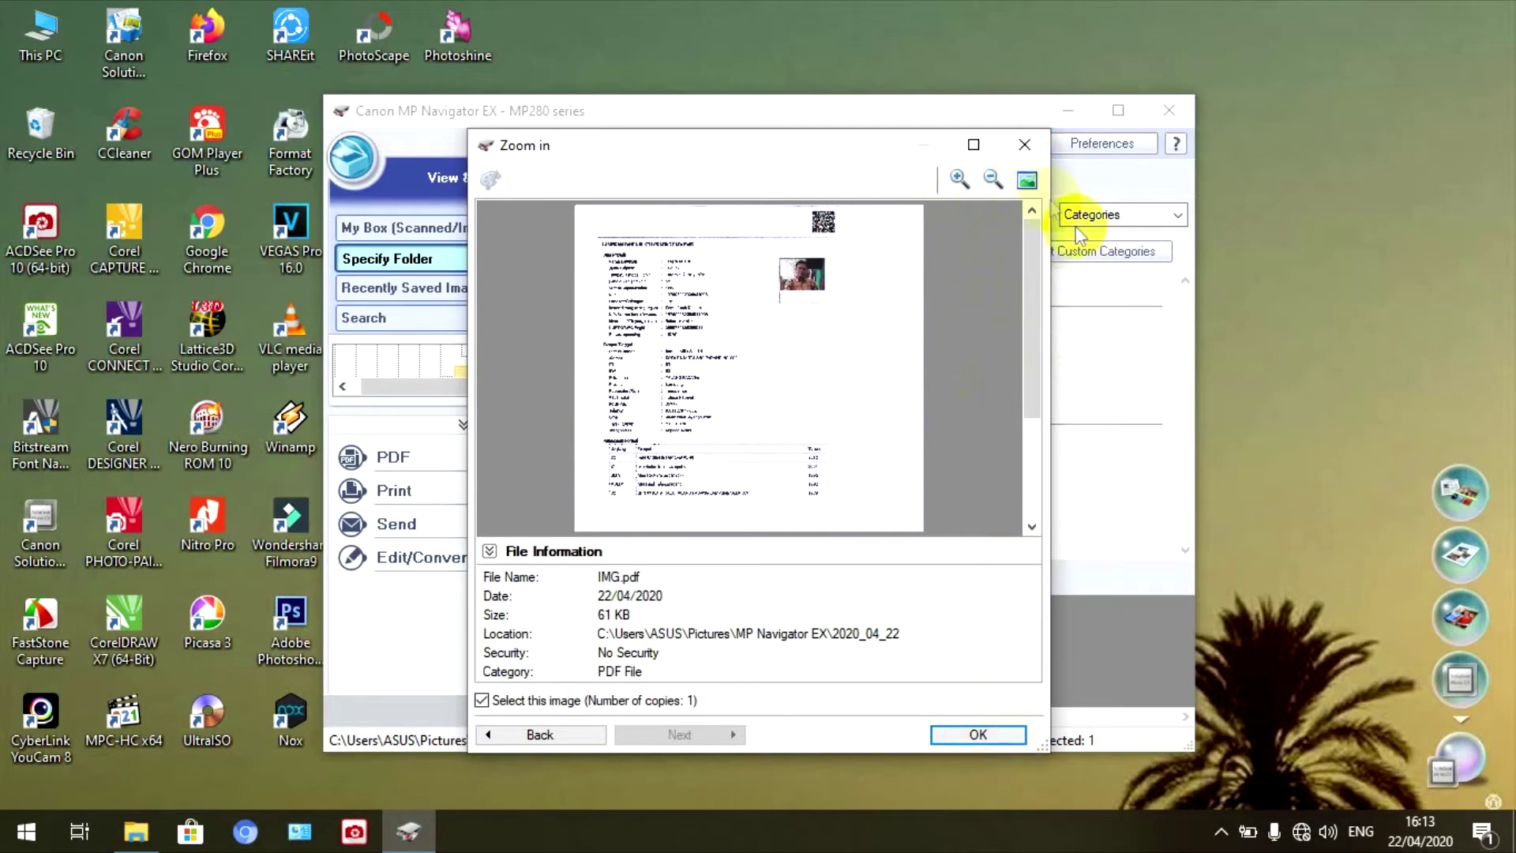
left_click(1025, 145)
- Copy the IMG.pdf scan to the clipboard and minimise MP Navigator EX
right_click(761, 378)
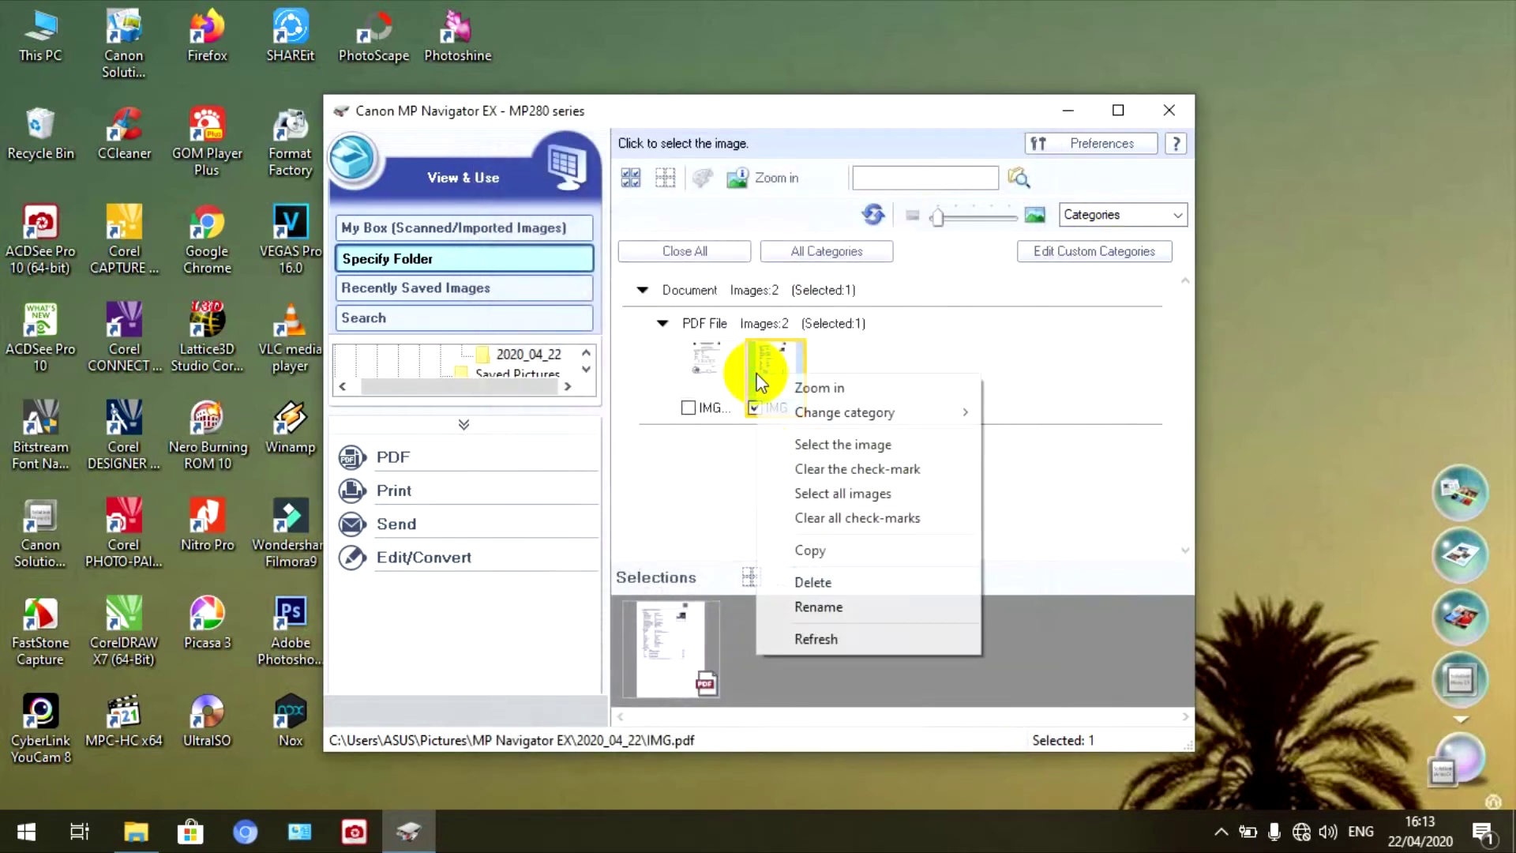
left_click(801, 551)
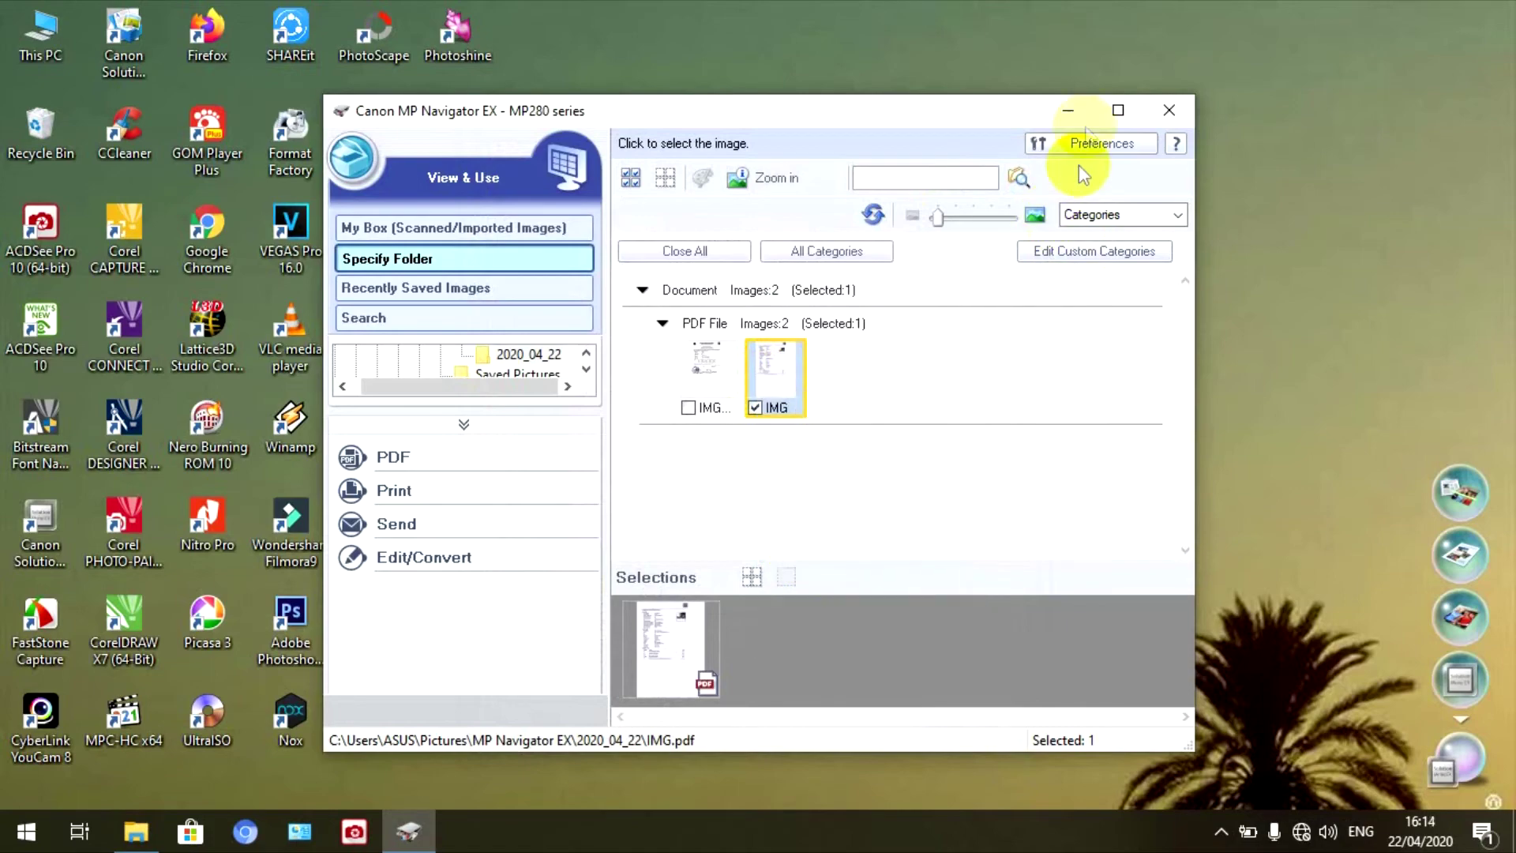
left_click(1070, 111)
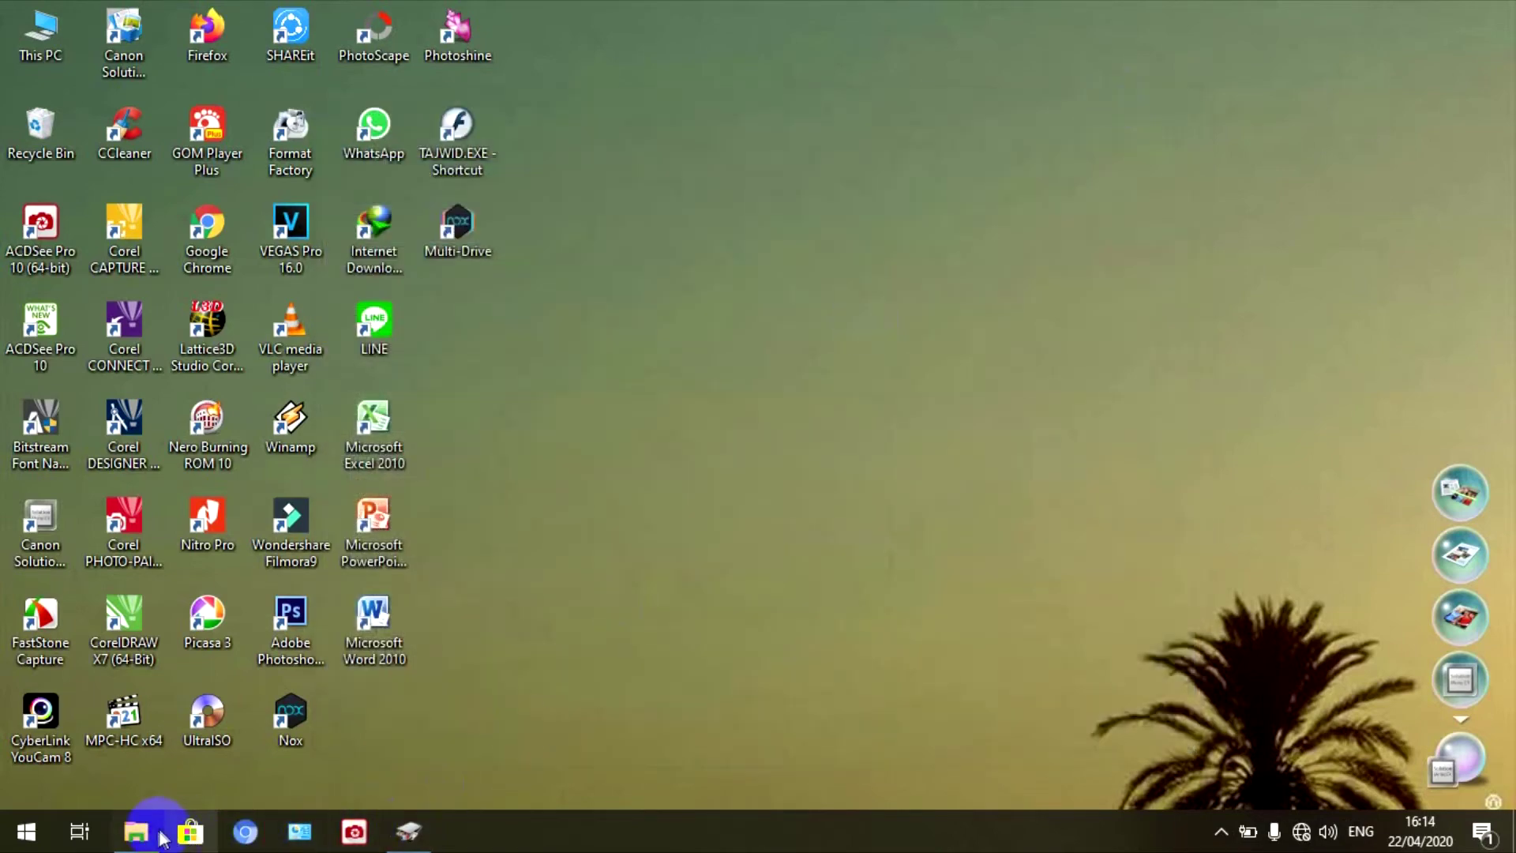
- Paste IMG.pdf into REKAP EMIS SUDAH TANDA TANGAN and open halaman1.pdf in Nitro Pro
left_click(136, 830)
right_click(595, 250)
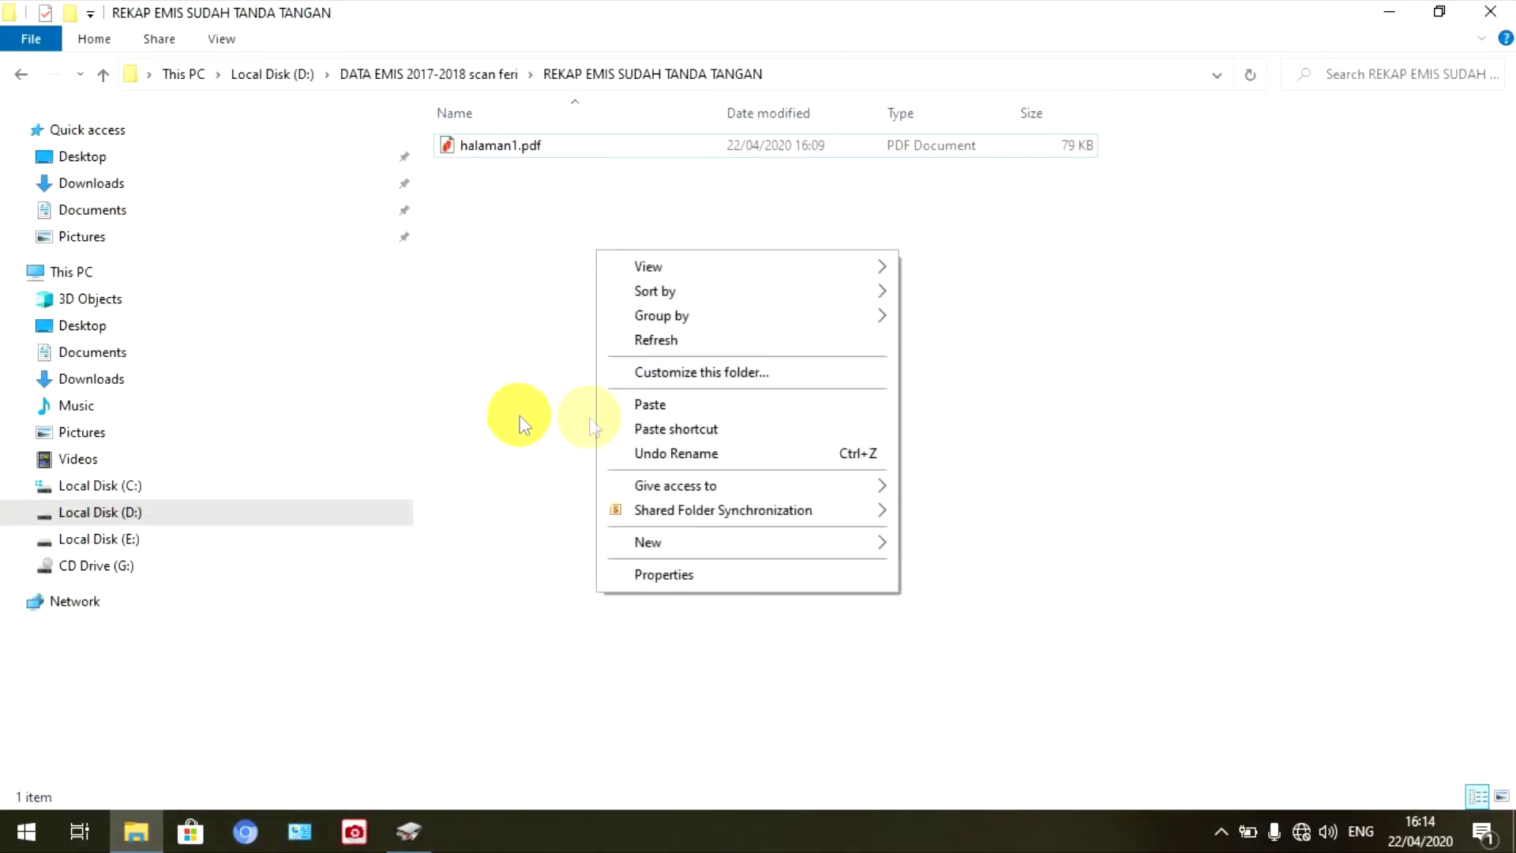
left_click(633, 404)
left_click(632, 411)
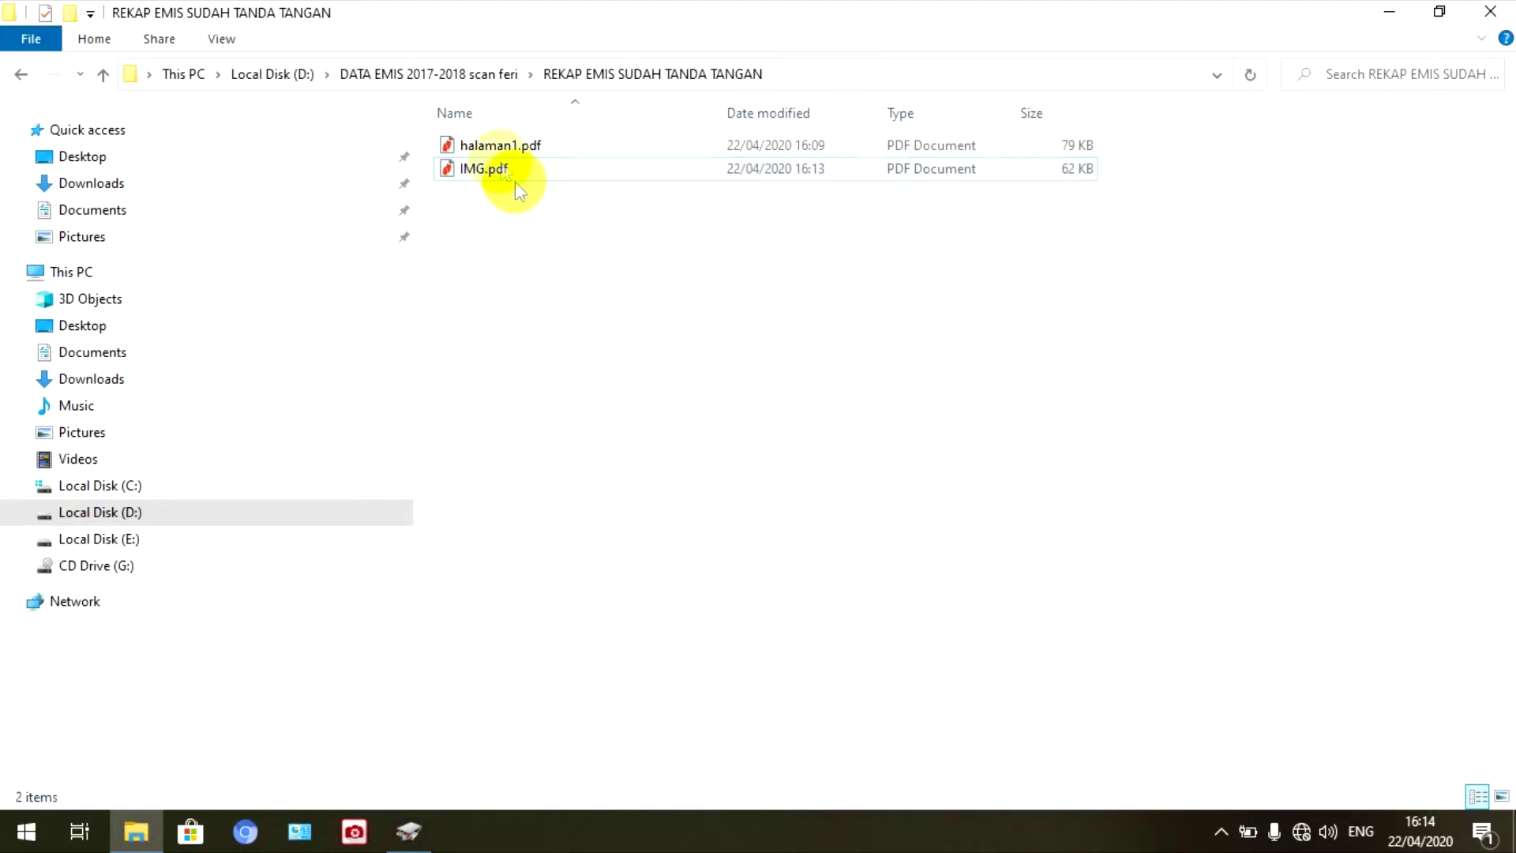
left_click(499, 148)
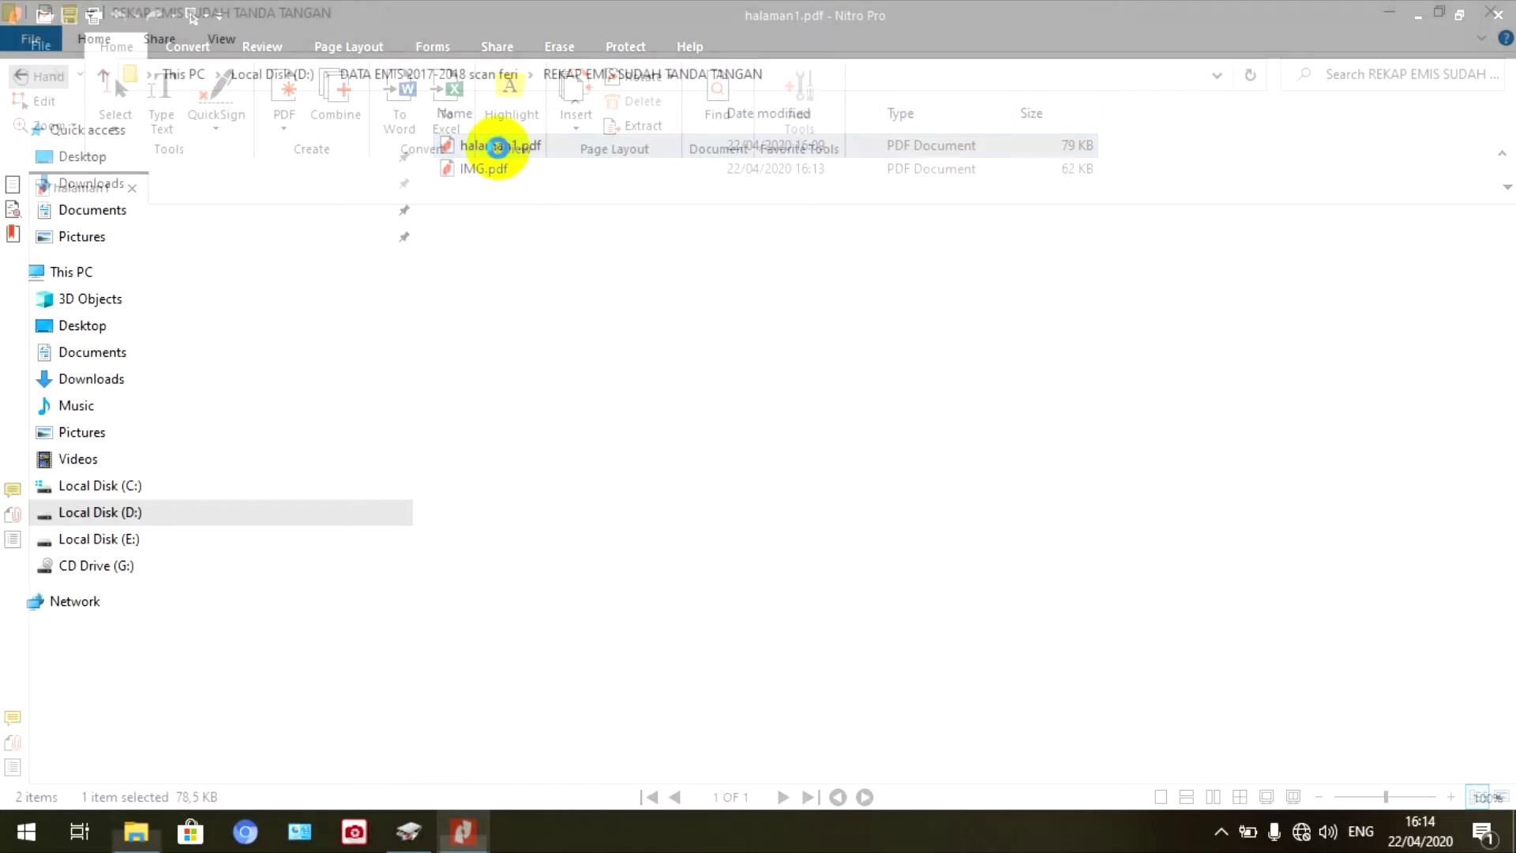
- Scroll through halaman1.pdf down to its stamp, then close it
scroll(896, 541, "down", 3)
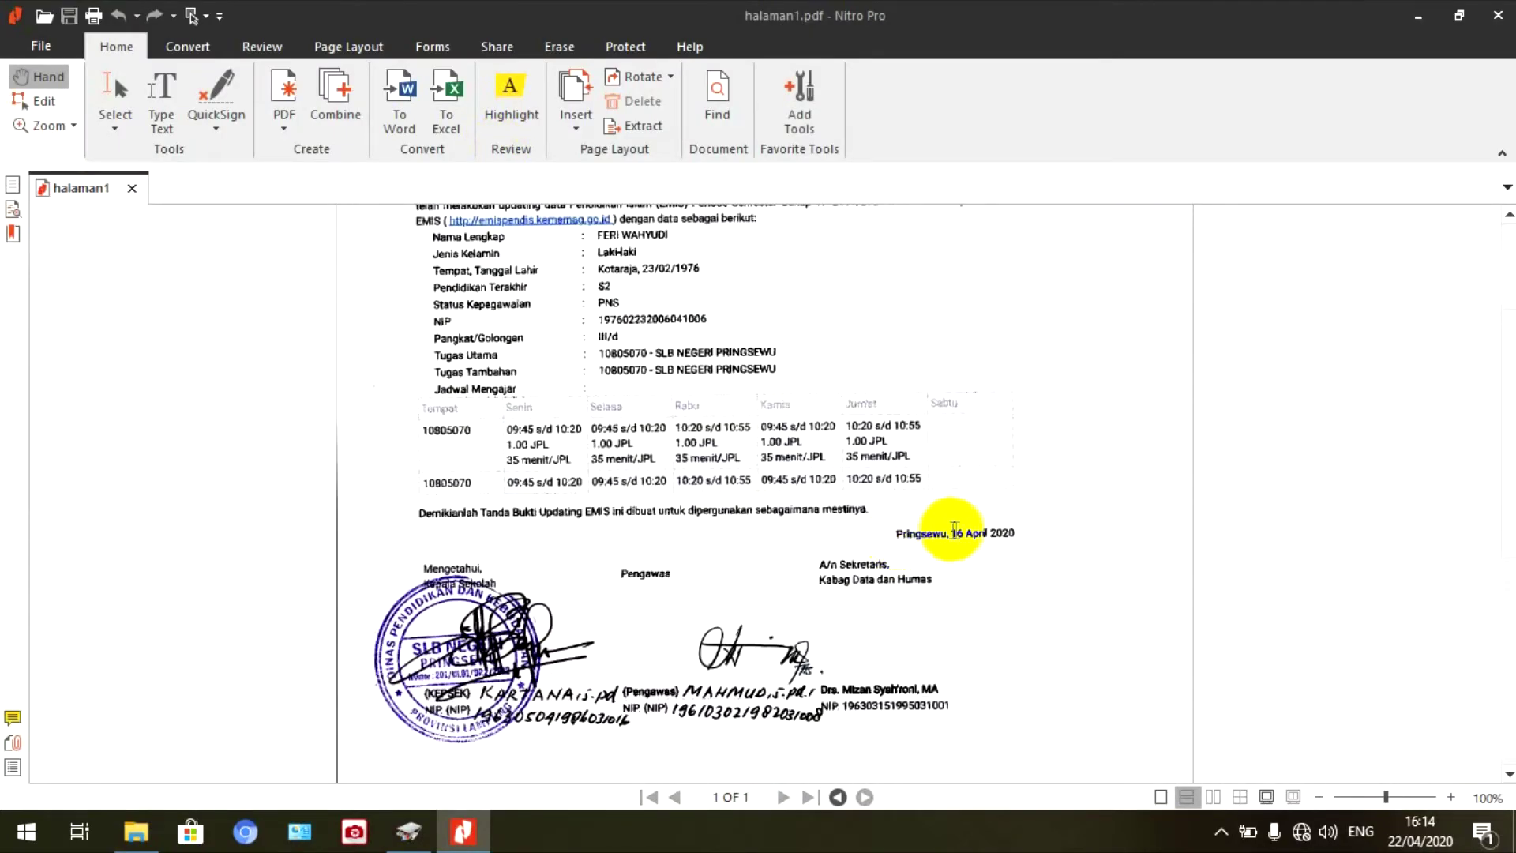
scroll(956, 530, "up", 3)
scroll(962, 537, "down", 5)
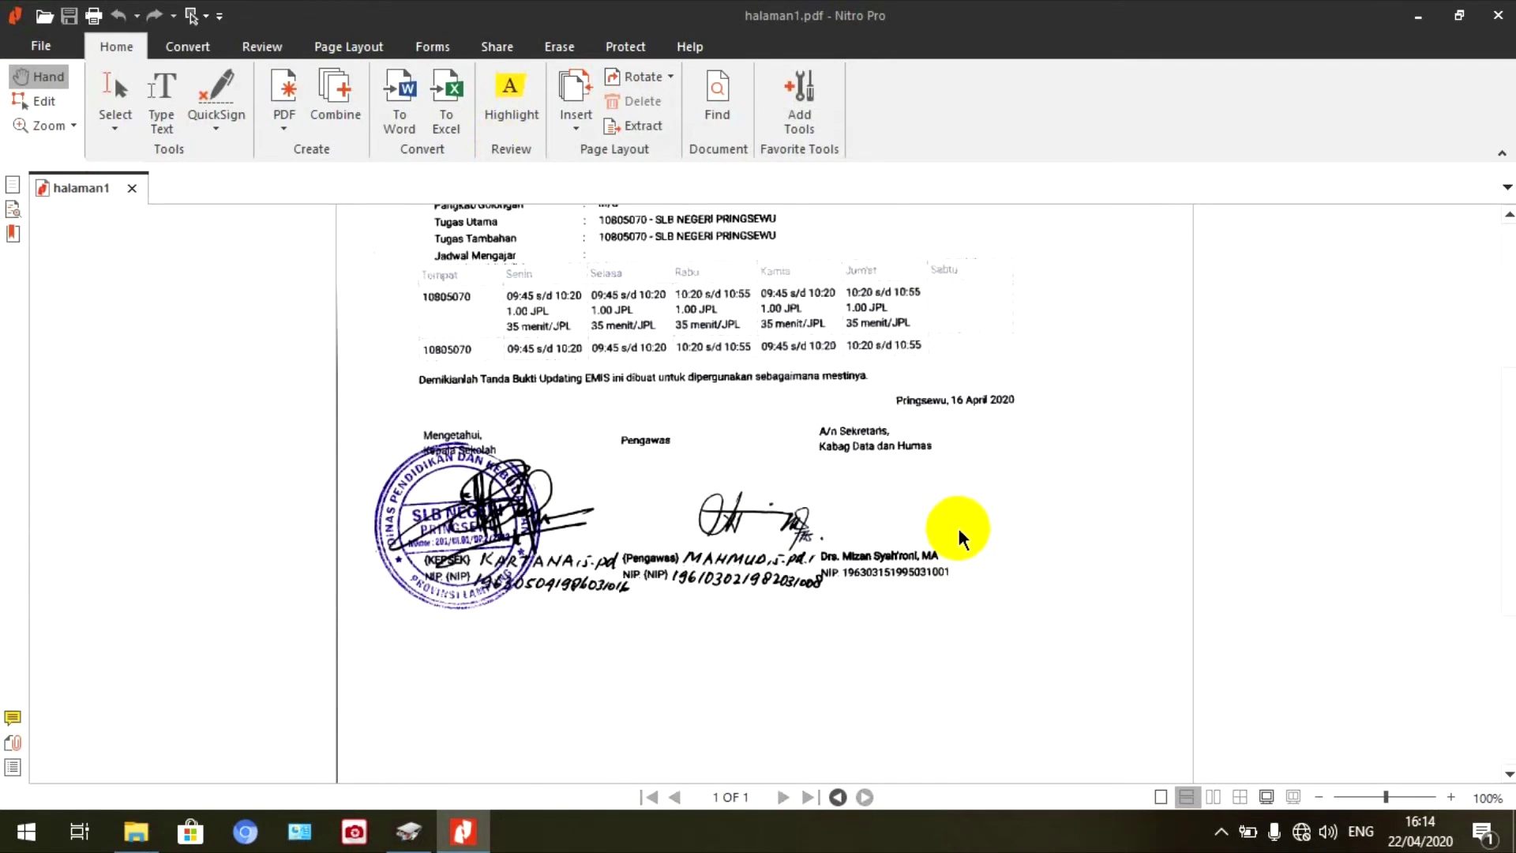
scroll(961, 537, "down", 4)
scroll(987, 526, "up", 3)
left_click(1498, 22)
- Open IMG.pdf and scroll through the LAMPIRAN TANDA BUKTI UPDATING DATA EMIS page
double_click(484, 169)
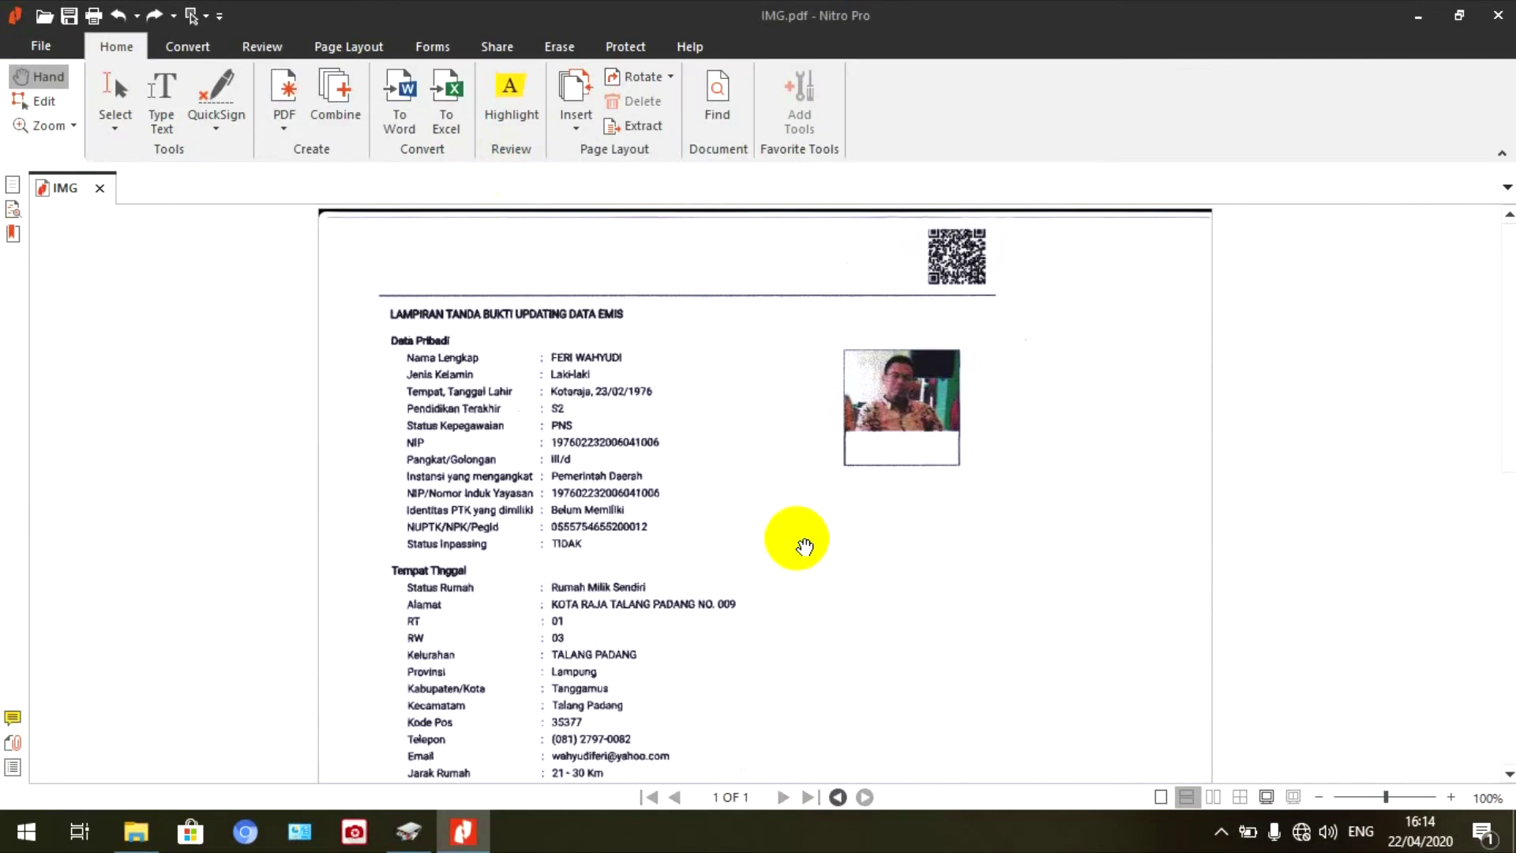
scroll(804, 546, "down", 3)
scroll(807, 554, "down", 3)
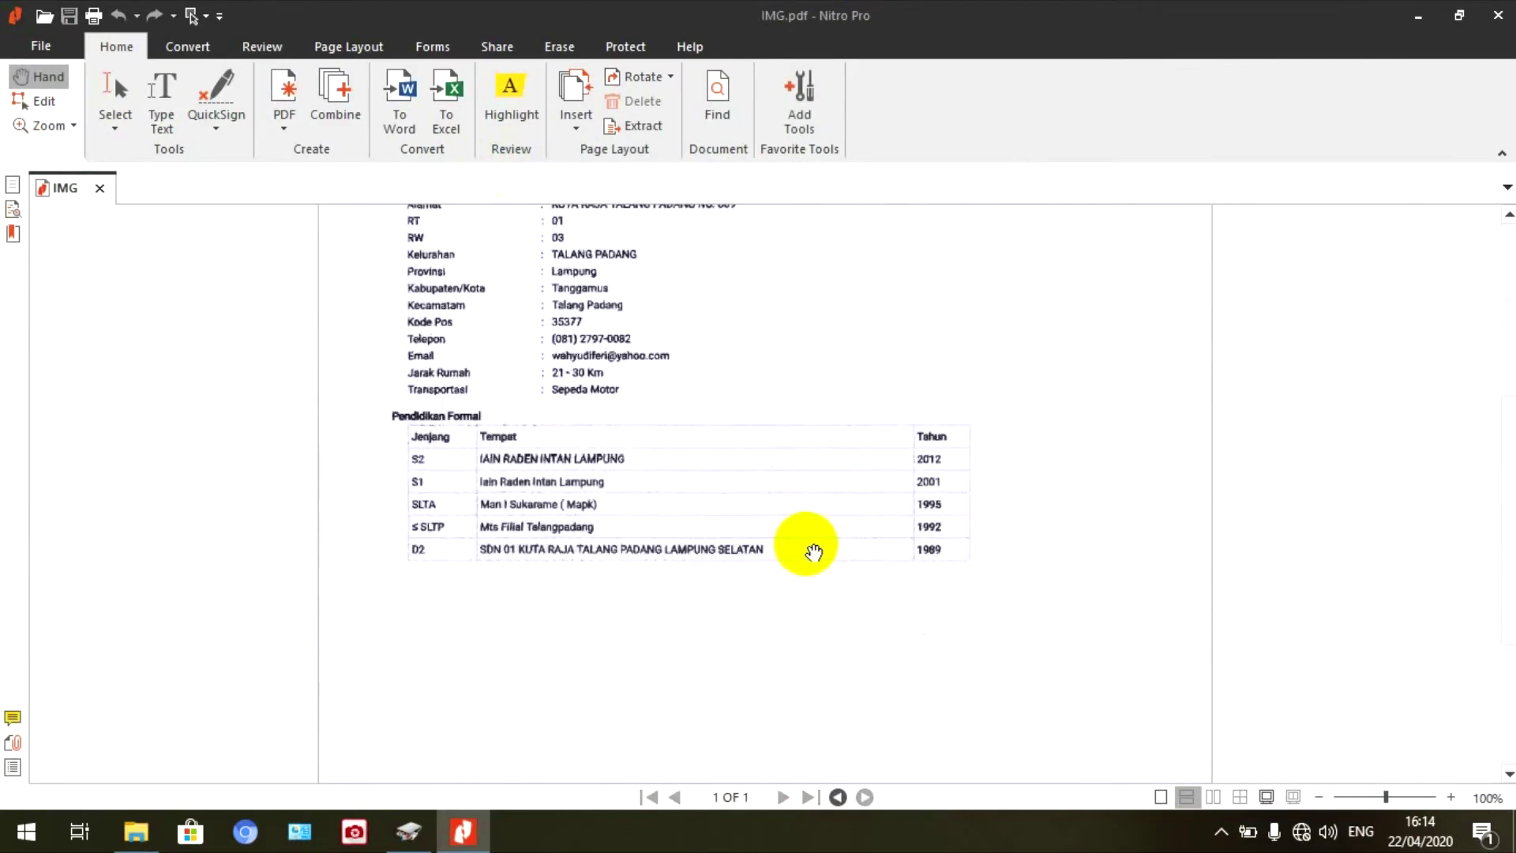
scroll(816, 551, "up", 6)
scroll(818, 551, "down", 5)
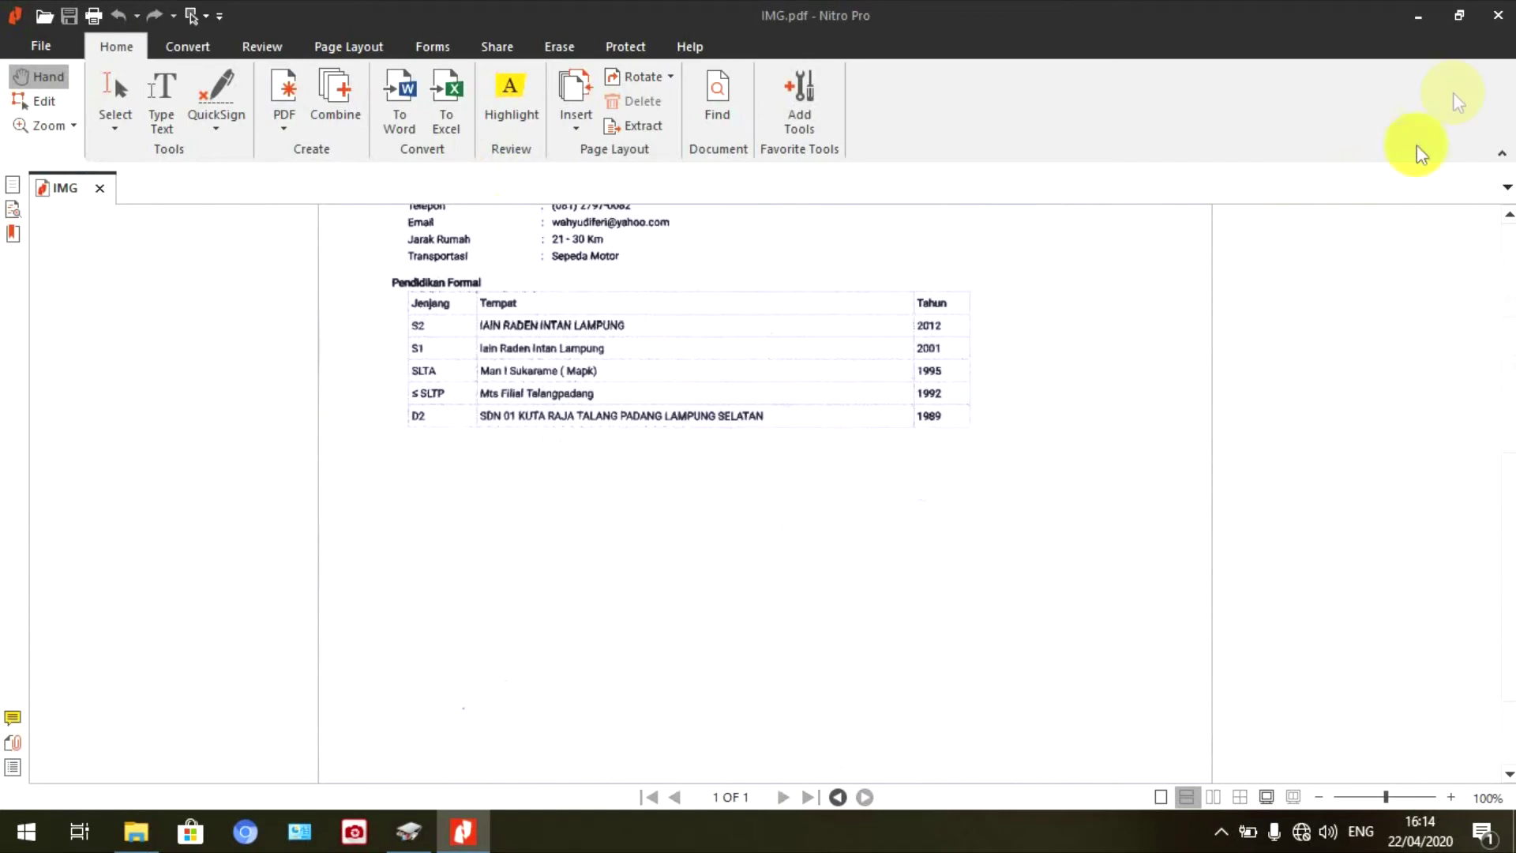
- Close IMG.pdf, rename it to 'halaman 2.pdf', and minimise the folder window
left_click(1499, 20)
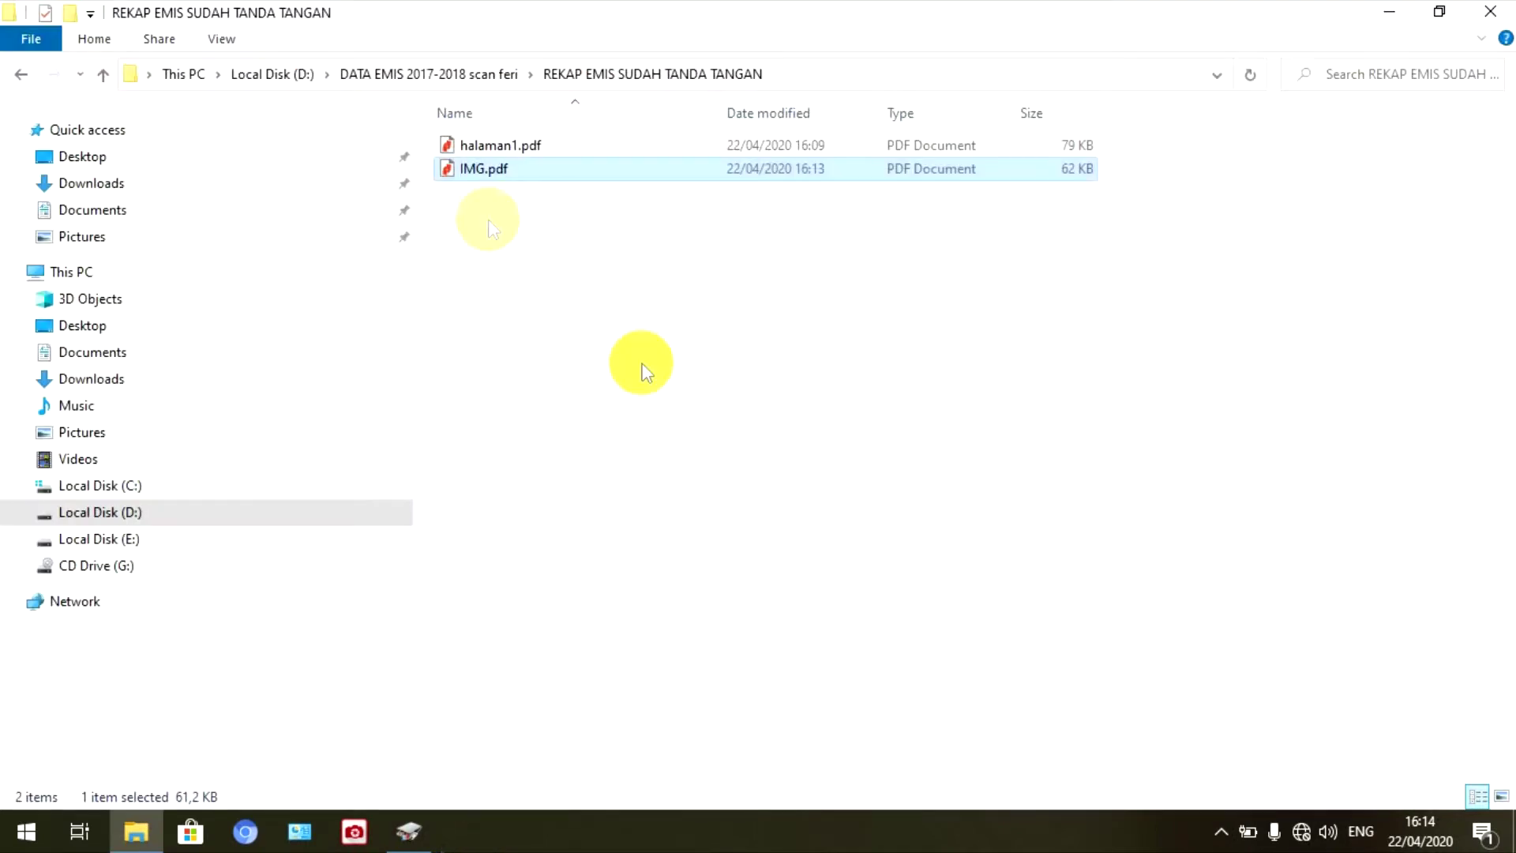
right_click(487, 168)
left_click(552, 689)
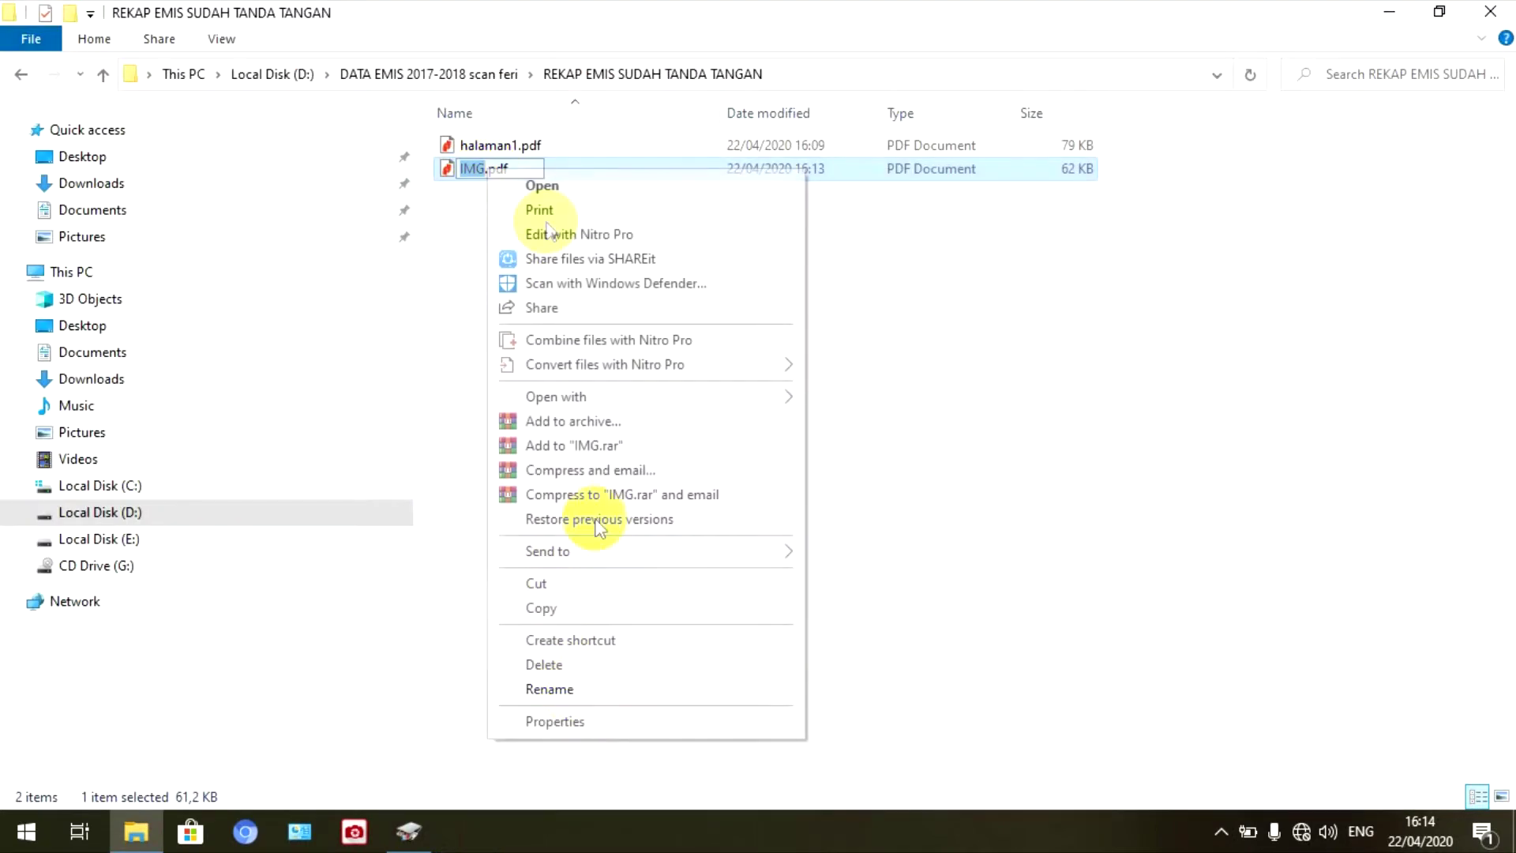
key("Delete")
key("Delete")
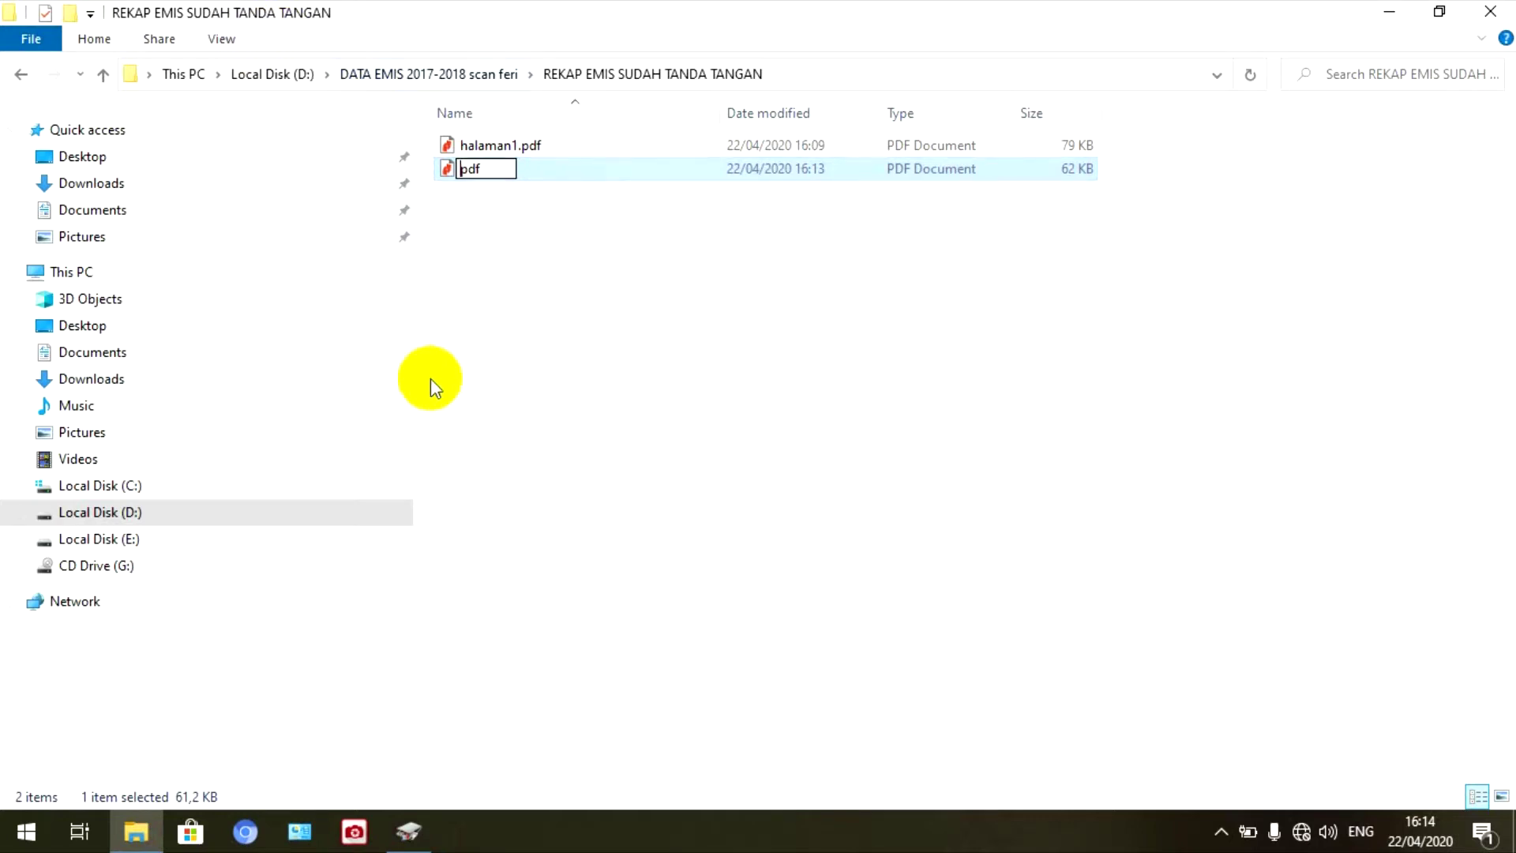
key("ctrl+z")
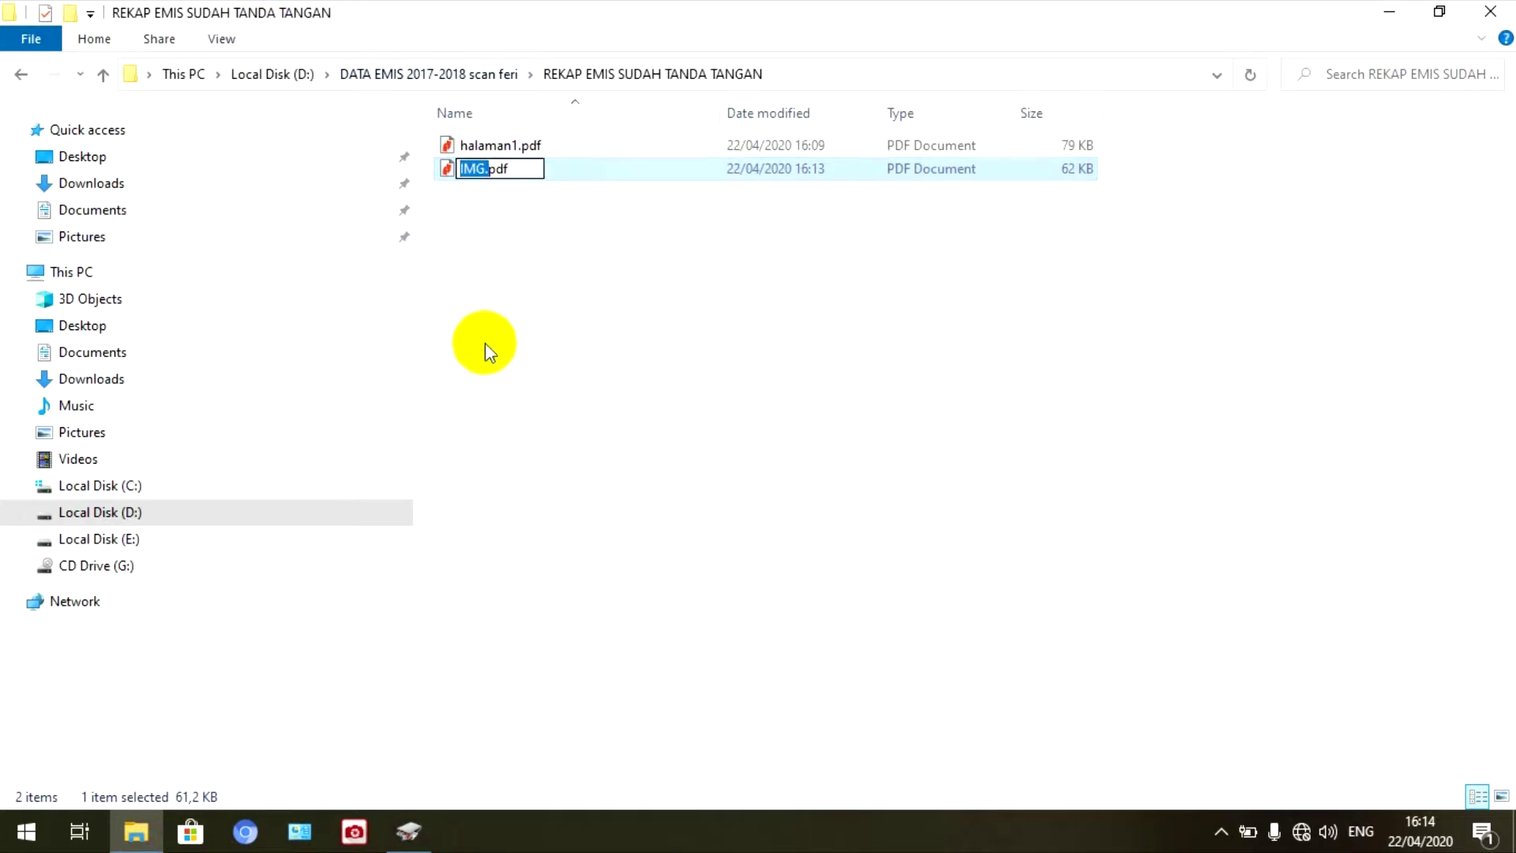
key("Home")
key("Delete")
key("Delete")
key("Delete")
key("Delete")
type("halaman 2")
left_click(592, 348)
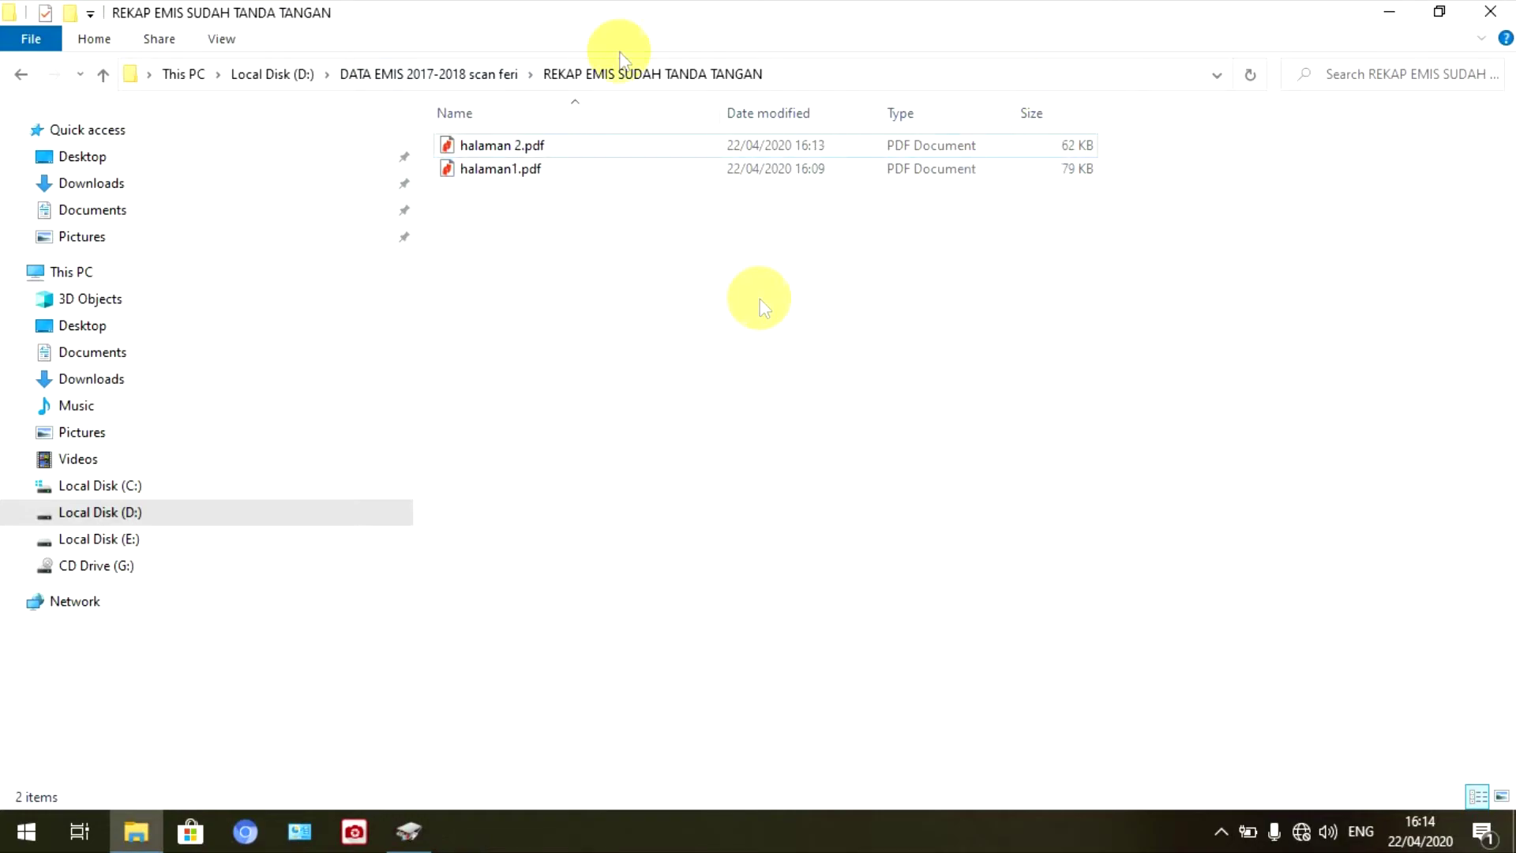
left_click(1390, 13)
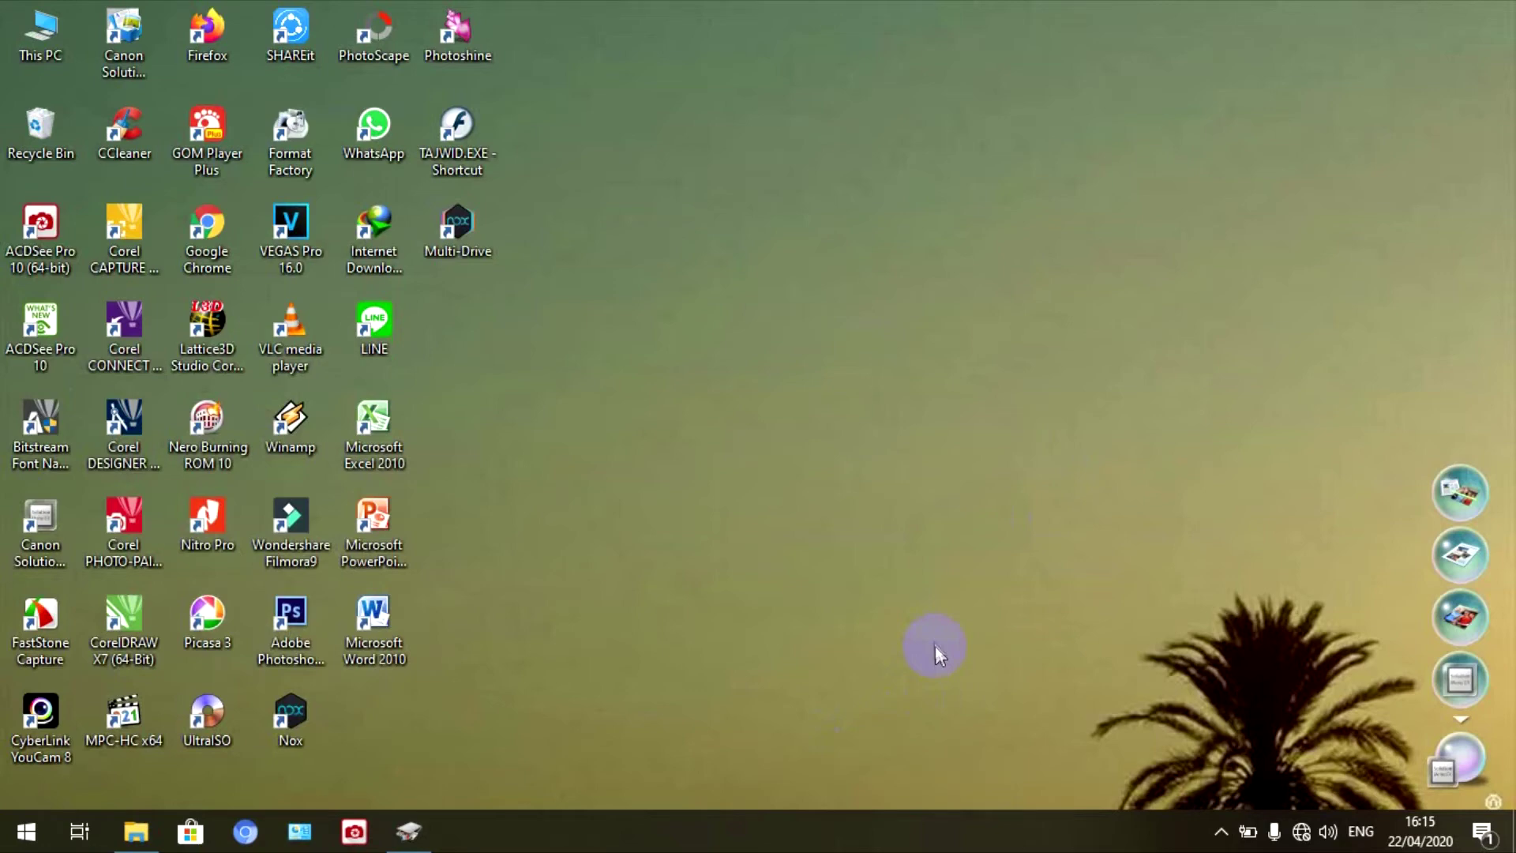
- Refresh the desktop and briefly bring up, then close, the scanner software window
right_click(942, 215)
left_click(973, 278)
left_click(1461, 495)
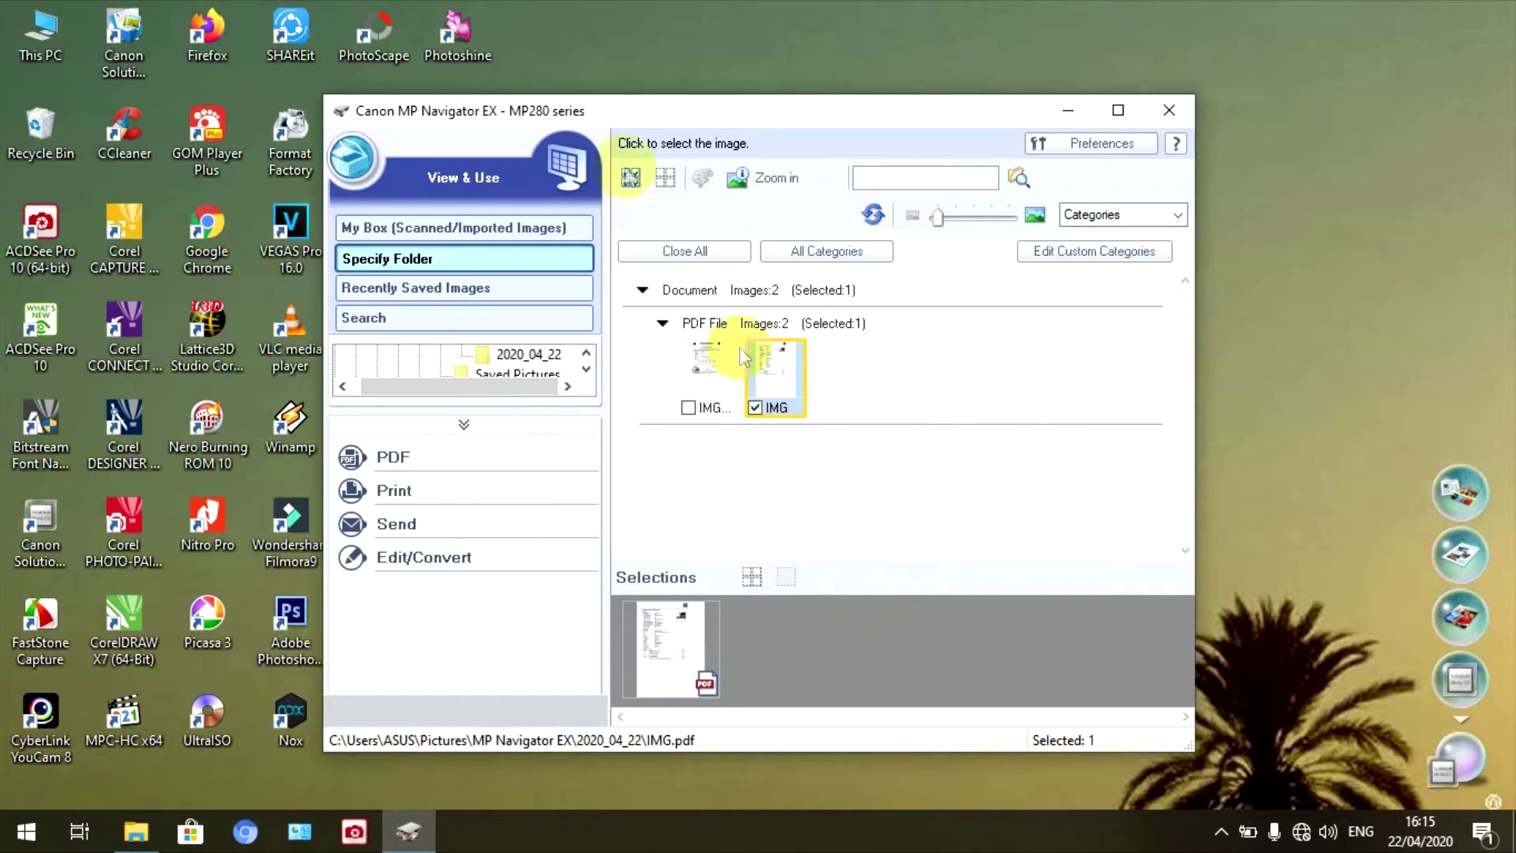
left_click(1170, 110)
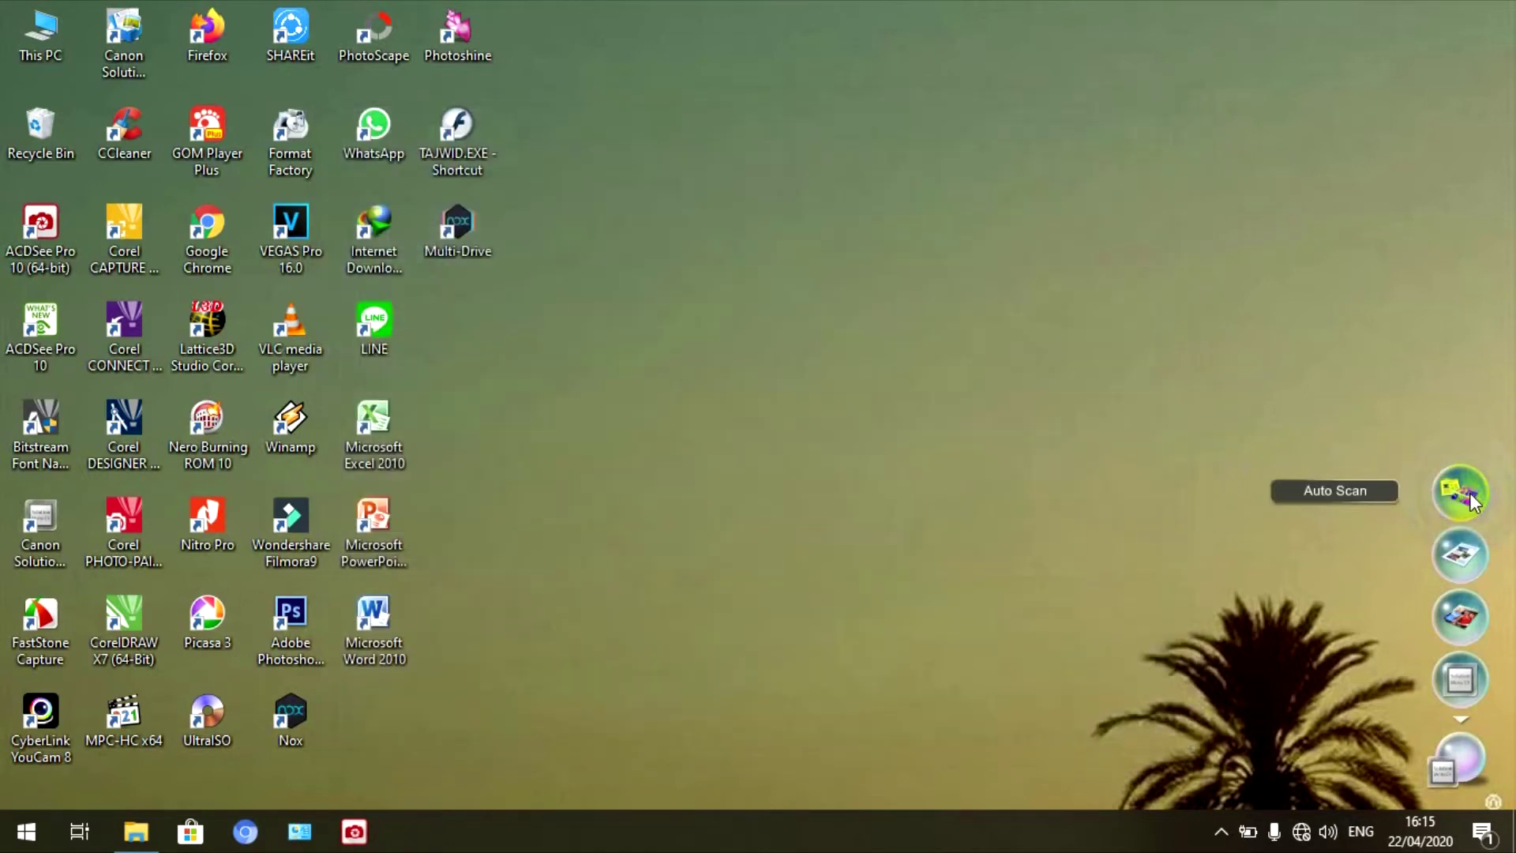
- Start an Auto Scan of the next page with High PDF compression
left_click(1472, 501)
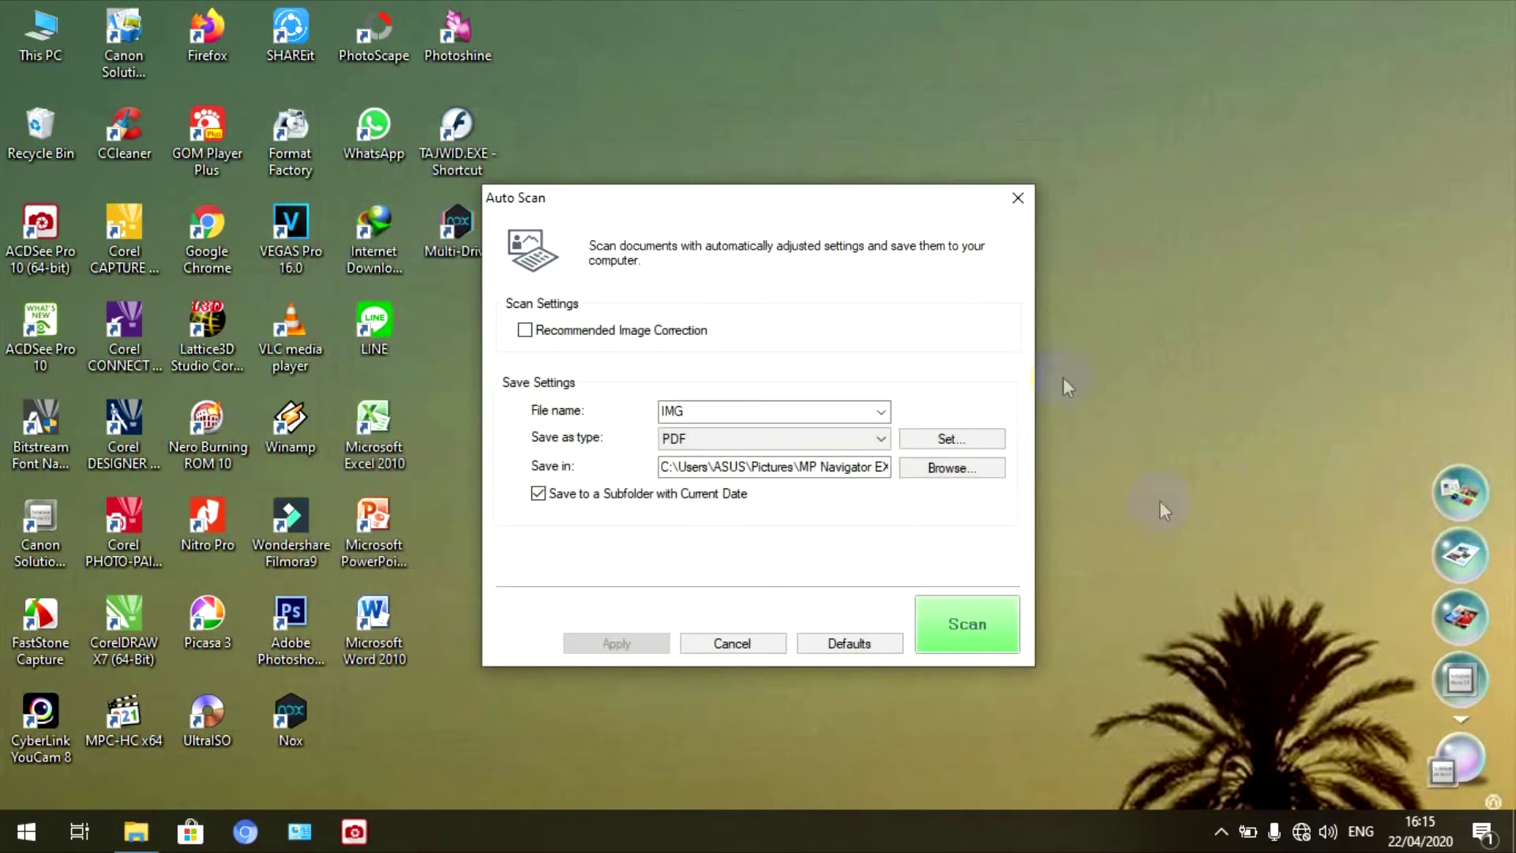
left_click(973, 440)
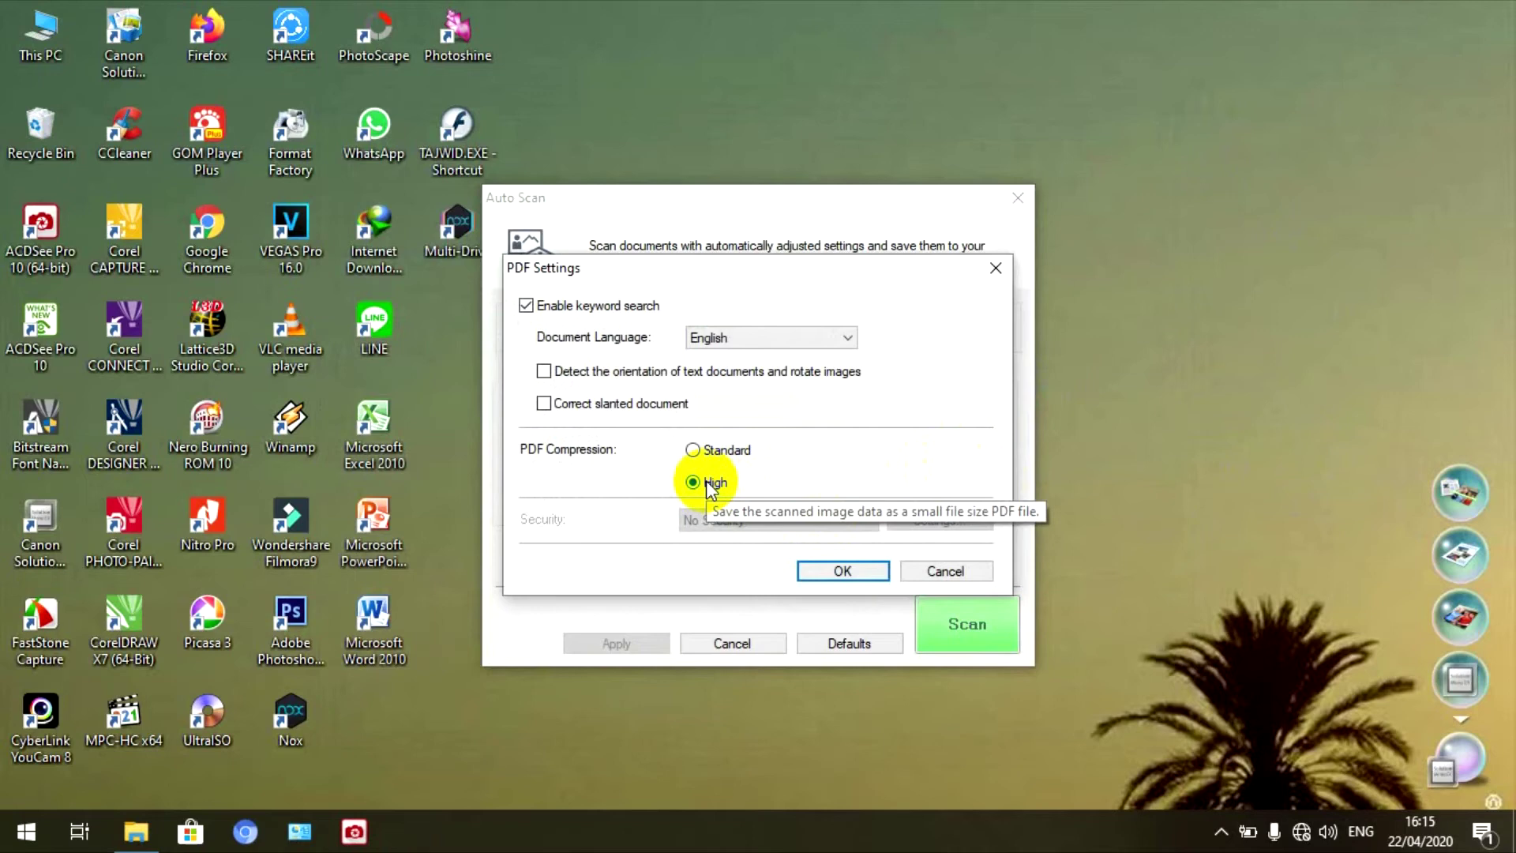
left_click(840, 574)
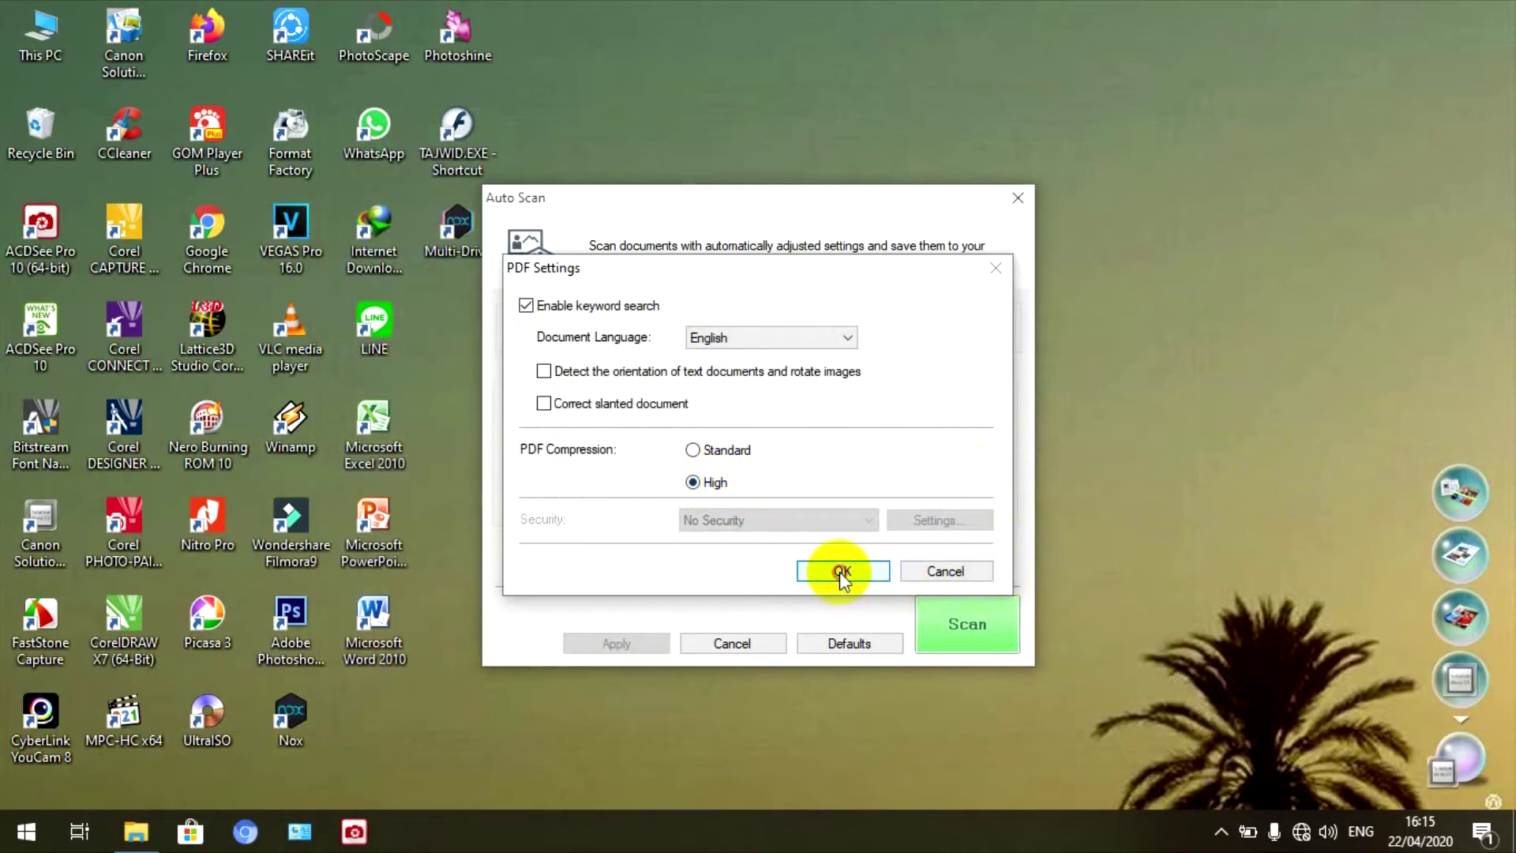
left_click(977, 637)
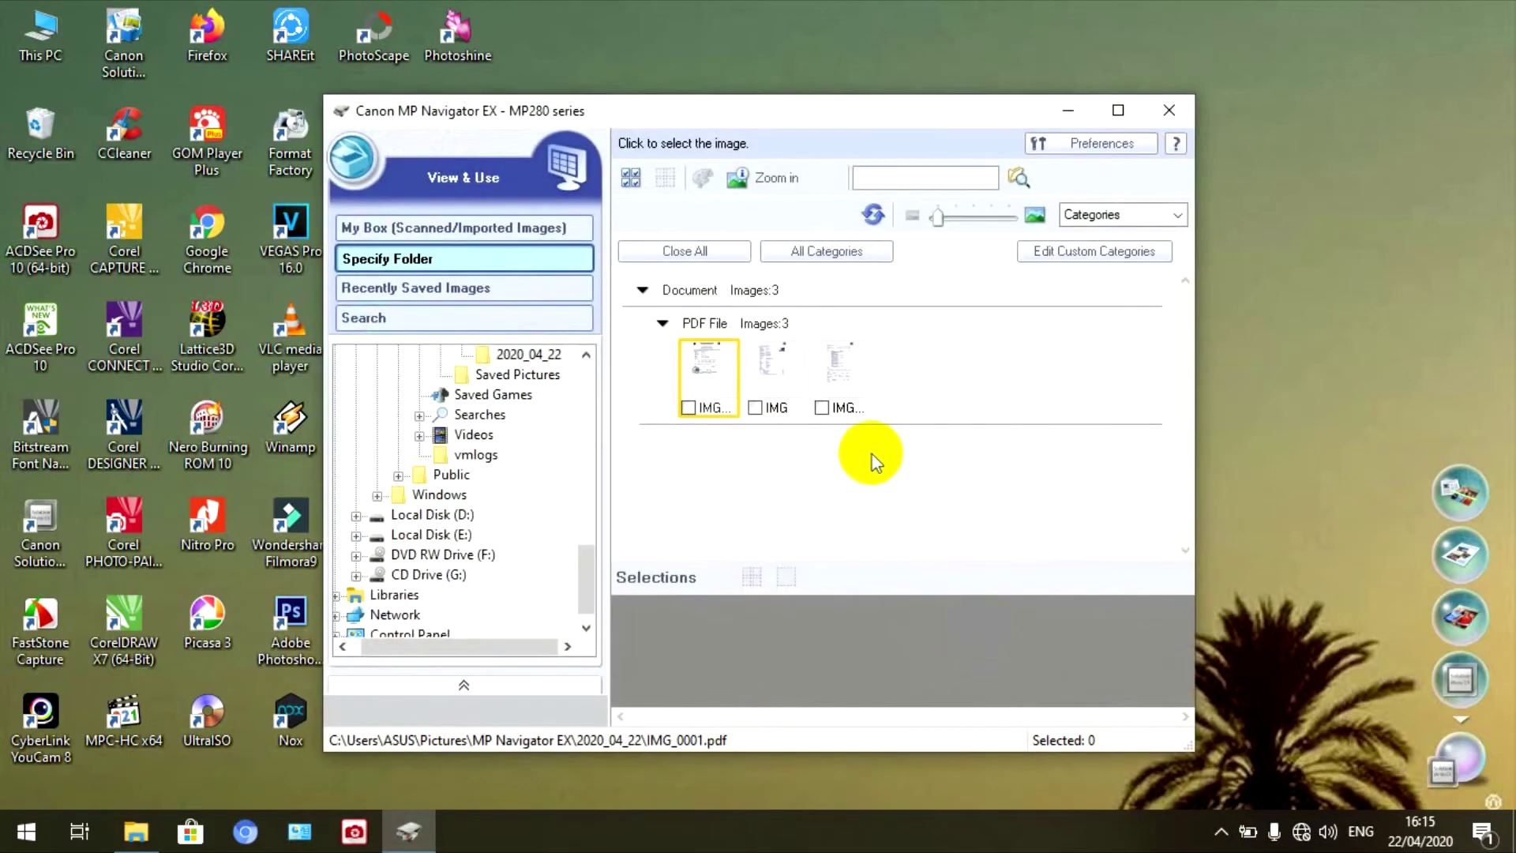
- Preview the new scan IMG_0002.pdf and copy it
double_click(832, 363)
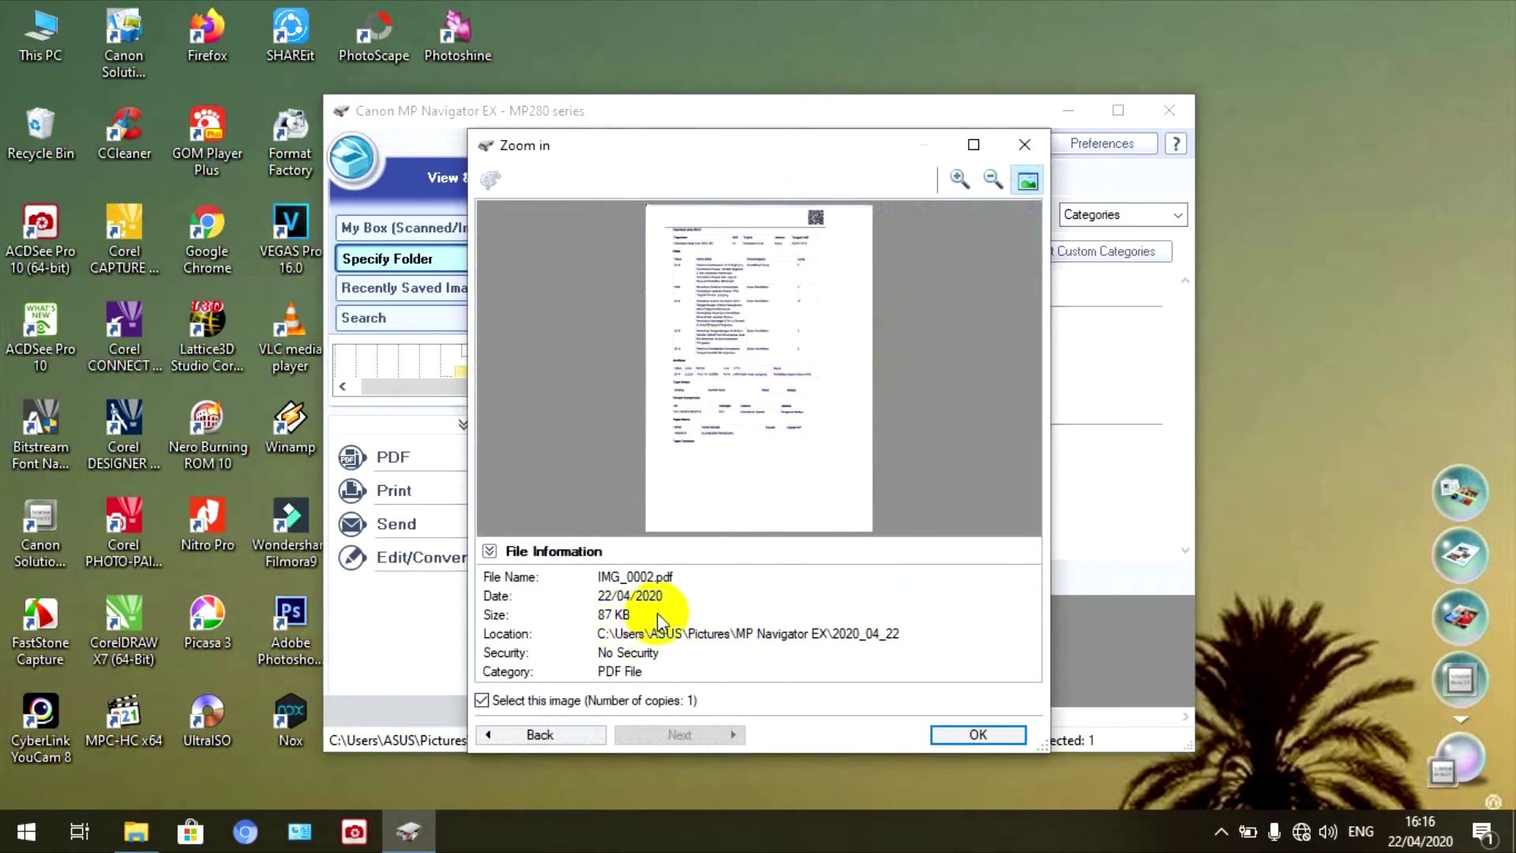
left_click(977, 735)
right_click(842, 380)
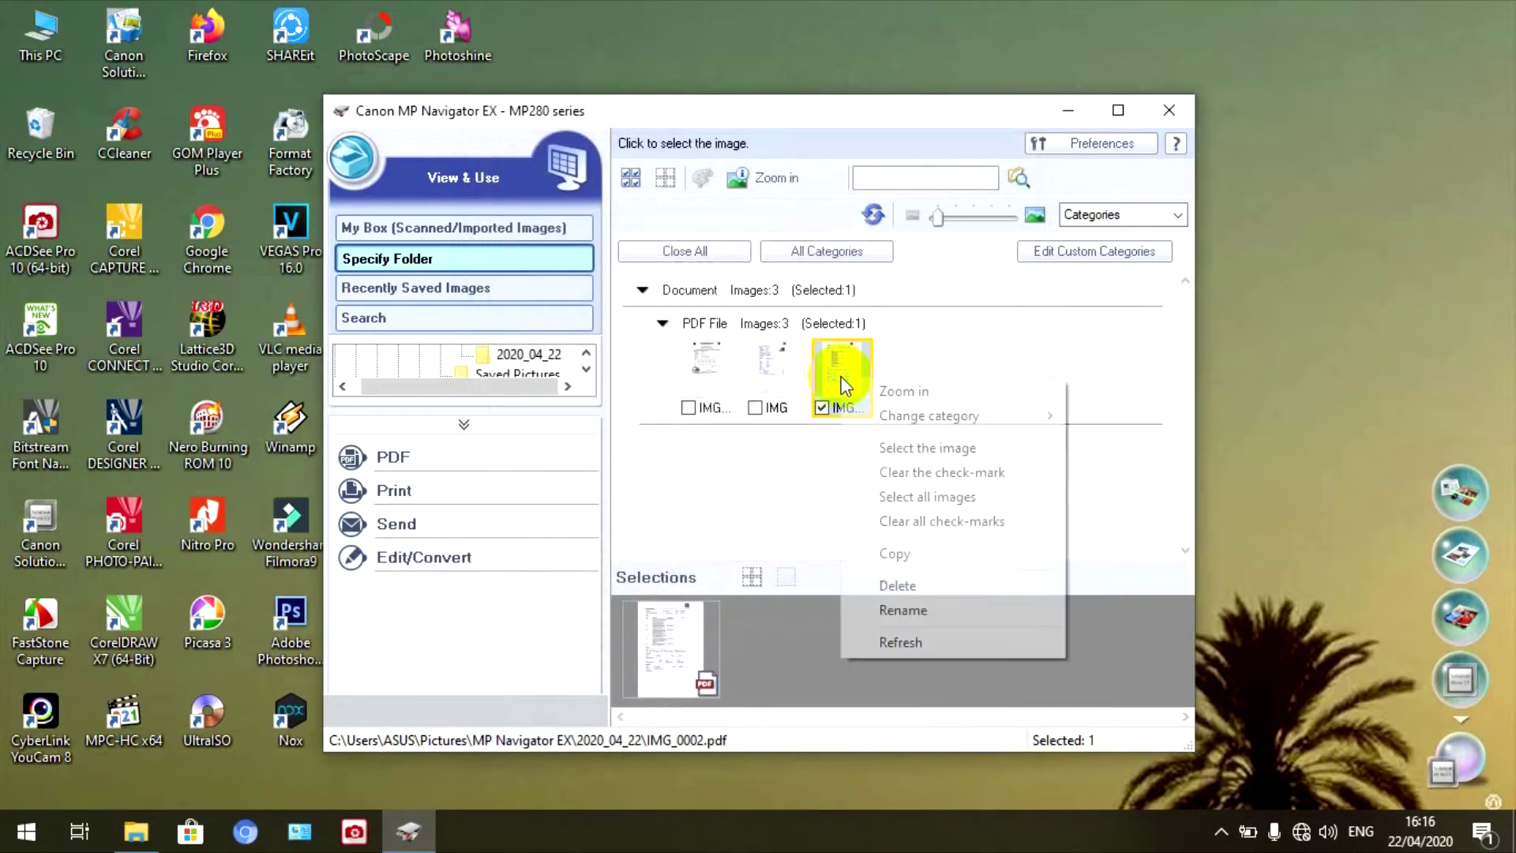
left_click(895, 553)
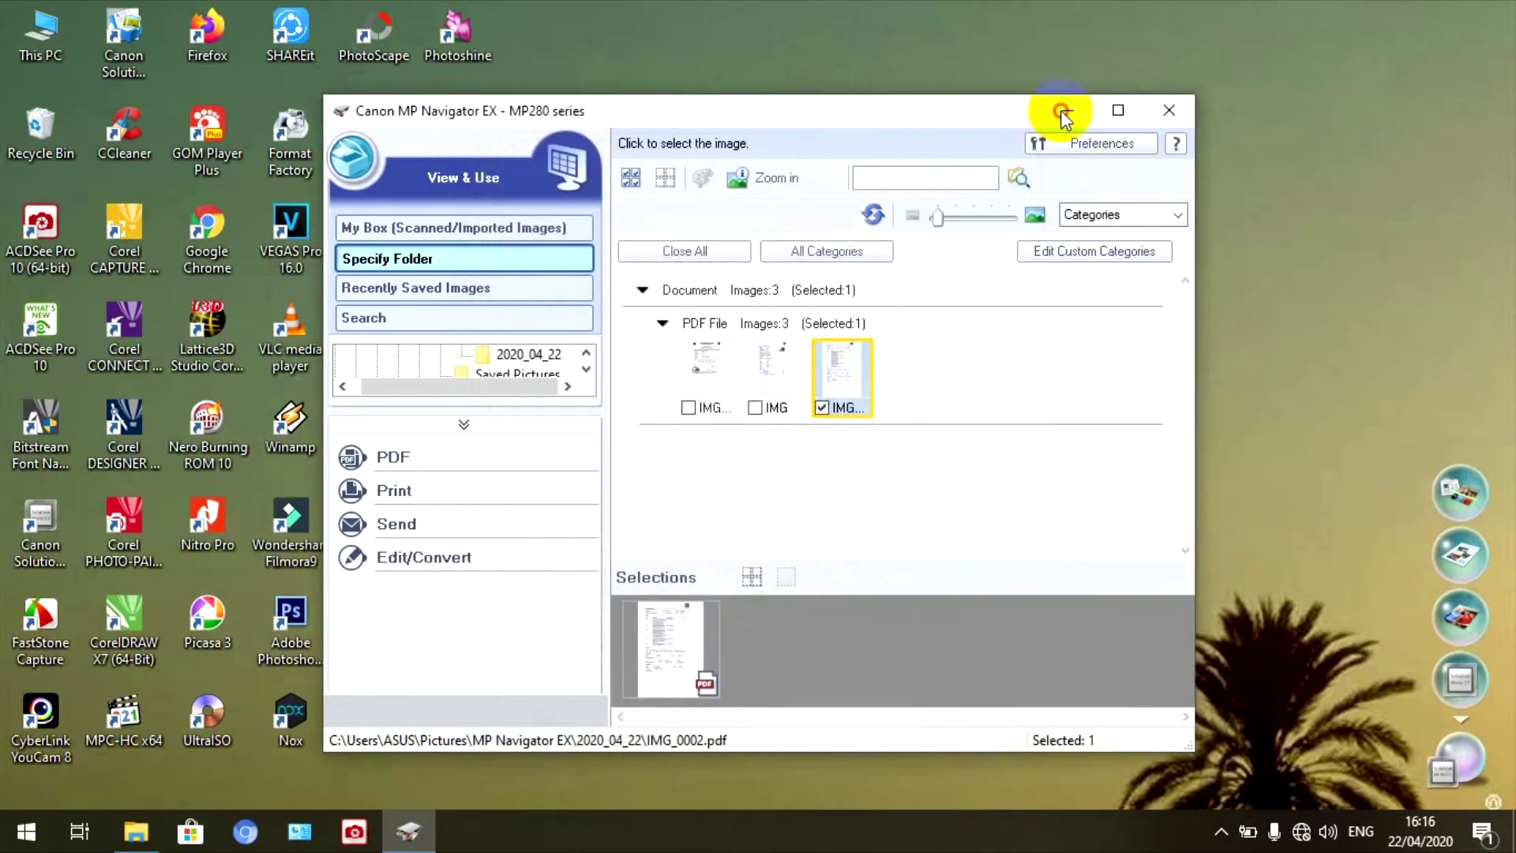
- Paste IMG_0002.pdf into the REKAP EMIS SUDAH TANDA TANGAN folder
left_click(1068, 110)
left_click(136, 831)
right_click(719, 304)
left_click(763, 458)
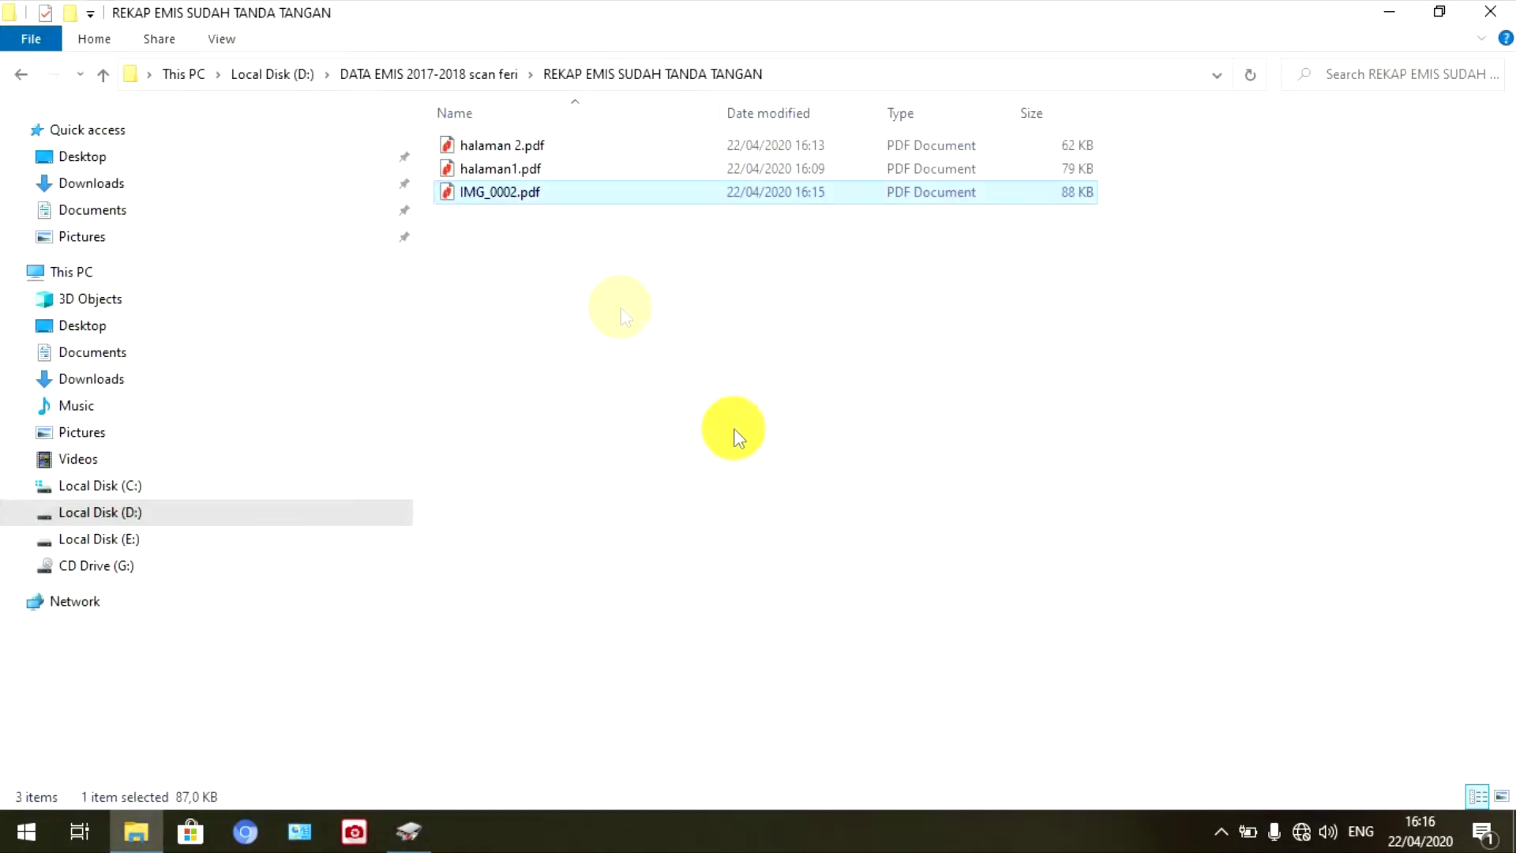
- Open IMG_0002.pdf in Nitro Pro, scroll down to its lower tables, and close it
double_click(548, 194)
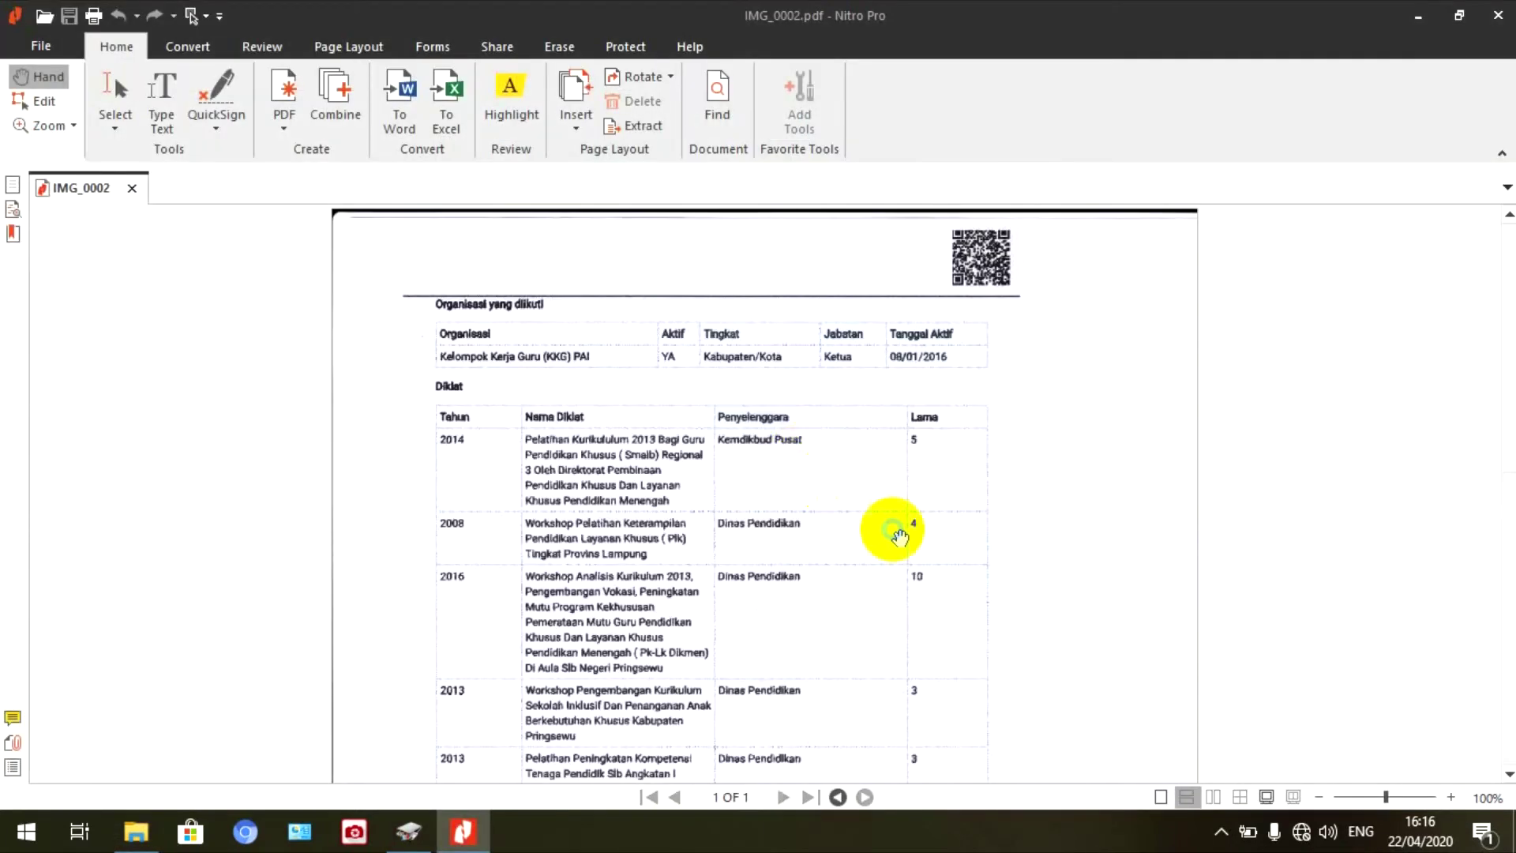
scroll(900, 537, "down", 1)
scroll(903, 542, "up", 1)
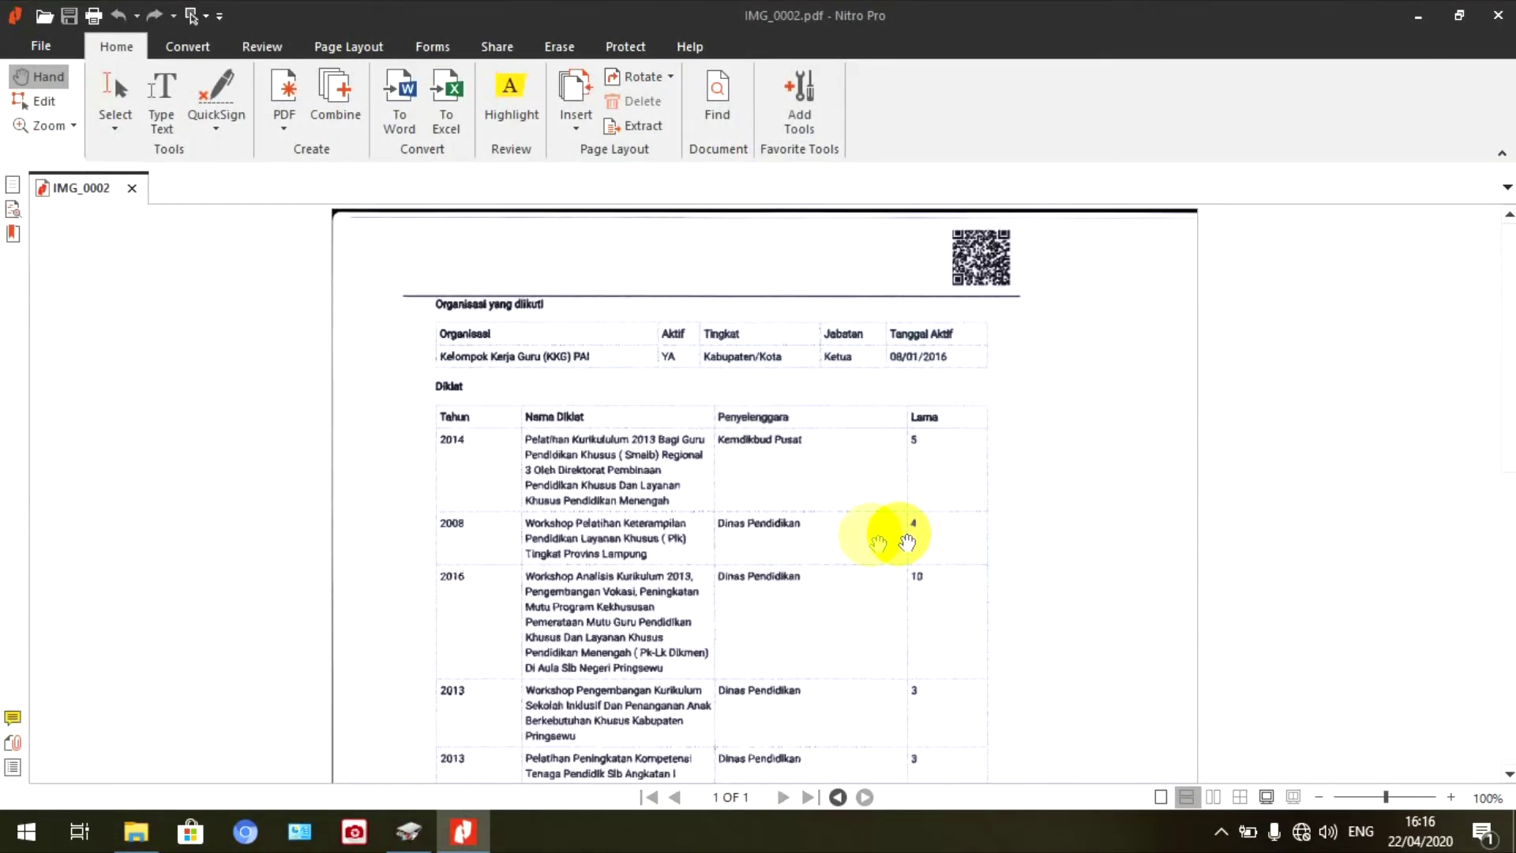
scroll(837, 632, "down", 5)
scroll(878, 612, "down", 3)
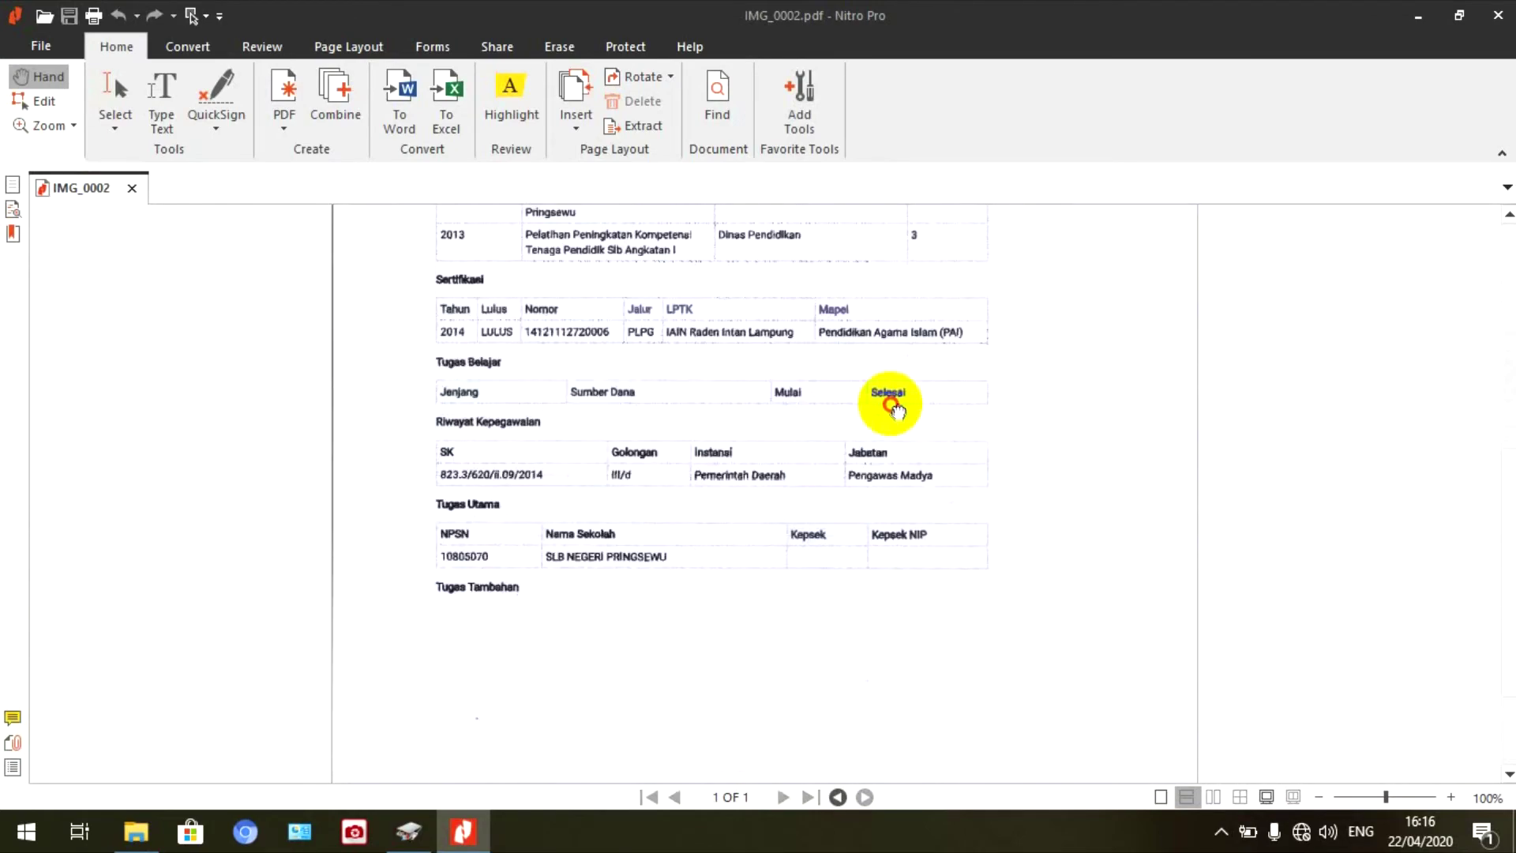
left_click_drag(863, 480, 846, 448)
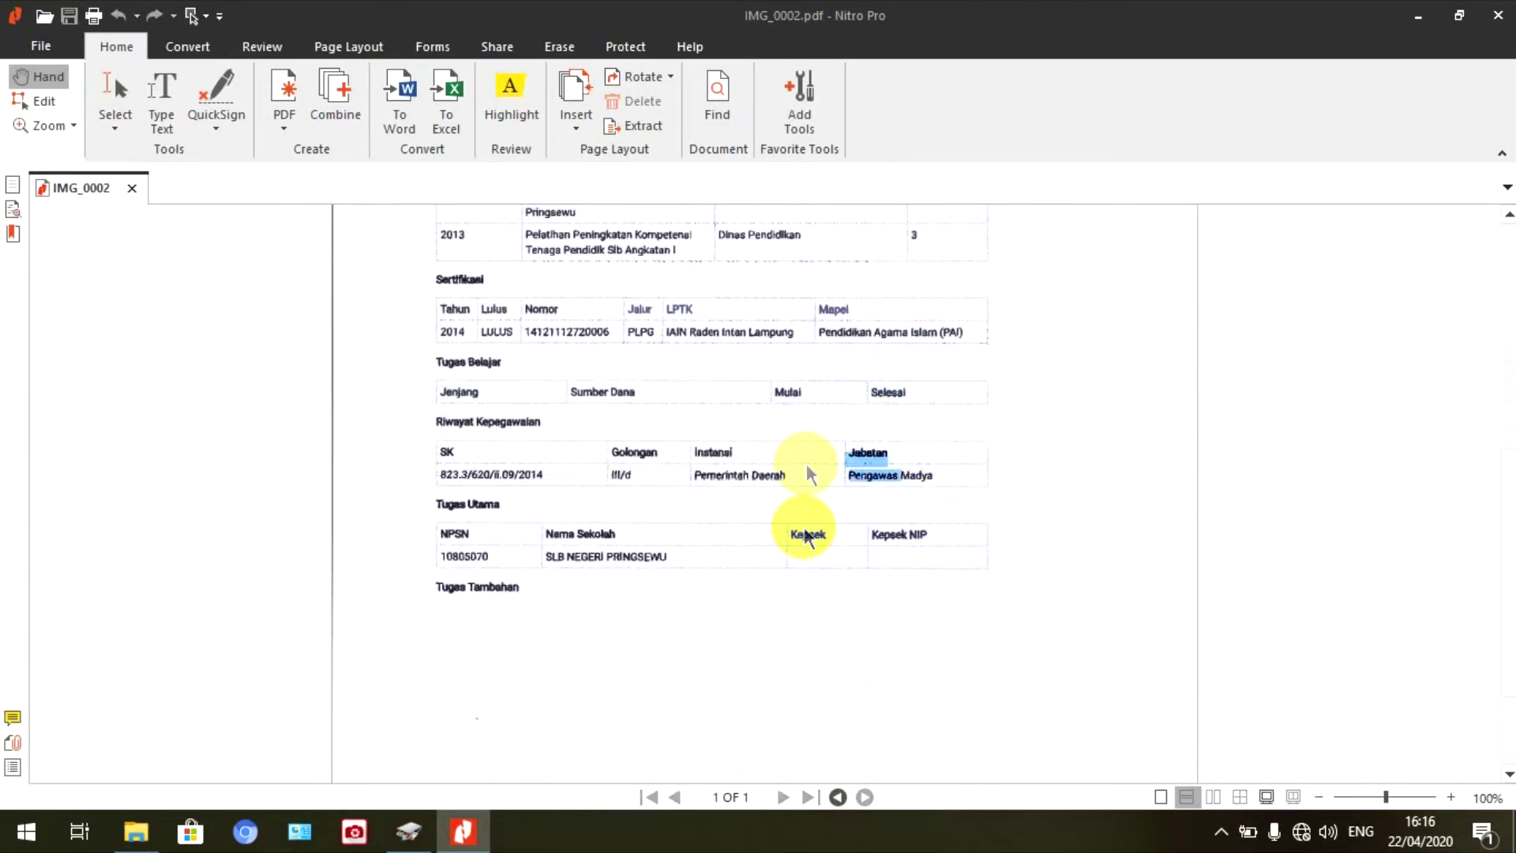
scroll(1054, 576, "up", 3)
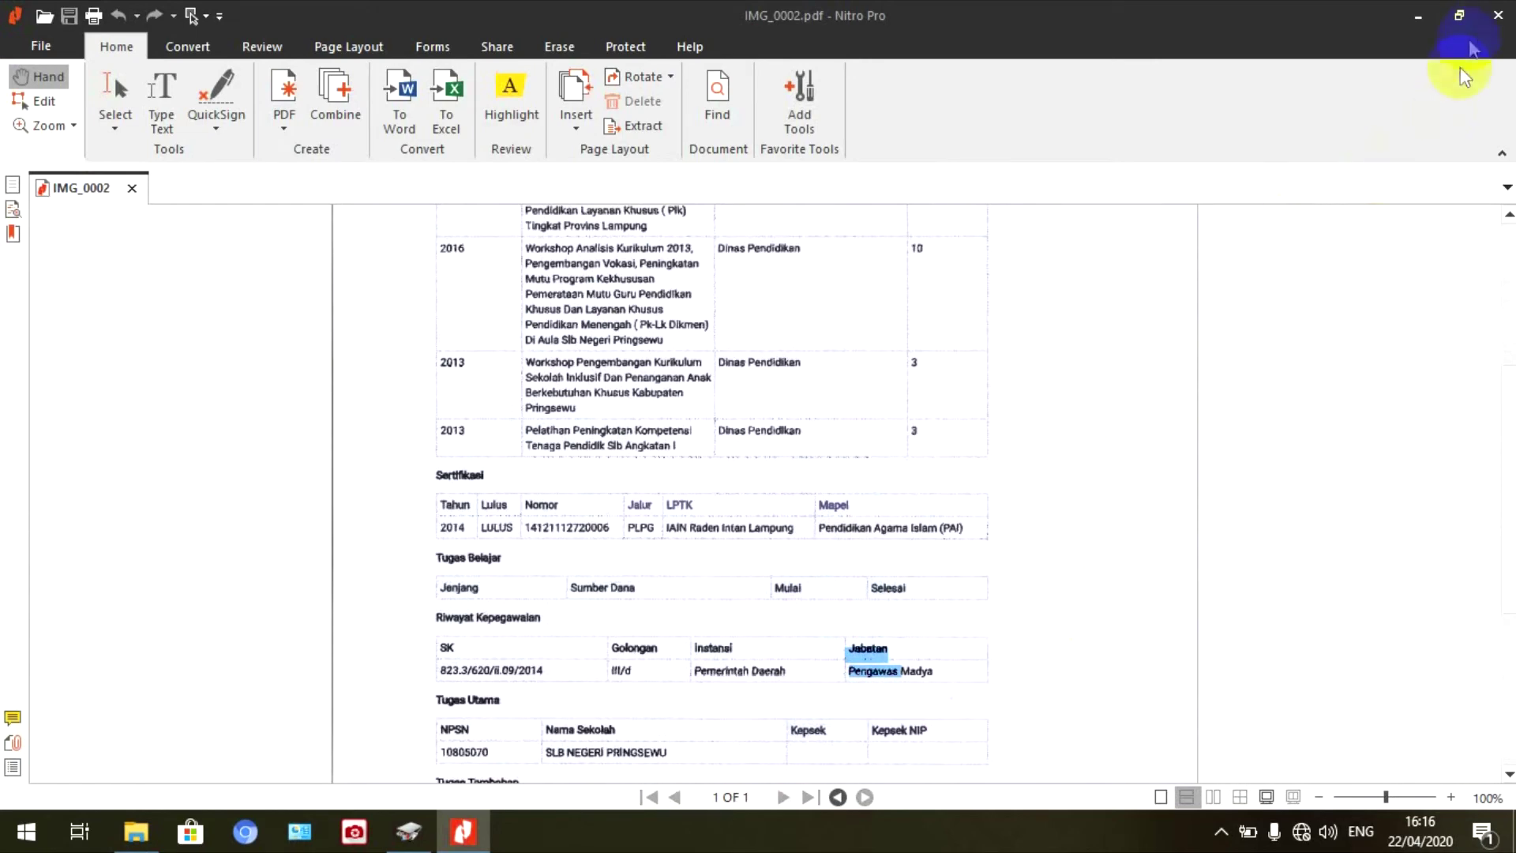
left_click(1497, 16)
- Rename IMG_0002.pdf to halaman3.pdf and minimise the folder window
right_click(491, 195)
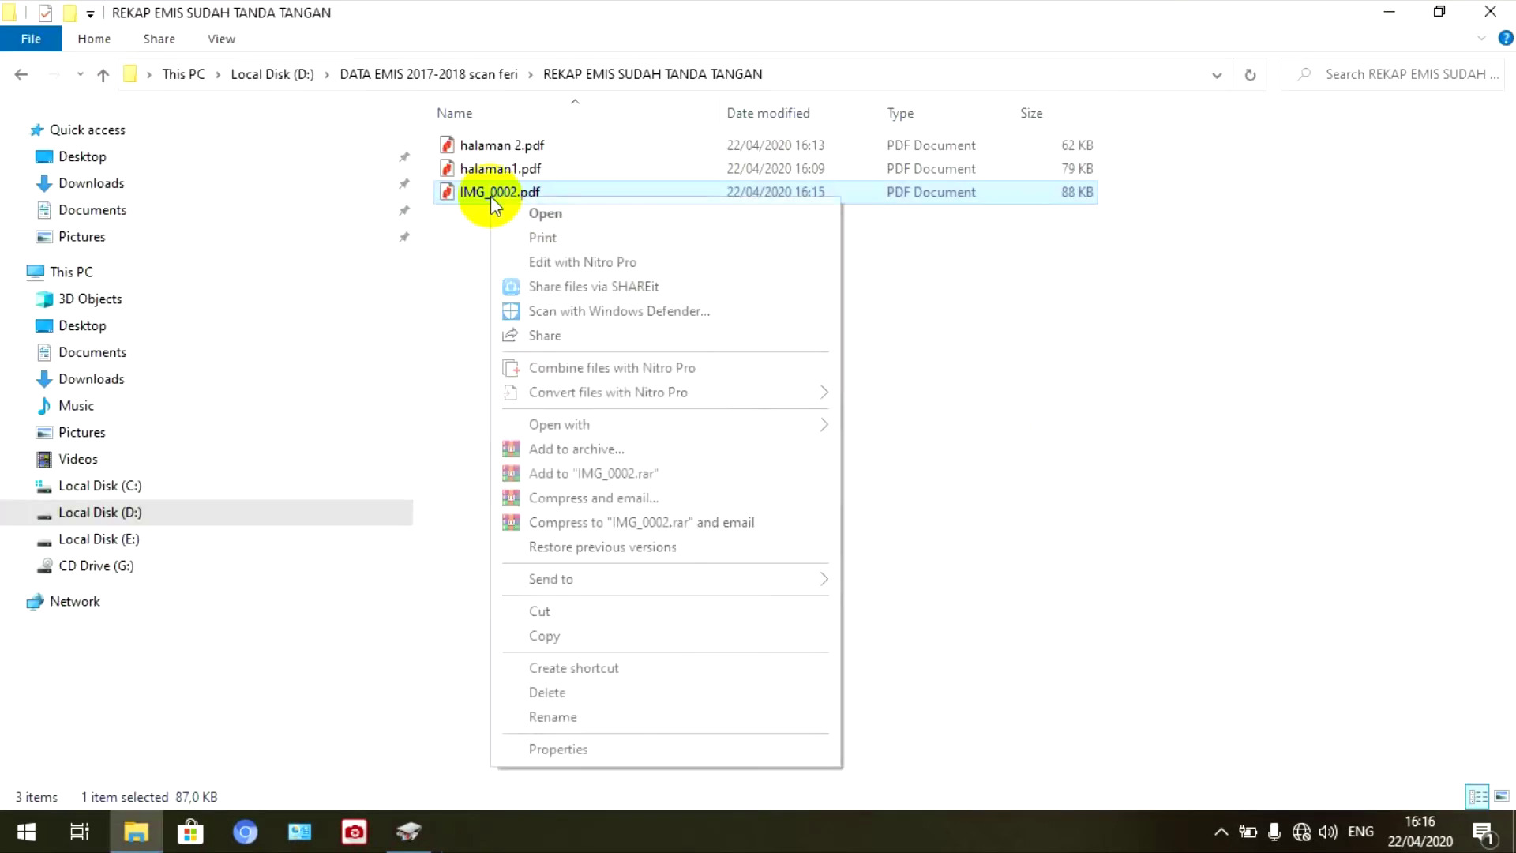
left_click(552, 718)
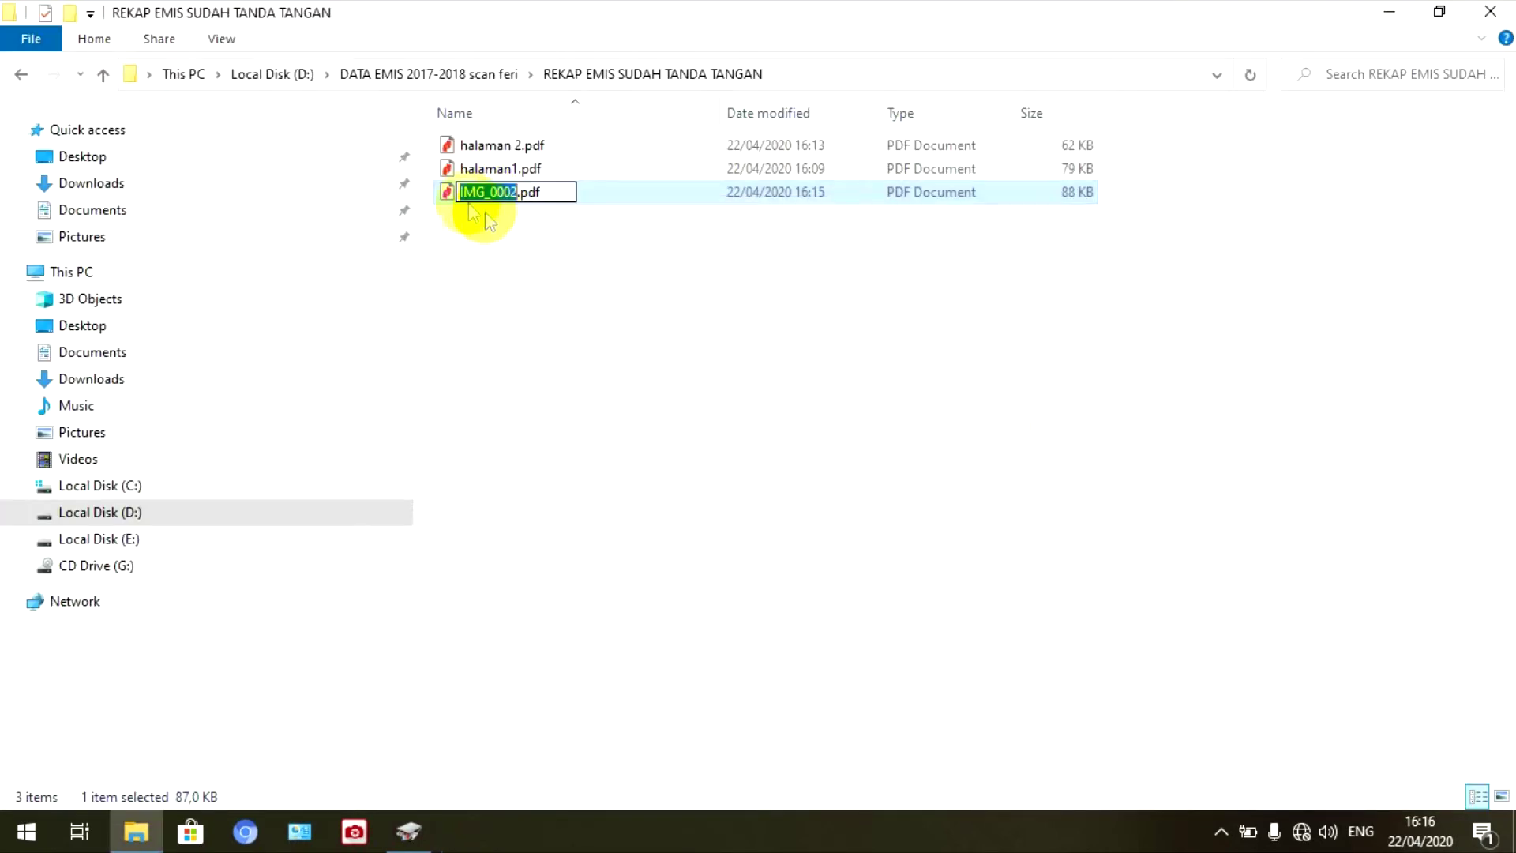
key("Home")
key("Delete")
key("Delete")
key("Delete")
key("Delete")
key("Delete")
key("Delete")
key("Delete")
key("Delete")
type("halaman")
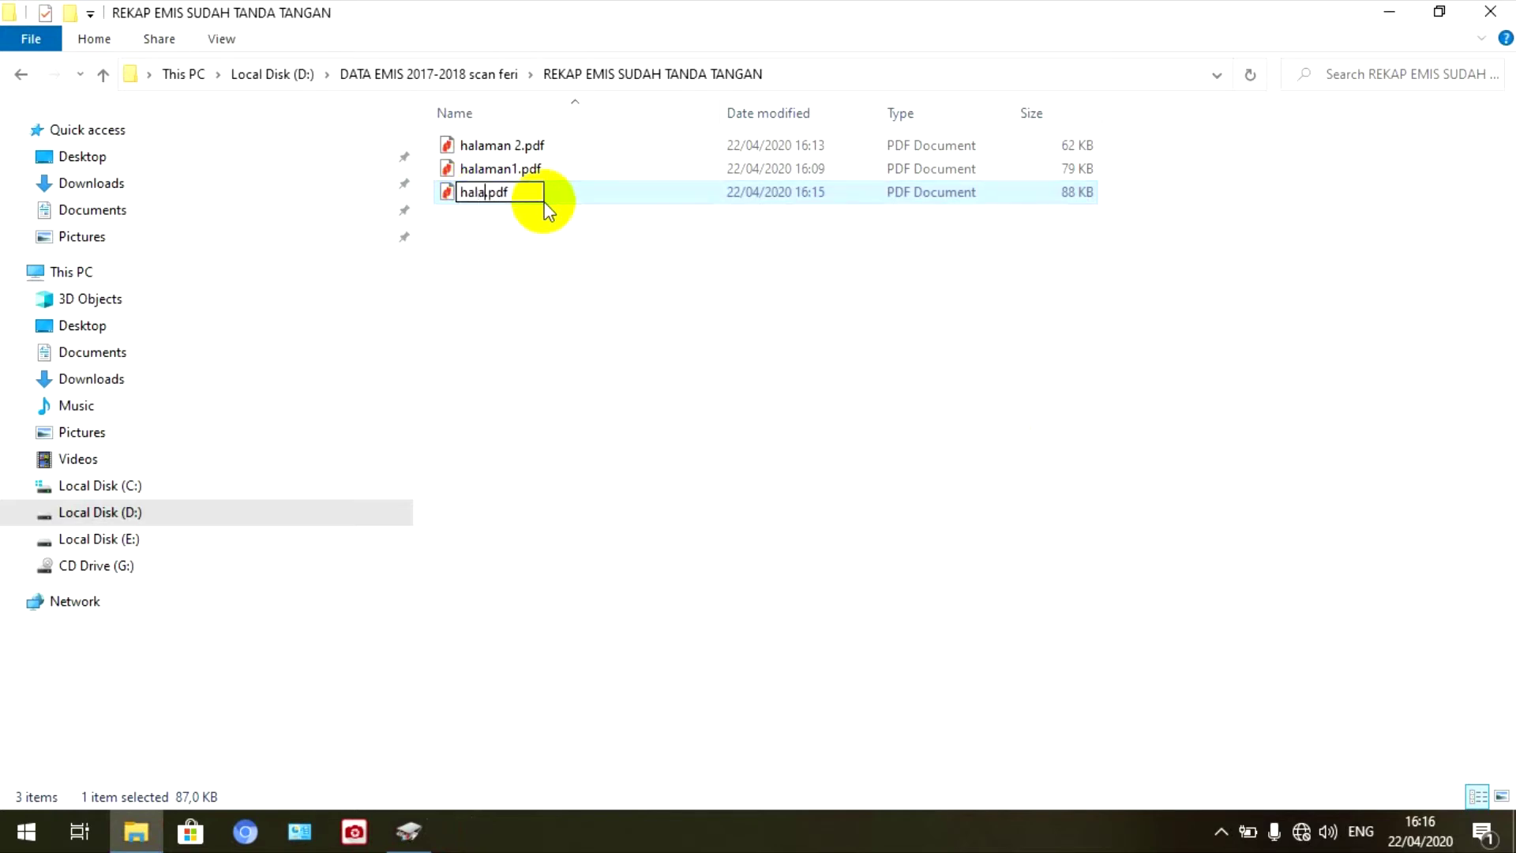
type("3")
left_click(542, 272)
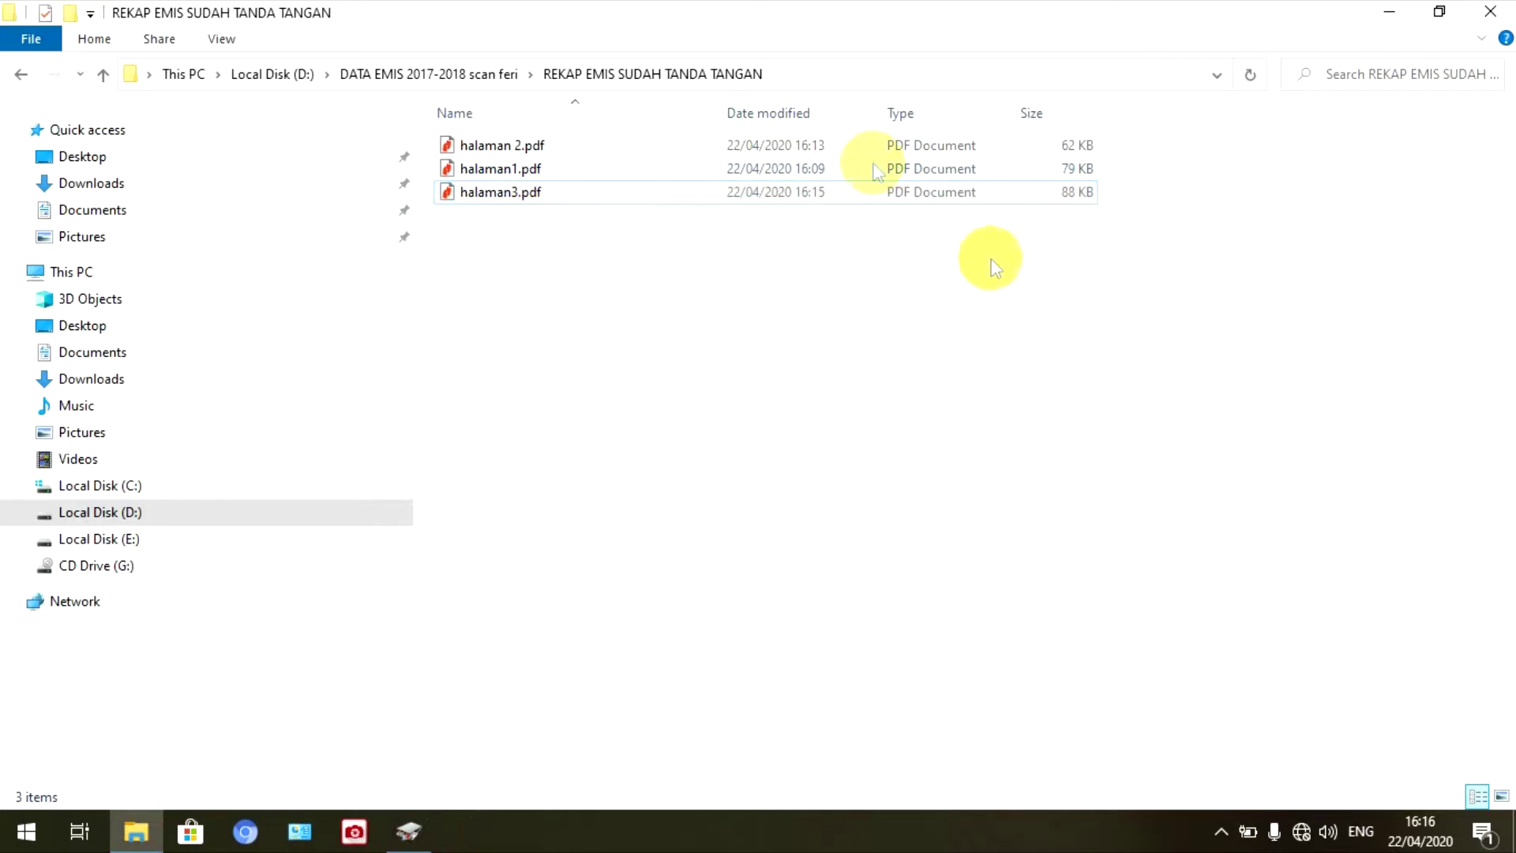
left_click(1383, 11)
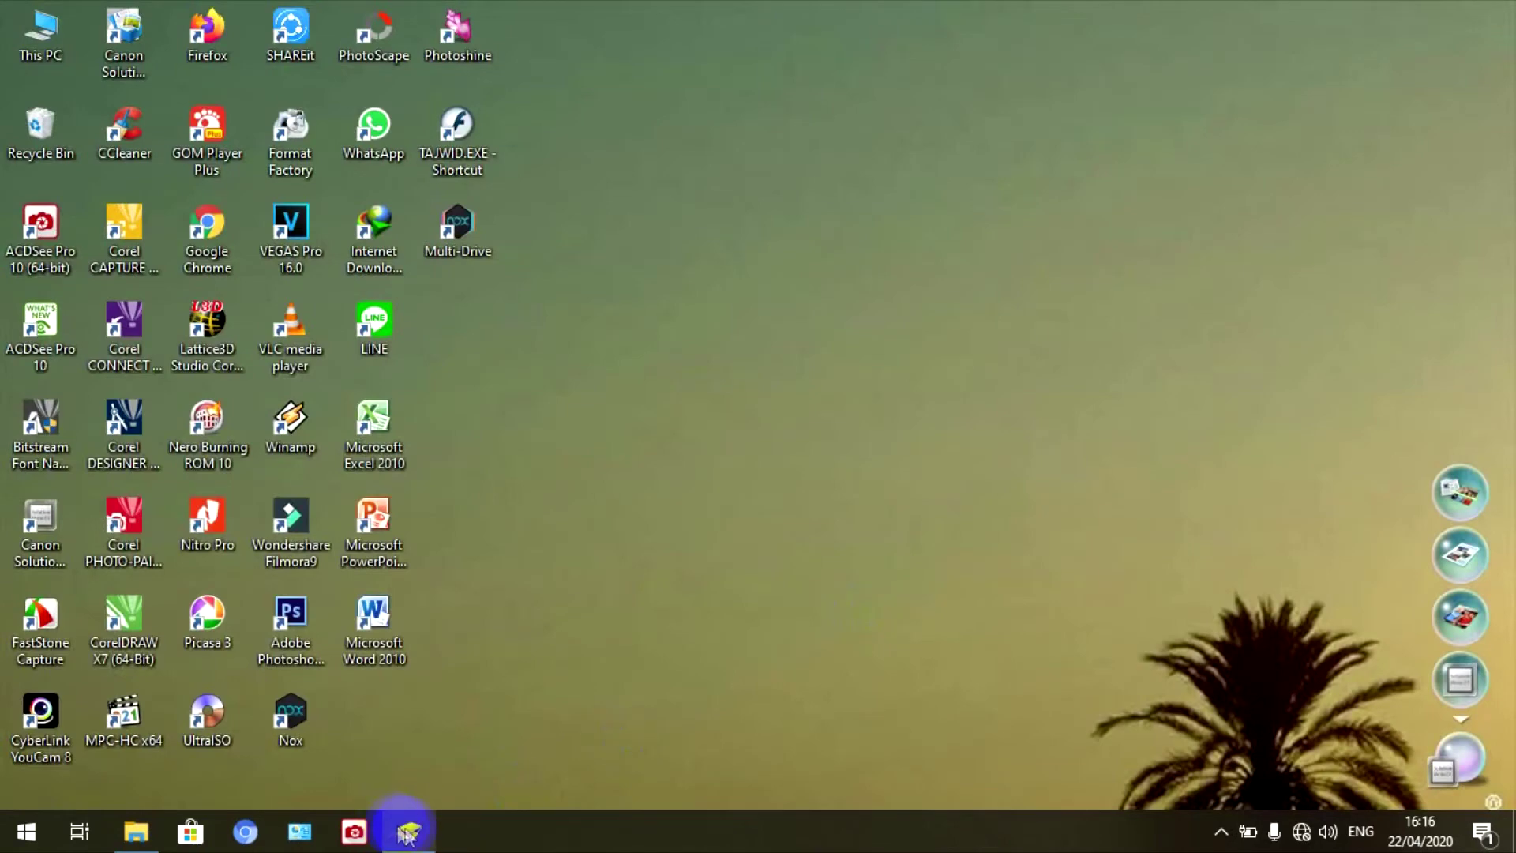
- Close Canon MP Navigator EX from the taskbar and refresh the desktop
left_click(407, 828)
left_click(1172, 116)
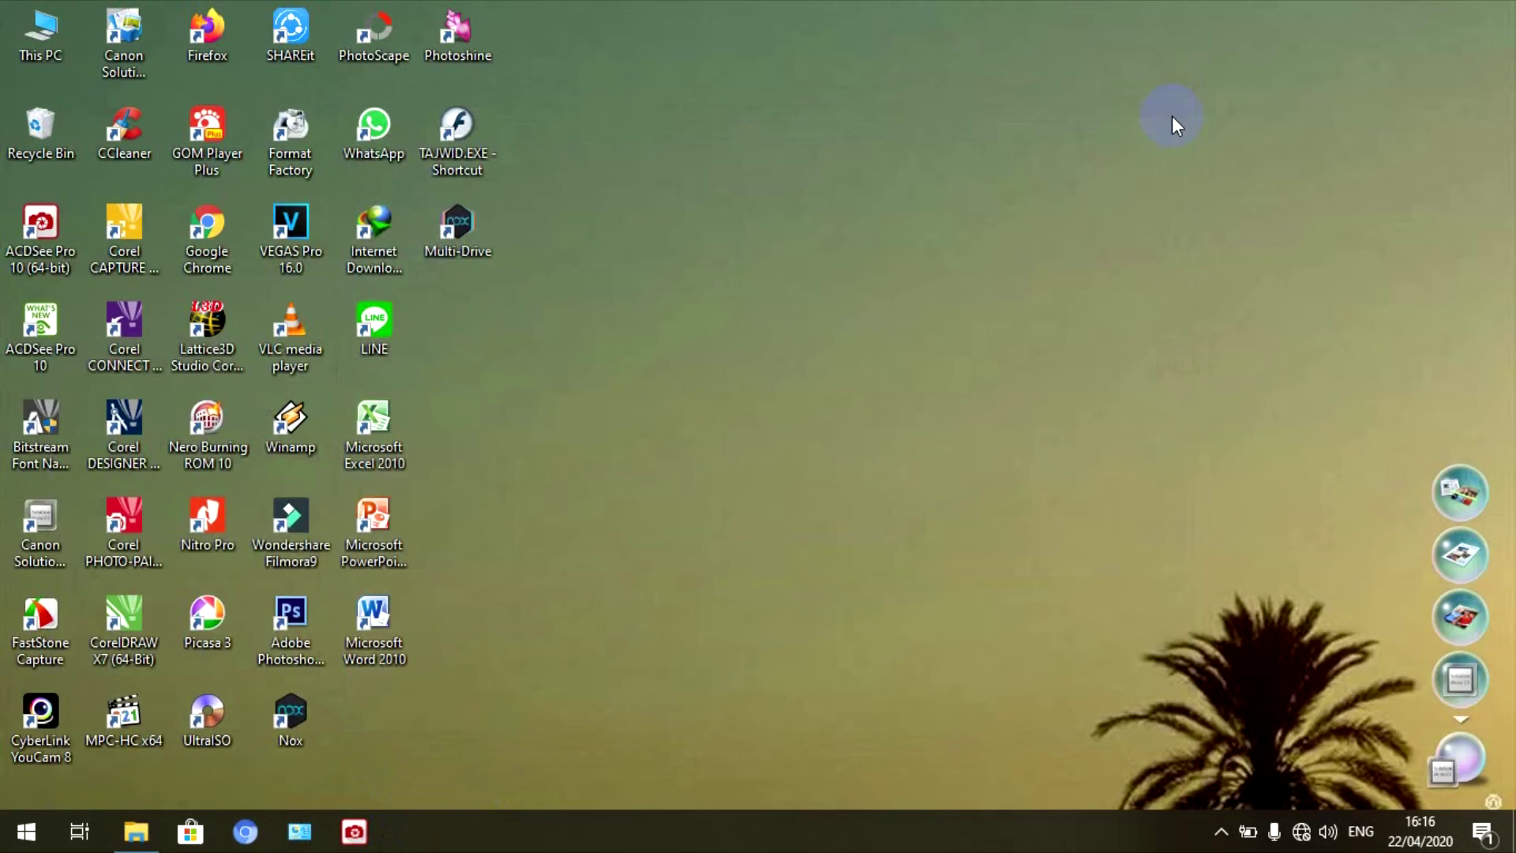
right_click(953, 97)
left_click(996, 160)
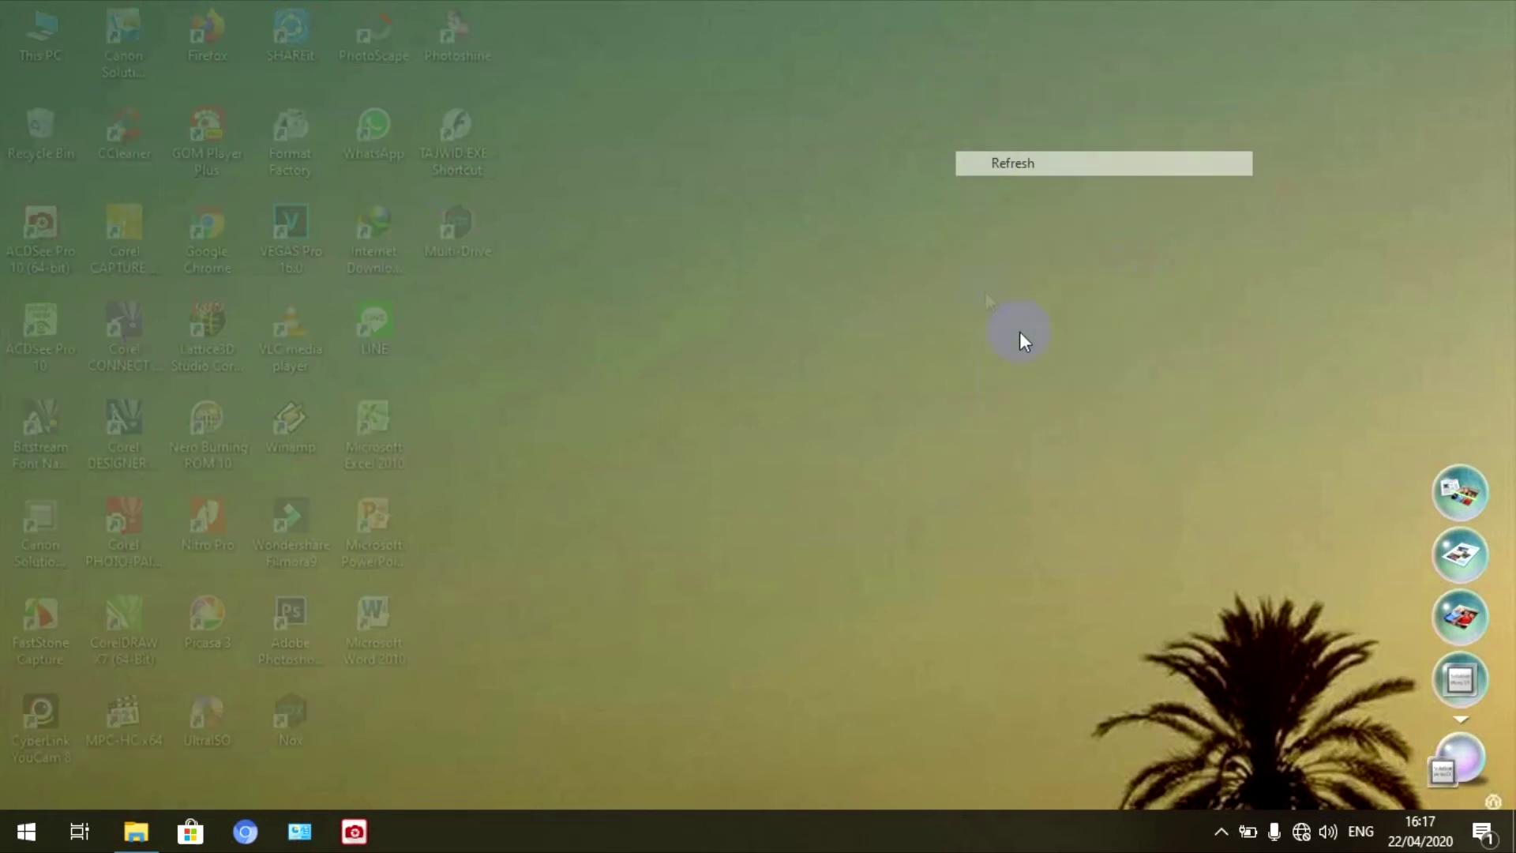
- Run a fourth Auto Scan as a PDF, keeping the existing PDF settings
left_click(1470, 494)
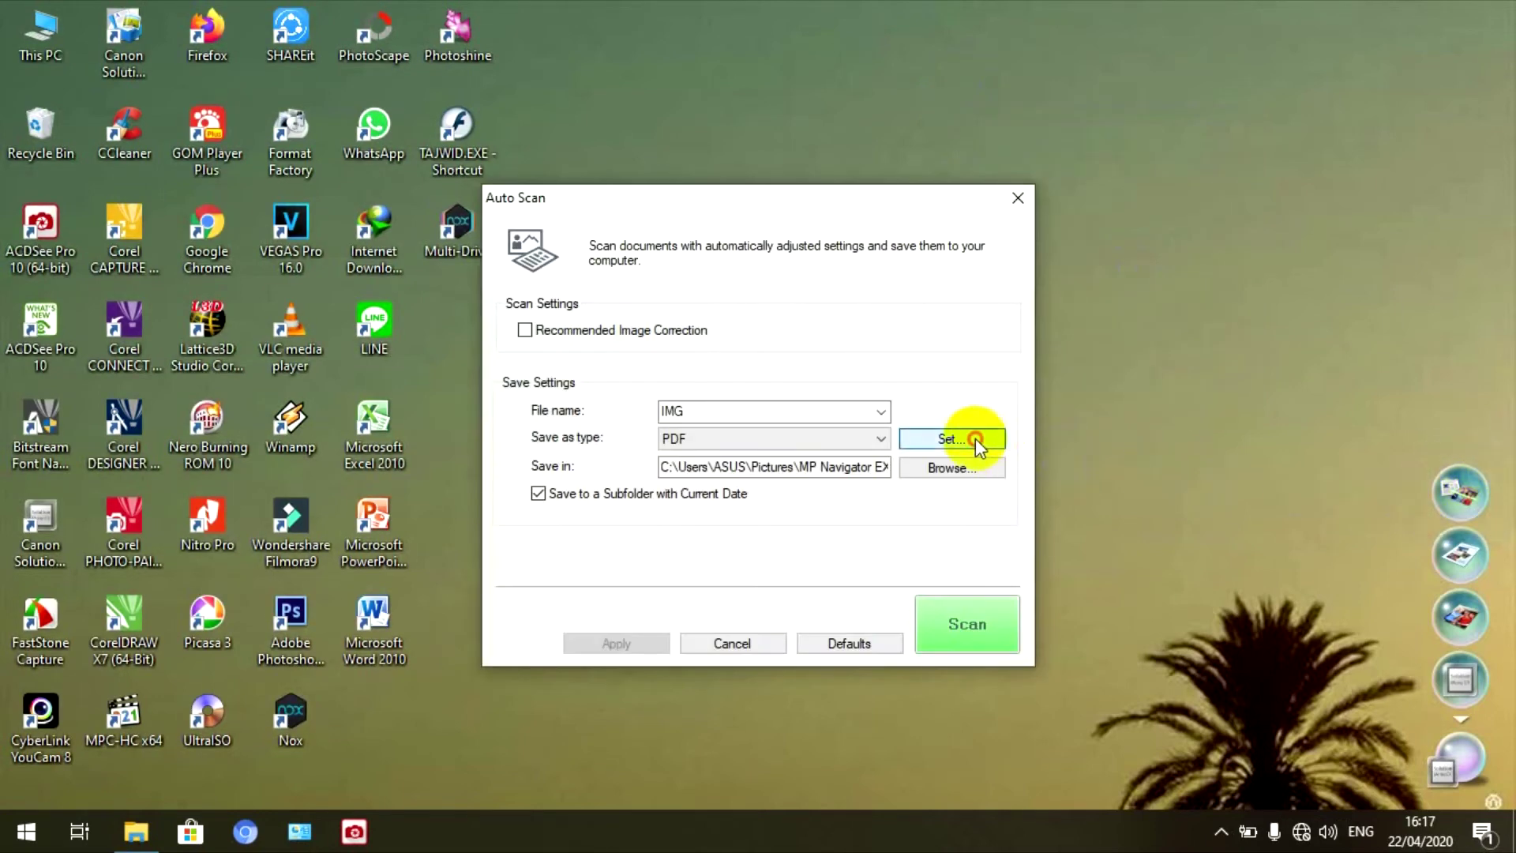
left_click(975, 439)
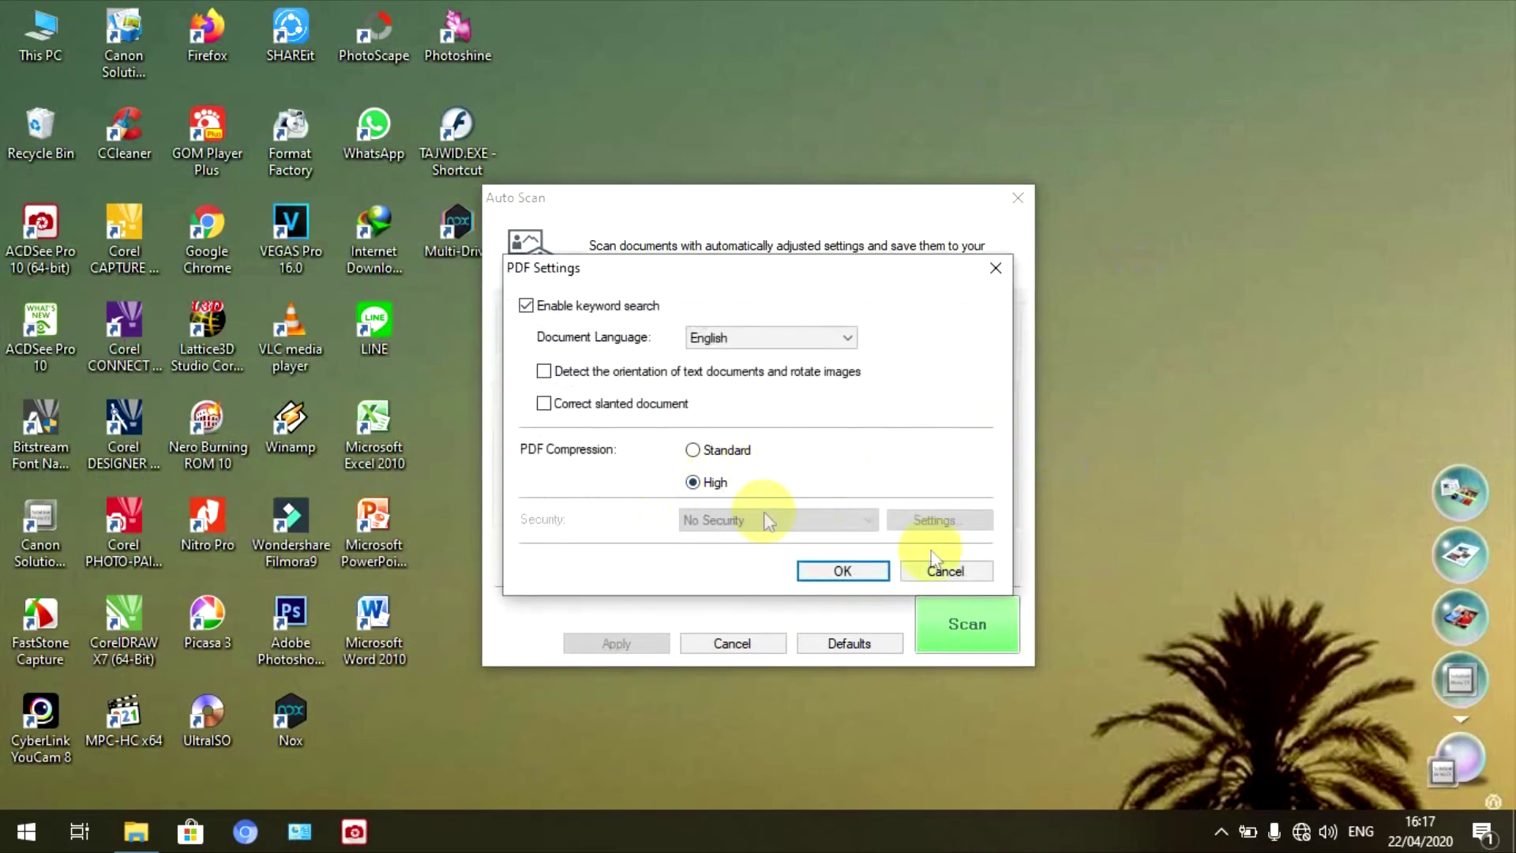
left_click(853, 568)
left_click(1001, 623)
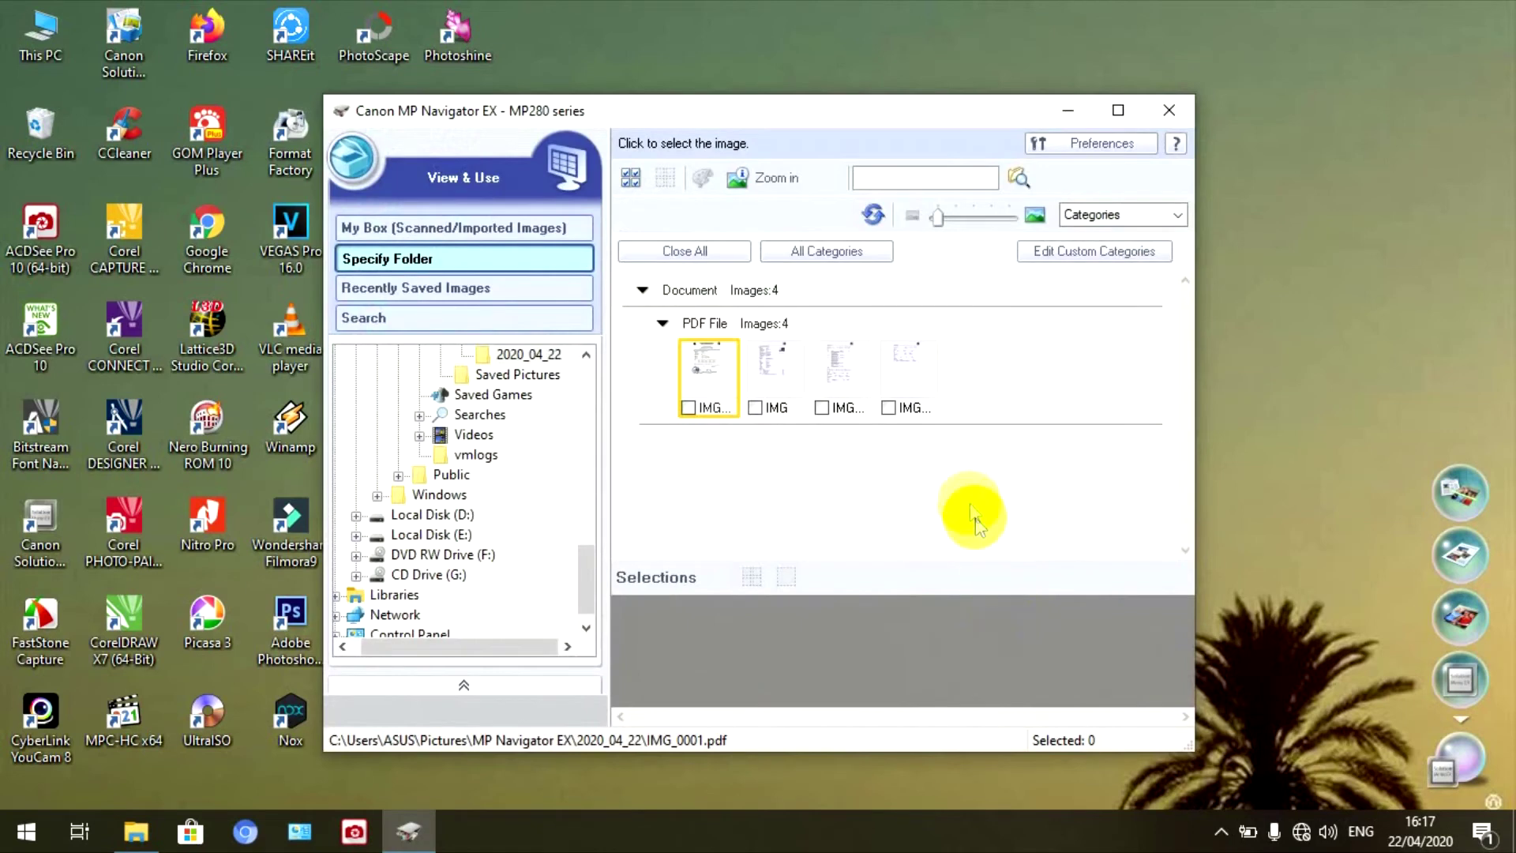
- Preview the 45 KB IMG_0003.pdf scan, copy it, and switch to the REKAP EMIS folder
double_click(910, 367)
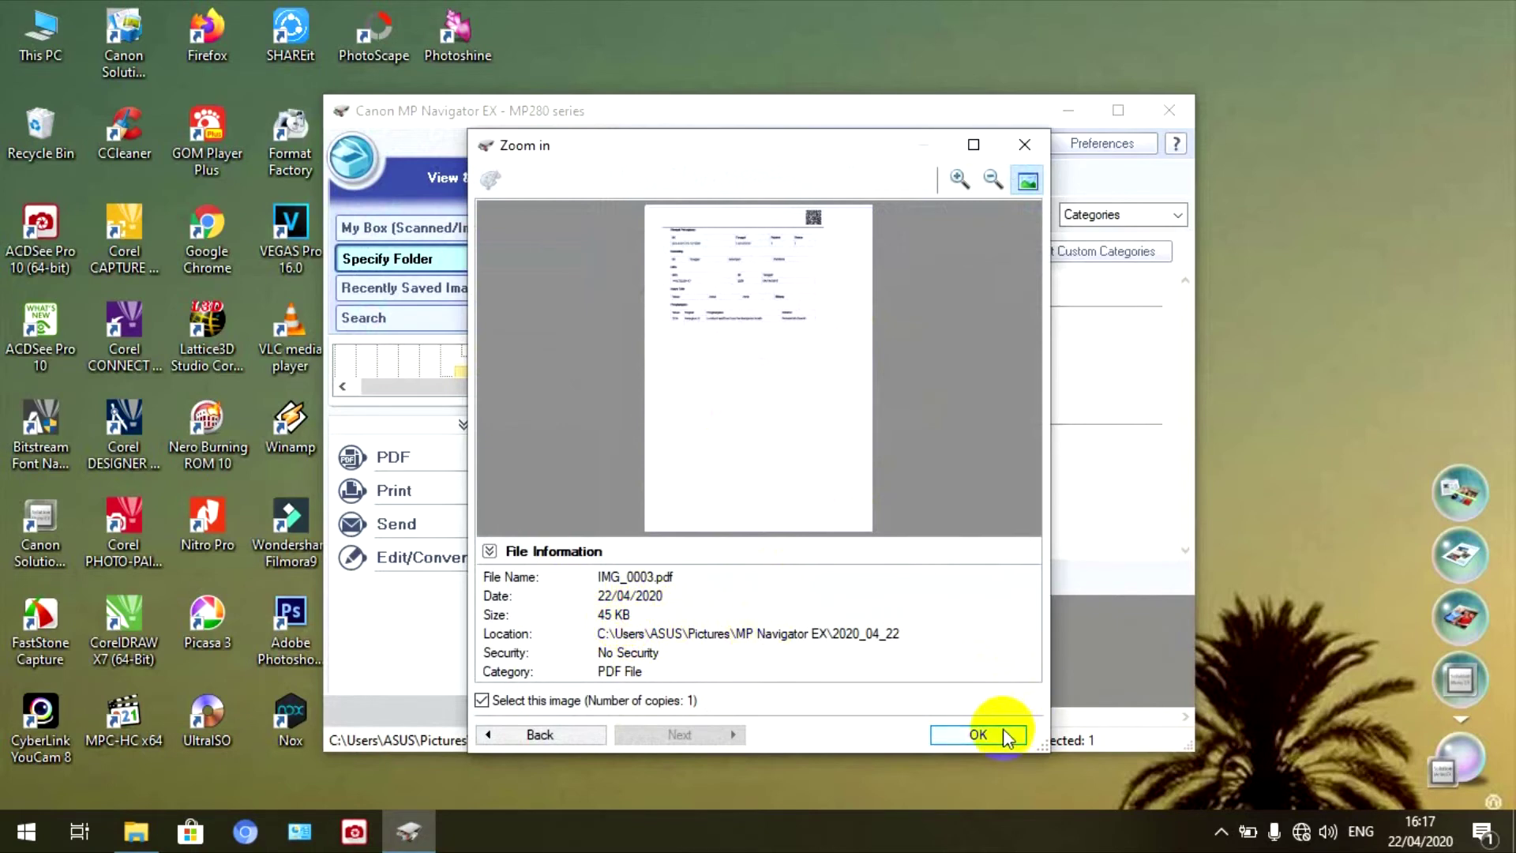
left_click(978, 734)
right_click(904, 363)
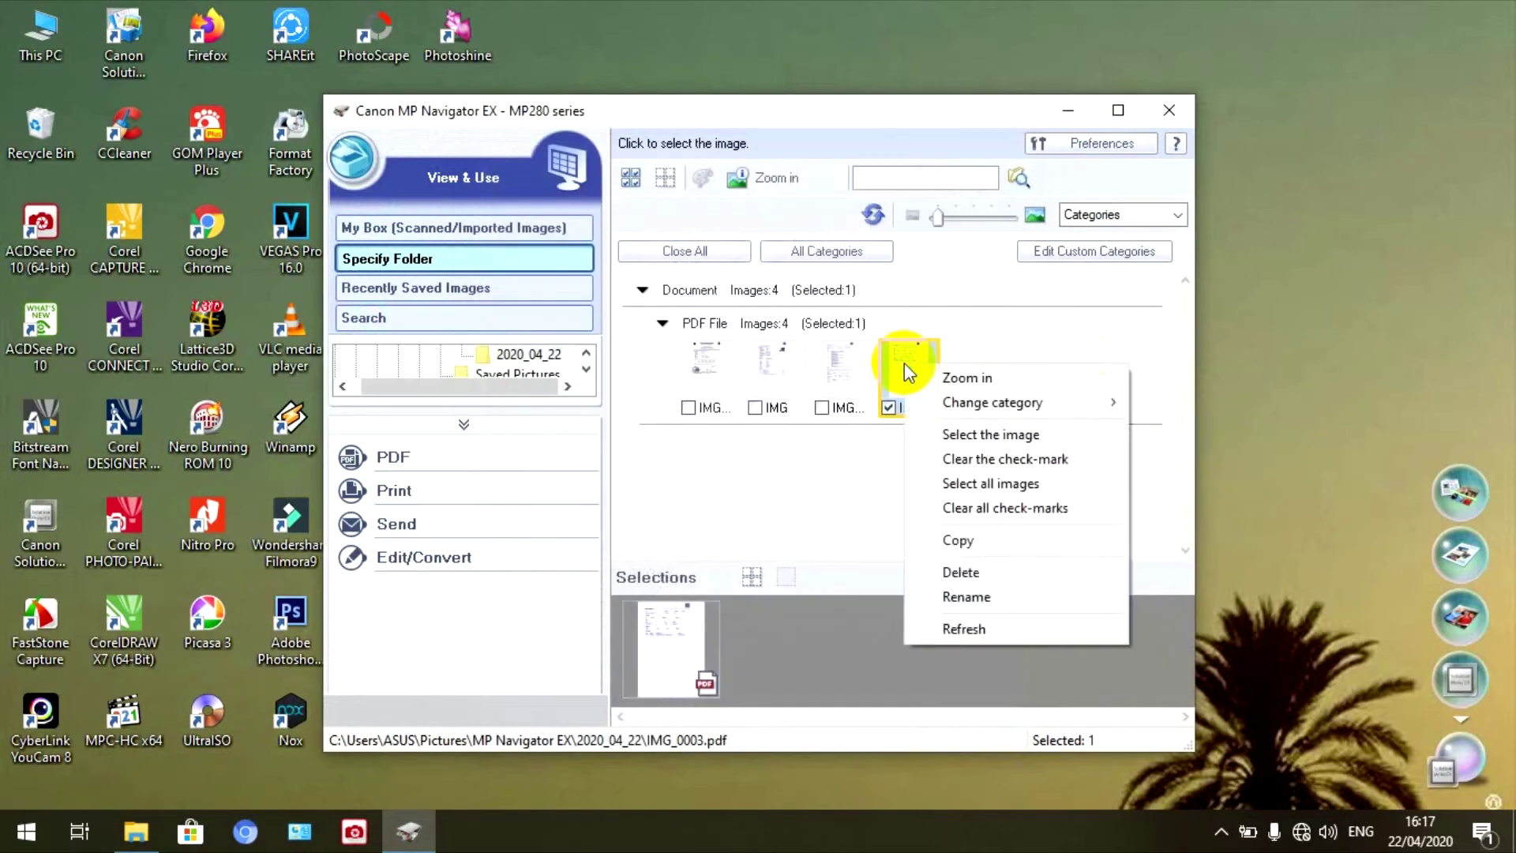
left_click(949, 541)
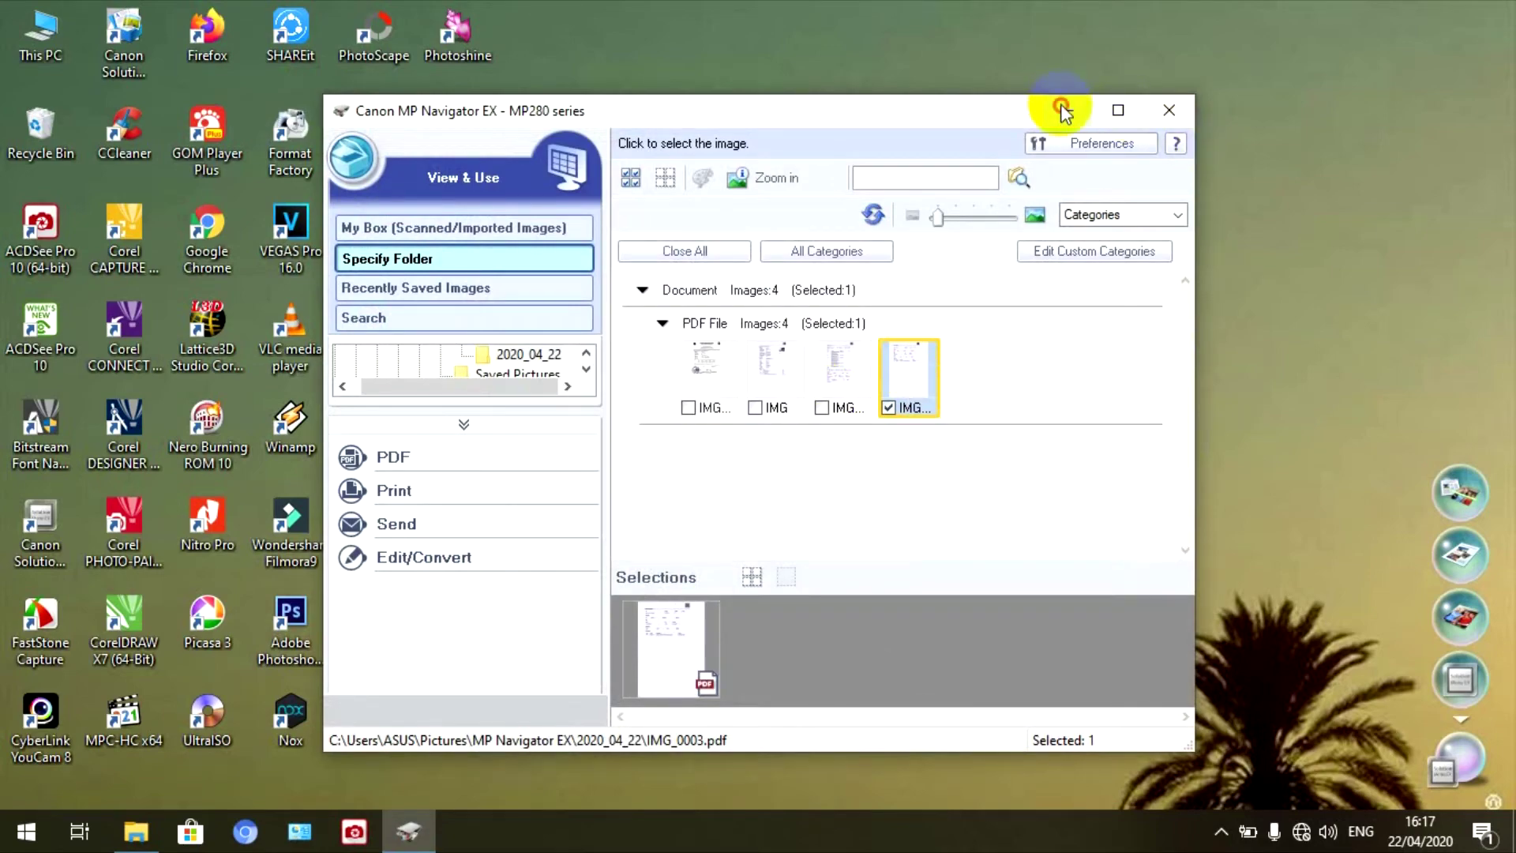
left_click(1064, 109)
left_click(136, 831)
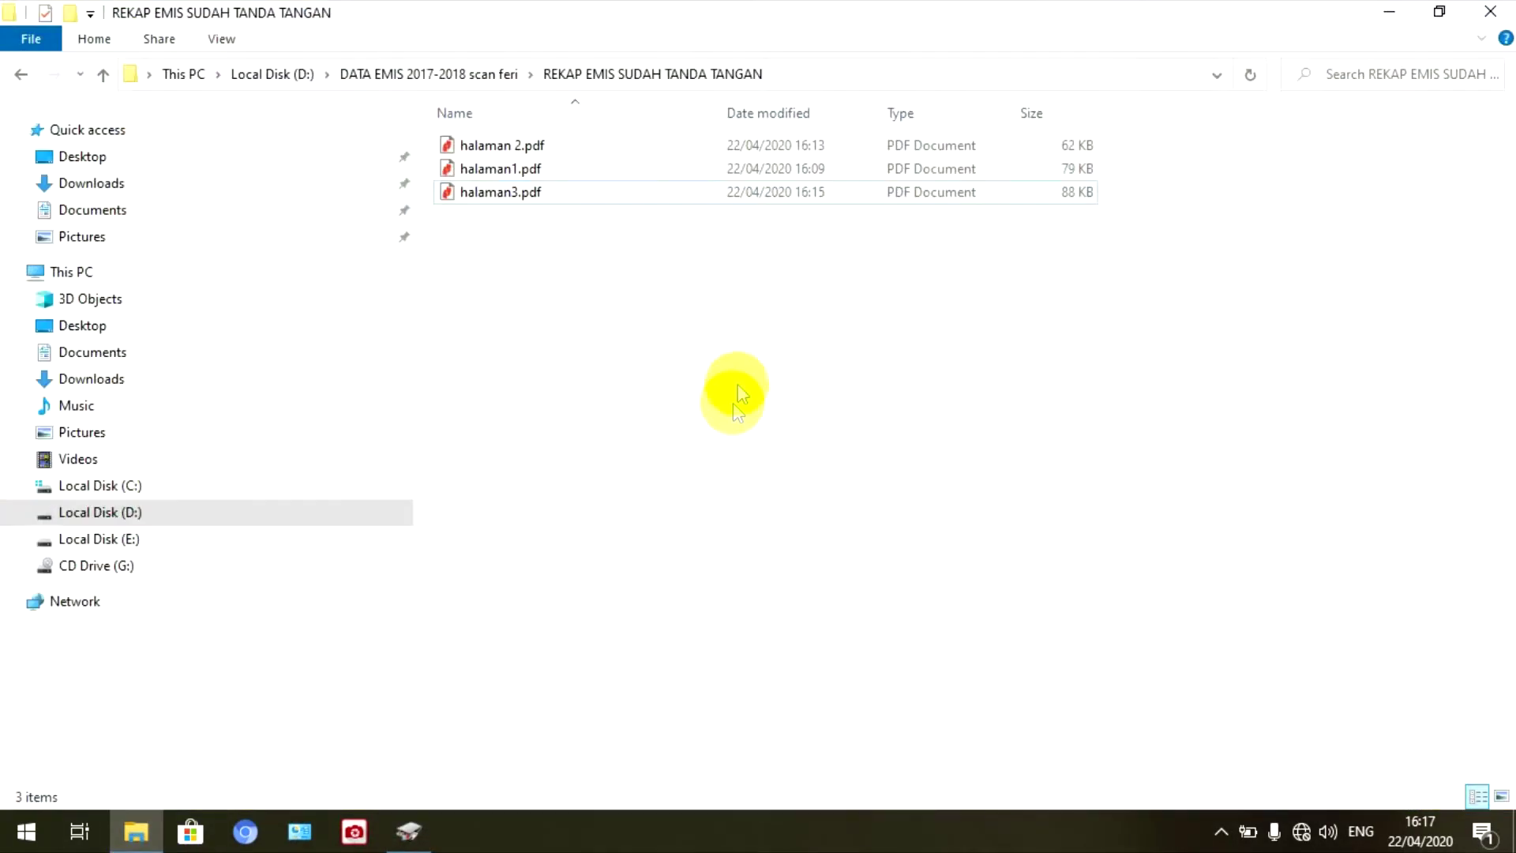
- Paste the scan into the folder and check IMG_0003.pdf in Nitro Pro
right_click(616, 309)
left_click(670, 463)
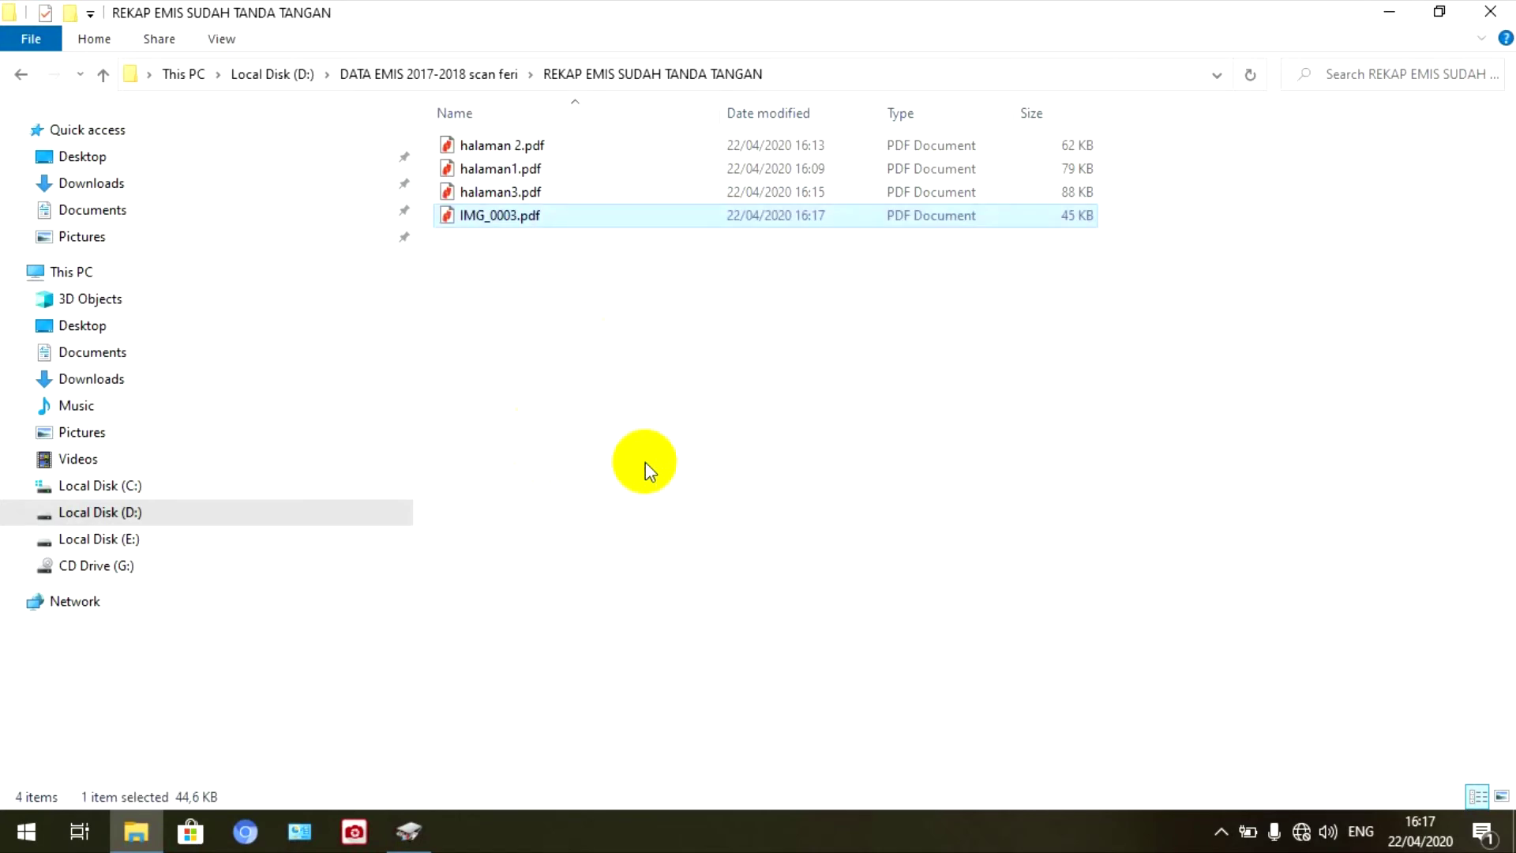
left_click(581, 225)
double_click(581, 225)
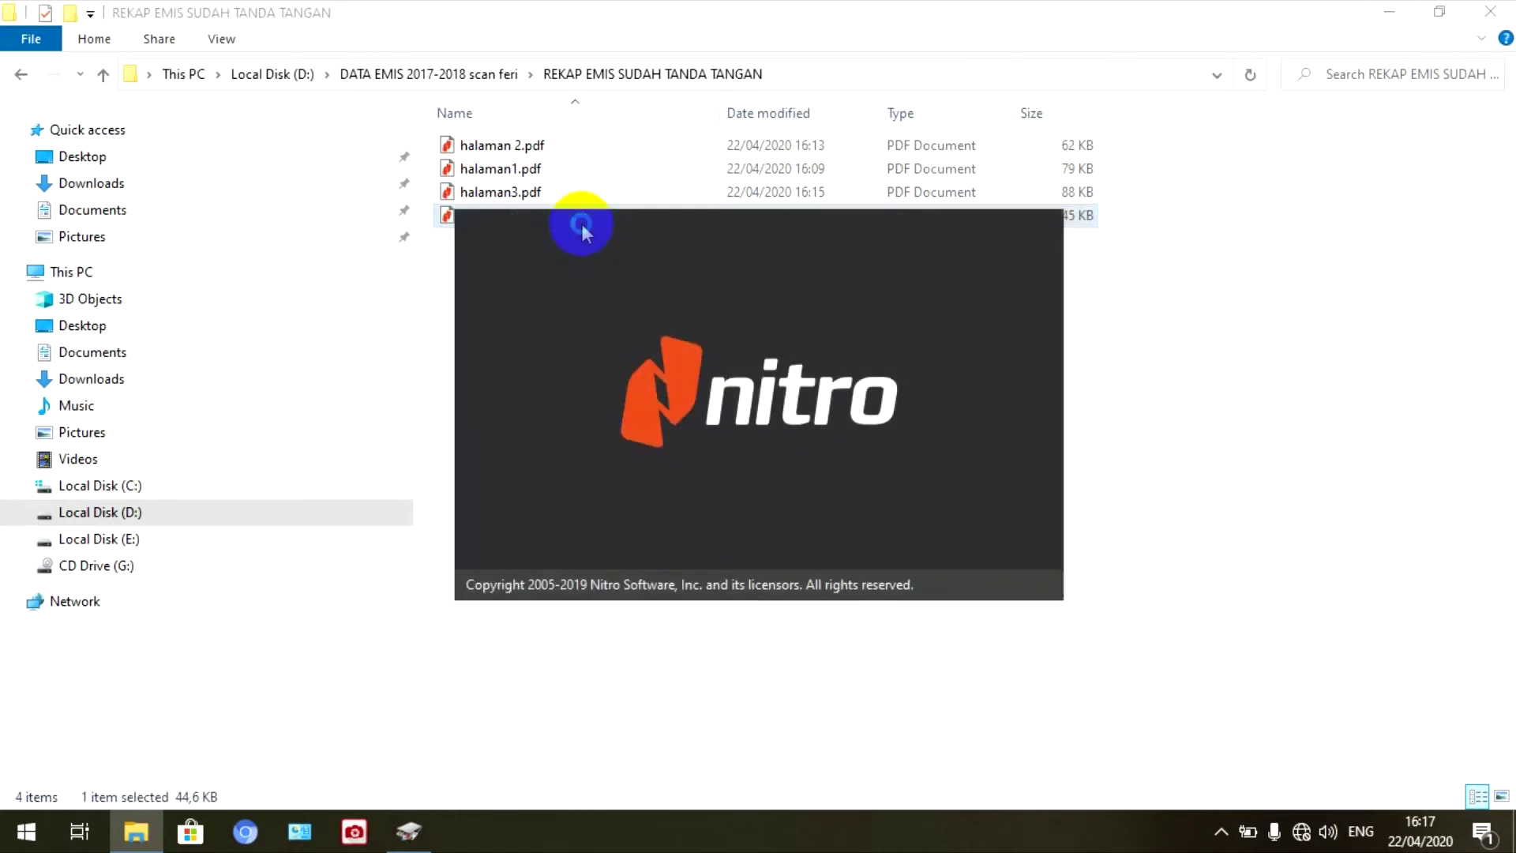
scroll(929, 612, "down", 3)
scroll(931, 609, "up", 3)
scroll(931, 609, "down", 3)
scroll(959, 622, "up", 5)
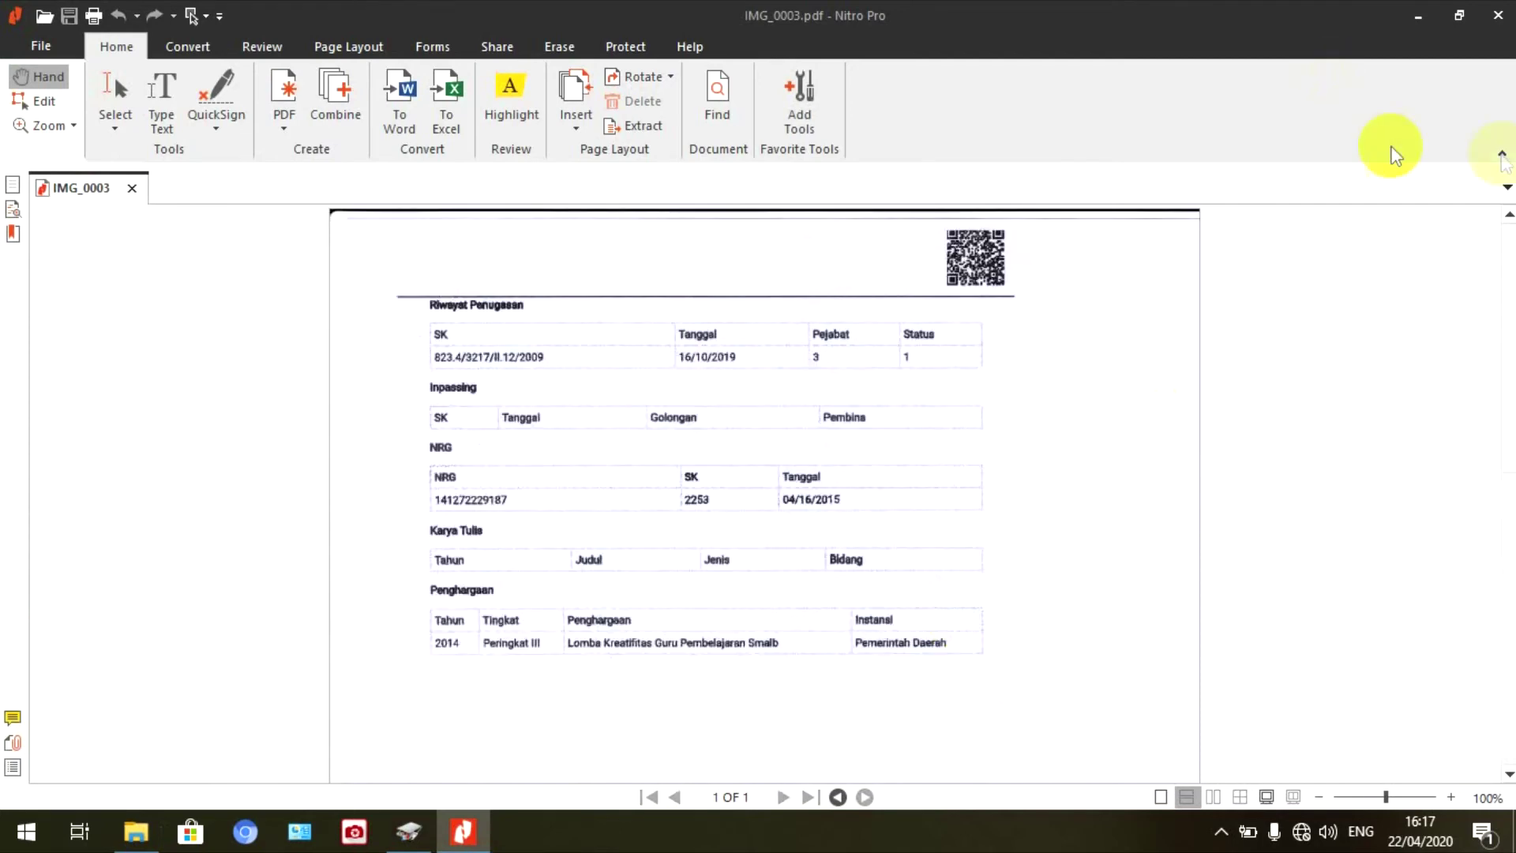
left_click(1498, 15)
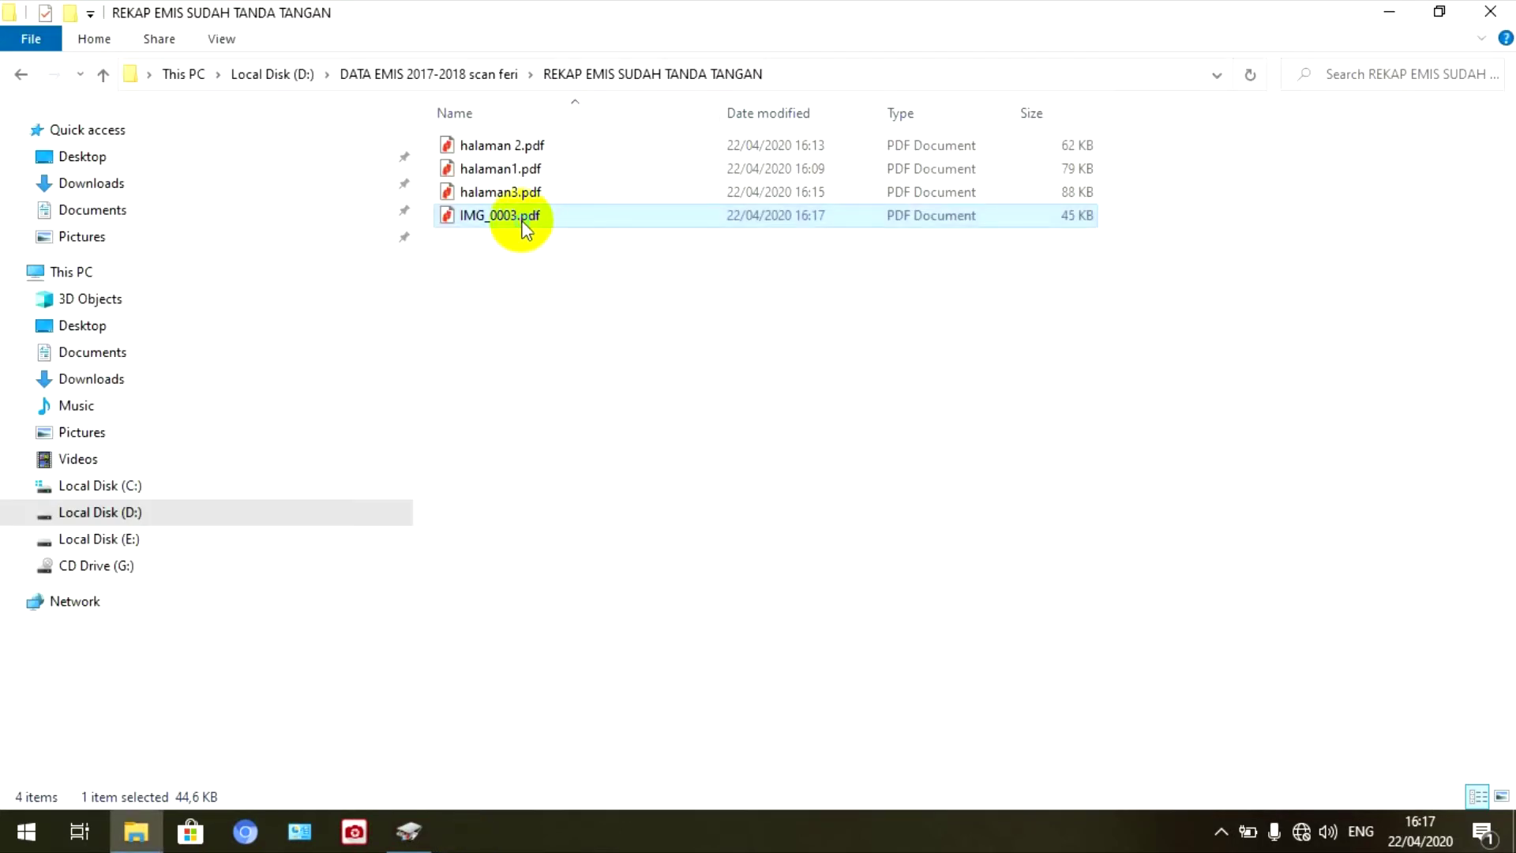
- Rename IMG_0003.pdf to 'halaman 4.pdf', minimise the folder, and restore Canon MP Navigator EX
right_click(522, 221)
left_click(594, 741)
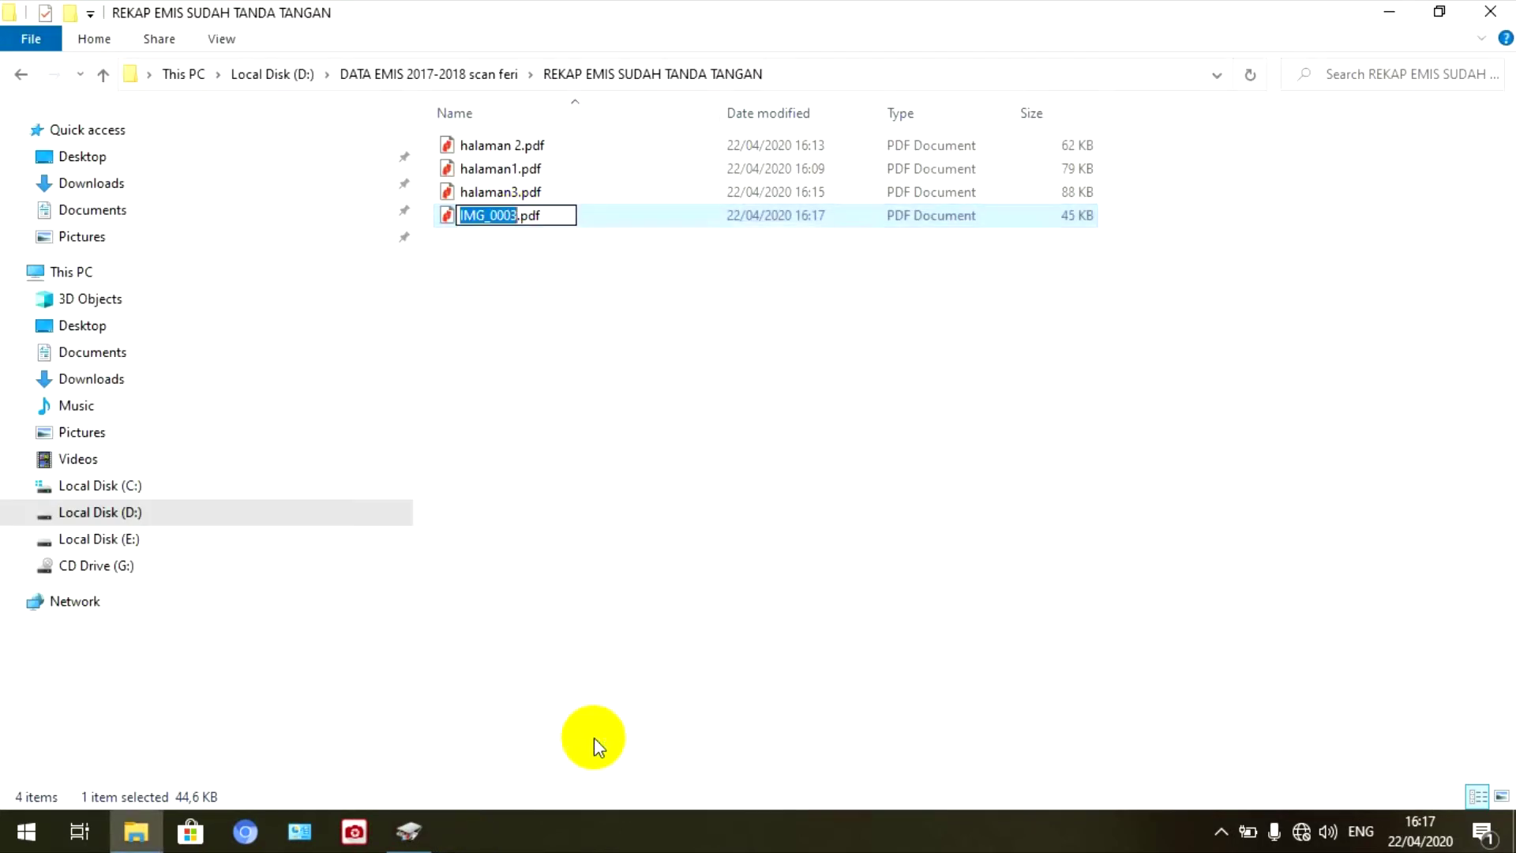
key("BackSpace")
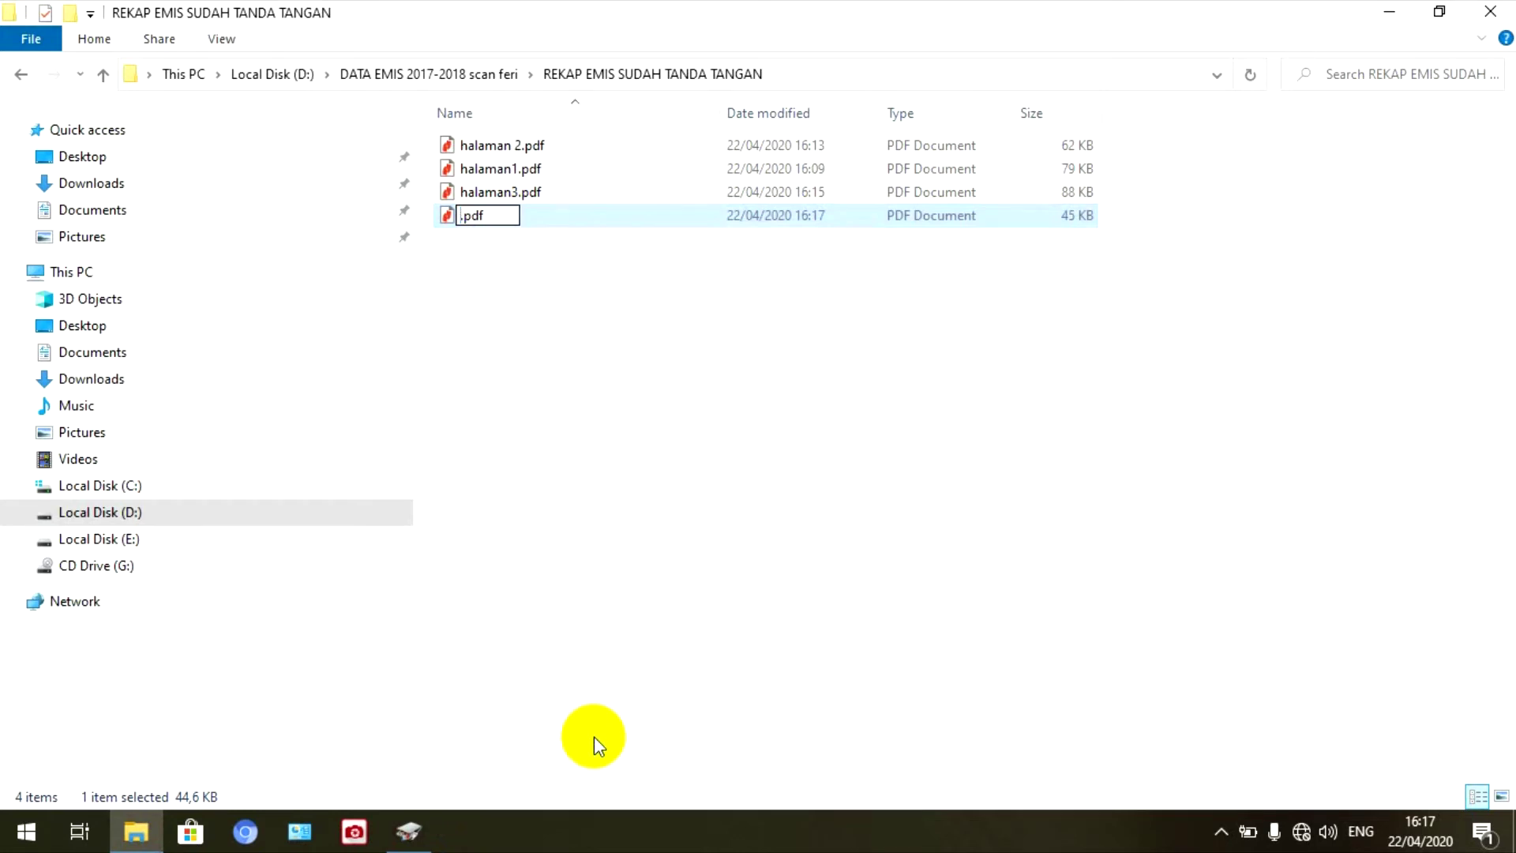
type("halaman 4")
left_click(968, 597)
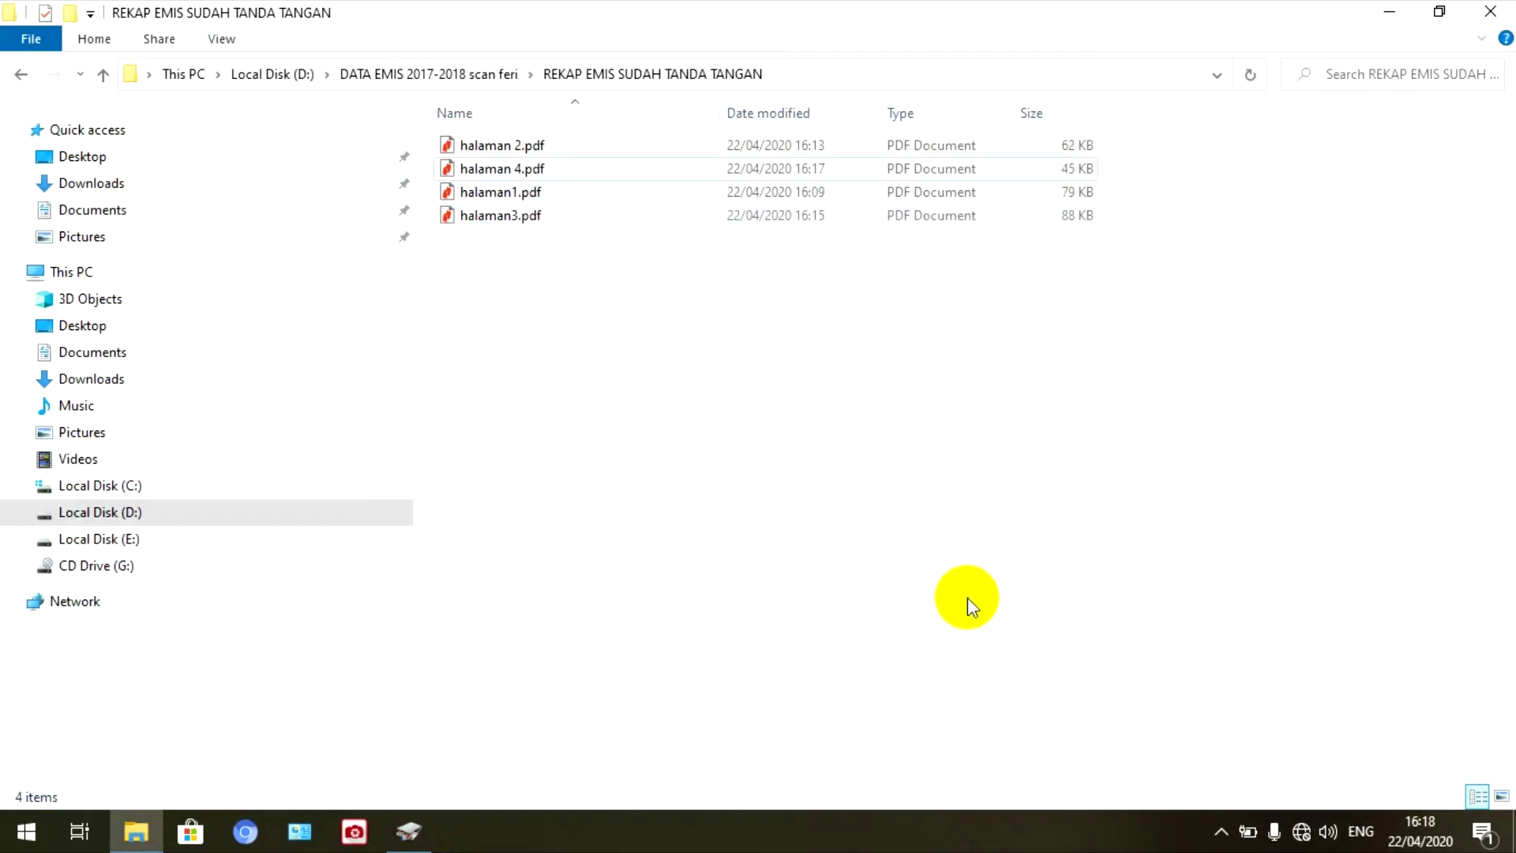
left_click(1392, 14)
left_click(408, 830)
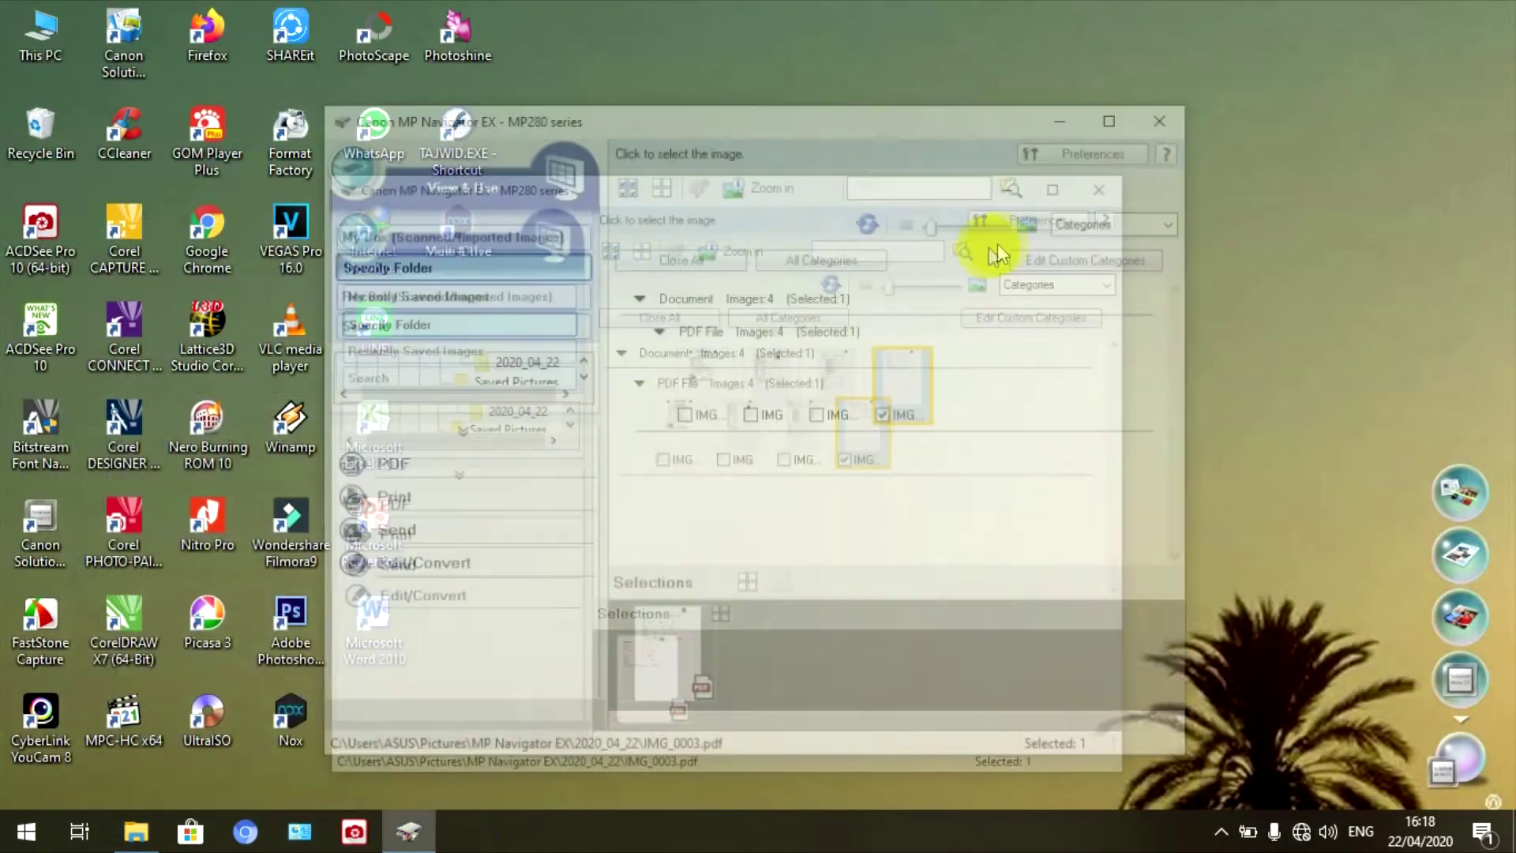
- Close Canon MP Navigator EX and refresh the desktop three times
left_click(1169, 111)
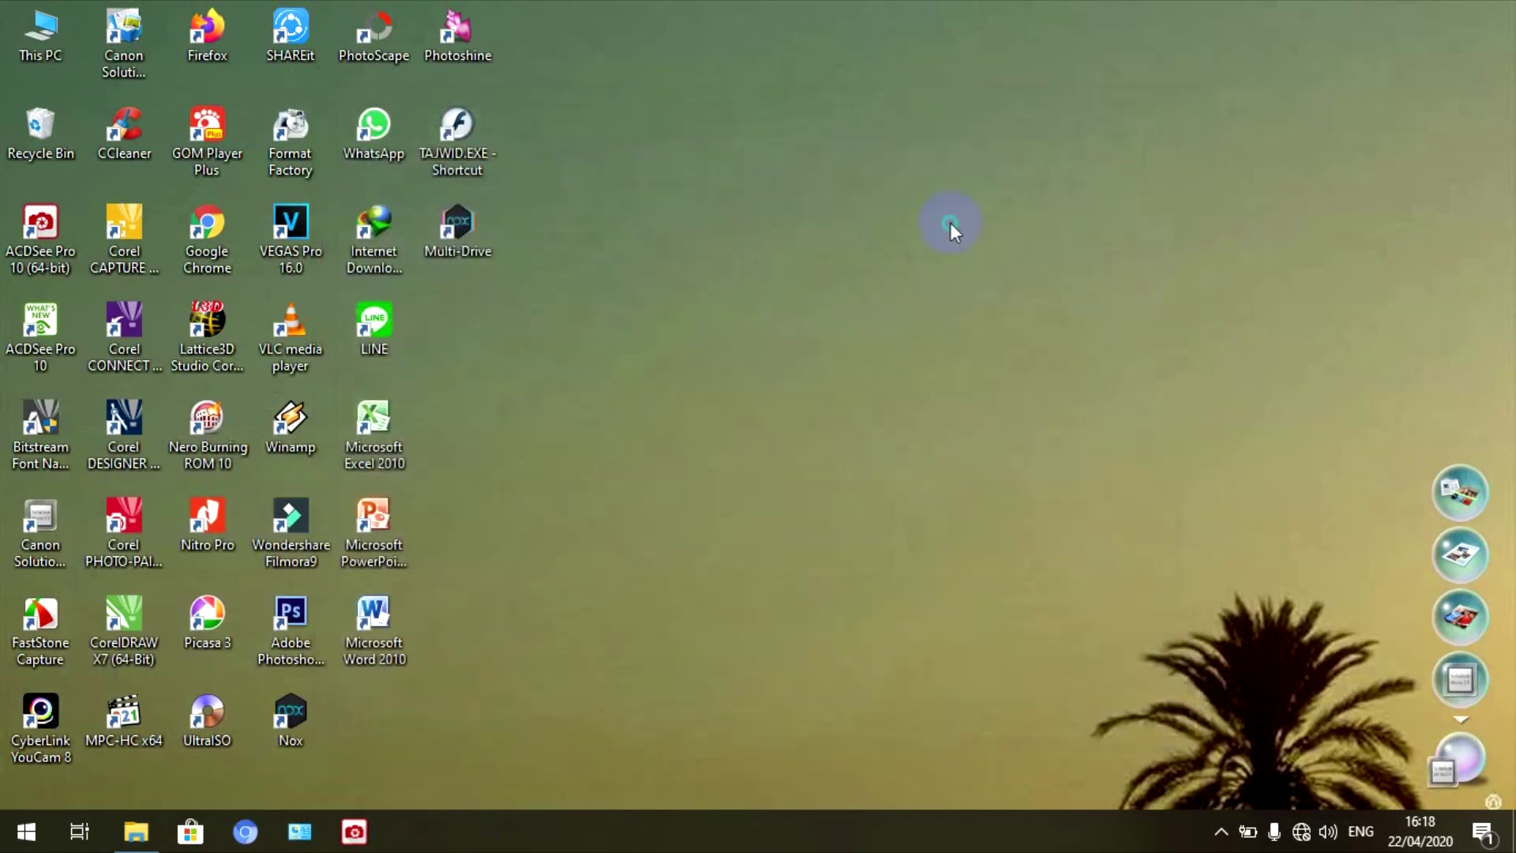
right_click(950, 224)
left_click(959, 288)
right_click(807, 188)
left_click(865, 259)
right_click(865, 259)
left_click(909, 322)
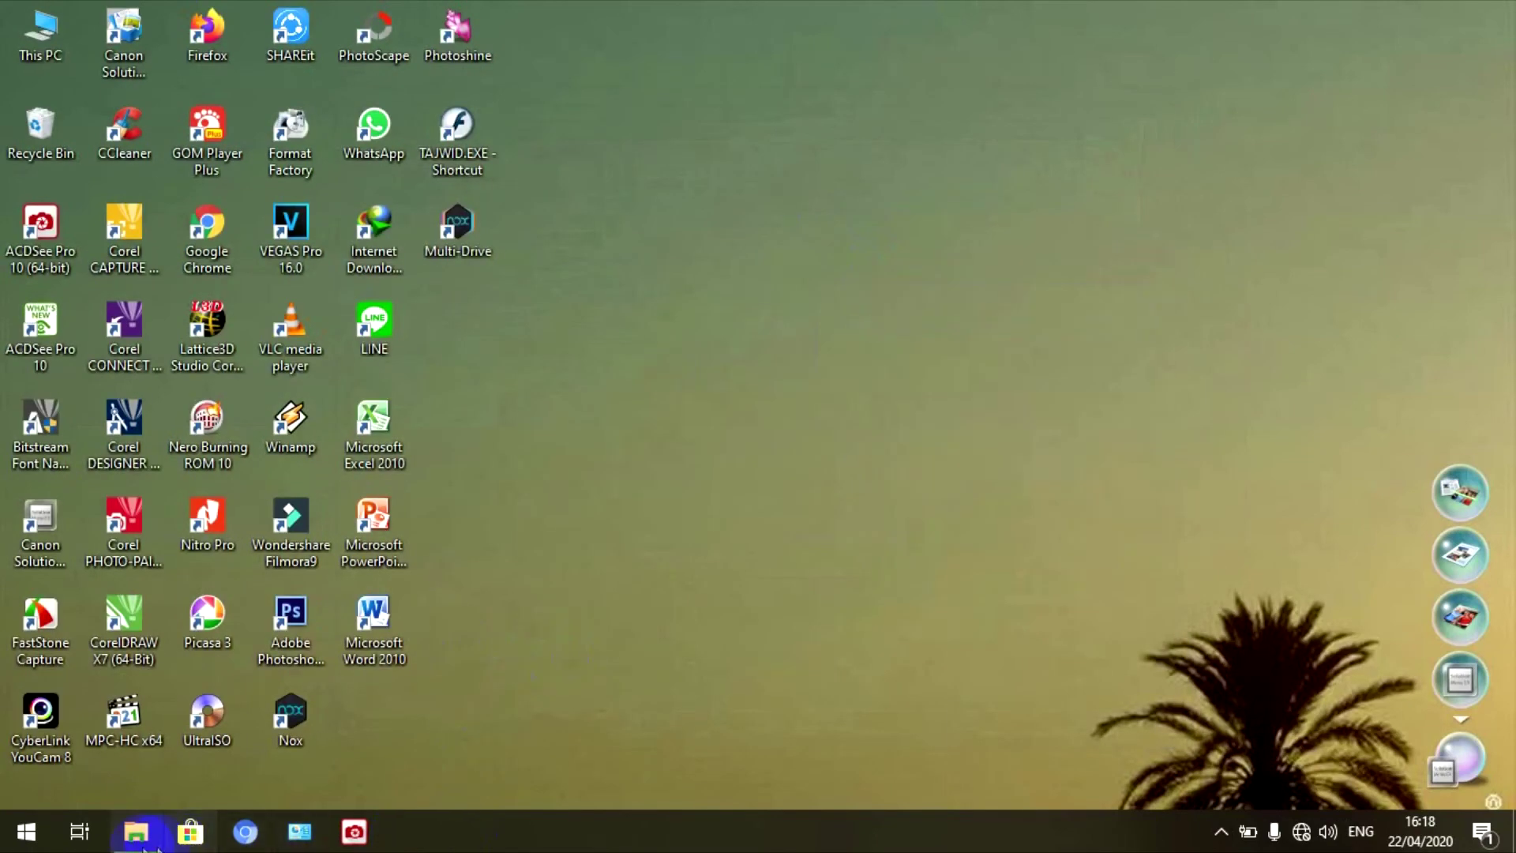
- Restore the REKAP EMIS SUDAH TANDA TANGAN folder, check halaman1 through halaman 4.pdf, then minimize it
left_click(136, 831)
left_click(545, 192)
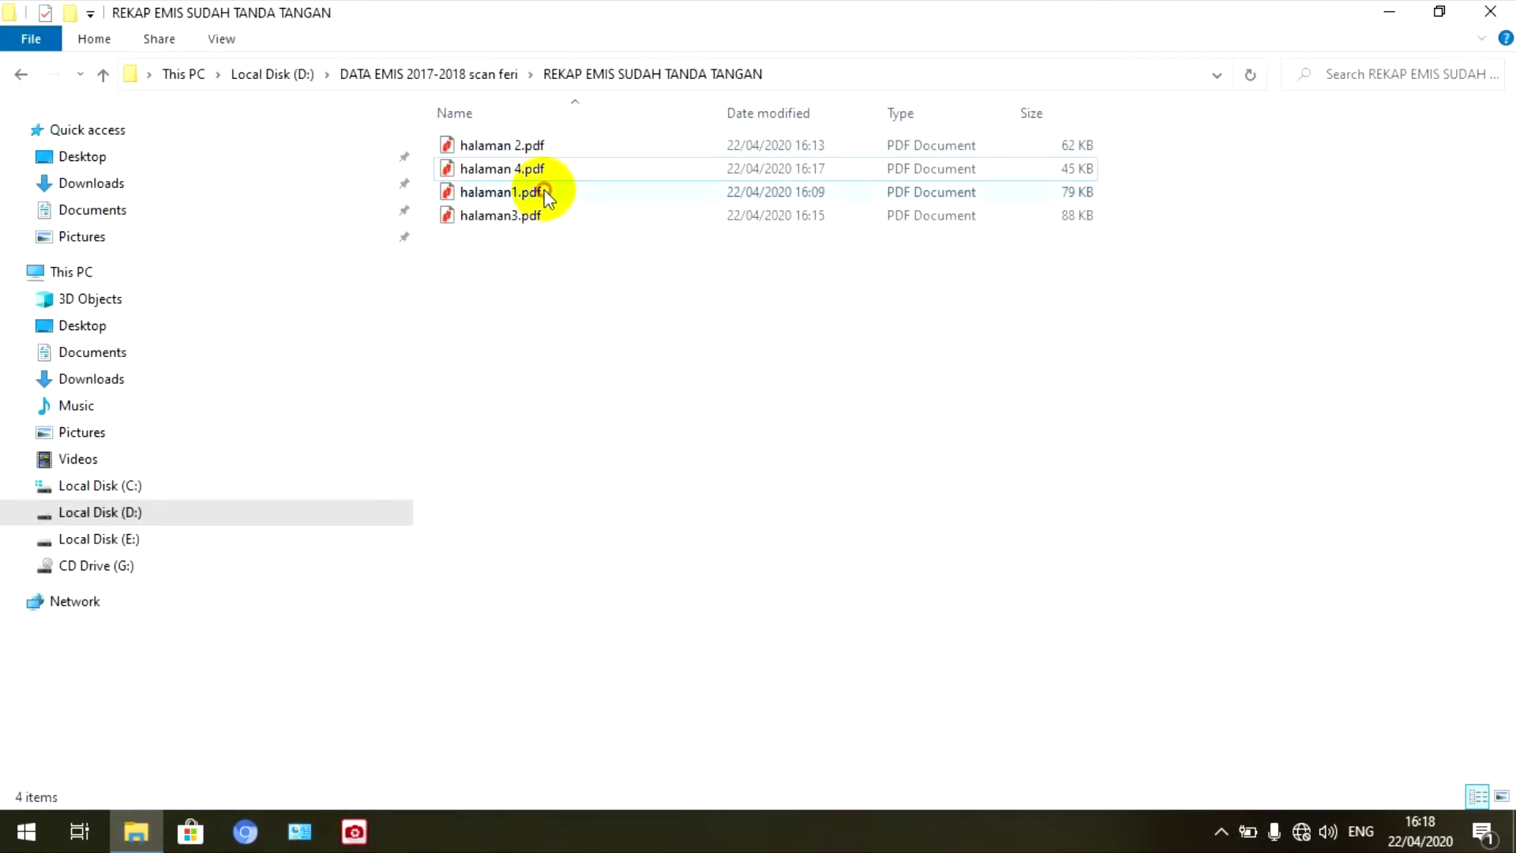
left_click(540, 147)
left_click(531, 214)
left_click(525, 168)
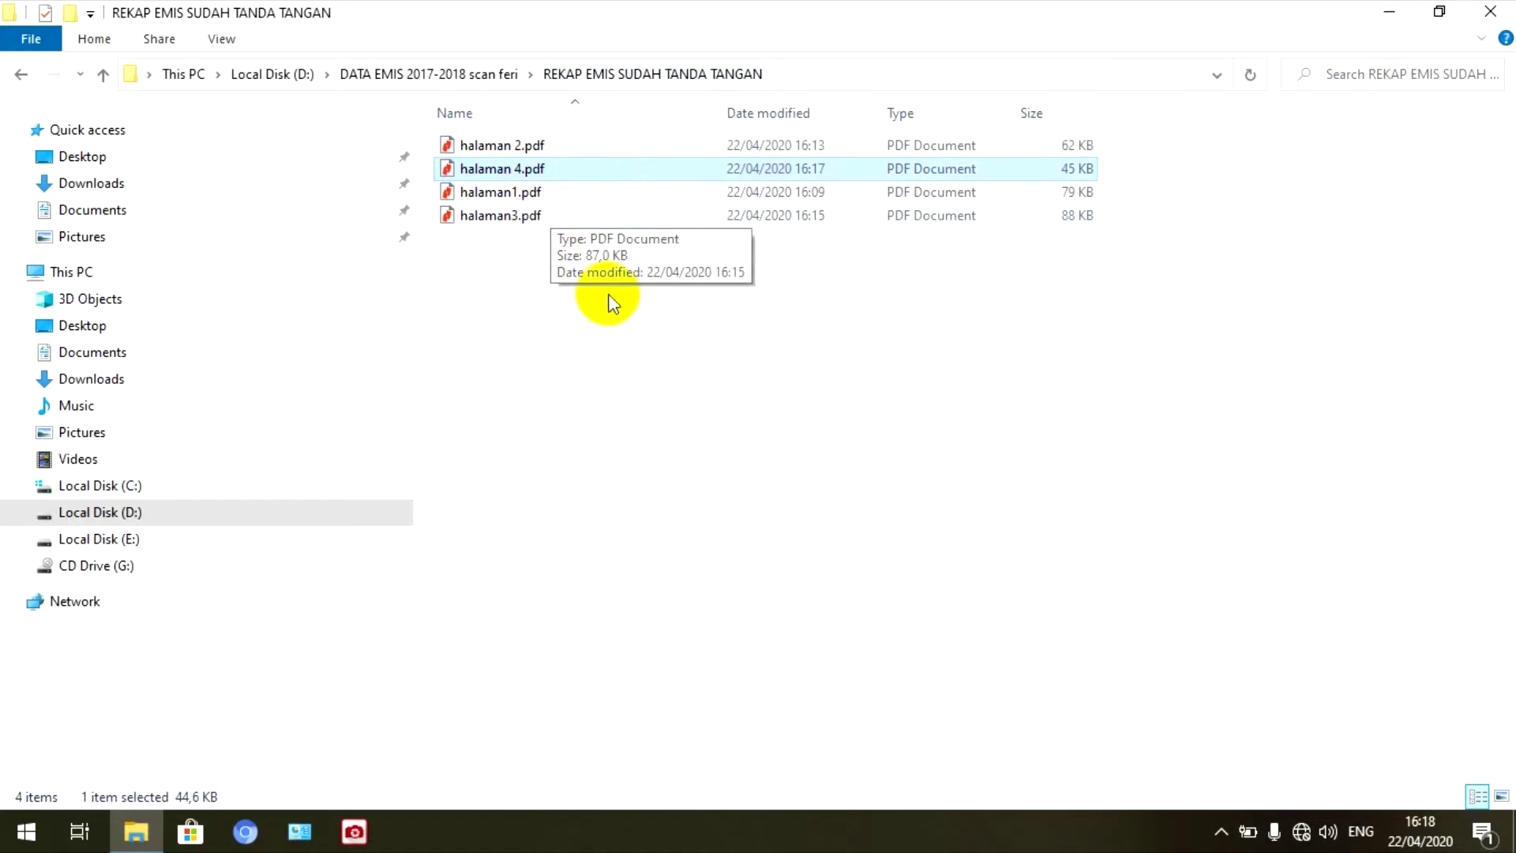
right_click(782, 367)
left_click(1406, 68)
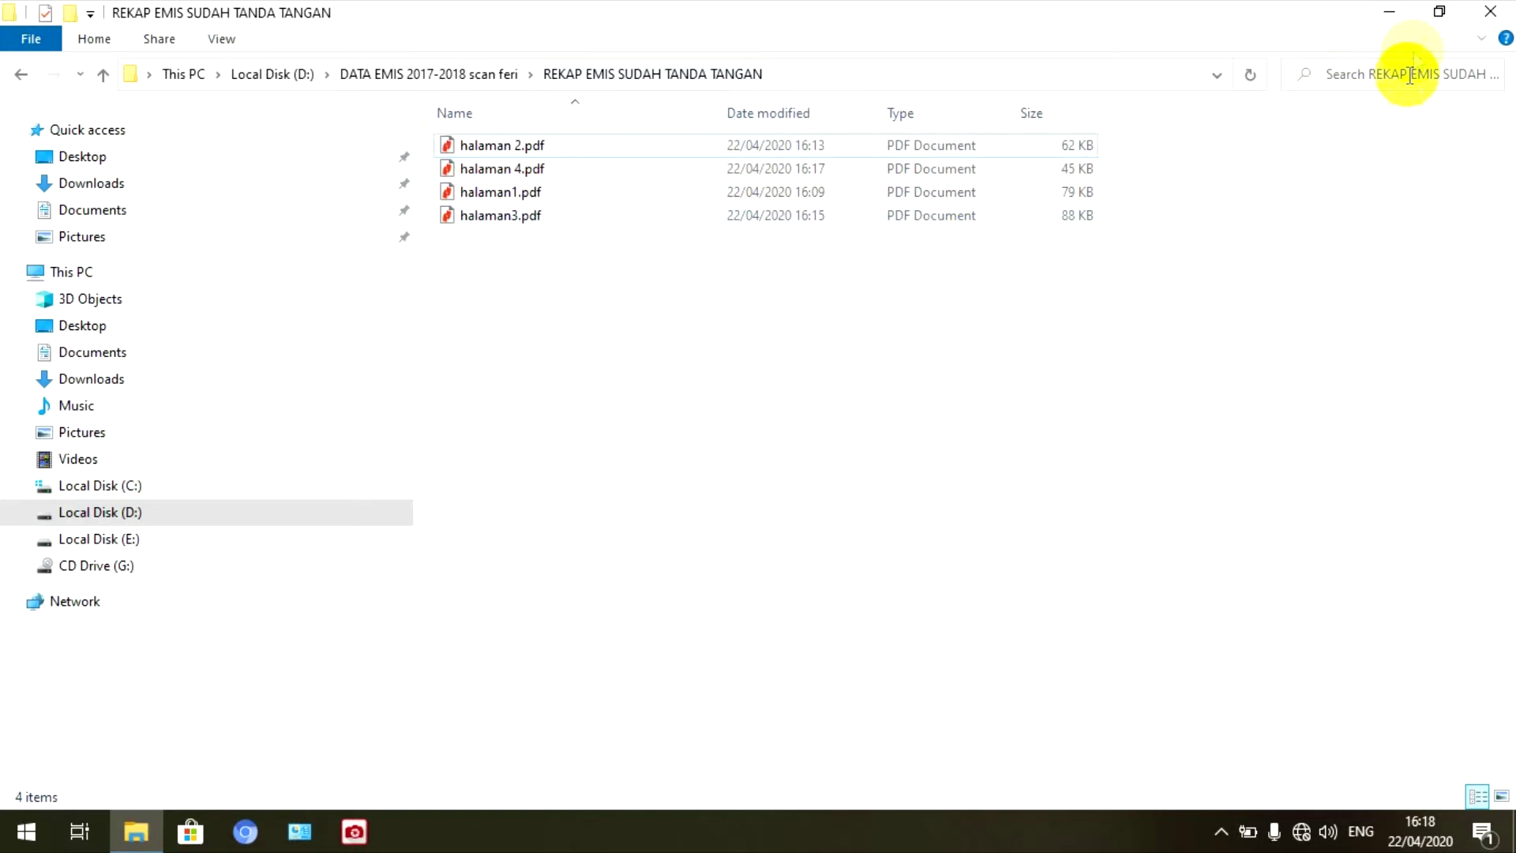
left_click(1388, 13)
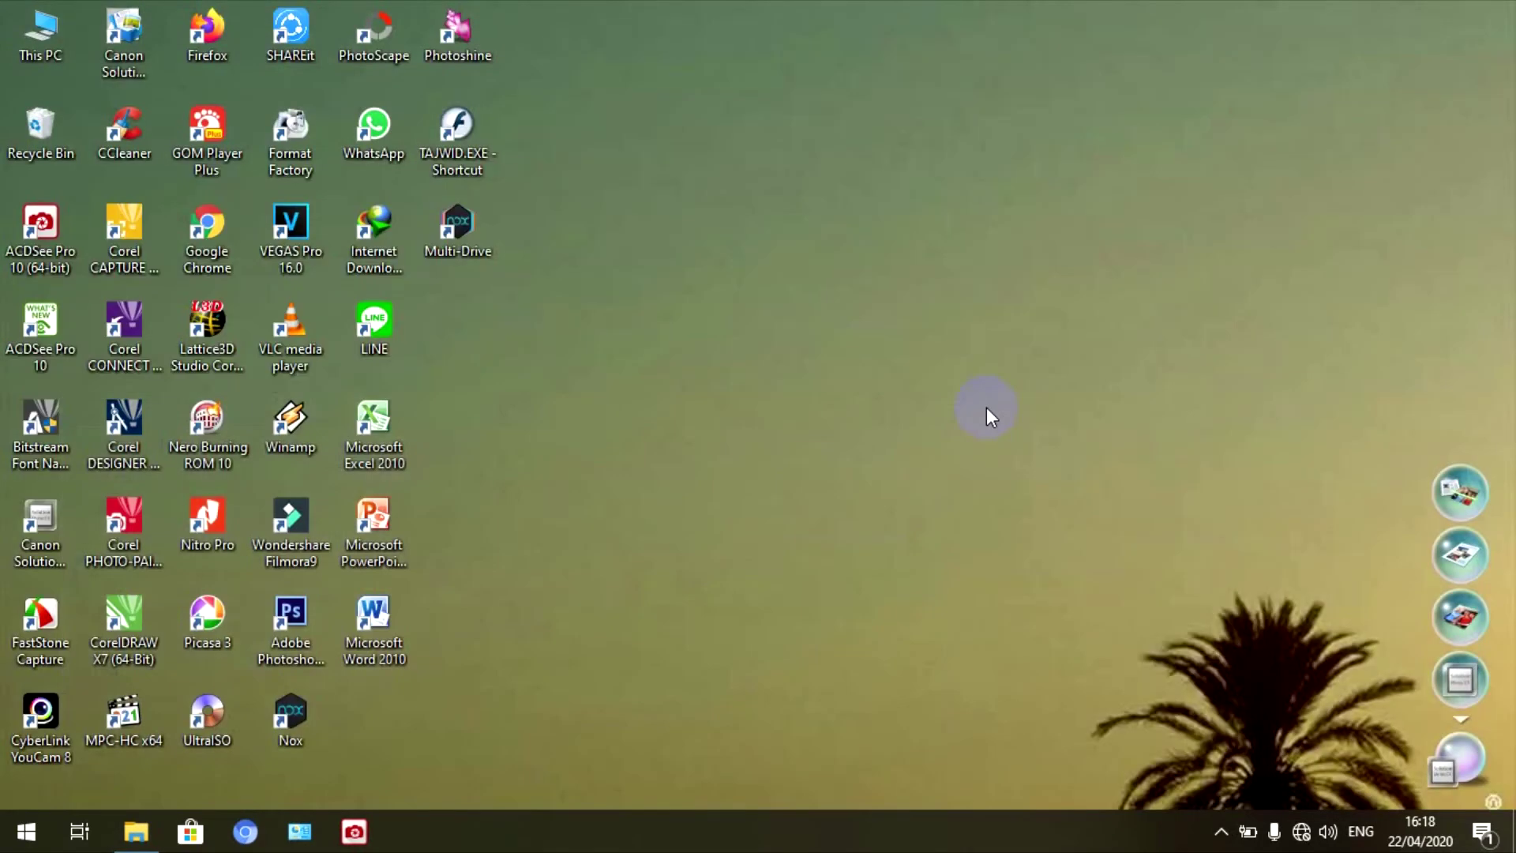
- Refresh the Windows desktop six times in a row
right_click(823, 261)
right_click(703, 191)
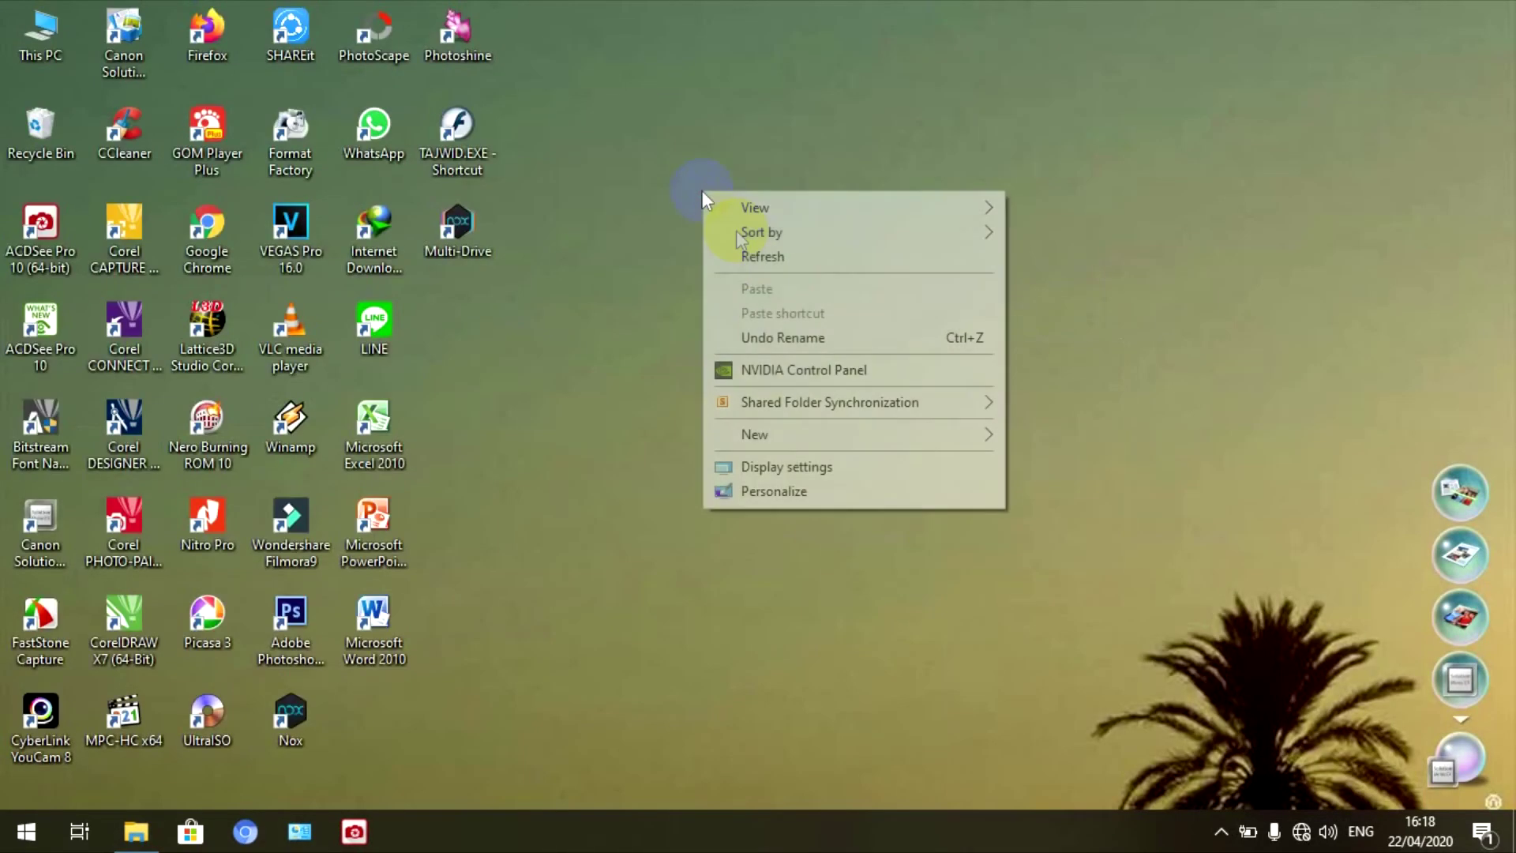
left_click(755, 262)
right_click(755, 262)
left_click(836, 324)
right_click(796, 241)
left_click(834, 307)
right_click(836, 308)
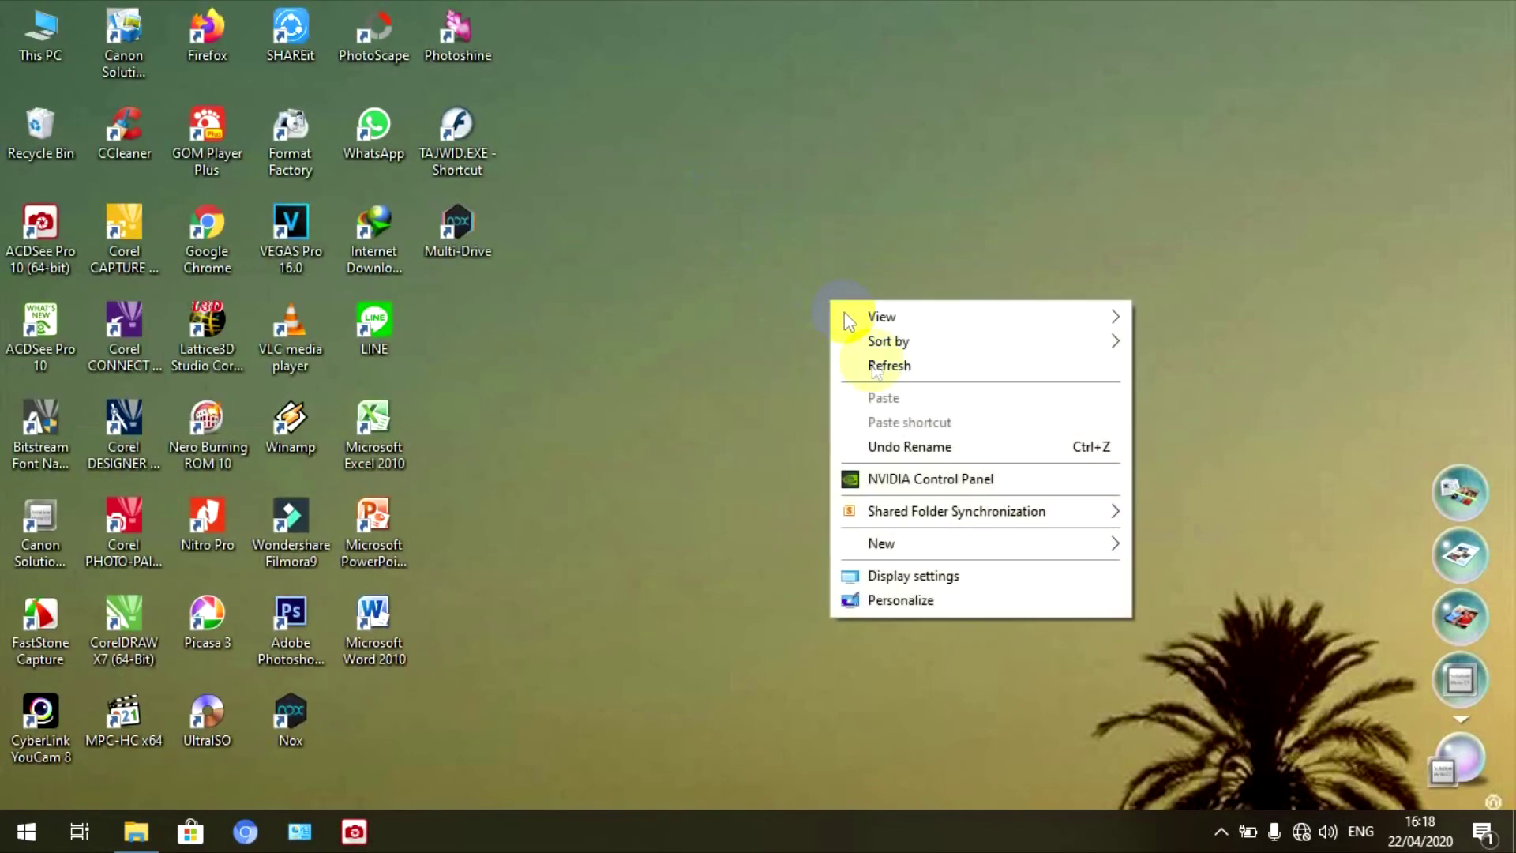
left_click(869, 363)
right_click(740, 261)
left_click(775, 324)
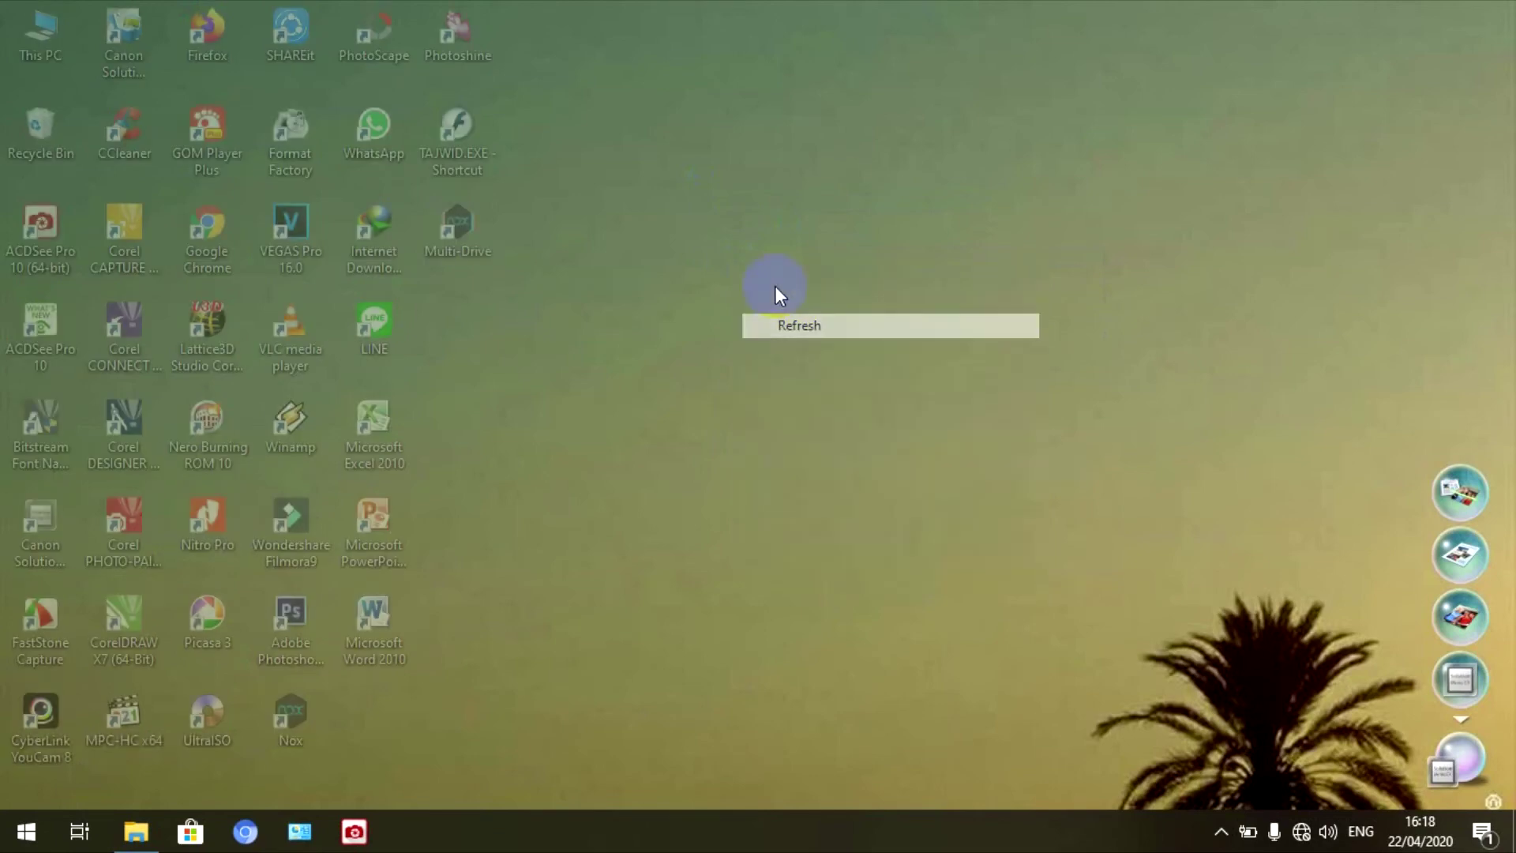
right_click(708, 265)
left_click(754, 327)
- Empty the Recycle Bin, permanently deleting IMG.pdf, then refresh the desktop twice
right_click(40, 132)
left_click(69, 175)
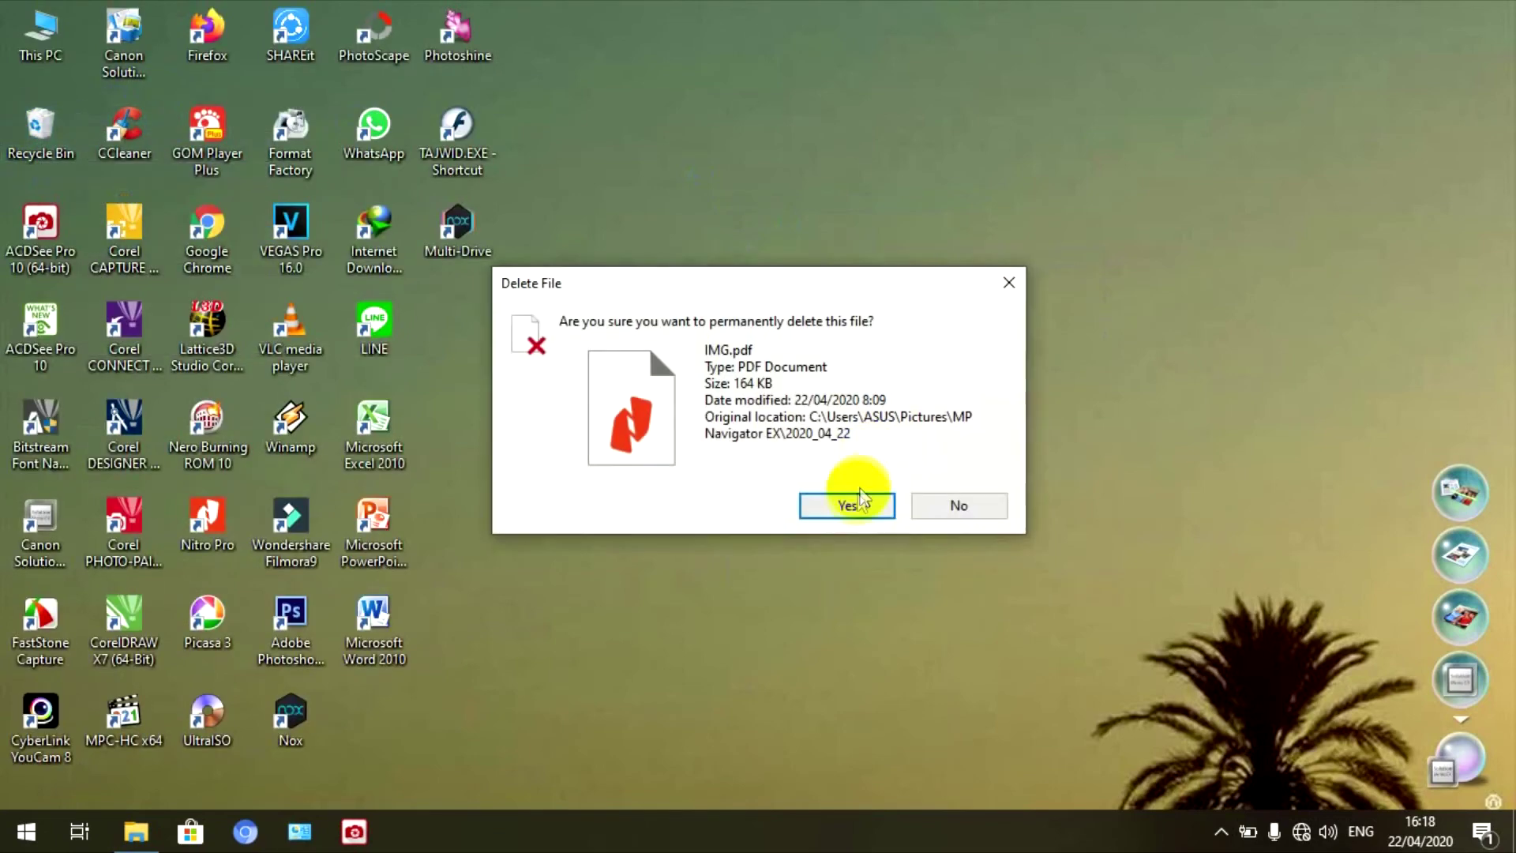
left_click(871, 498)
right_click(882, 254)
left_click(923, 313)
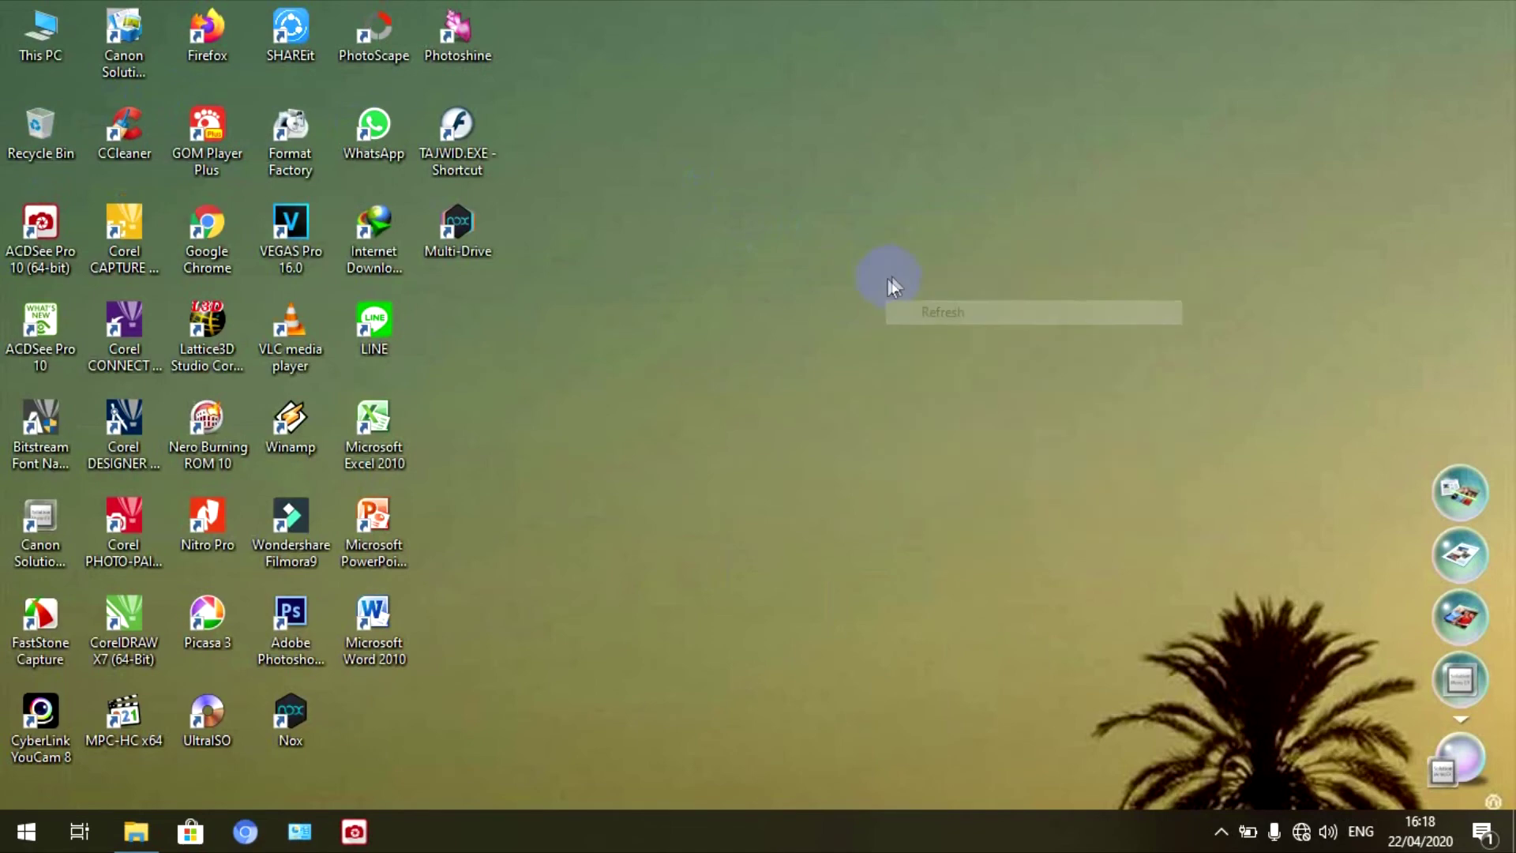
right_click(774, 372)
left_click(816, 434)
- Briefly restore and re-minimize the REKAP EMIS SUDAH TANDA TANGAN folder, then refresh the desktop twice
left_click(130, 829)
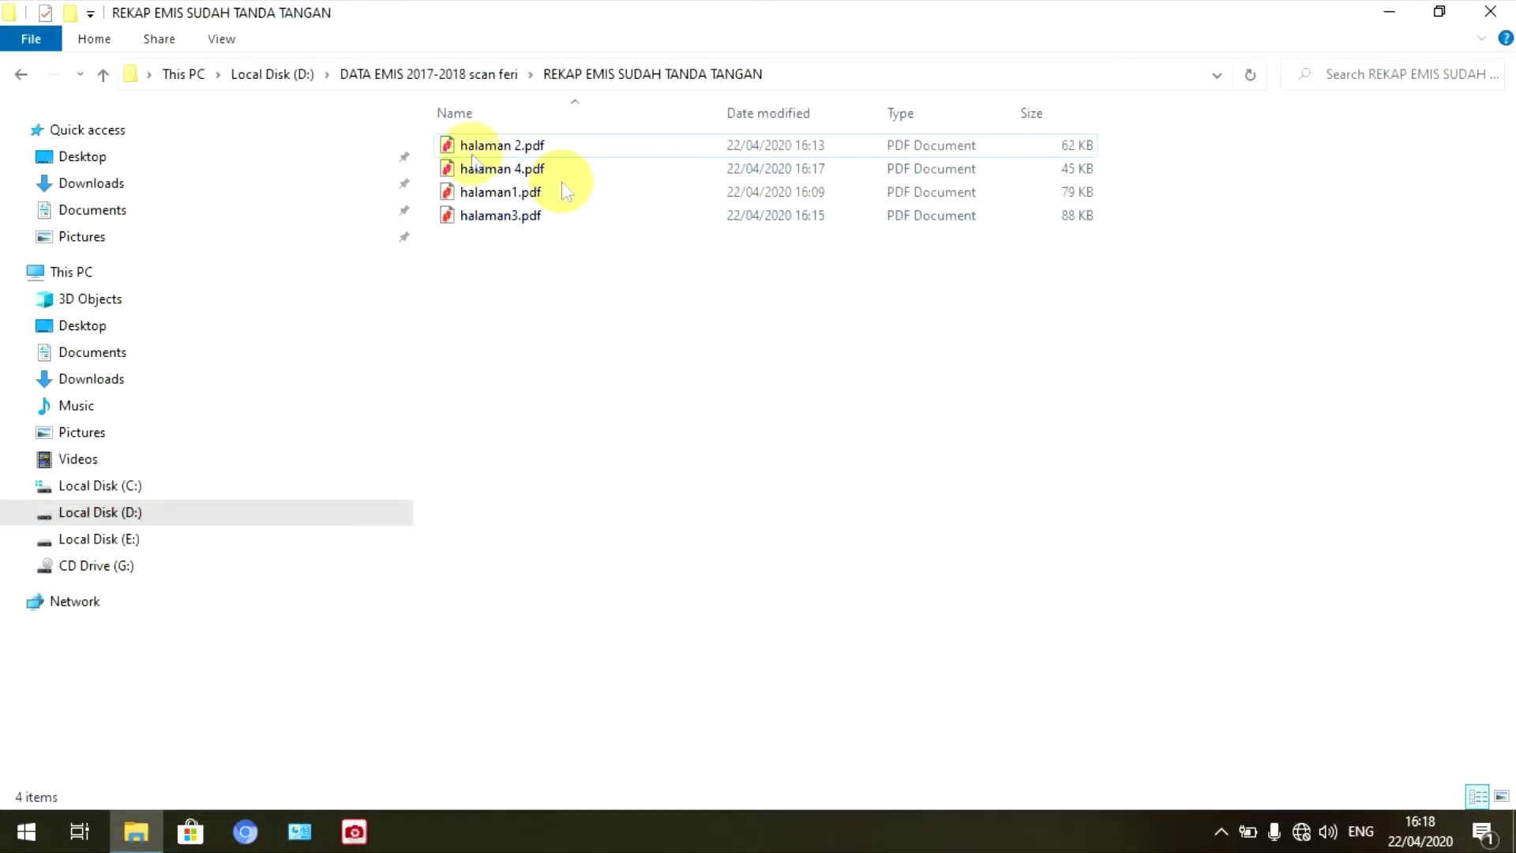
left_click(1389, 11)
right_click(826, 308)
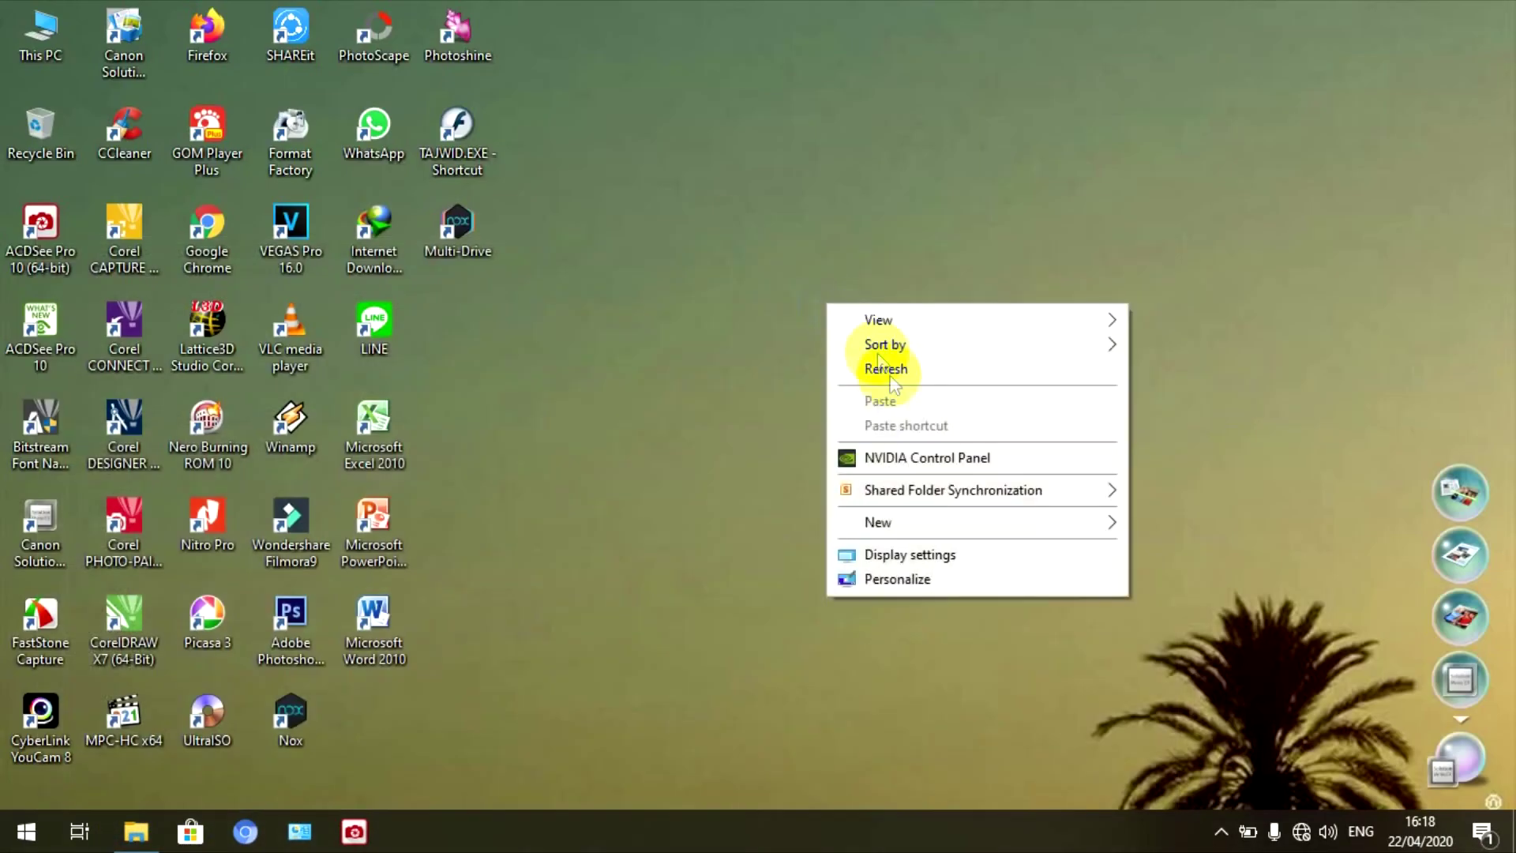
left_click(885, 364)
right_click(865, 184)
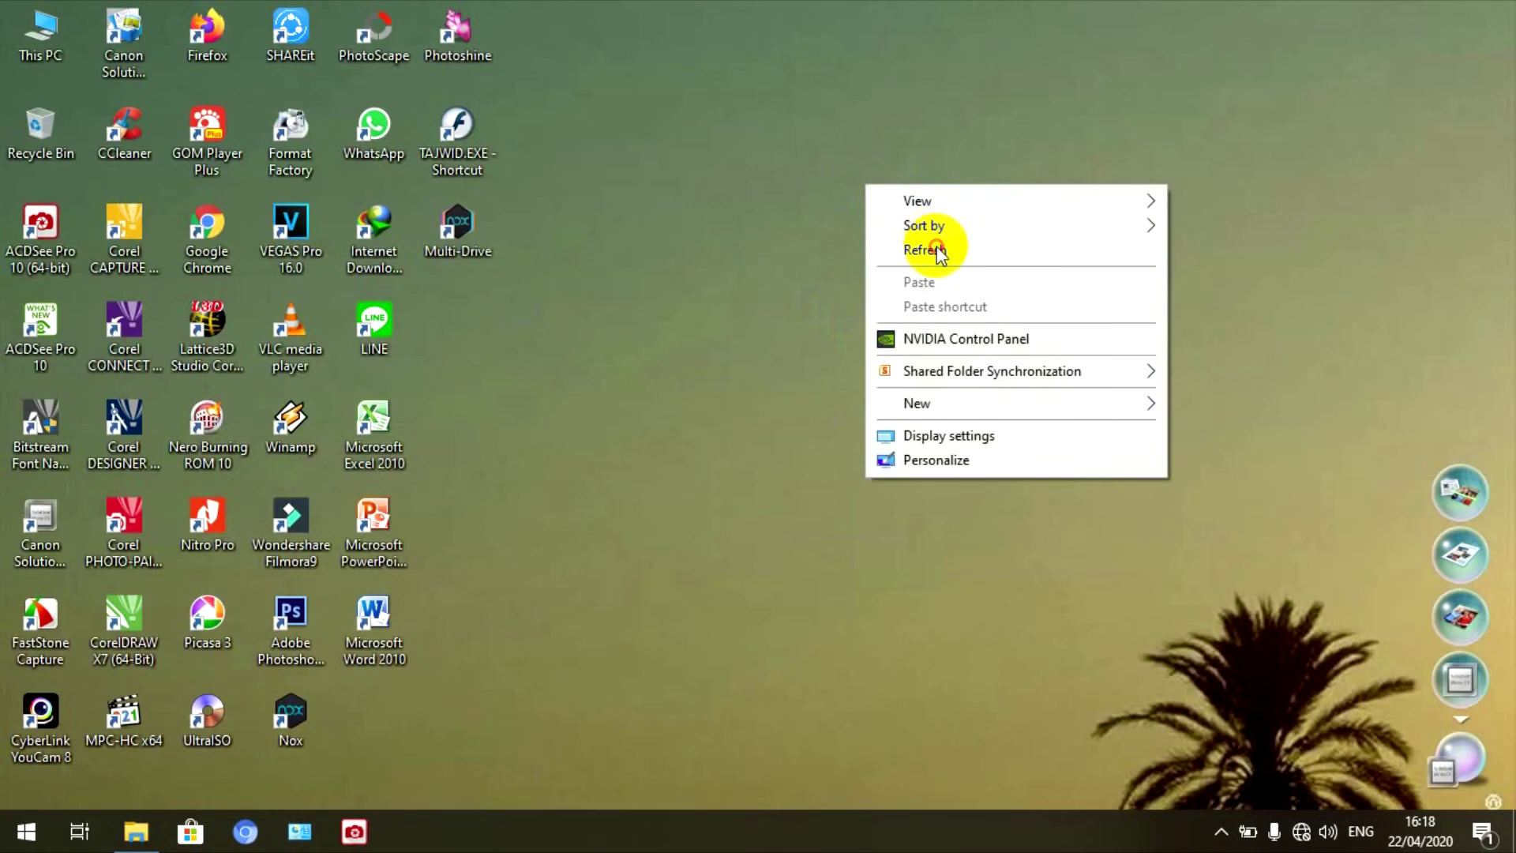
left_click(937, 250)
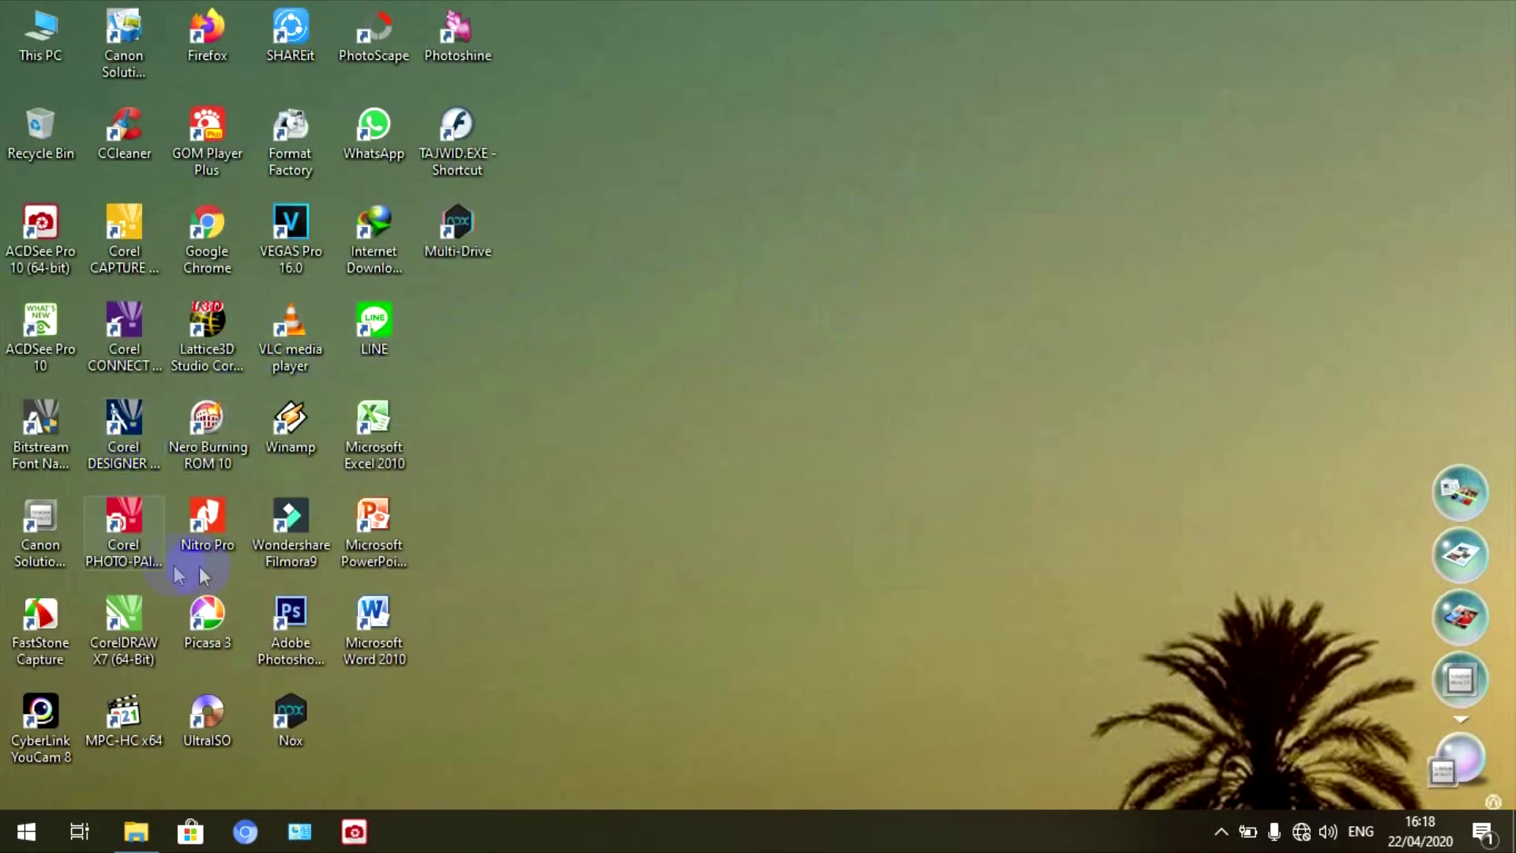
- Launch Nitro Pro from its desktop shortcut
left_click(207, 525)
left_click(458, 569)
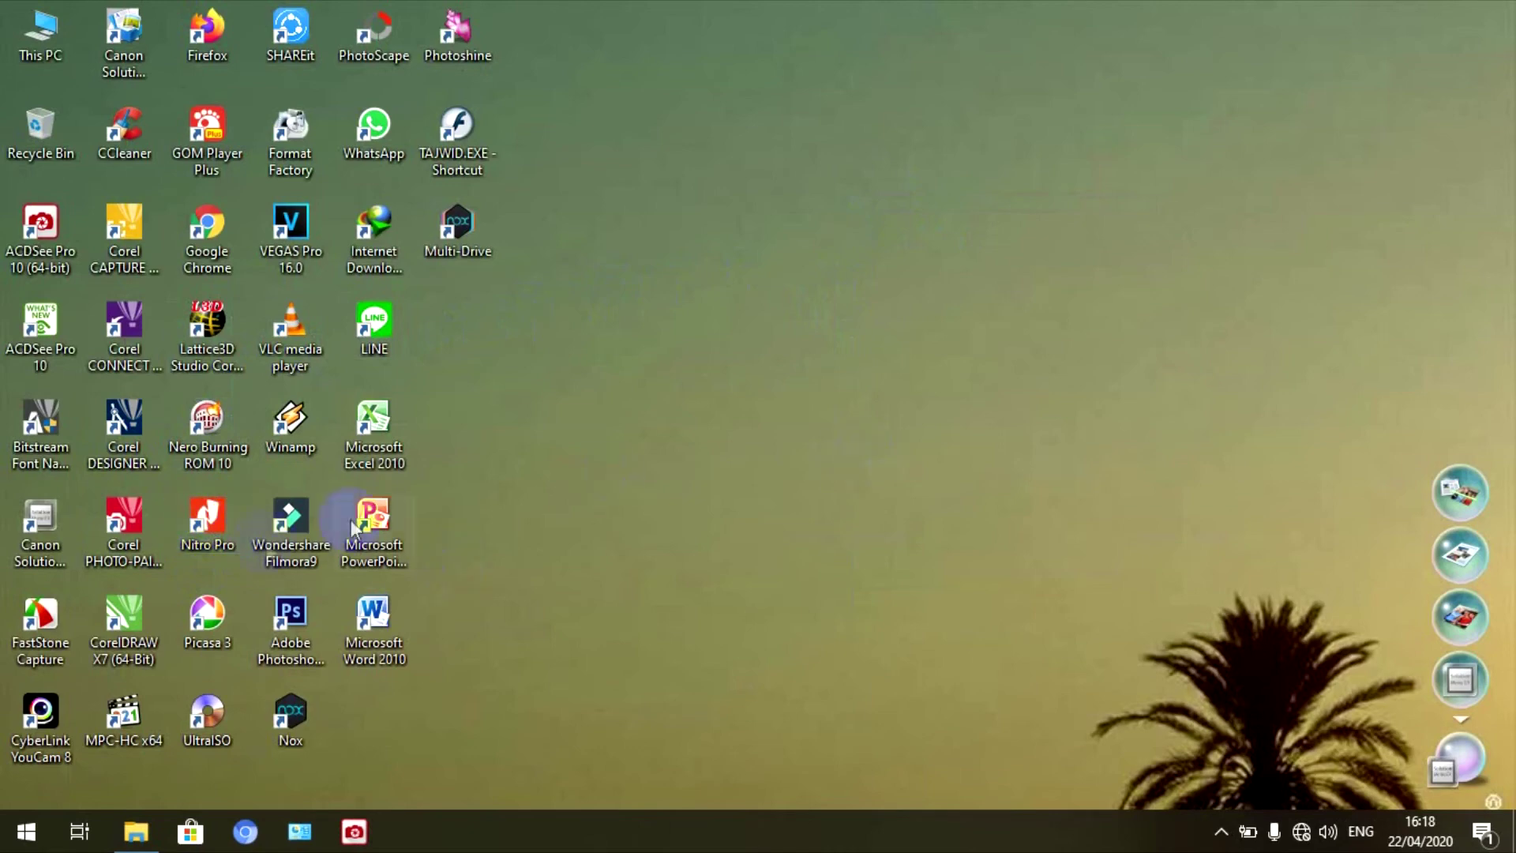
double_click(216, 537)
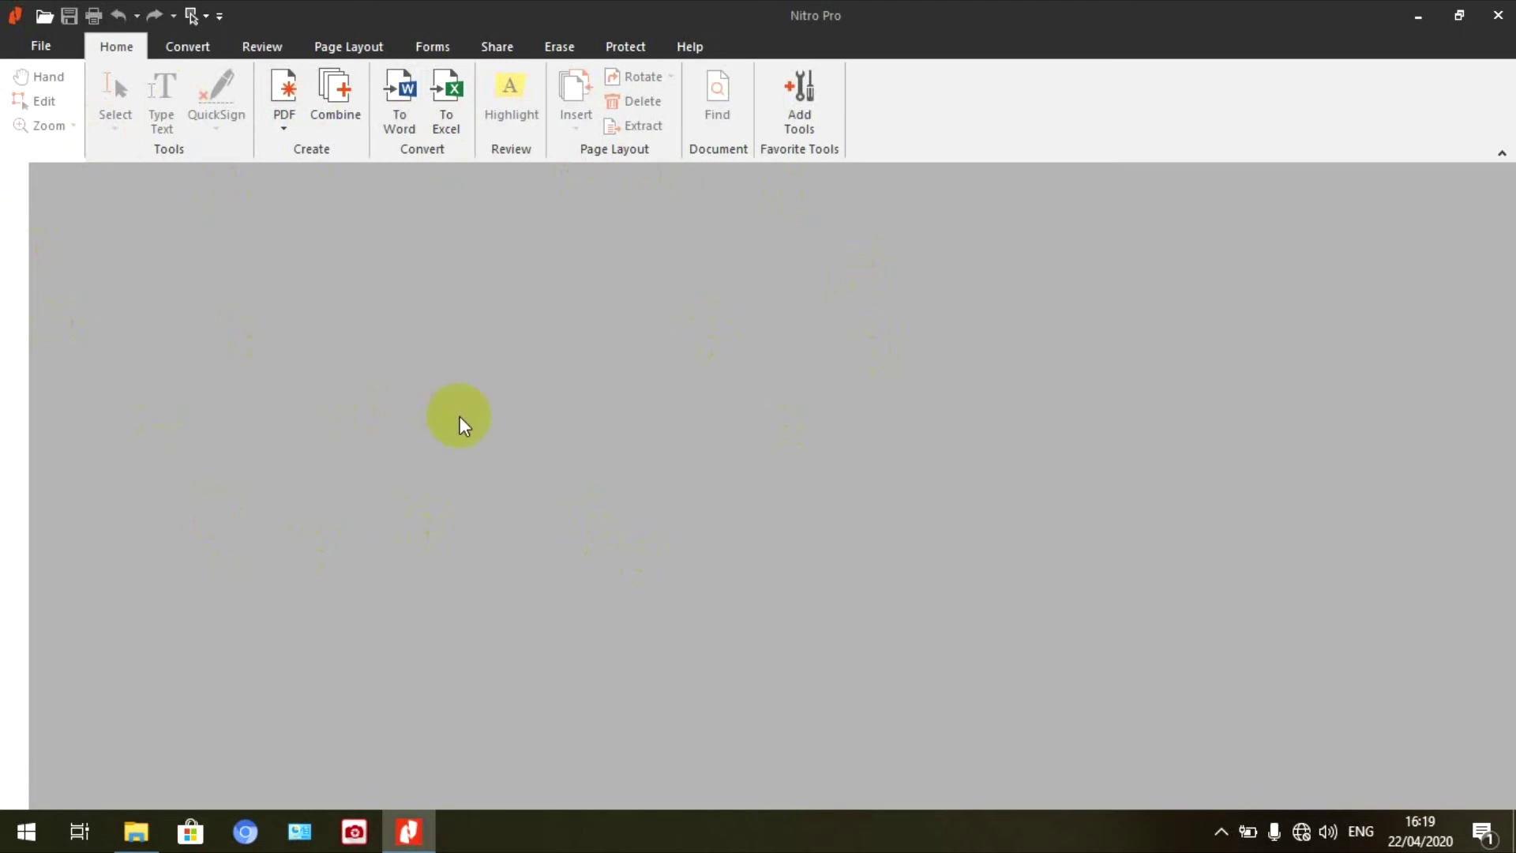
- Start Combine Files and browse Local Disk (D:) to the REKAP EMIS SUDAH TANDA TANGAN folder
left_click(345, 116)
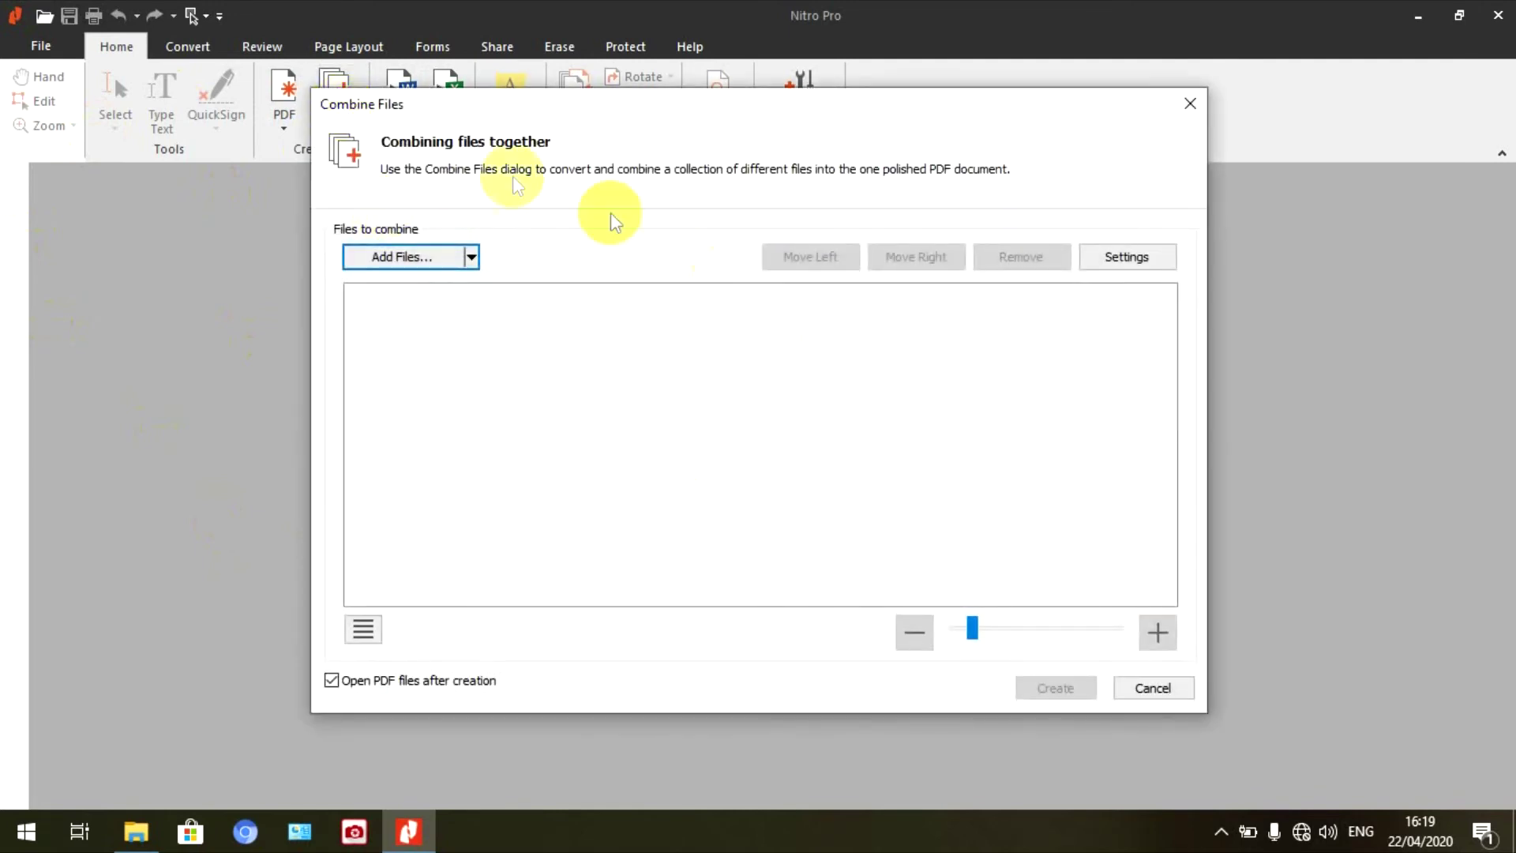
left_click(436, 258)
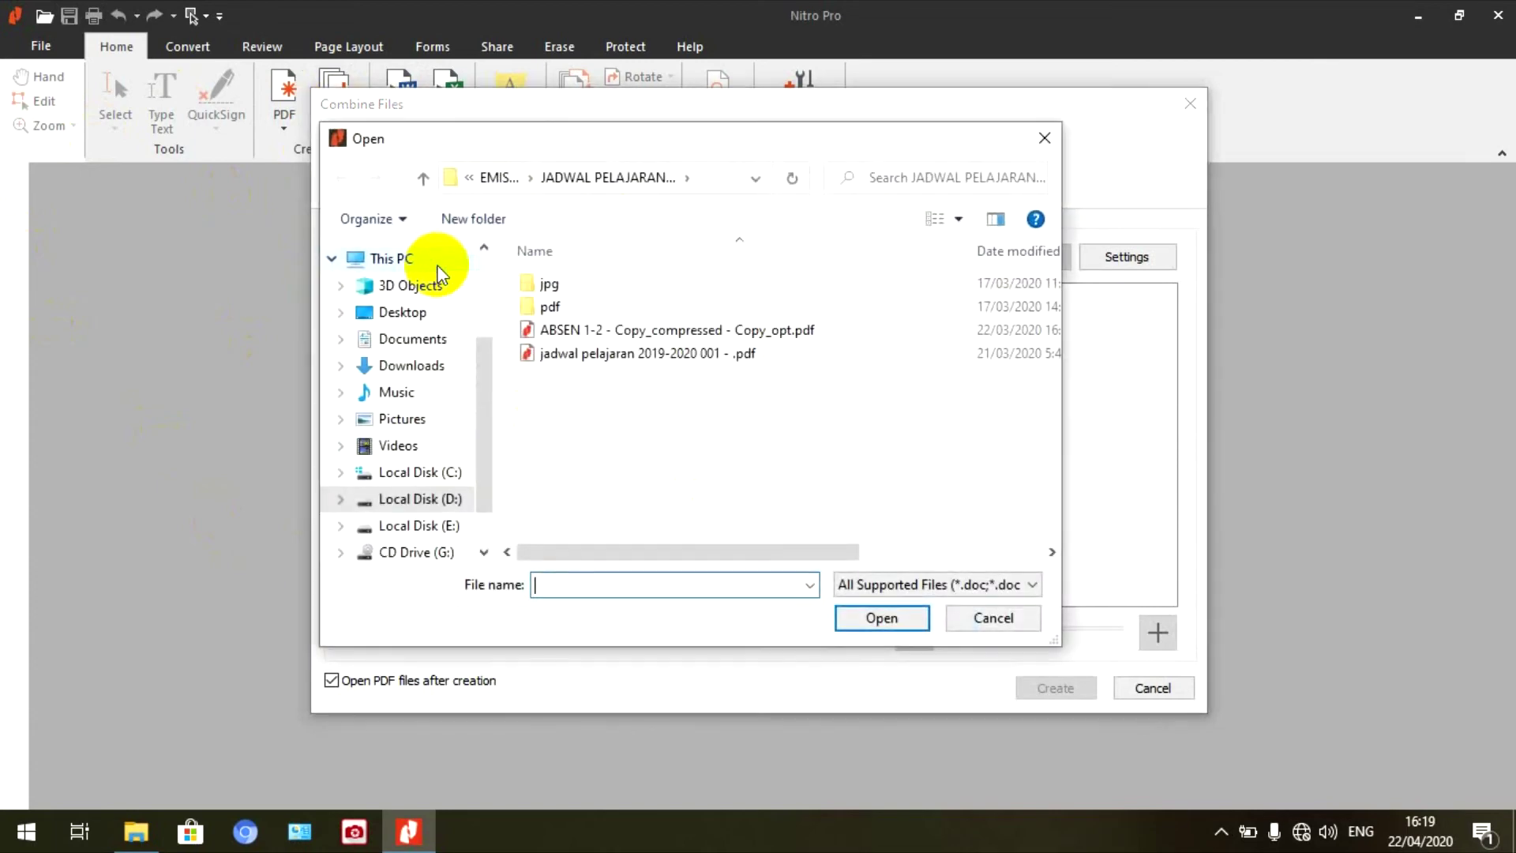
left_click(439, 499)
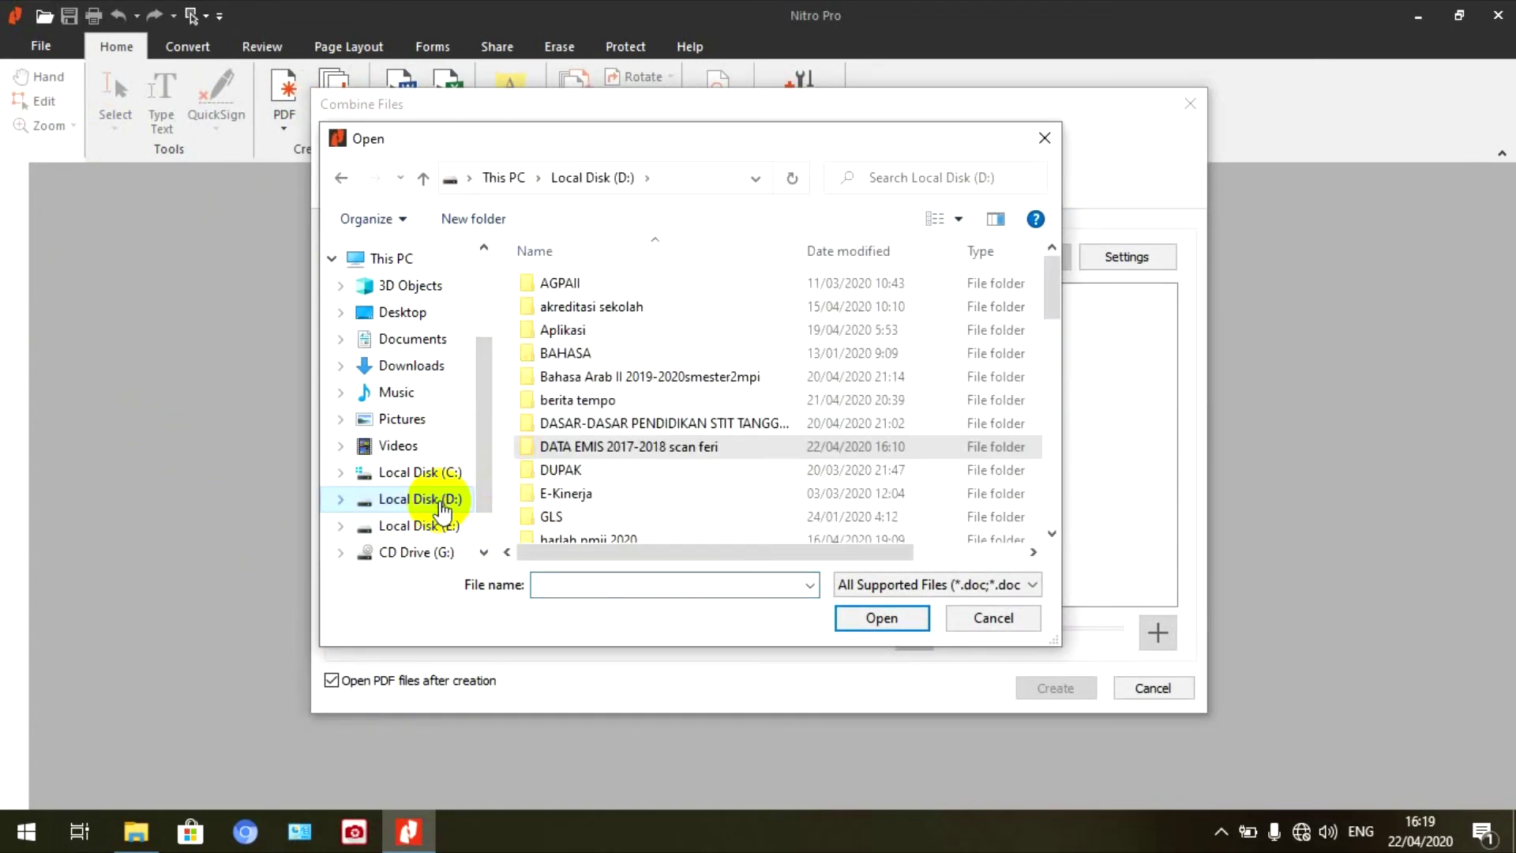
double_click(628, 424)
left_click(423, 179)
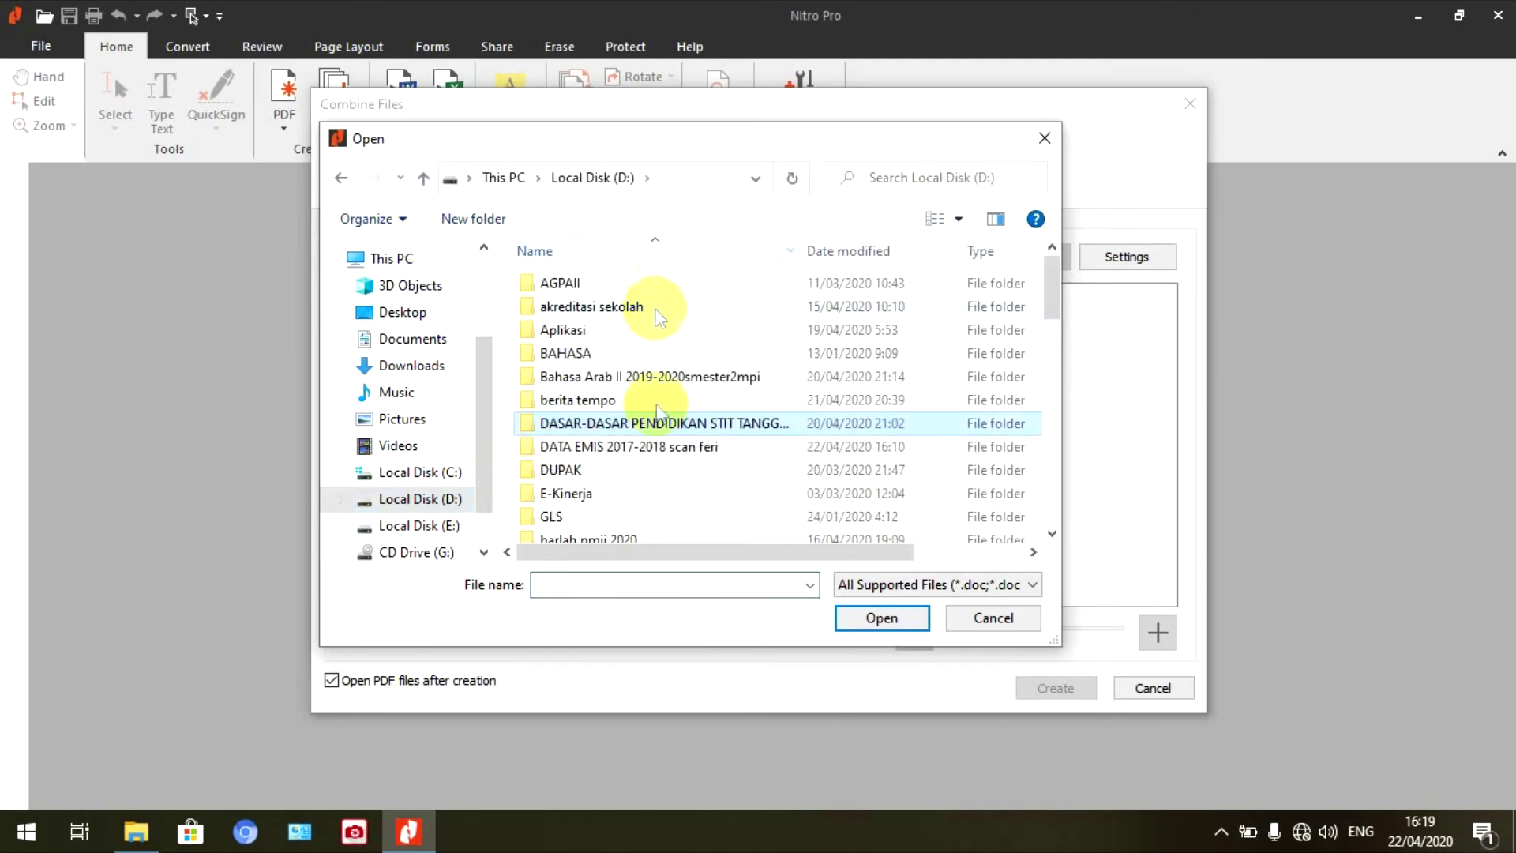
double_click(655, 442)
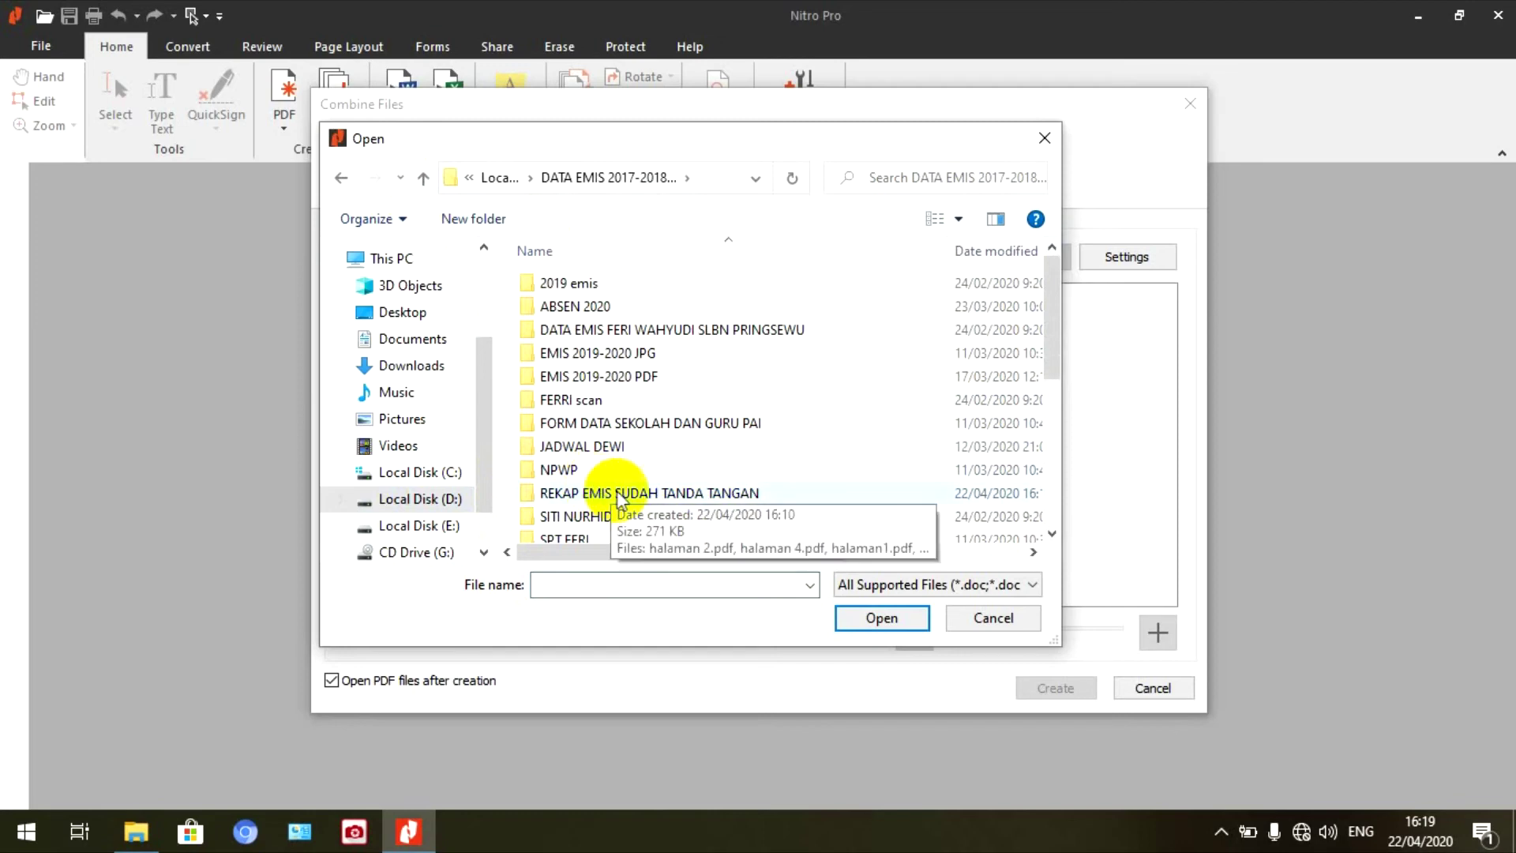
left_click(710, 496)
double_click(711, 496)
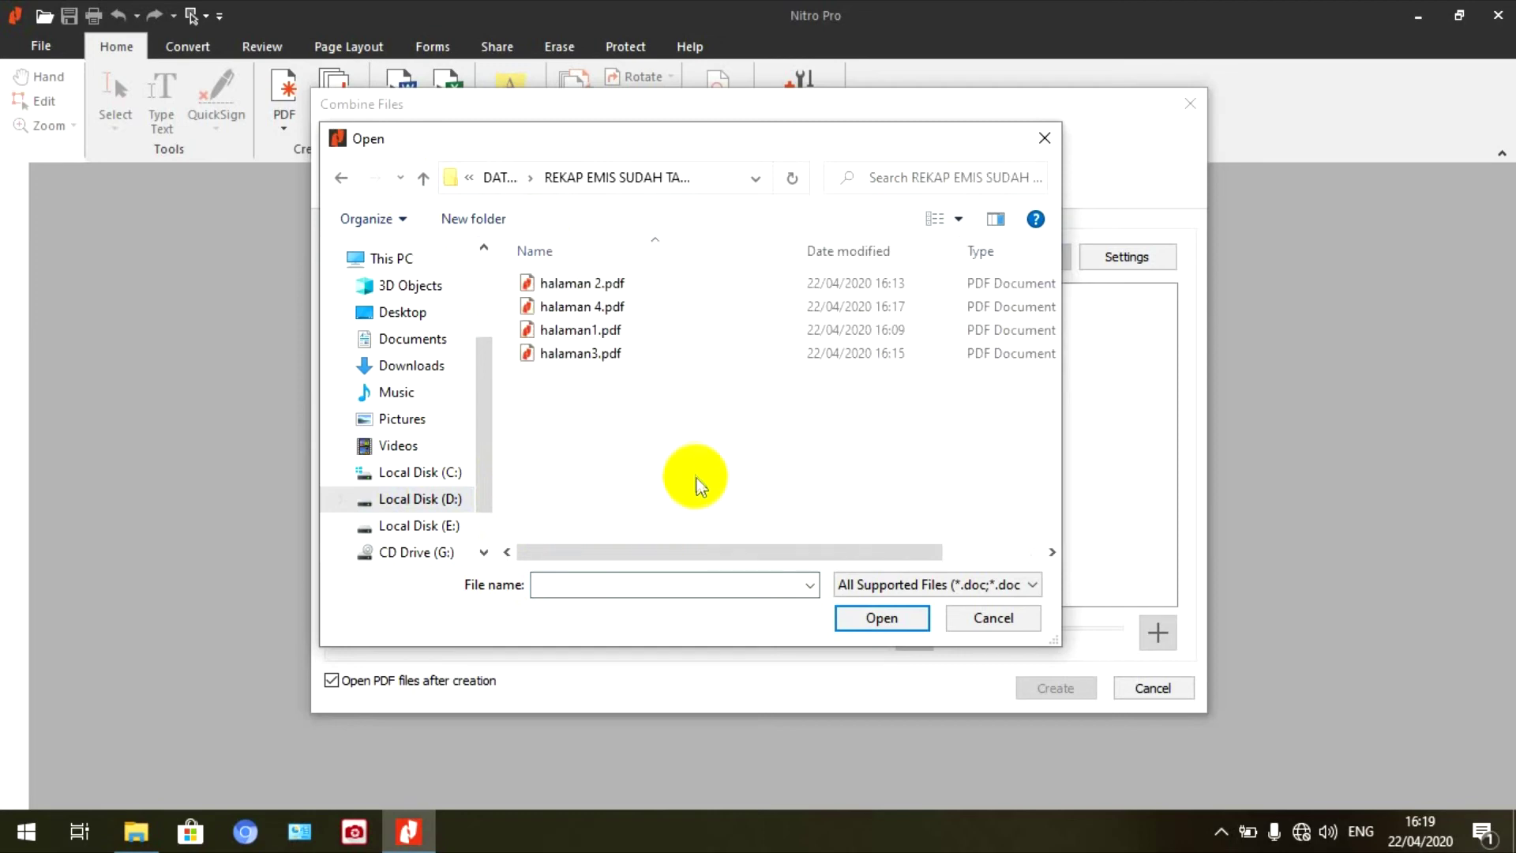
- Add halaman1.pdf, halaman 2.pdf and halaman3.pdf to the combine list, then select halaman 4.pdf
left_click(606, 337)
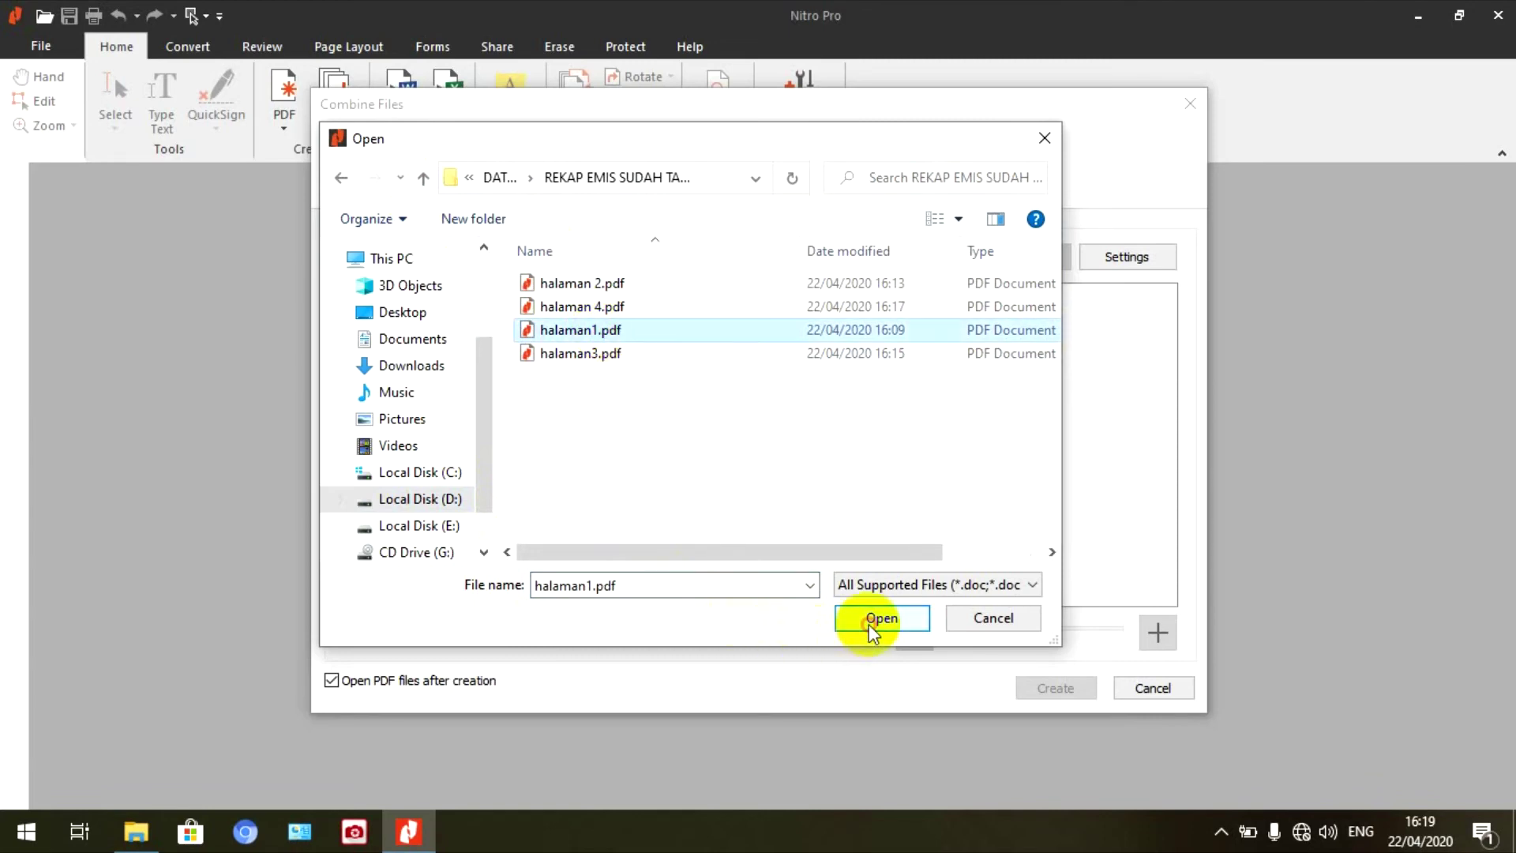
left_click(871, 624)
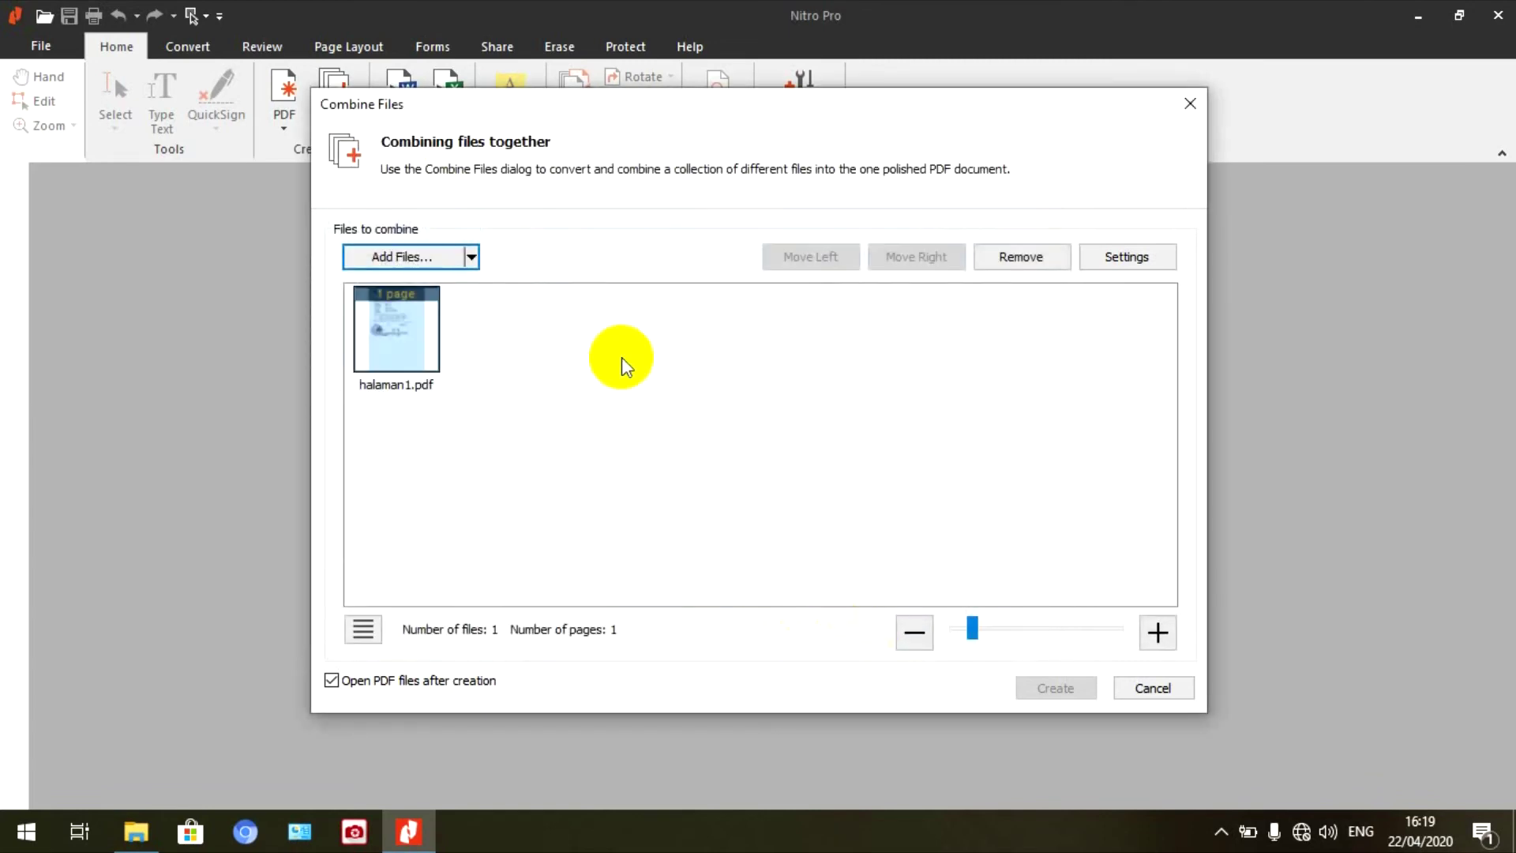
left_click(425, 257)
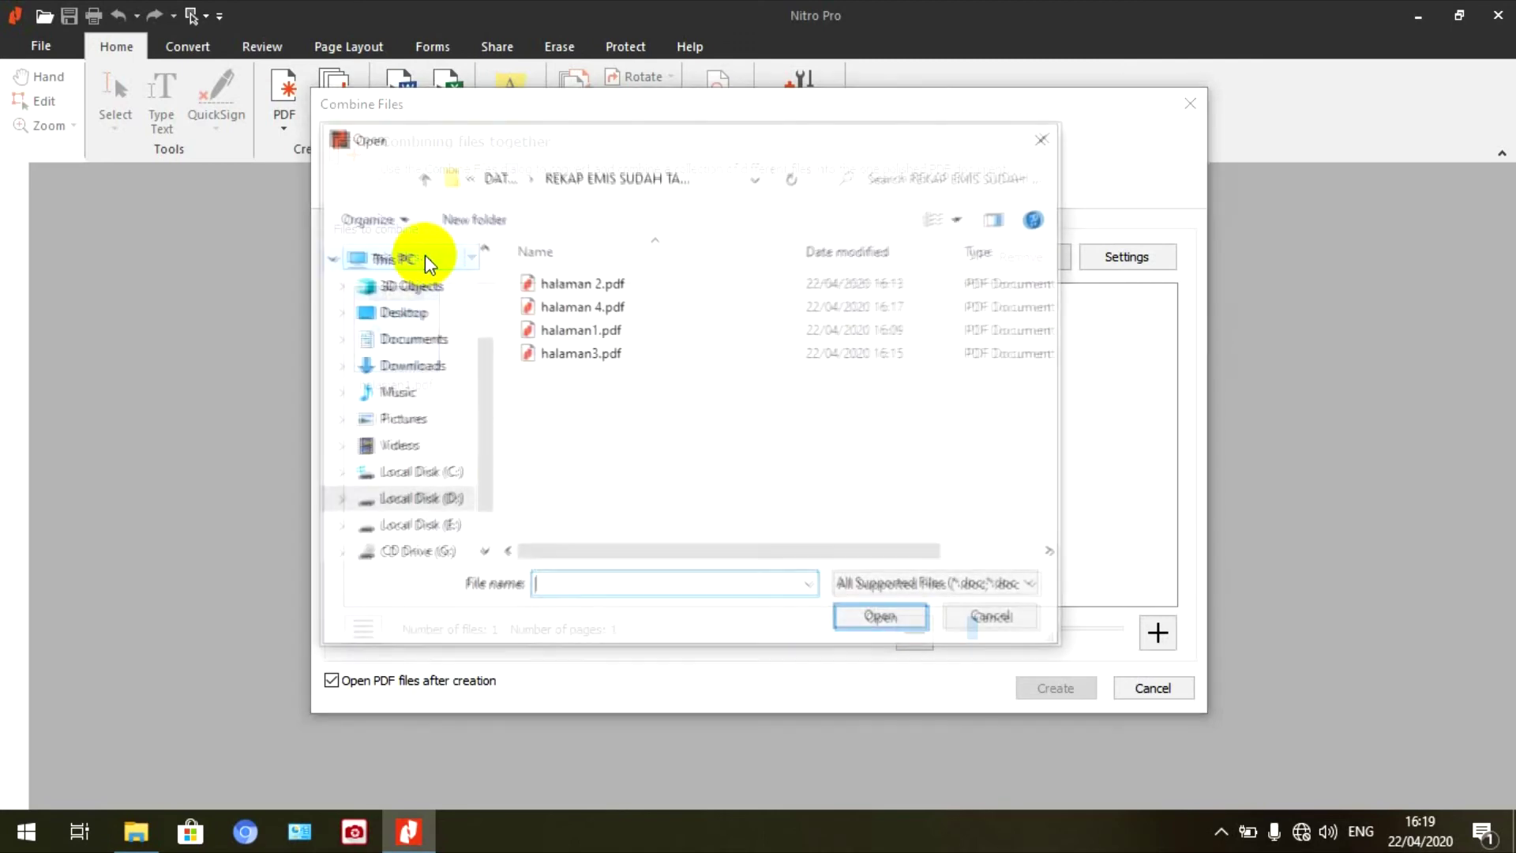
left_click(594, 289)
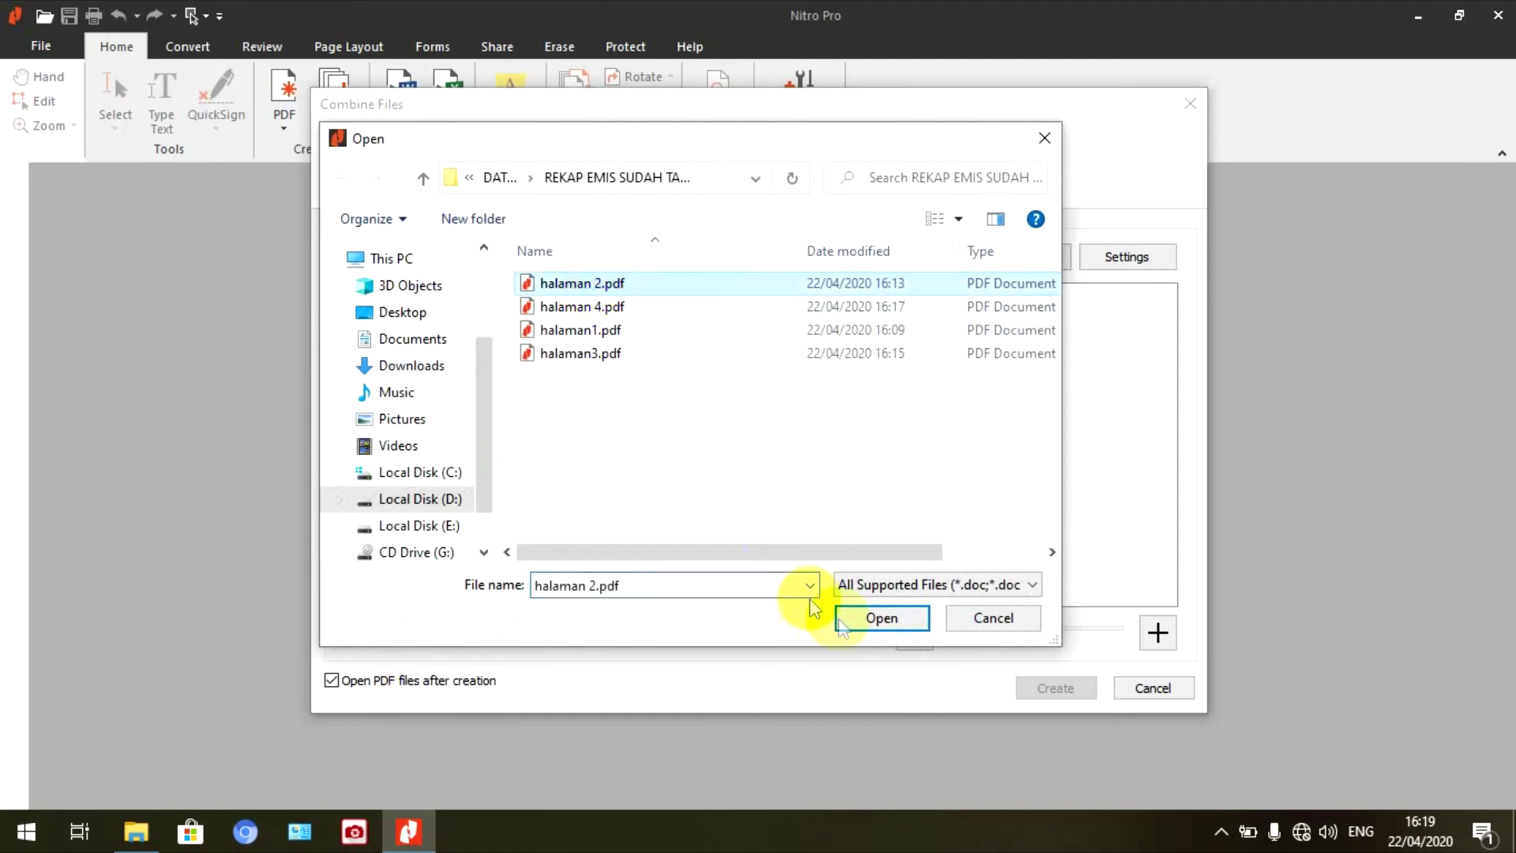
left_click(864, 616)
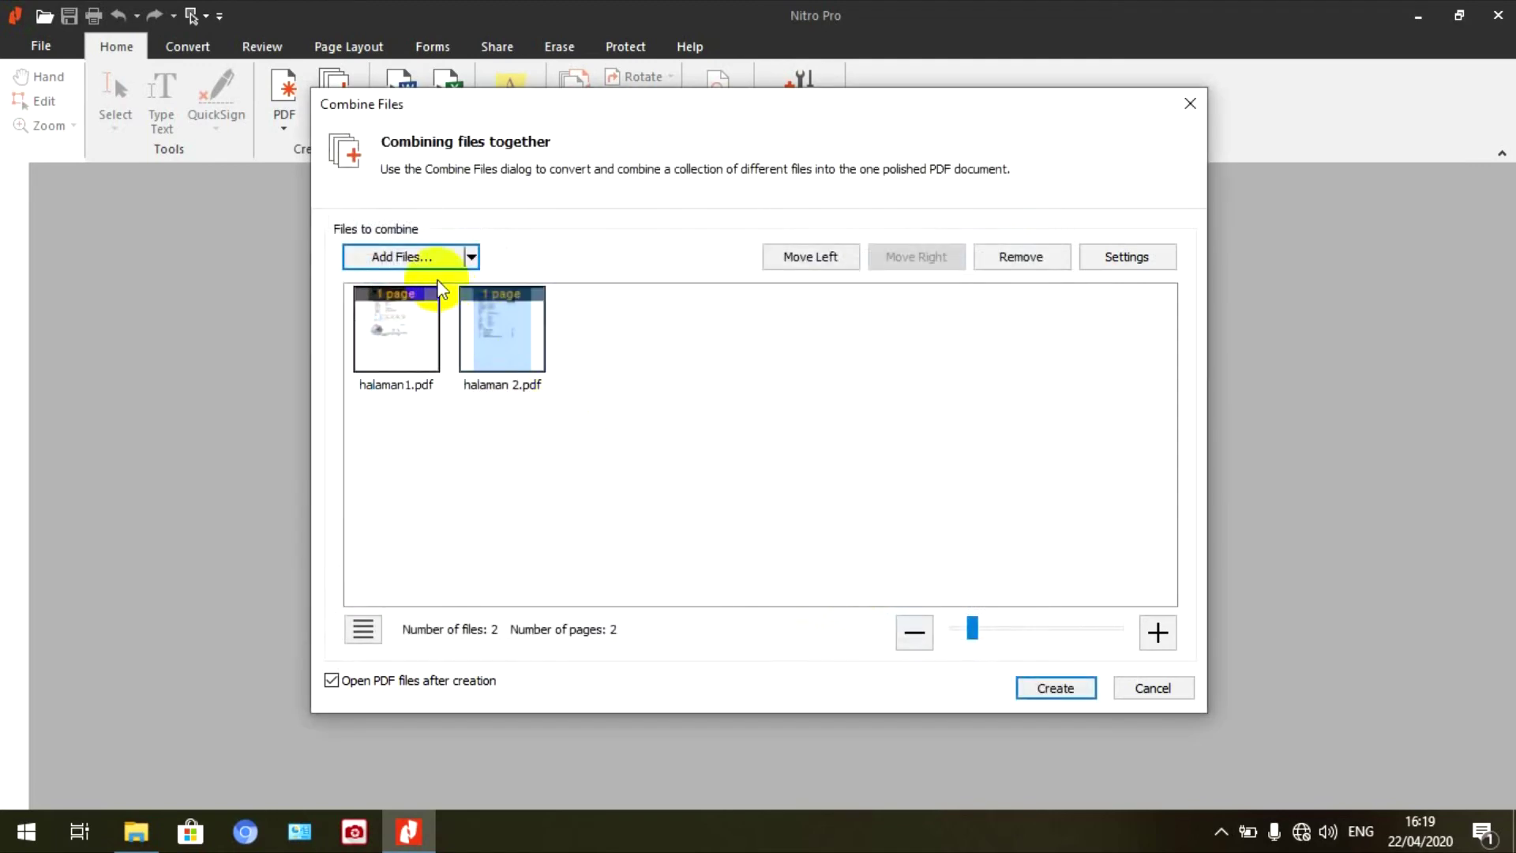
left_click(425, 254)
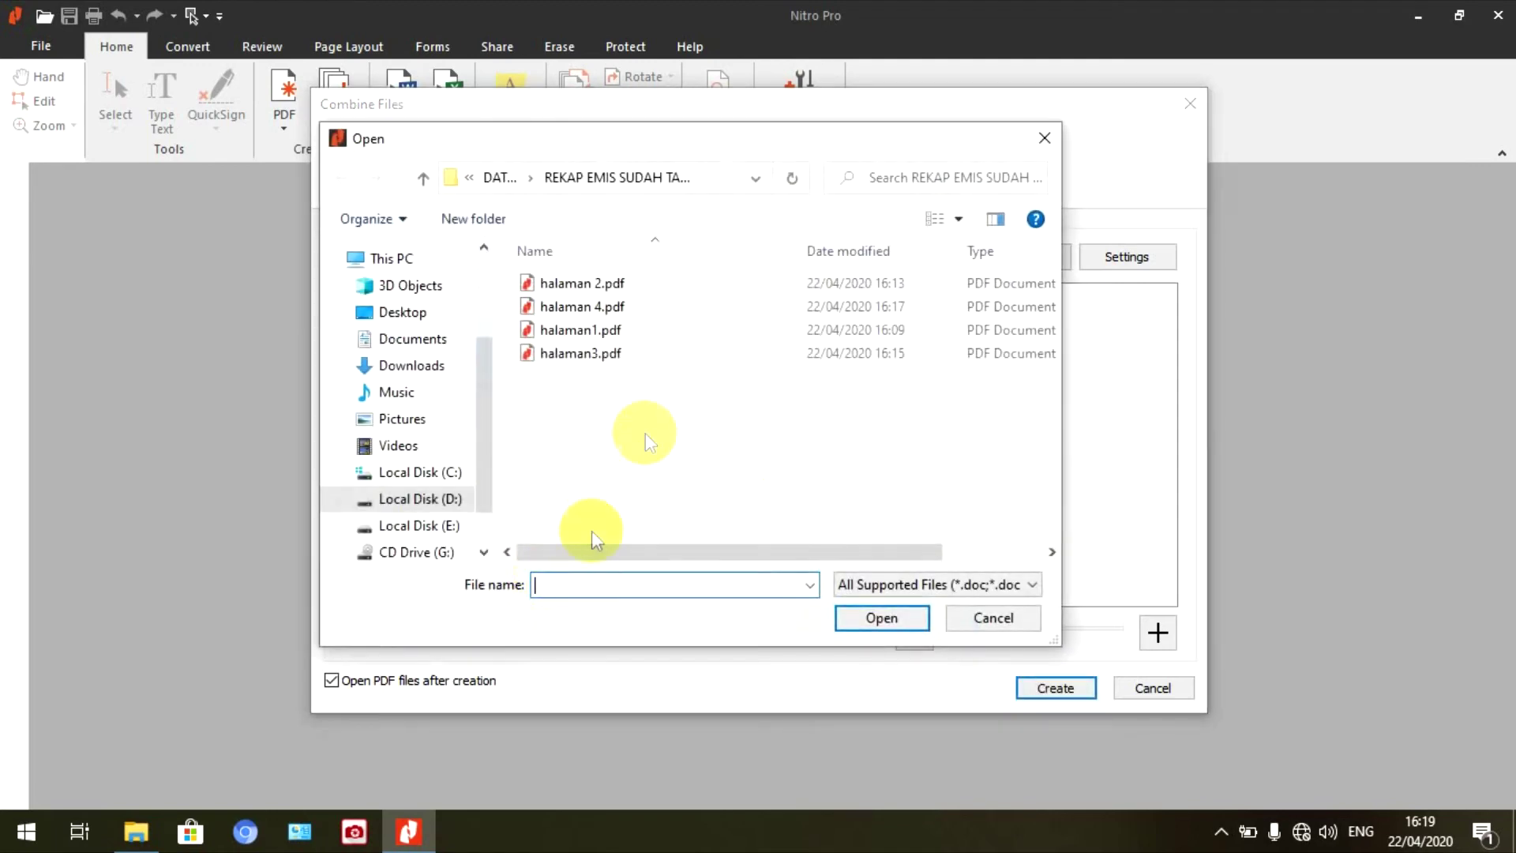
left_click(628, 357)
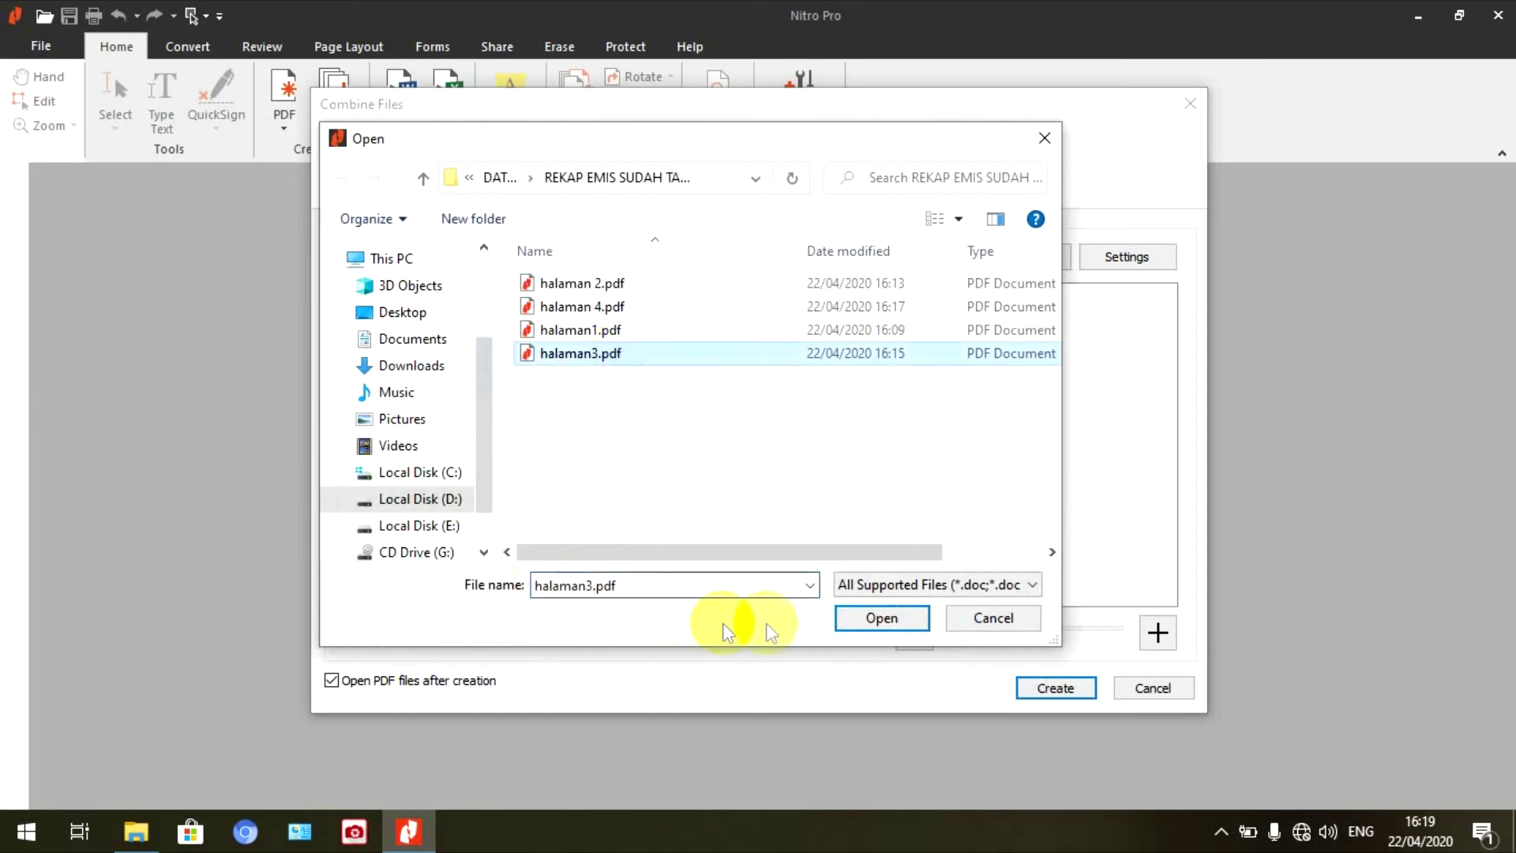
left_click(856, 618)
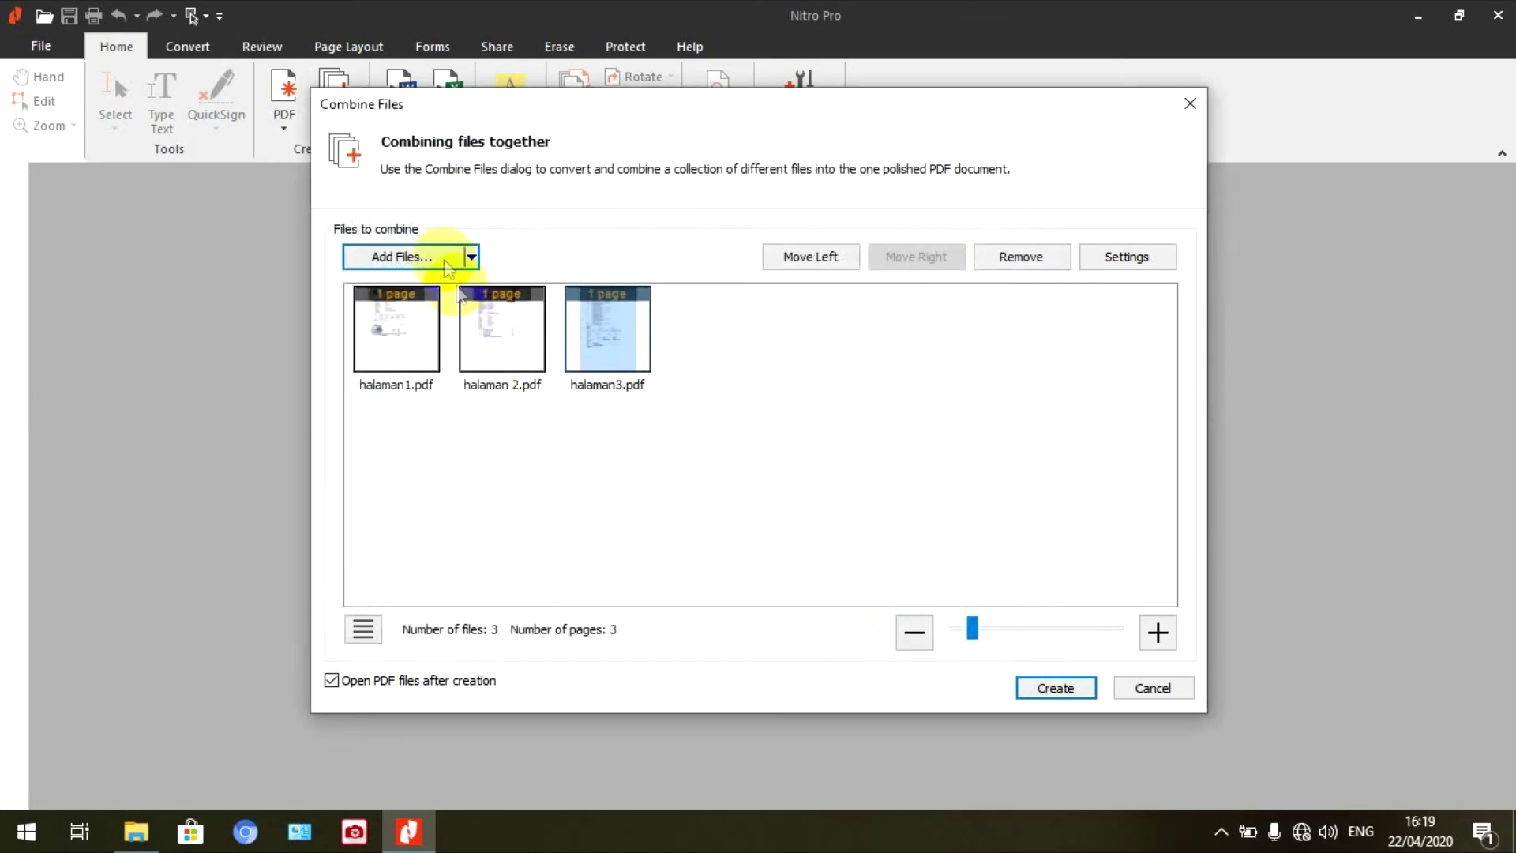
left_click(434, 262)
left_click(582, 308)
- Add halaman 4.pdf, create the combined PDF, and save it as 'rekap emis' plus the staff member's name
left_click(861, 620)
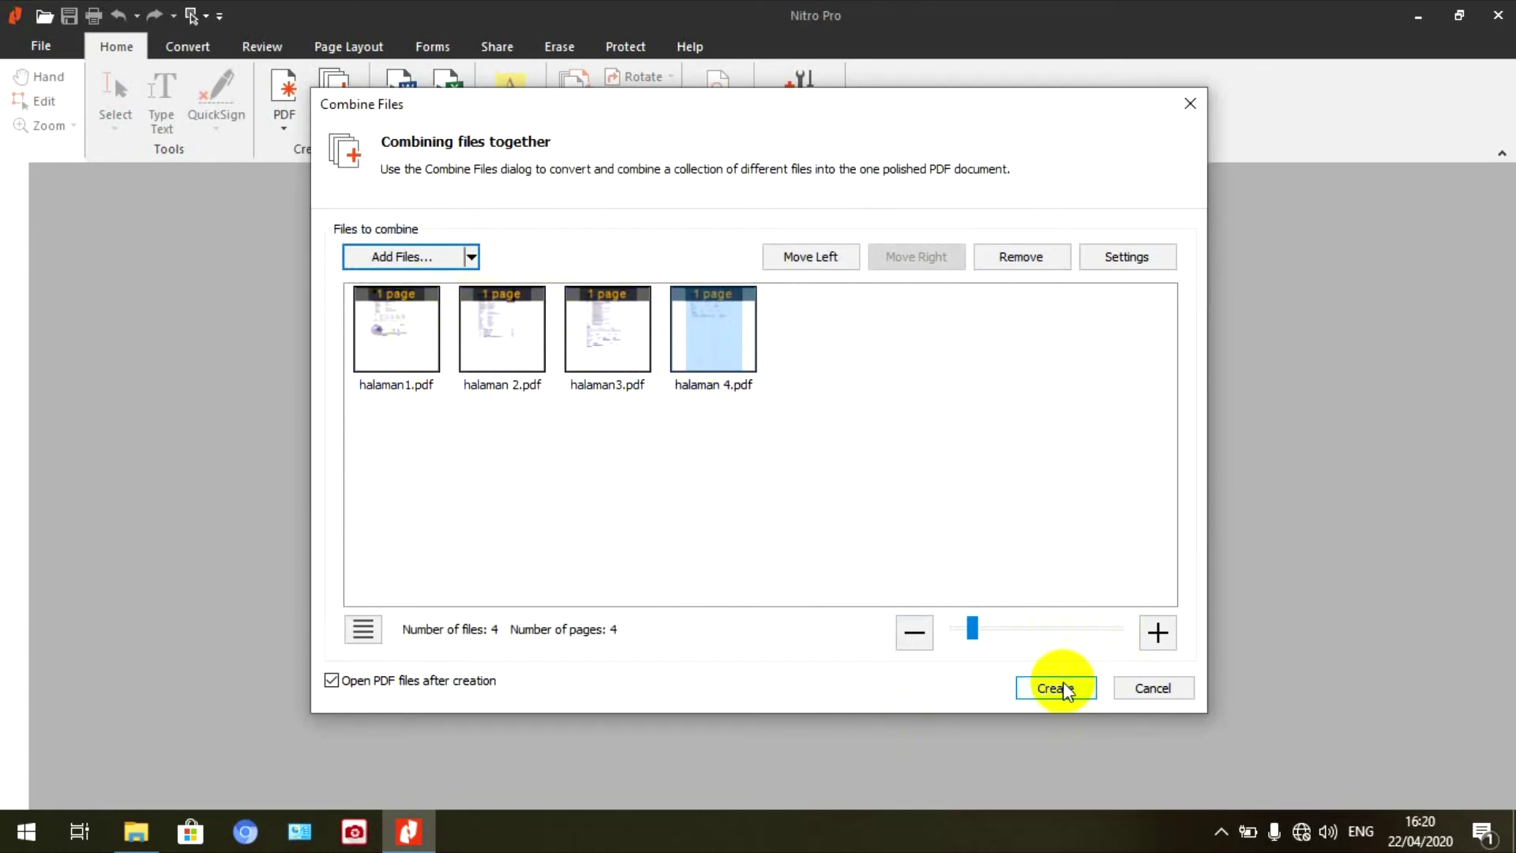
left_click(1066, 691)
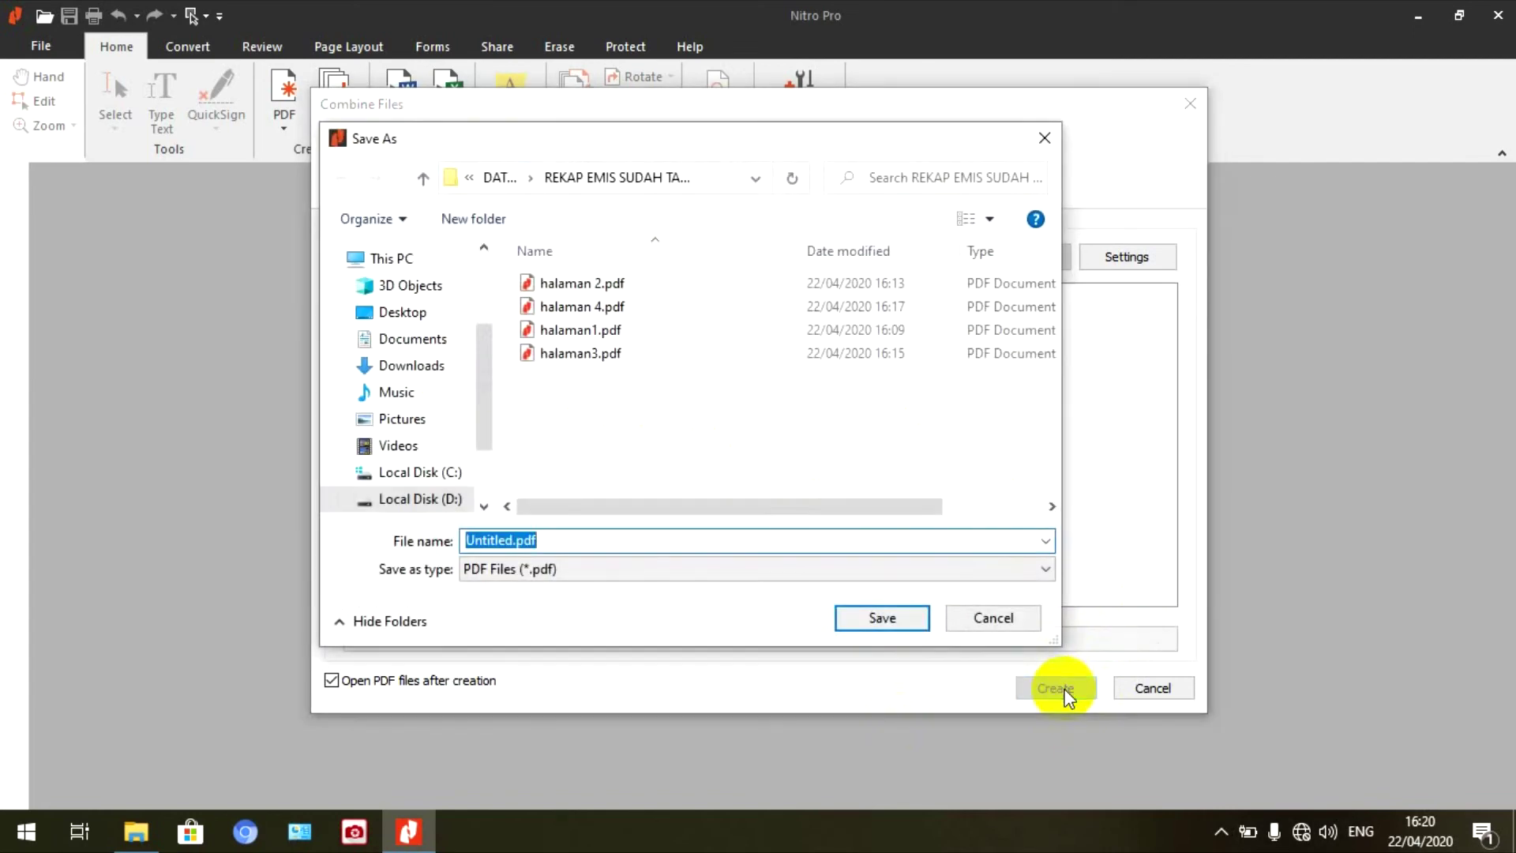
left_click(474, 541)
key("Delete")
key("Delete")
key("Delete")
key("Delete")
key("Delete")
key("Delete")
key("Delete")
key("Delete")
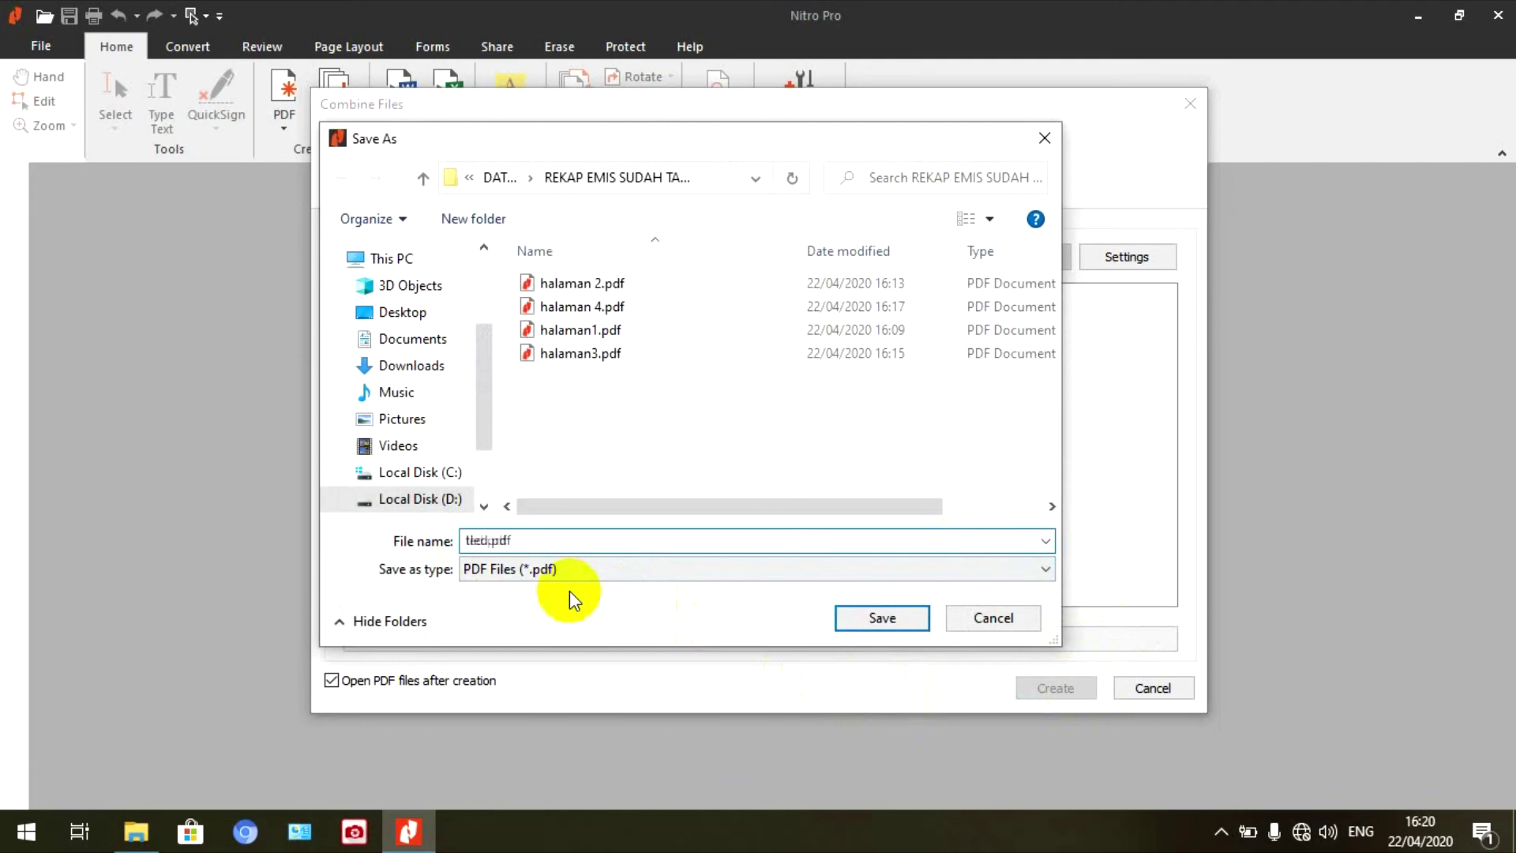
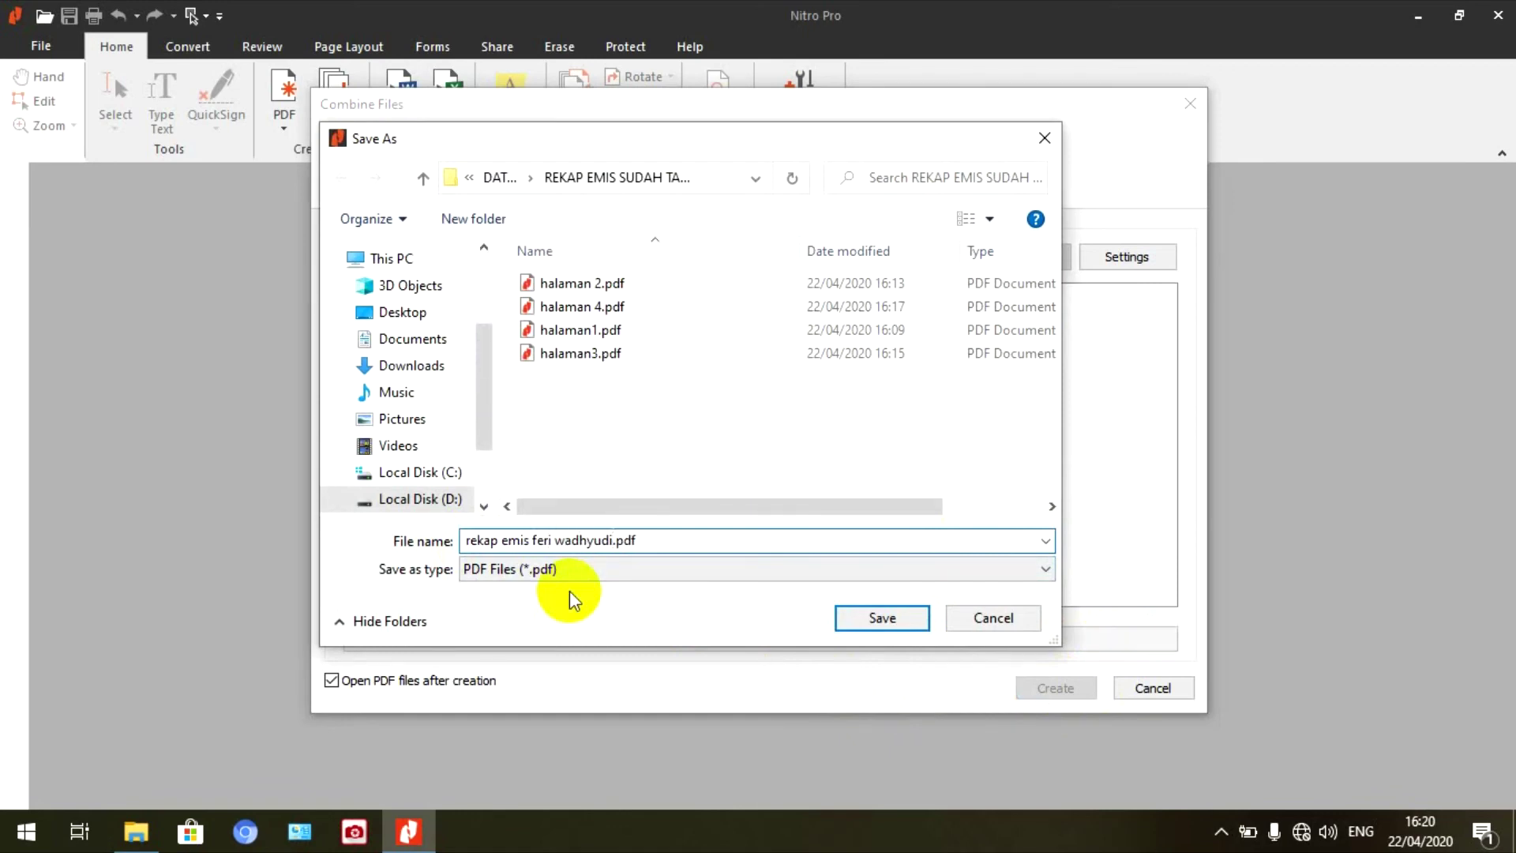
left_click(875, 621)
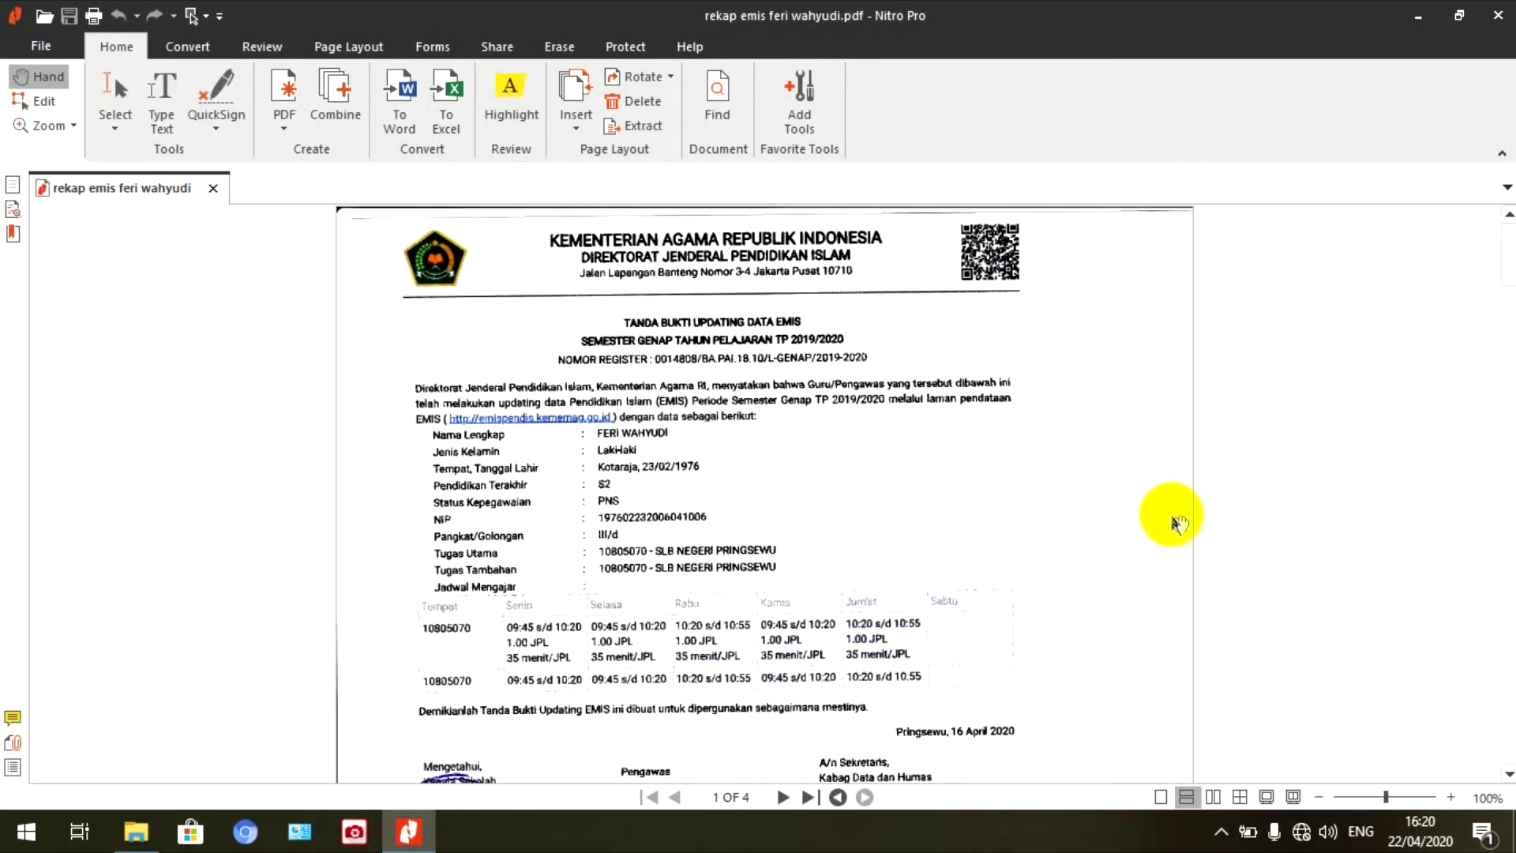
- Scroll through pages 1 to 4 of the combined PDF, then close Nitro Pro
scroll(1172, 517, "down", 8)
scroll(1177, 517, "up", 8)
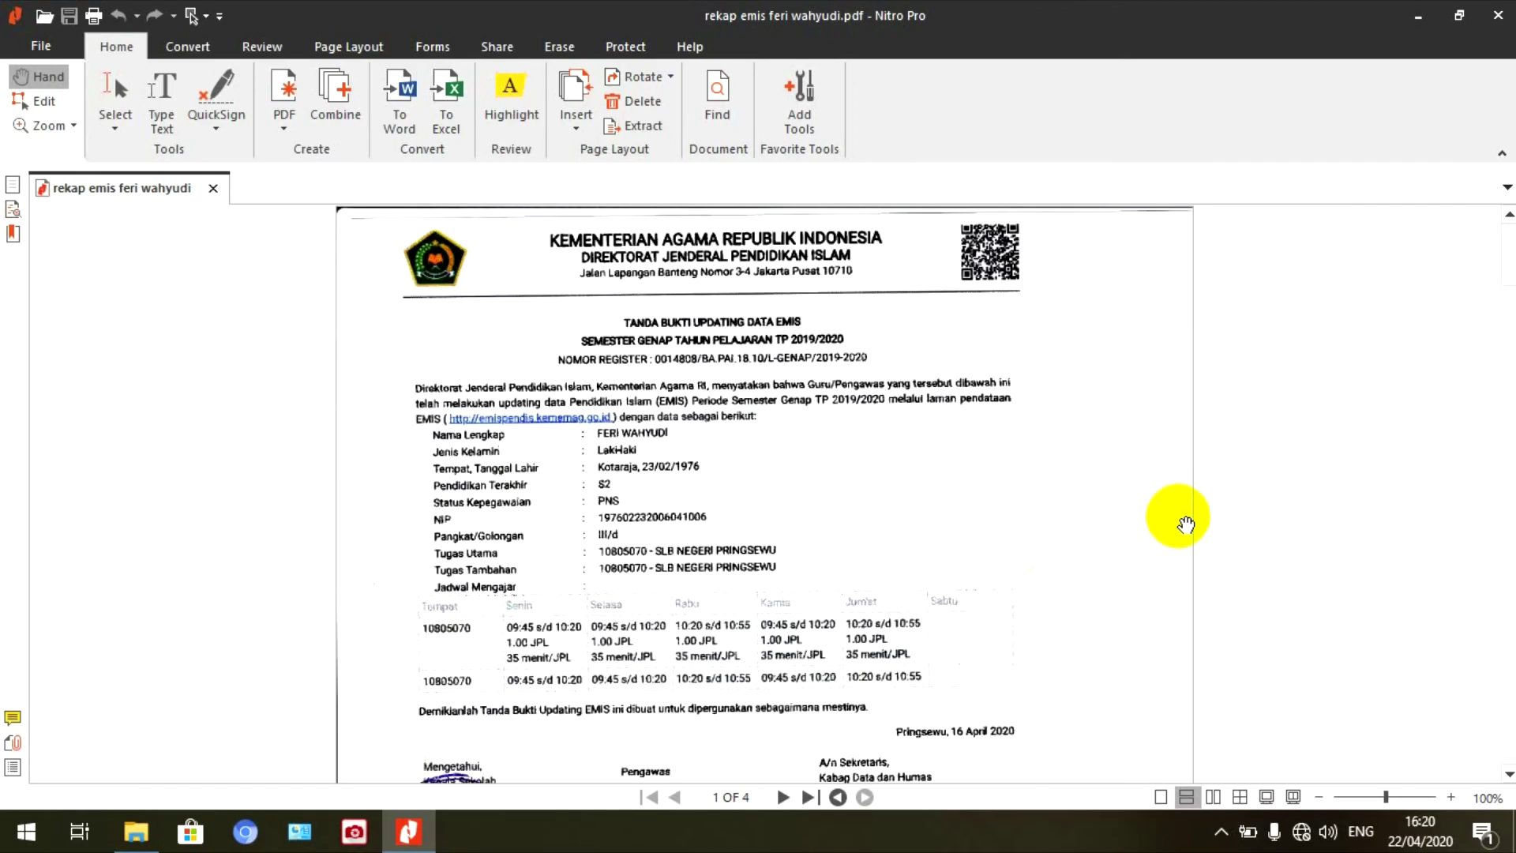
scroll(1177, 529, "down", 5)
scroll(1177, 531, "up", 5)
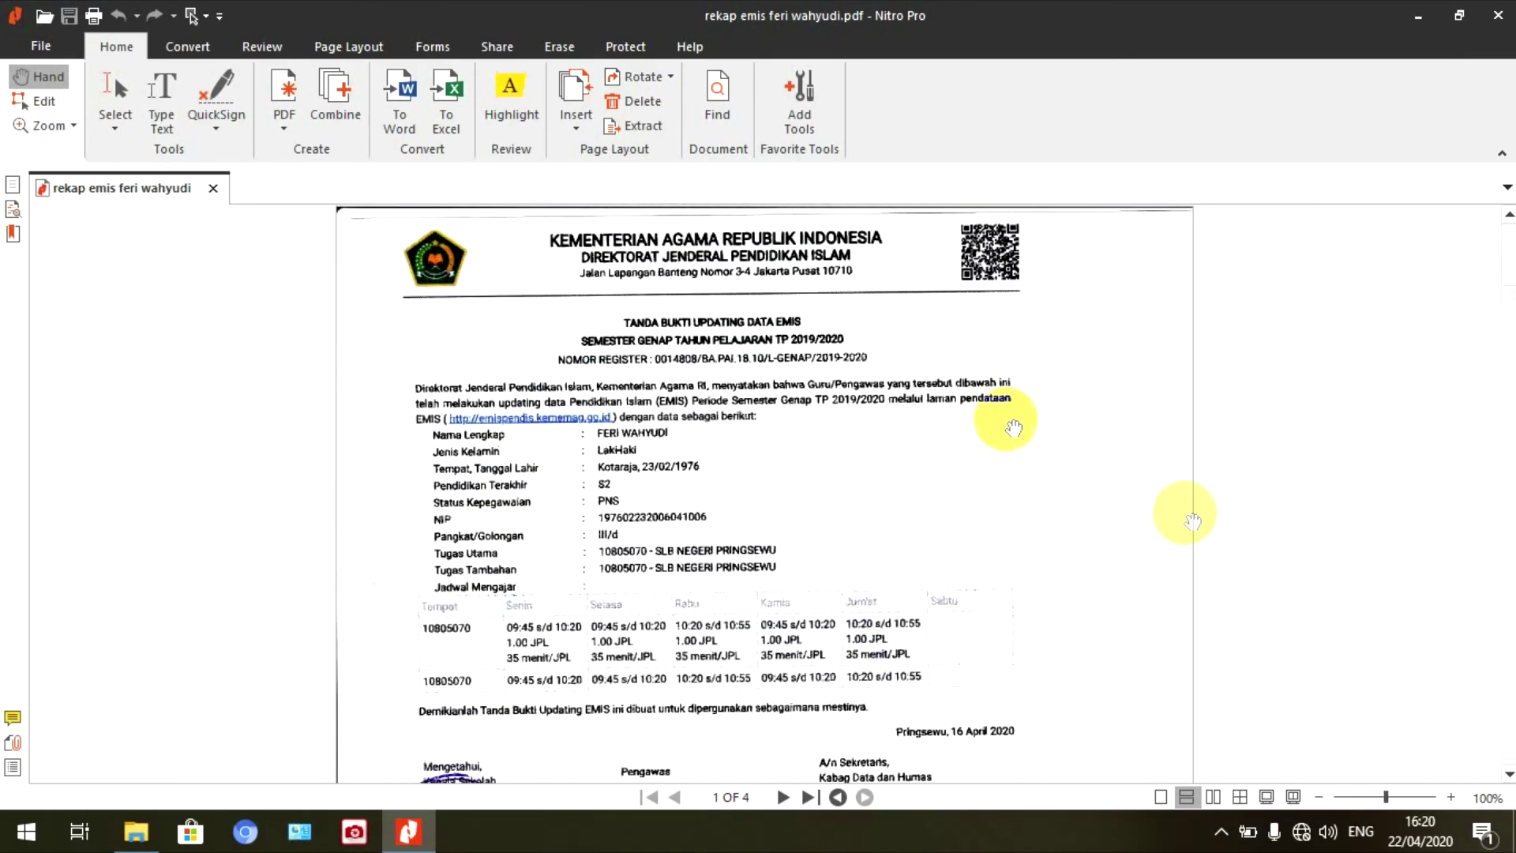
scroll(963, 475, "down", 5)
scroll(973, 476, "up", 5)
scroll(973, 476, "down", 5)
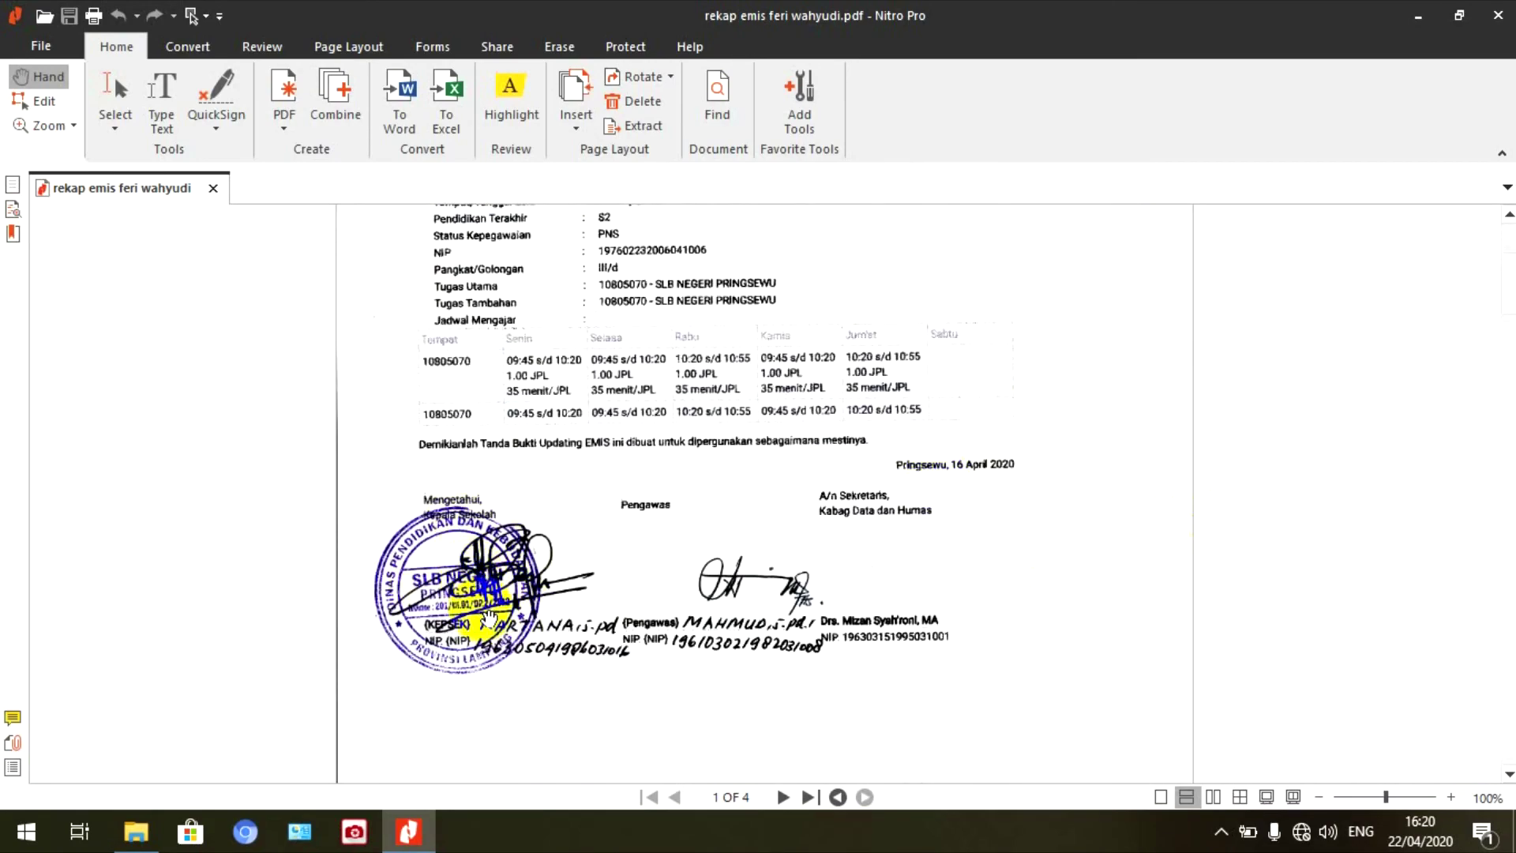
scroll(1017, 578, "down", 10)
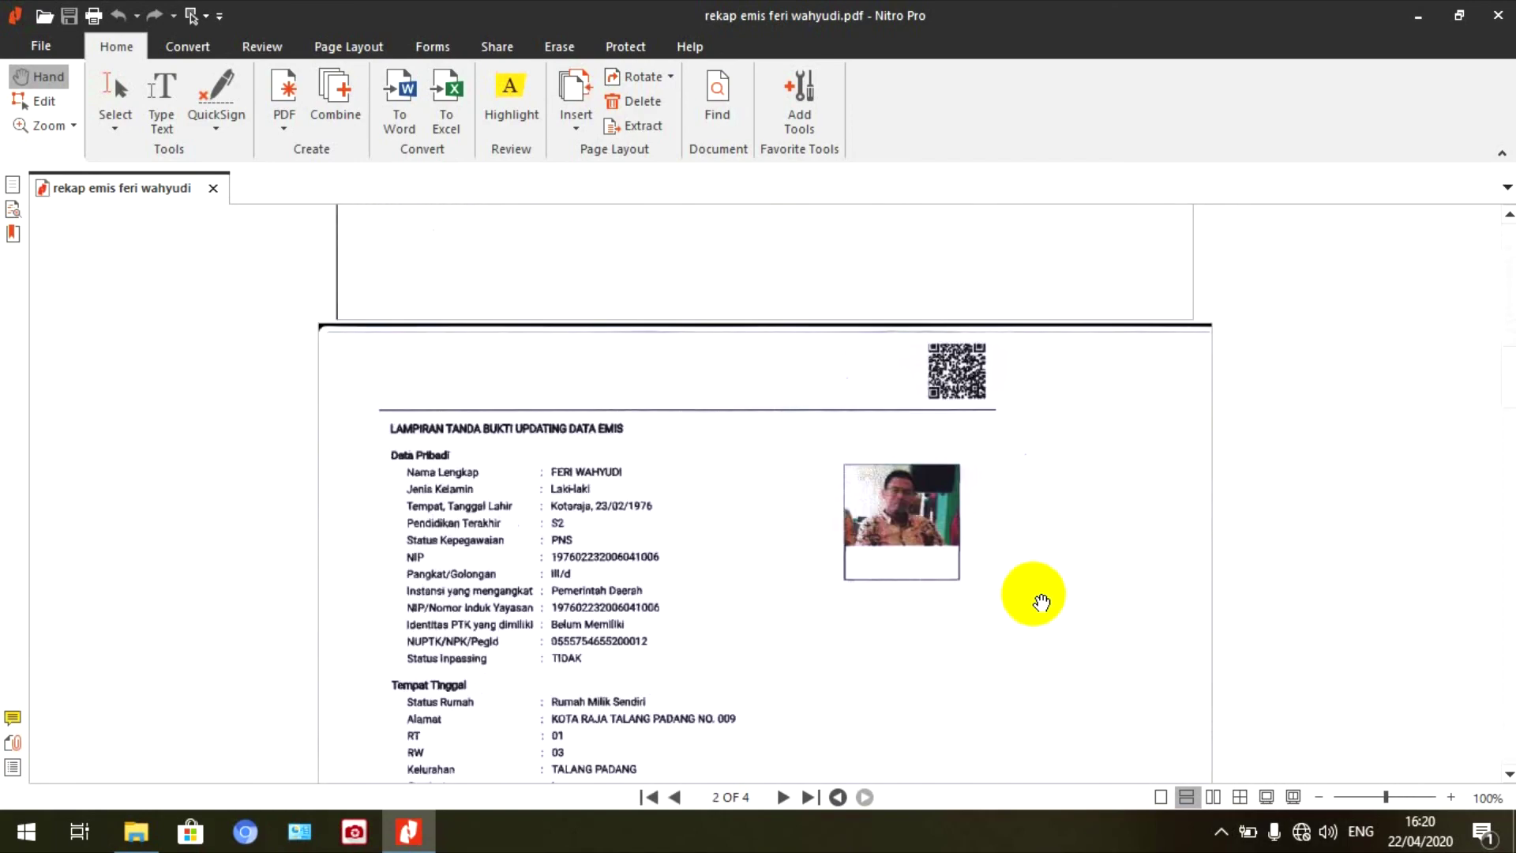
scroll(1026, 573, "down", 3)
scroll(705, 366, "down", 9)
scroll(850, 367, "down", 15)
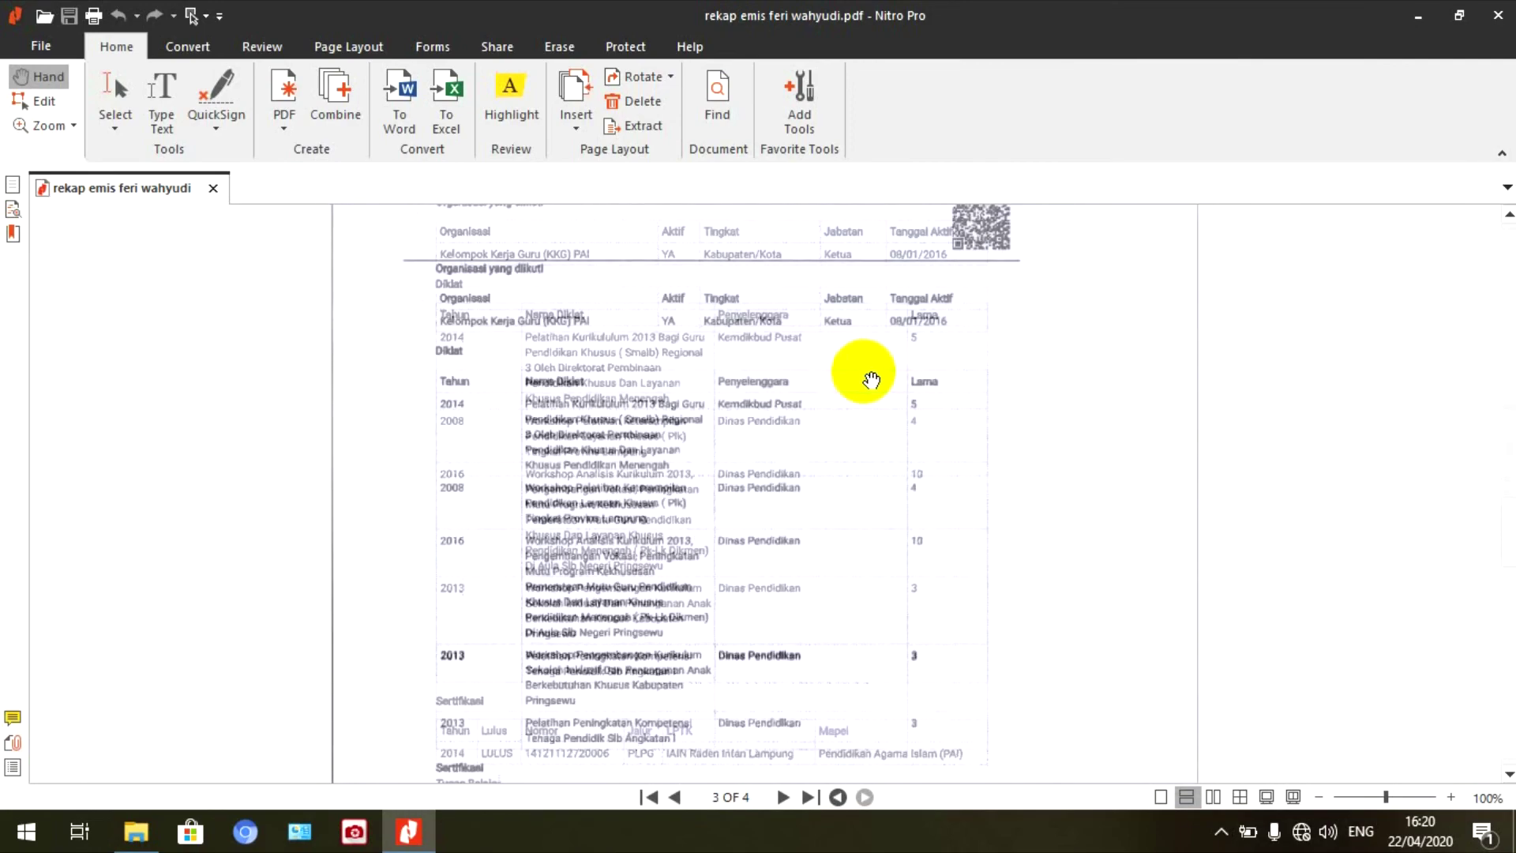
scroll(937, 480, "down", 15)
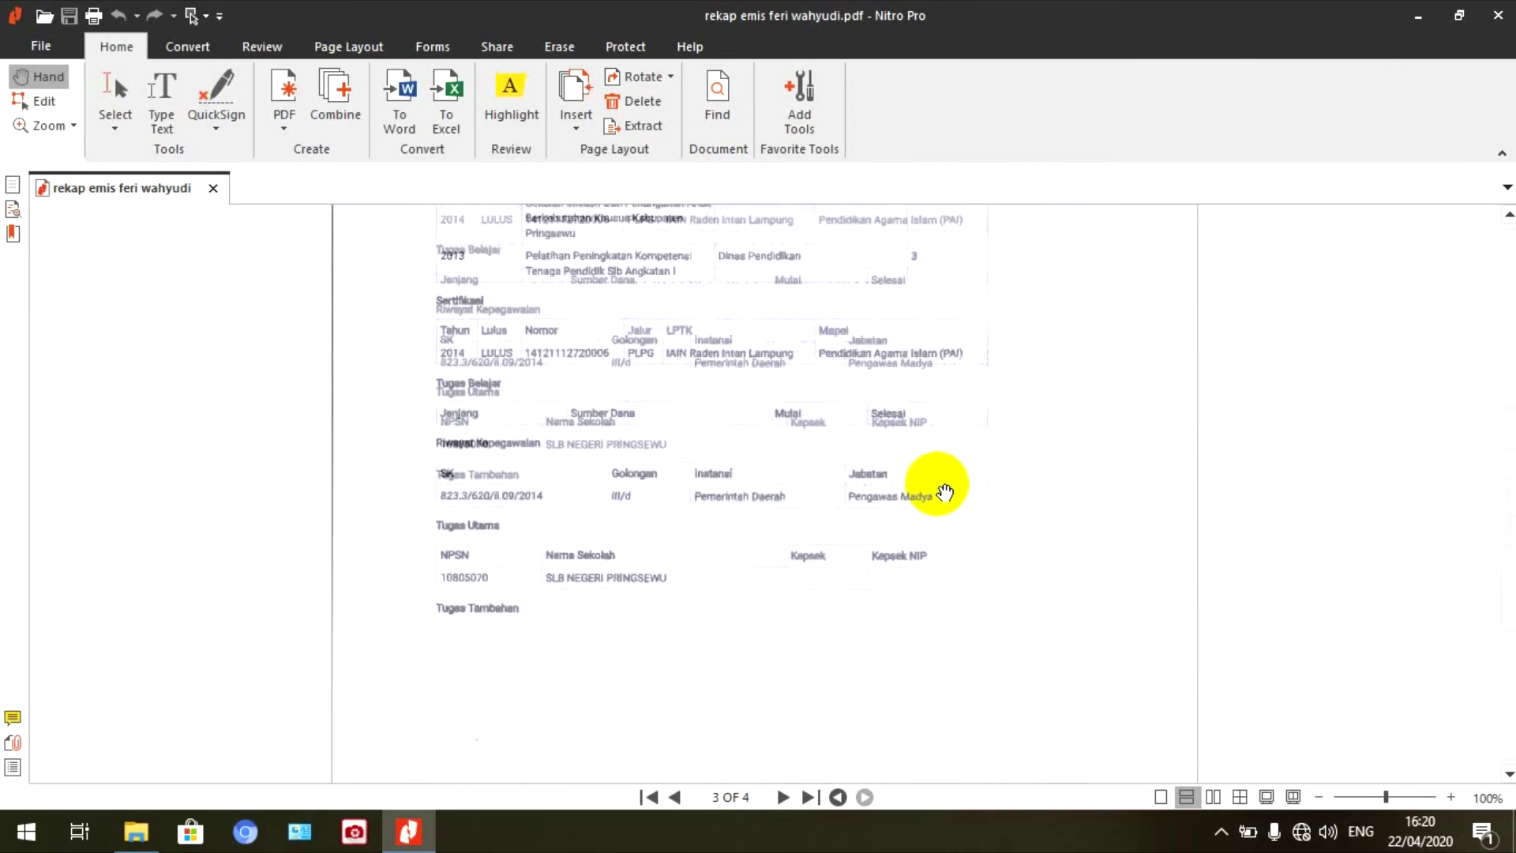
scroll(716, 496, "down", 3)
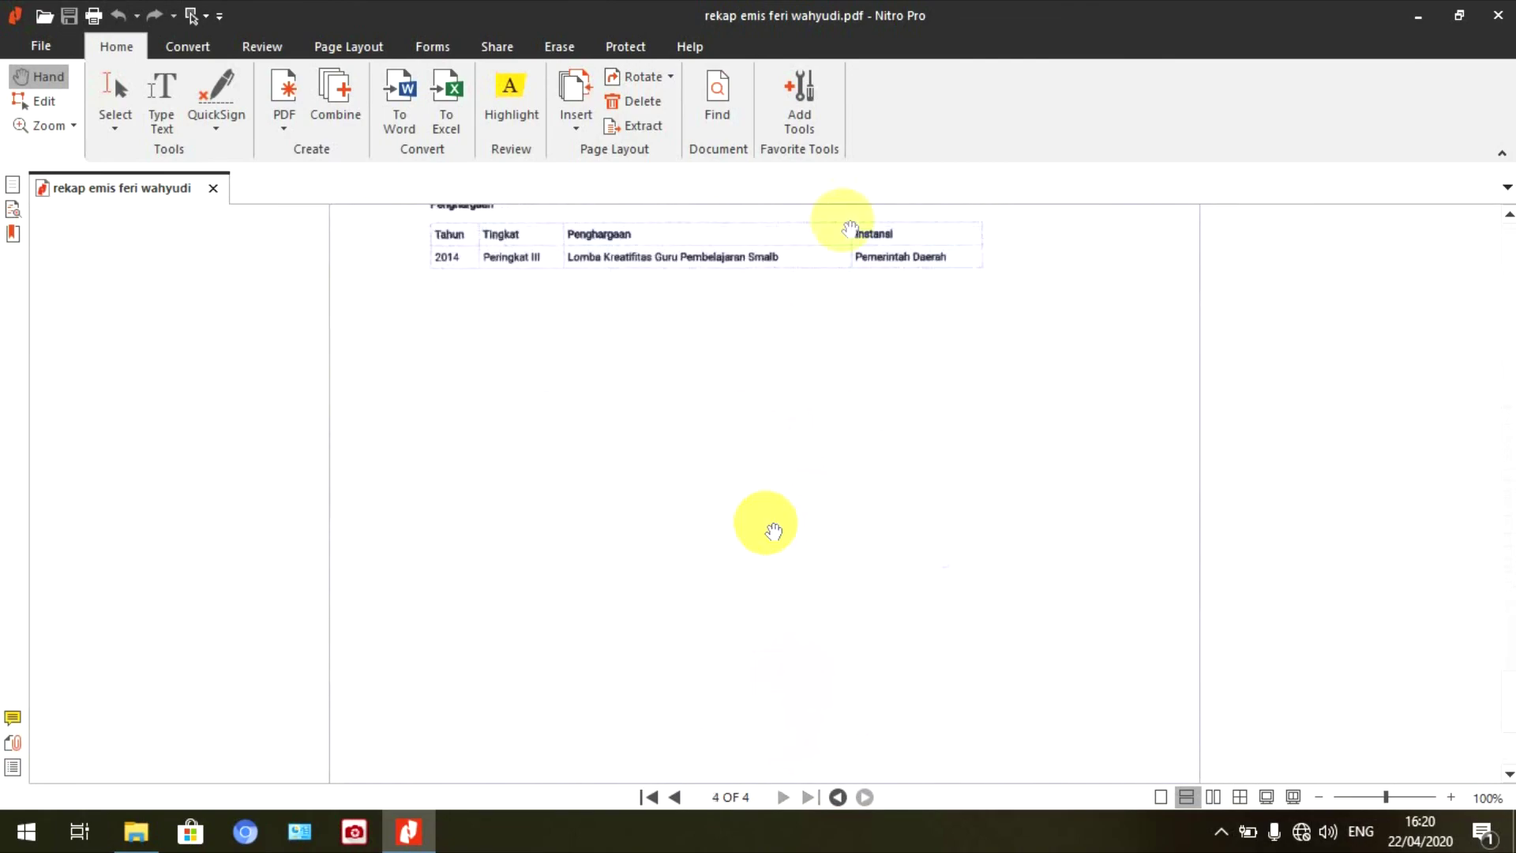
left_click(1498, 15)
- Refresh the desktop eleven times, then restore the REKAP EMIS SUDAH TANDA TANGAN folder window
right_click(670, 233)
left_click(736, 298)
right_click(907, 178)
left_click(943, 244)
right_click(812, 196)
left_click(864, 260)
right_click(864, 262)
left_click(916, 327)
right_click(777, 237)
left_click(793, 302)
right_click(769, 269)
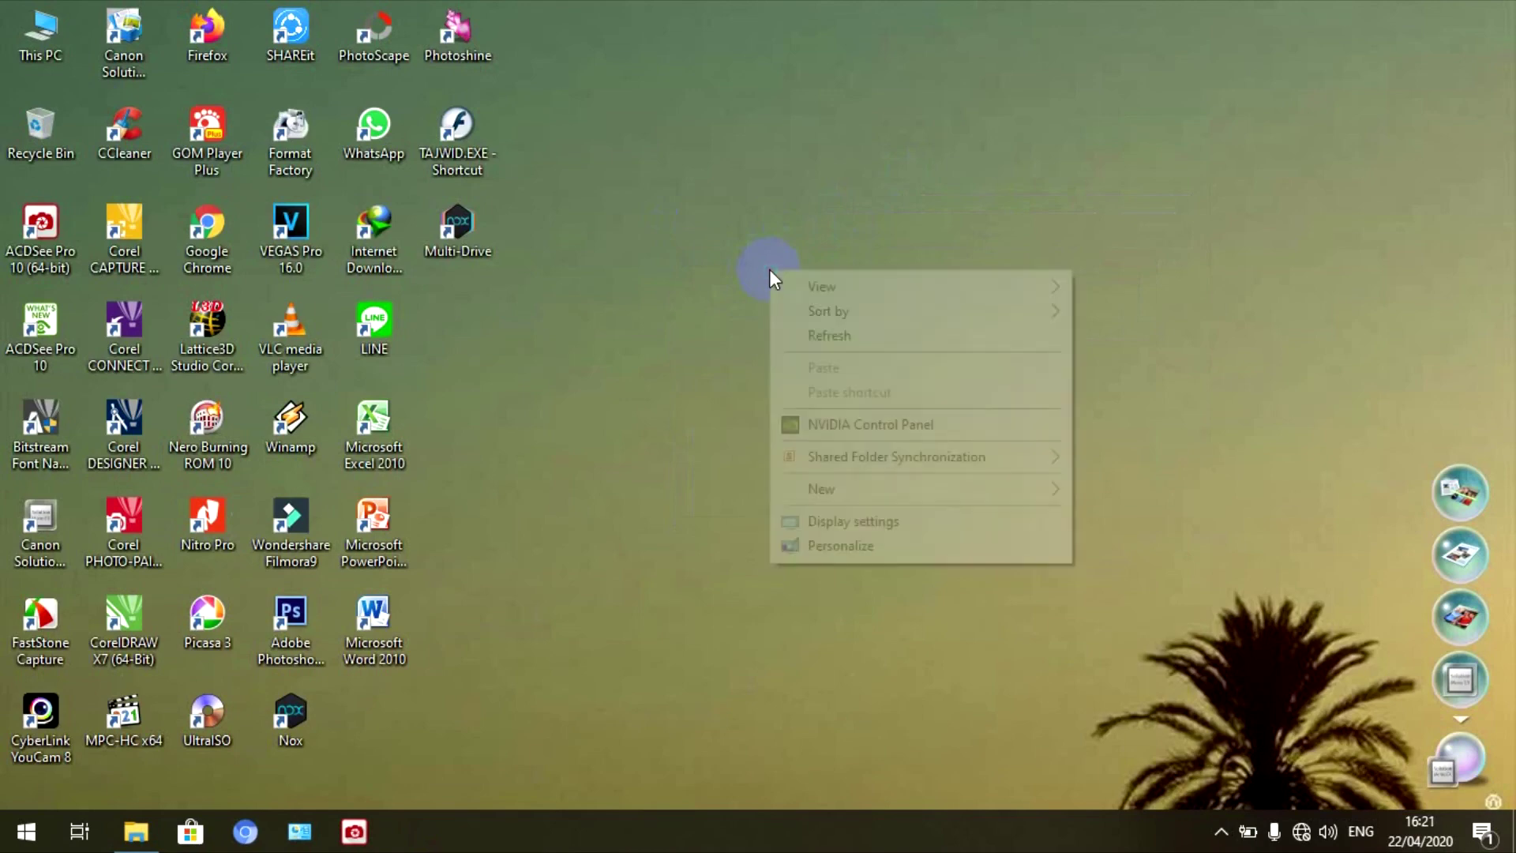
left_click(834, 341)
right_click(827, 205)
left_click(869, 272)
right_click(868, 272)
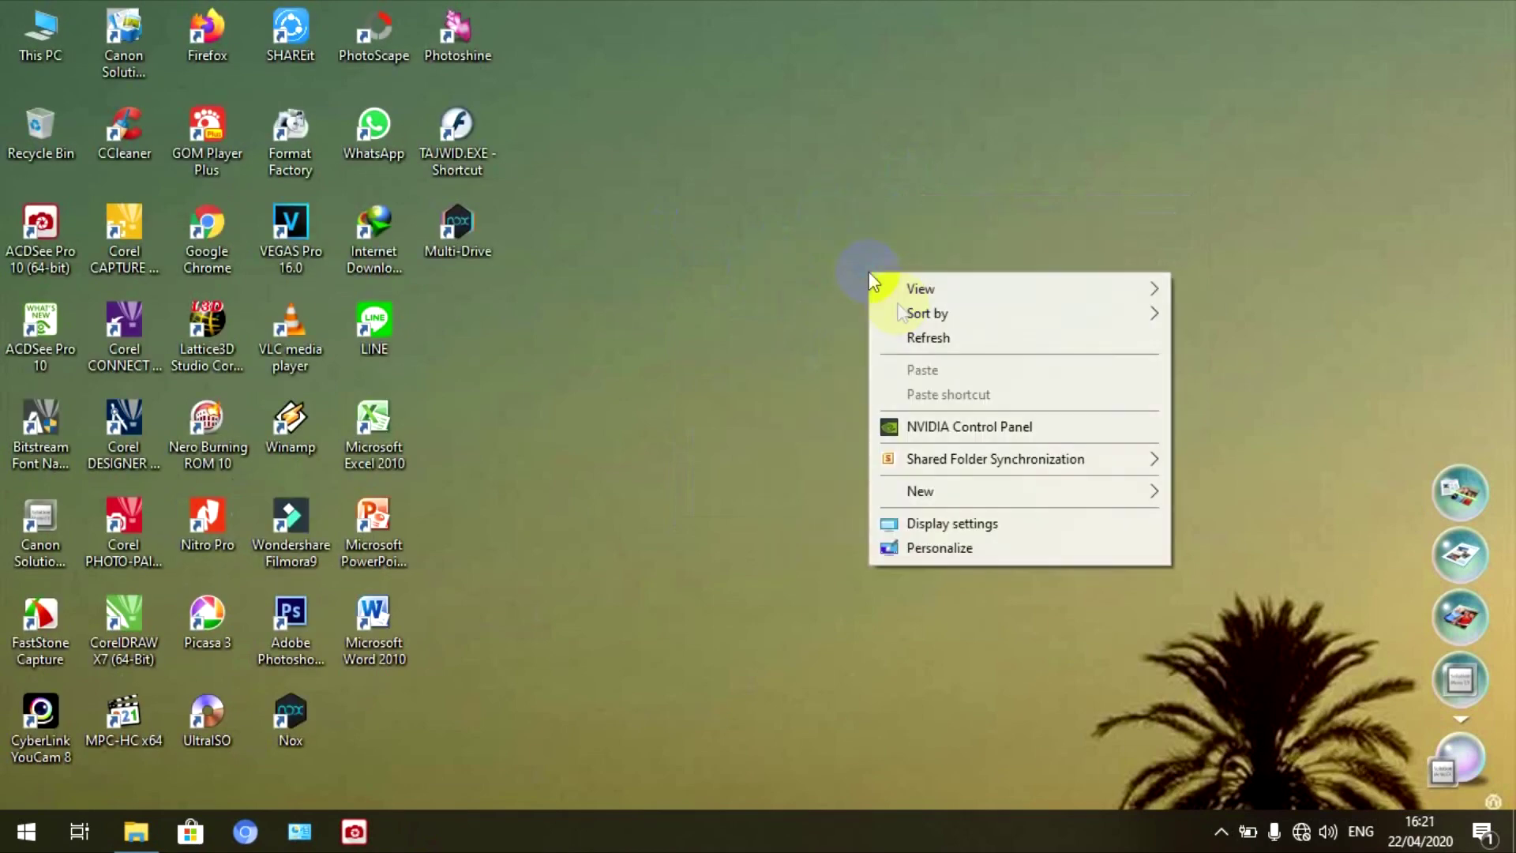
left_click(918, 338)
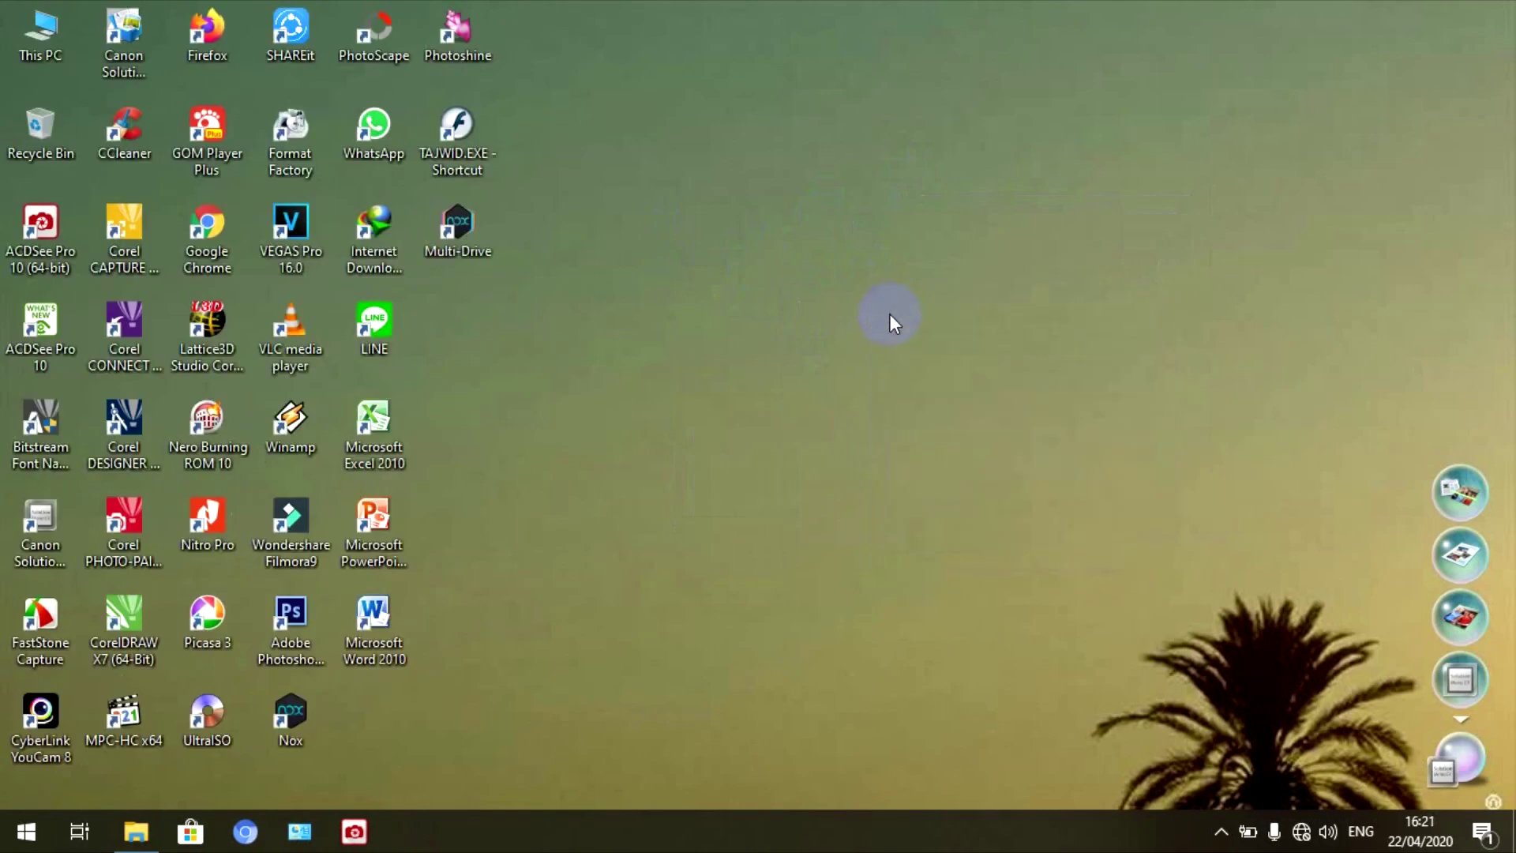
right_click(831, 231)
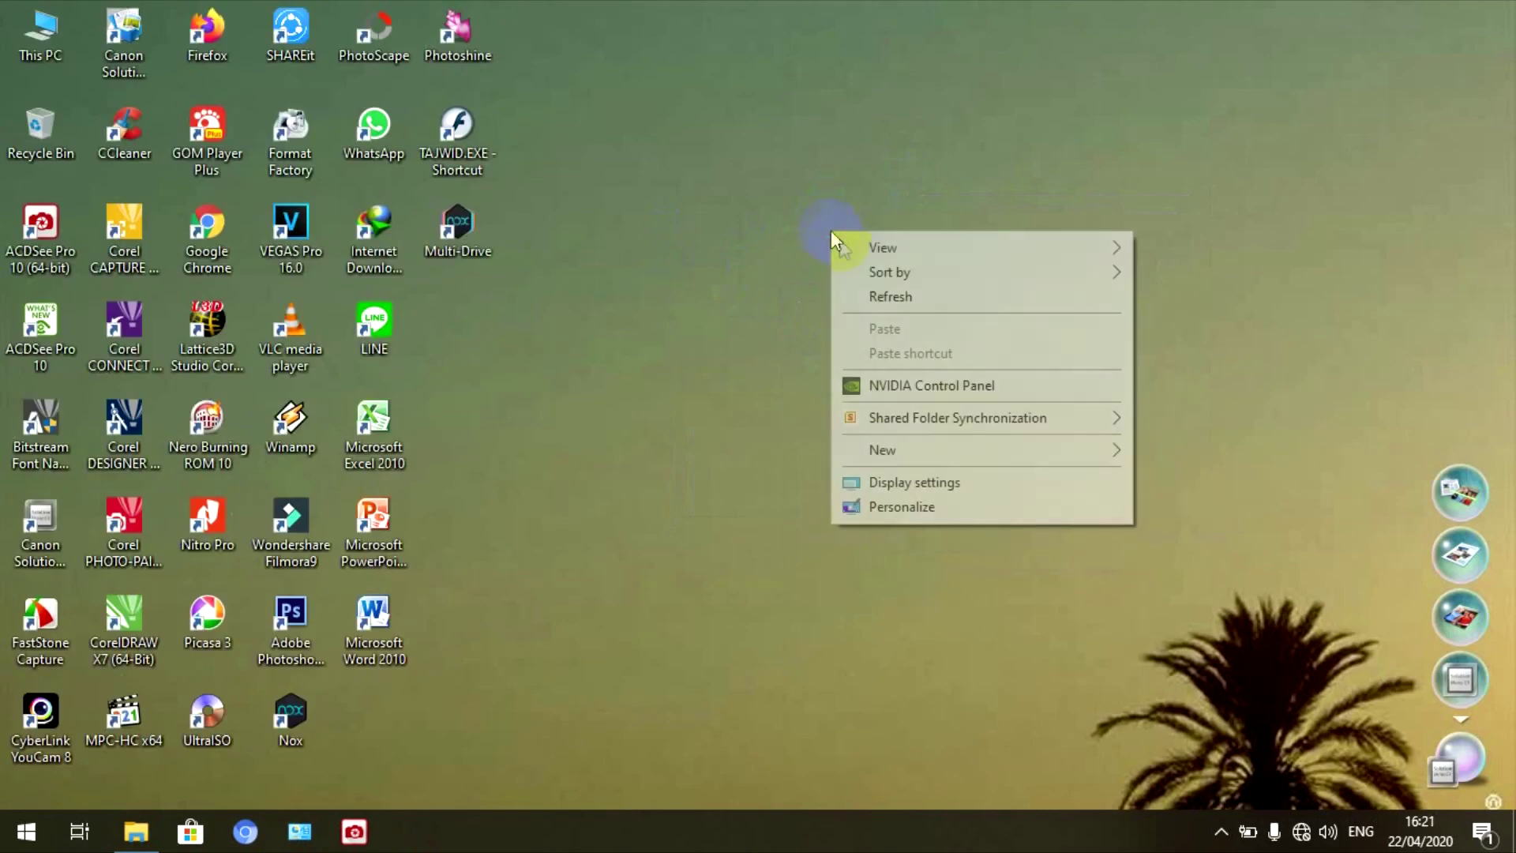
left_click(884, 298)
right_click(685, 182)
left_click(746, 248)
right_click(886, 231)
left_click(940, 296)
left_click(135, 831)
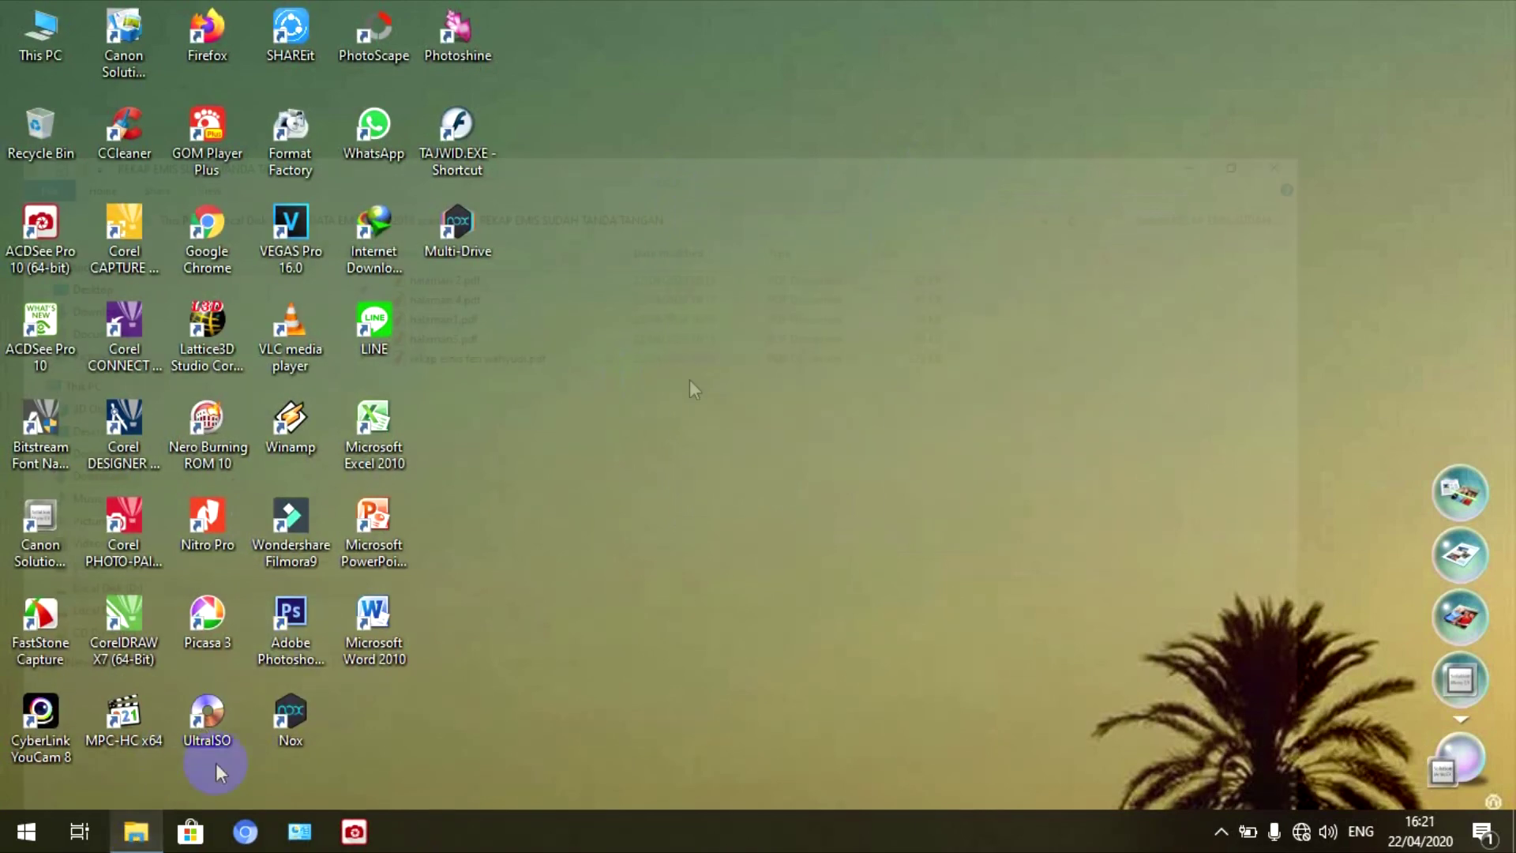
- Select the combined rekap emis PDF in the folder and check its file size
left_click(553, 240)
right_click(552, 240)
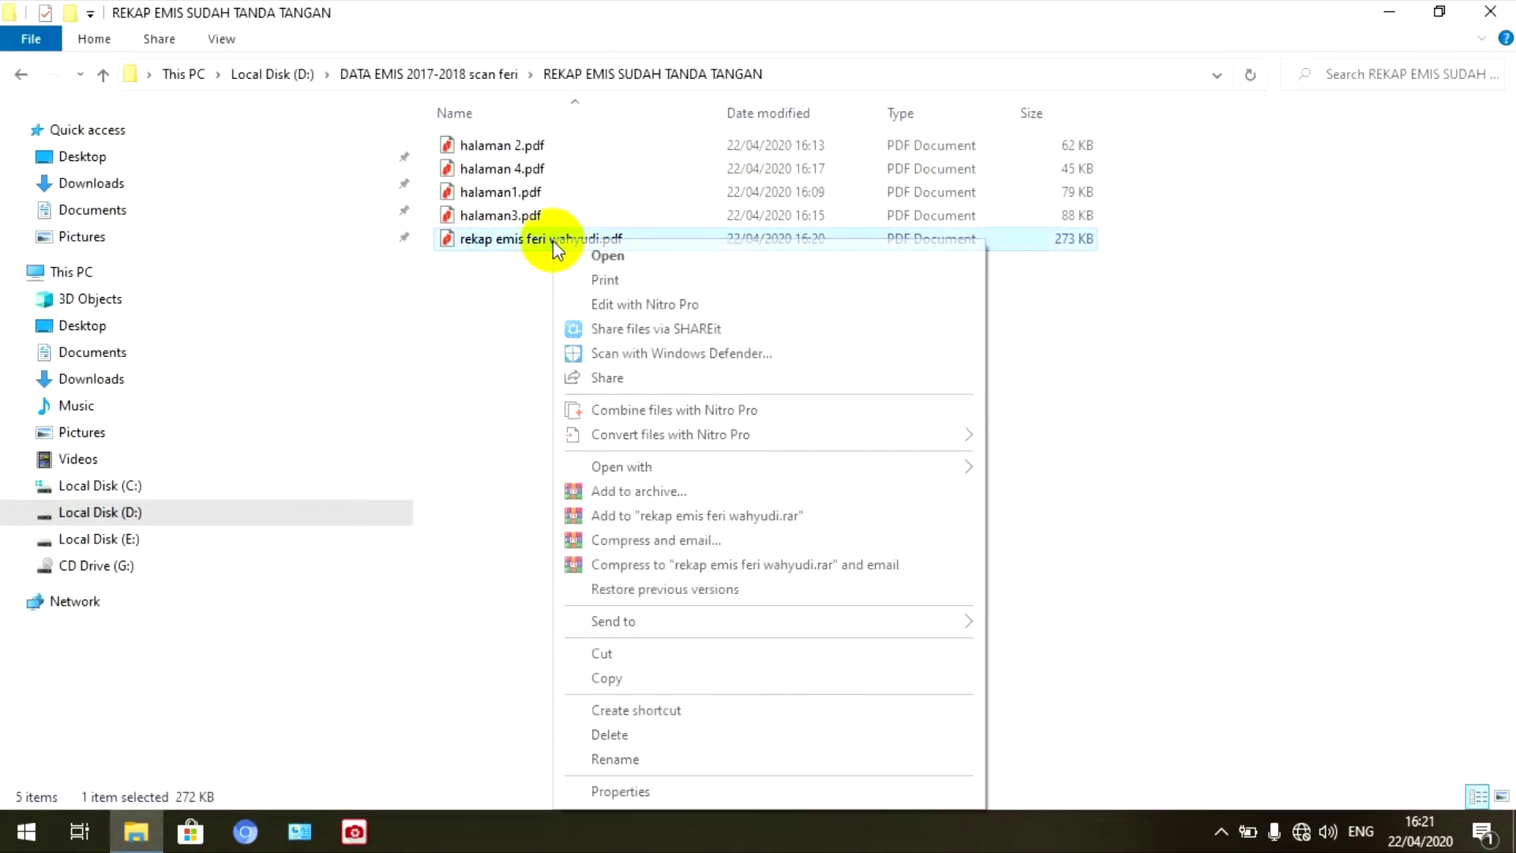
left_click(950, 365)
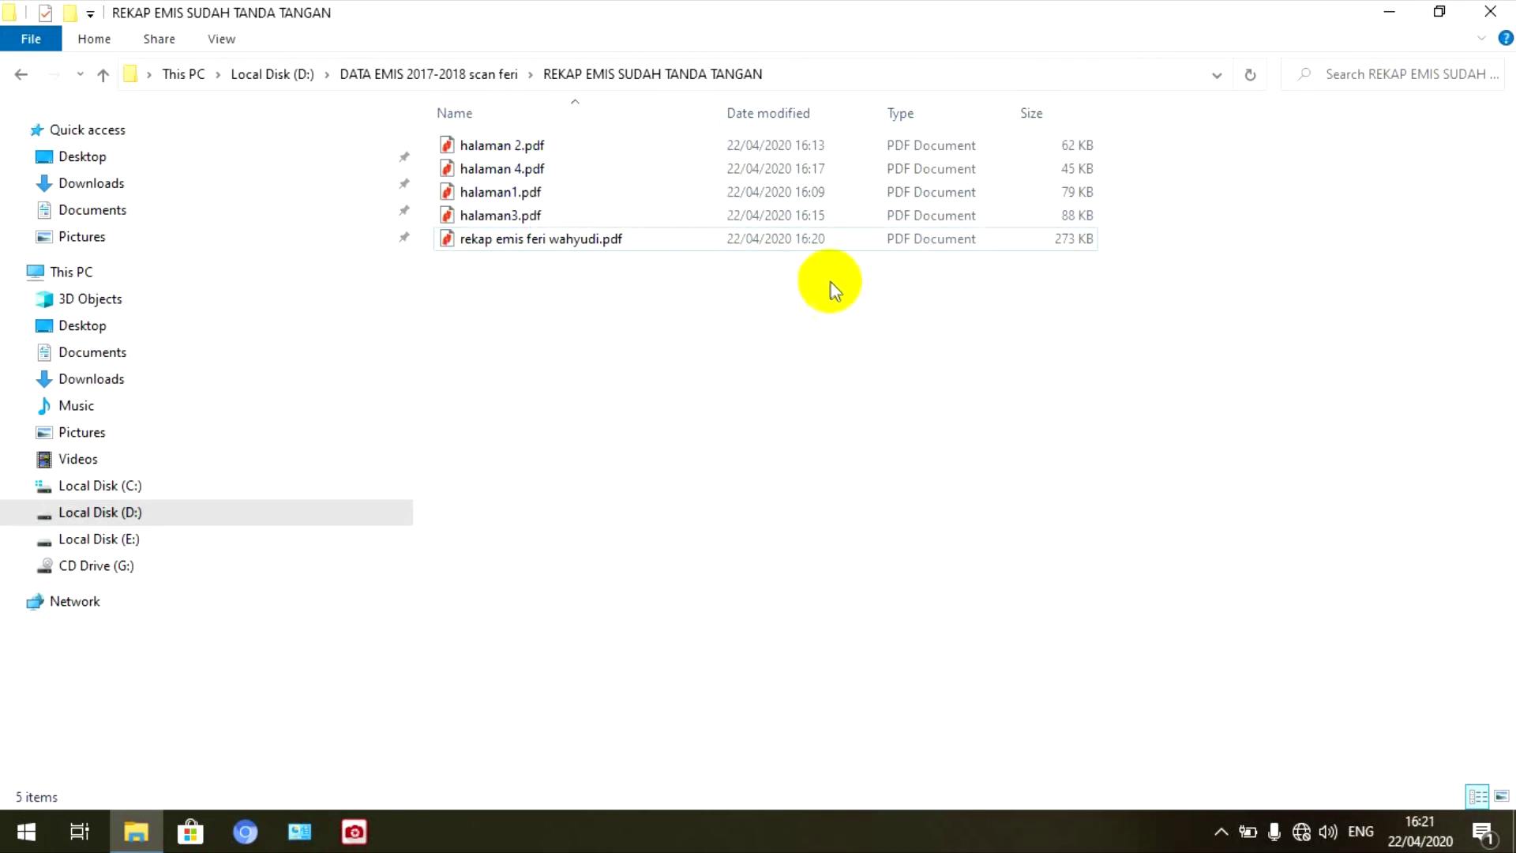
left_click(1063, 238)
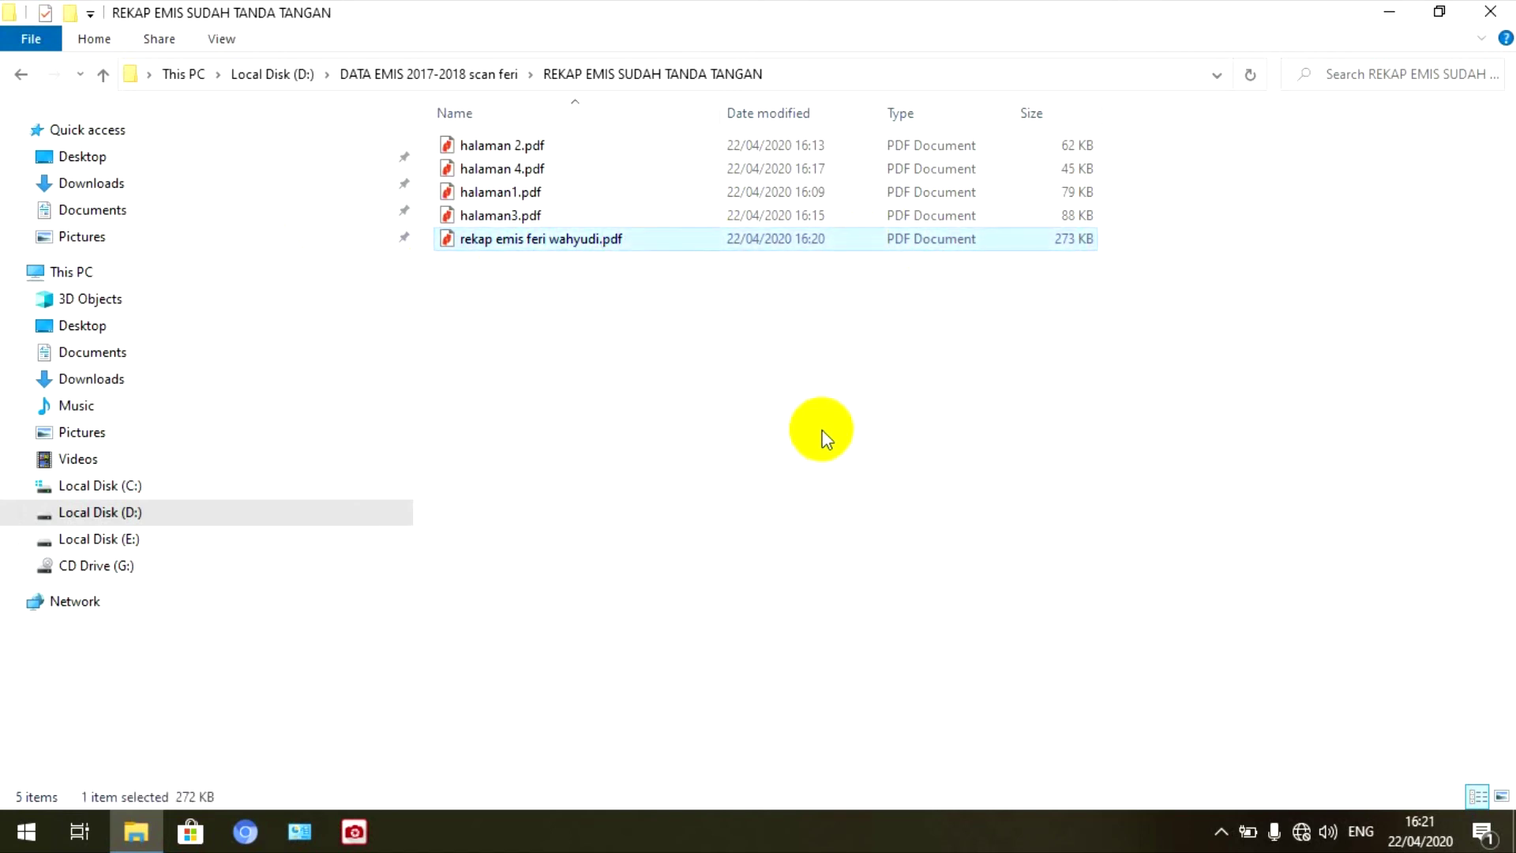
- Refresh the folder's file list three times and reselect the combined PDF
right_click(724, 391)
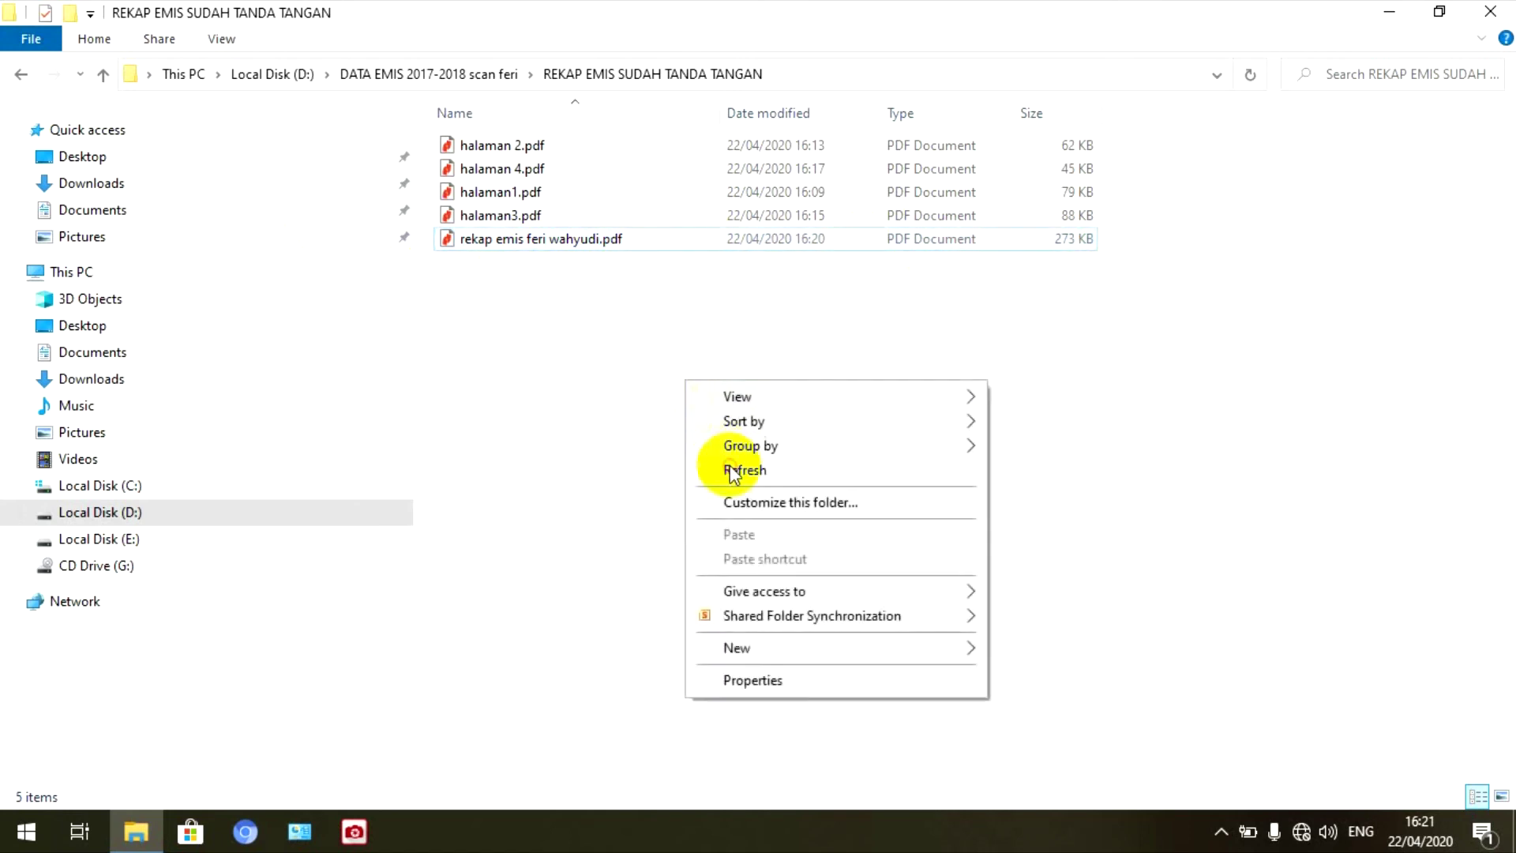
left_click(730, 470)
right_click(916, 367)
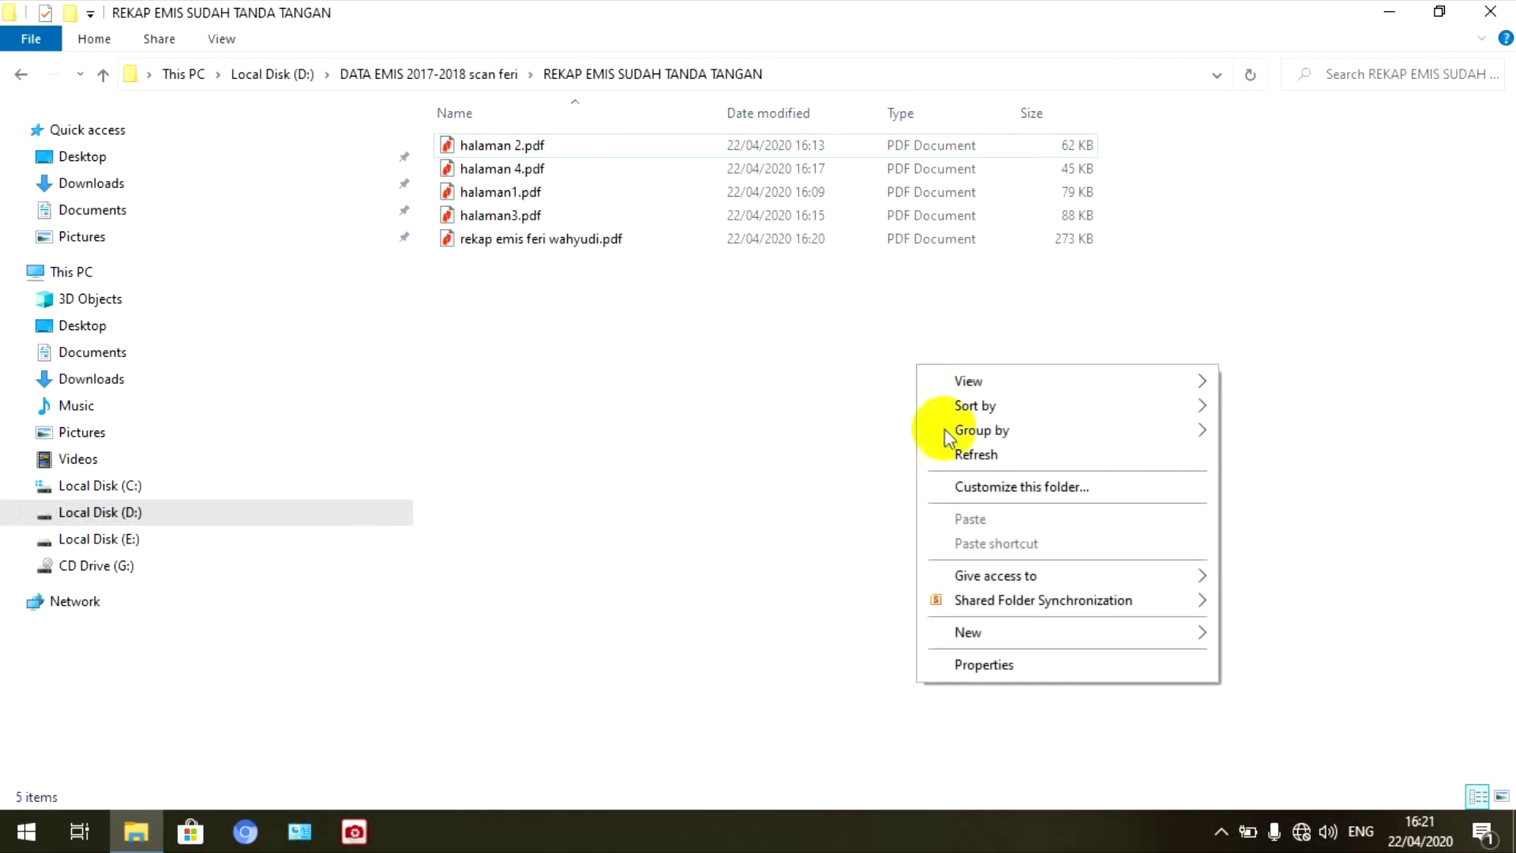
left_click(952, 452)
right_click(728, 391)
left_click(782, 478)
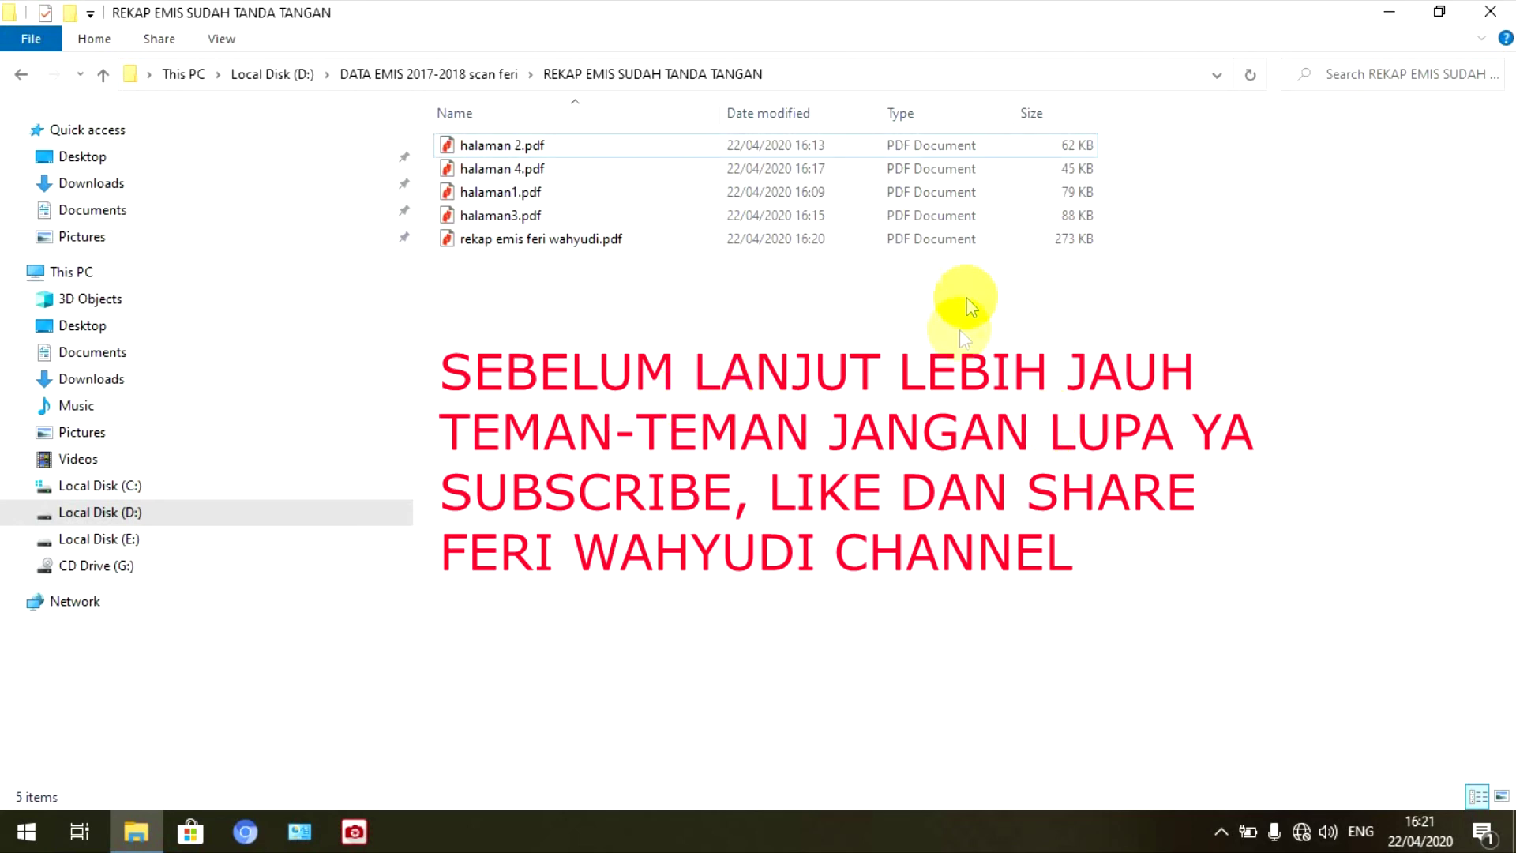
left_click(600, 245)
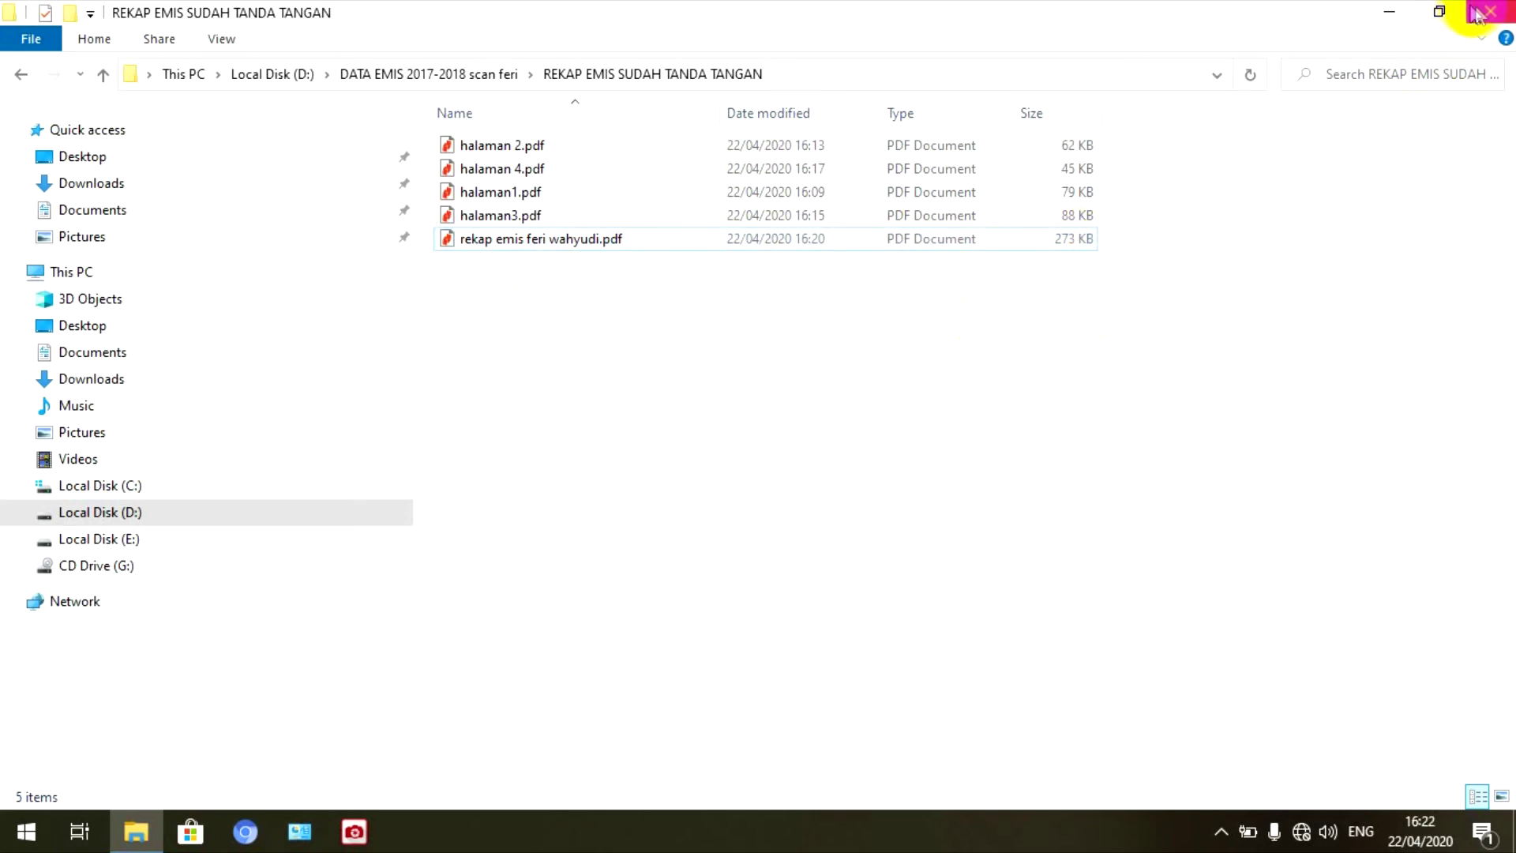
- Close the folder window, refresh the desktop, and show the hidden tray icons
left_click(1390, 11)
right_click(770, 195)
left_click(822, 251)
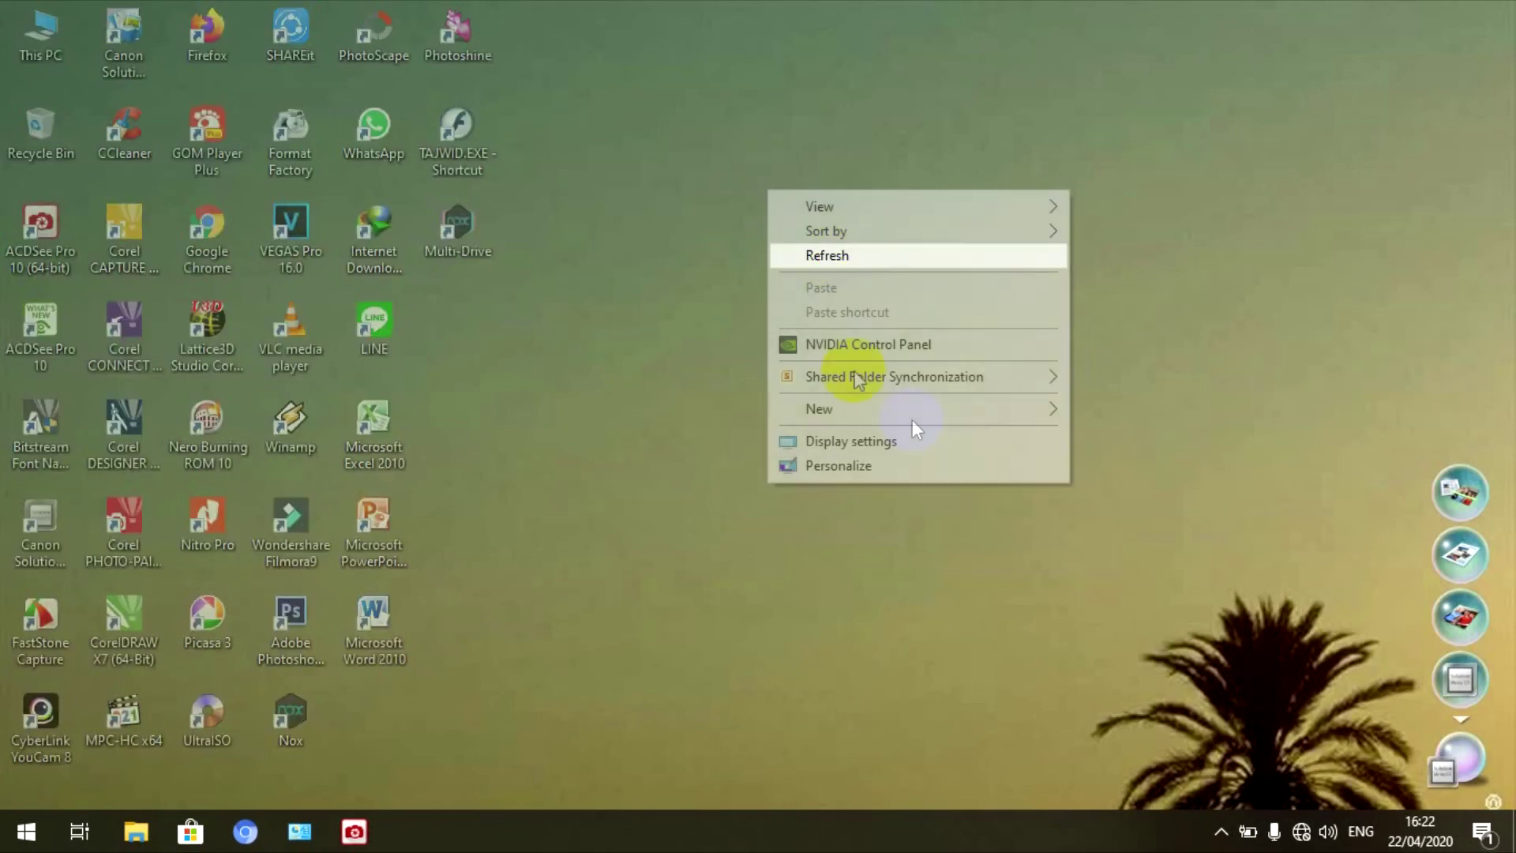
left_click(1221, 830)
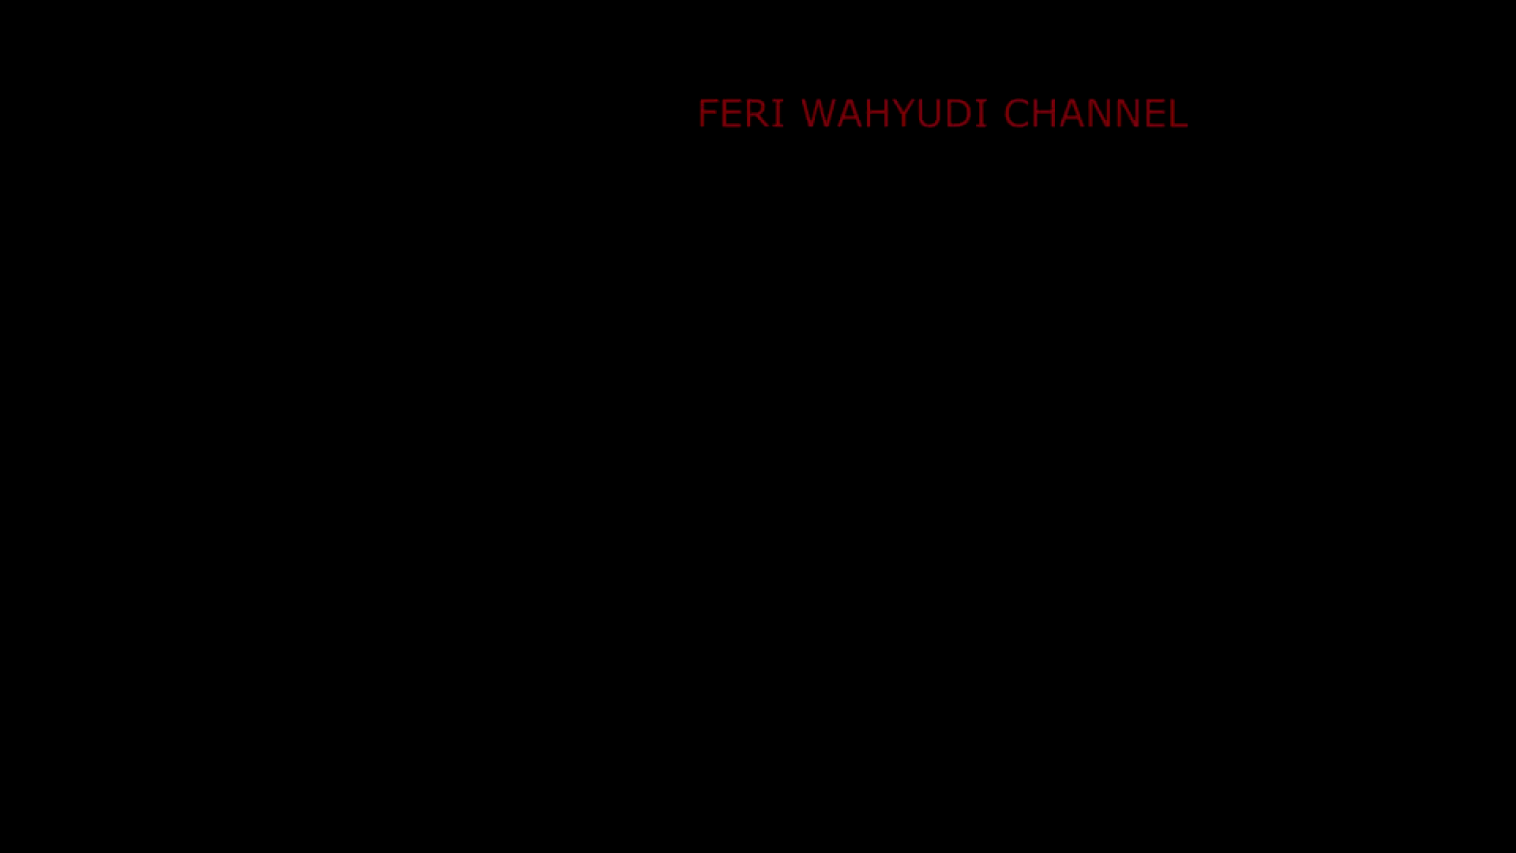